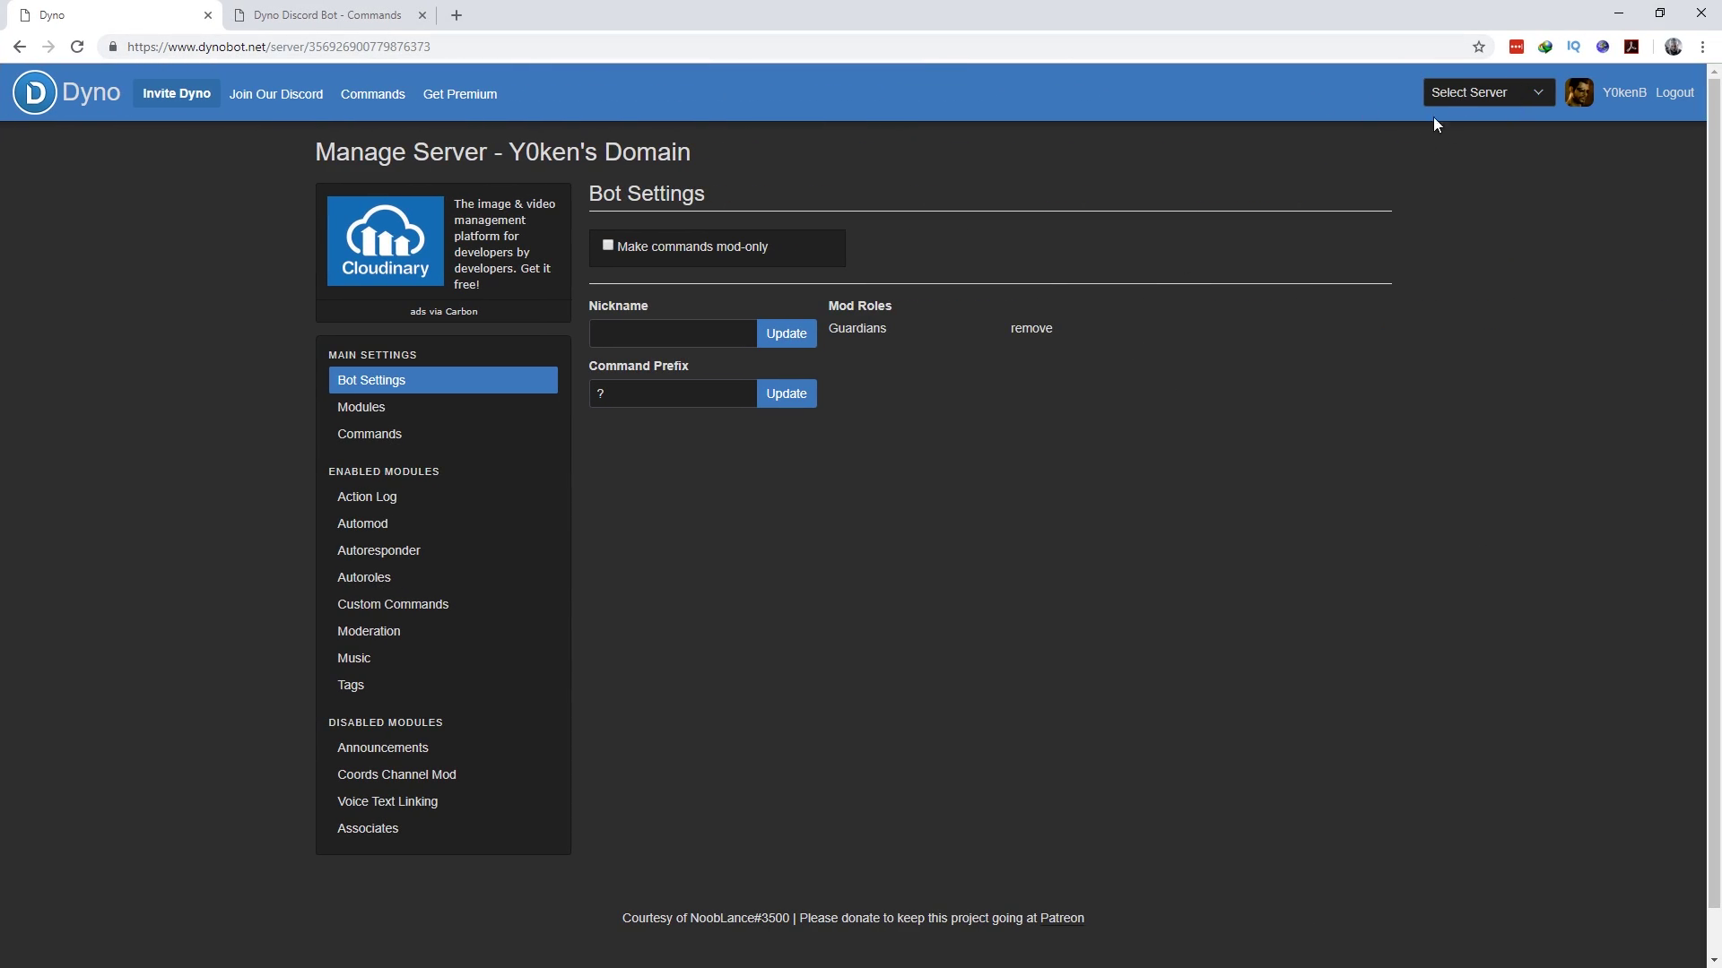
Step: Review the server's Dyno modules and the command categories from Misc through Fun, then return to the modules overview
click(356, 411)
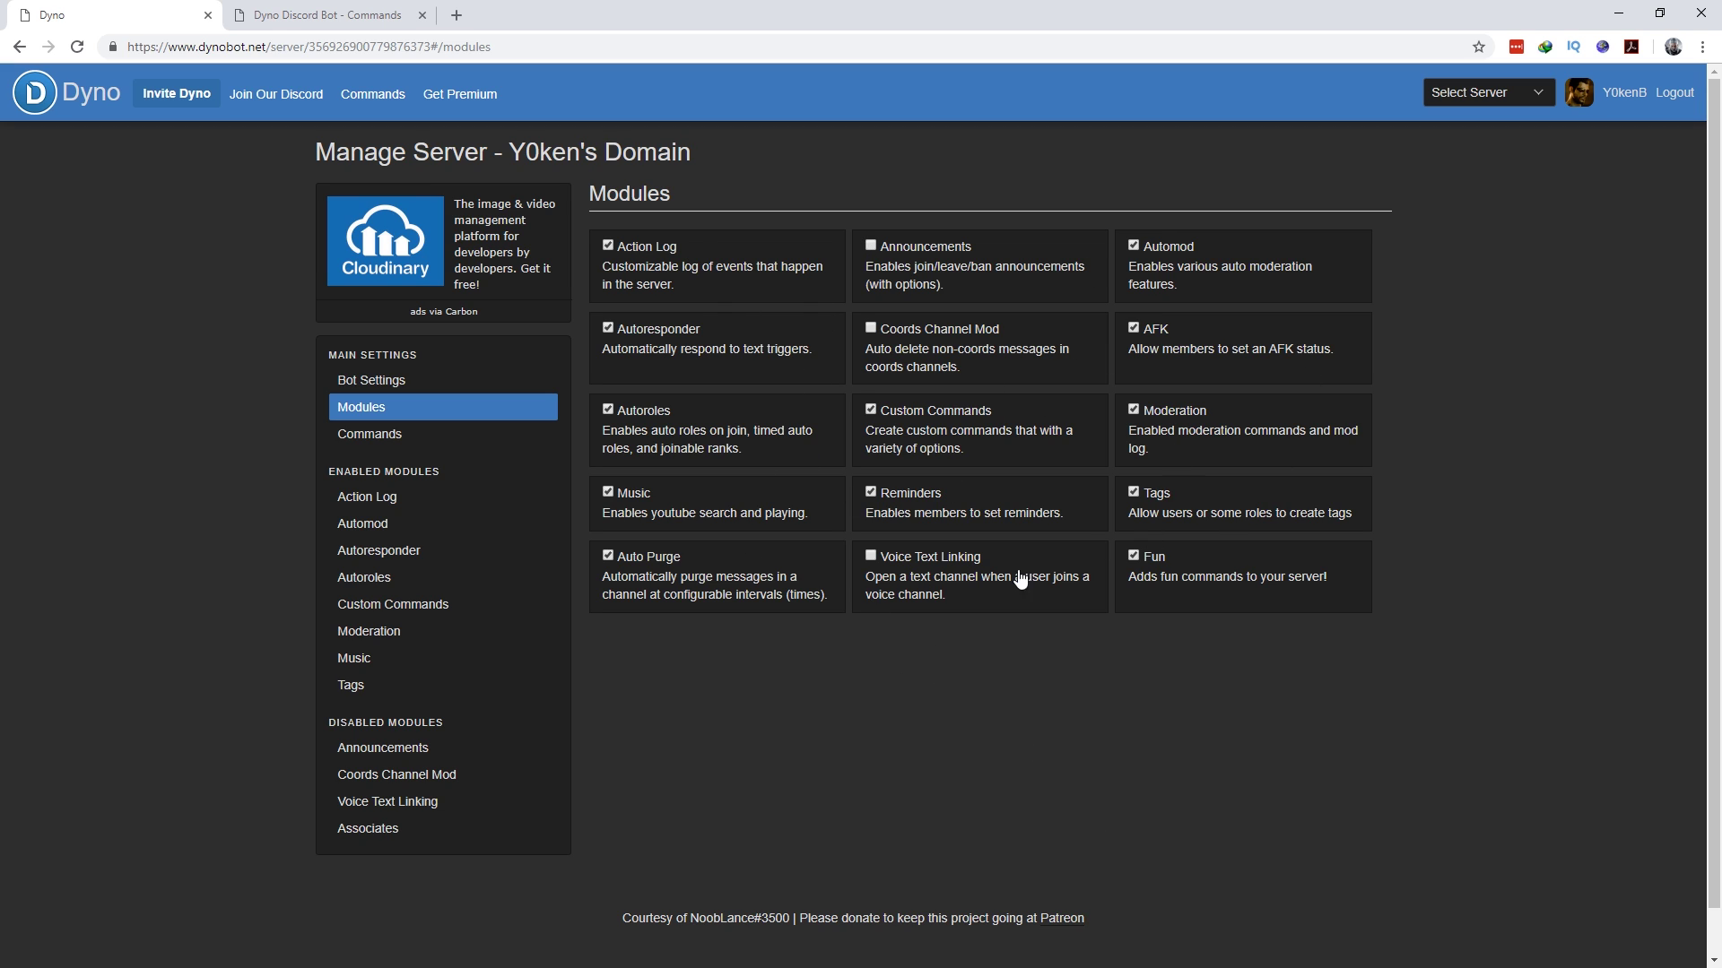
click(381, 439)
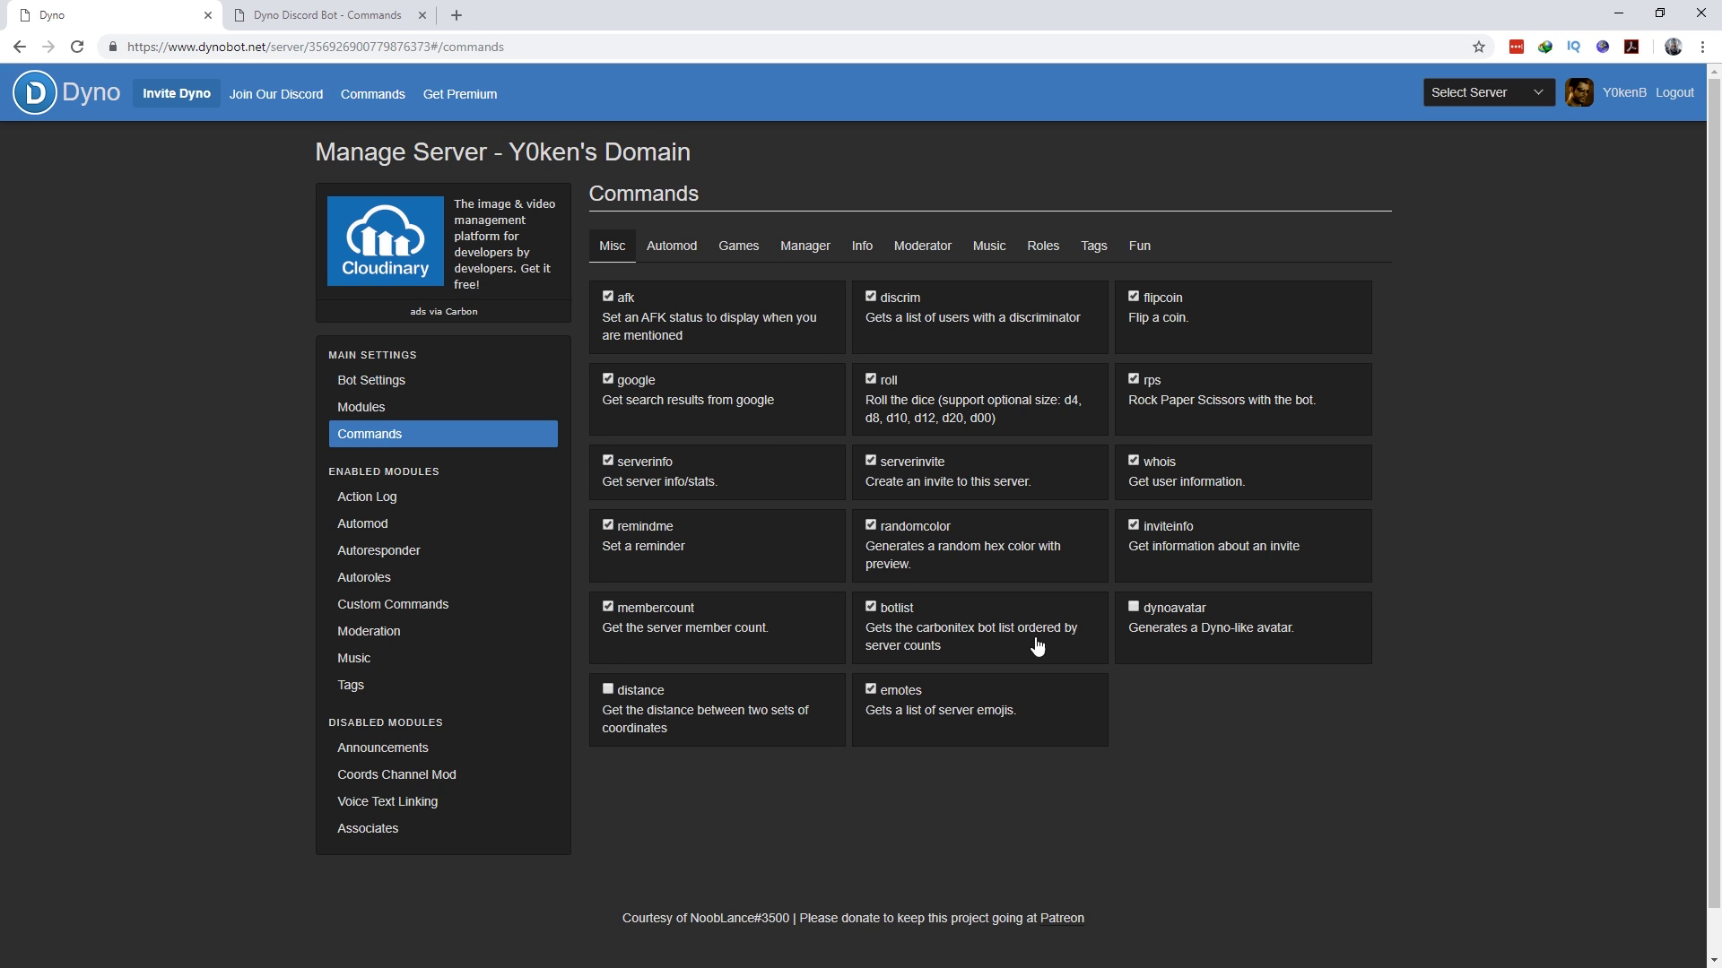
click(663, 247)
click(734, 254)
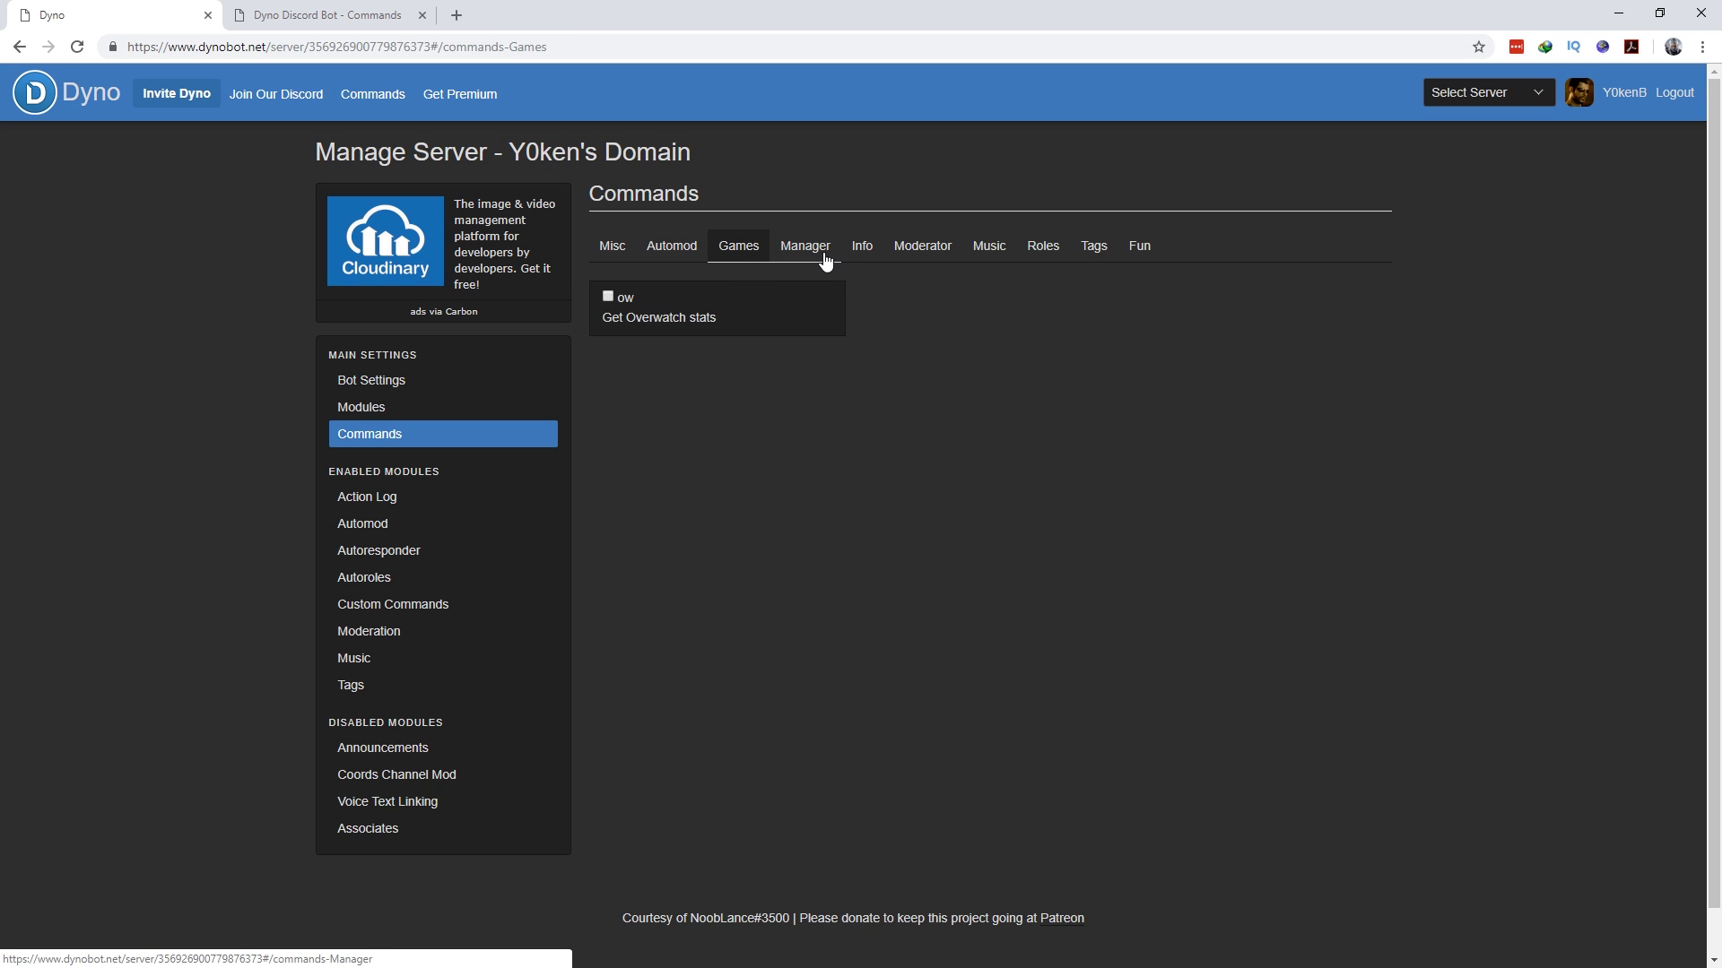
click(809, 254)
click(863, 249)
click(923, 251)
click(989, 251)
click(1040, 249)
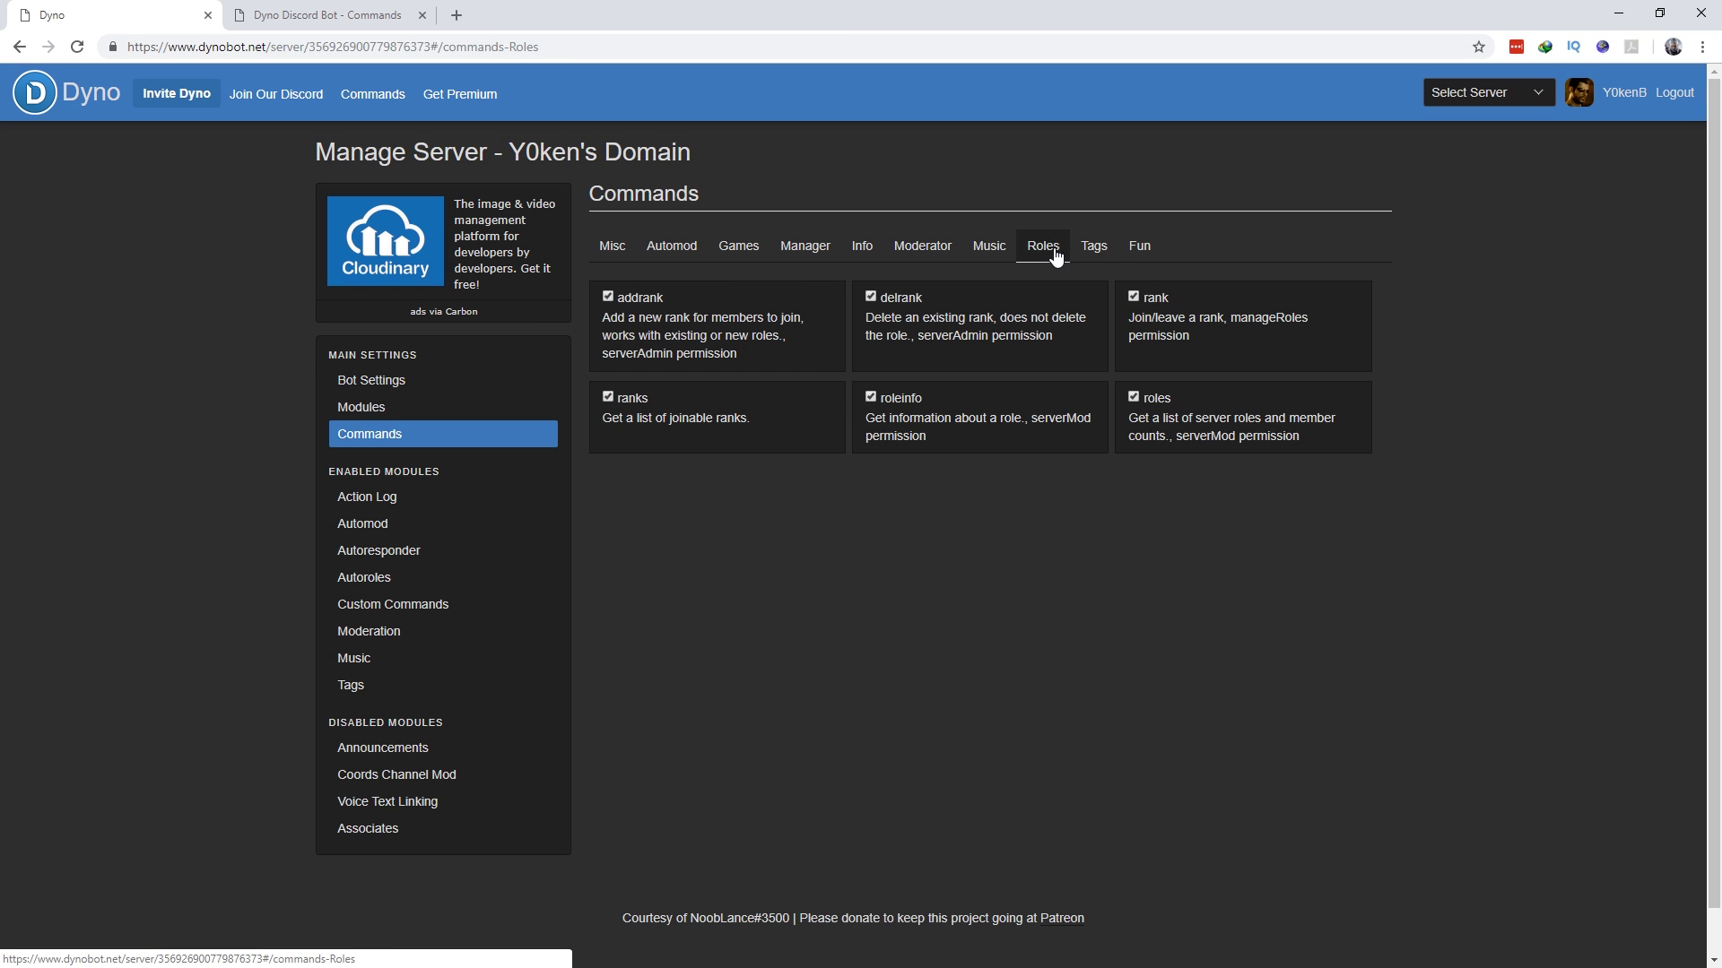
click(1099, 251)
click(1139, 247)
click(397, 411)
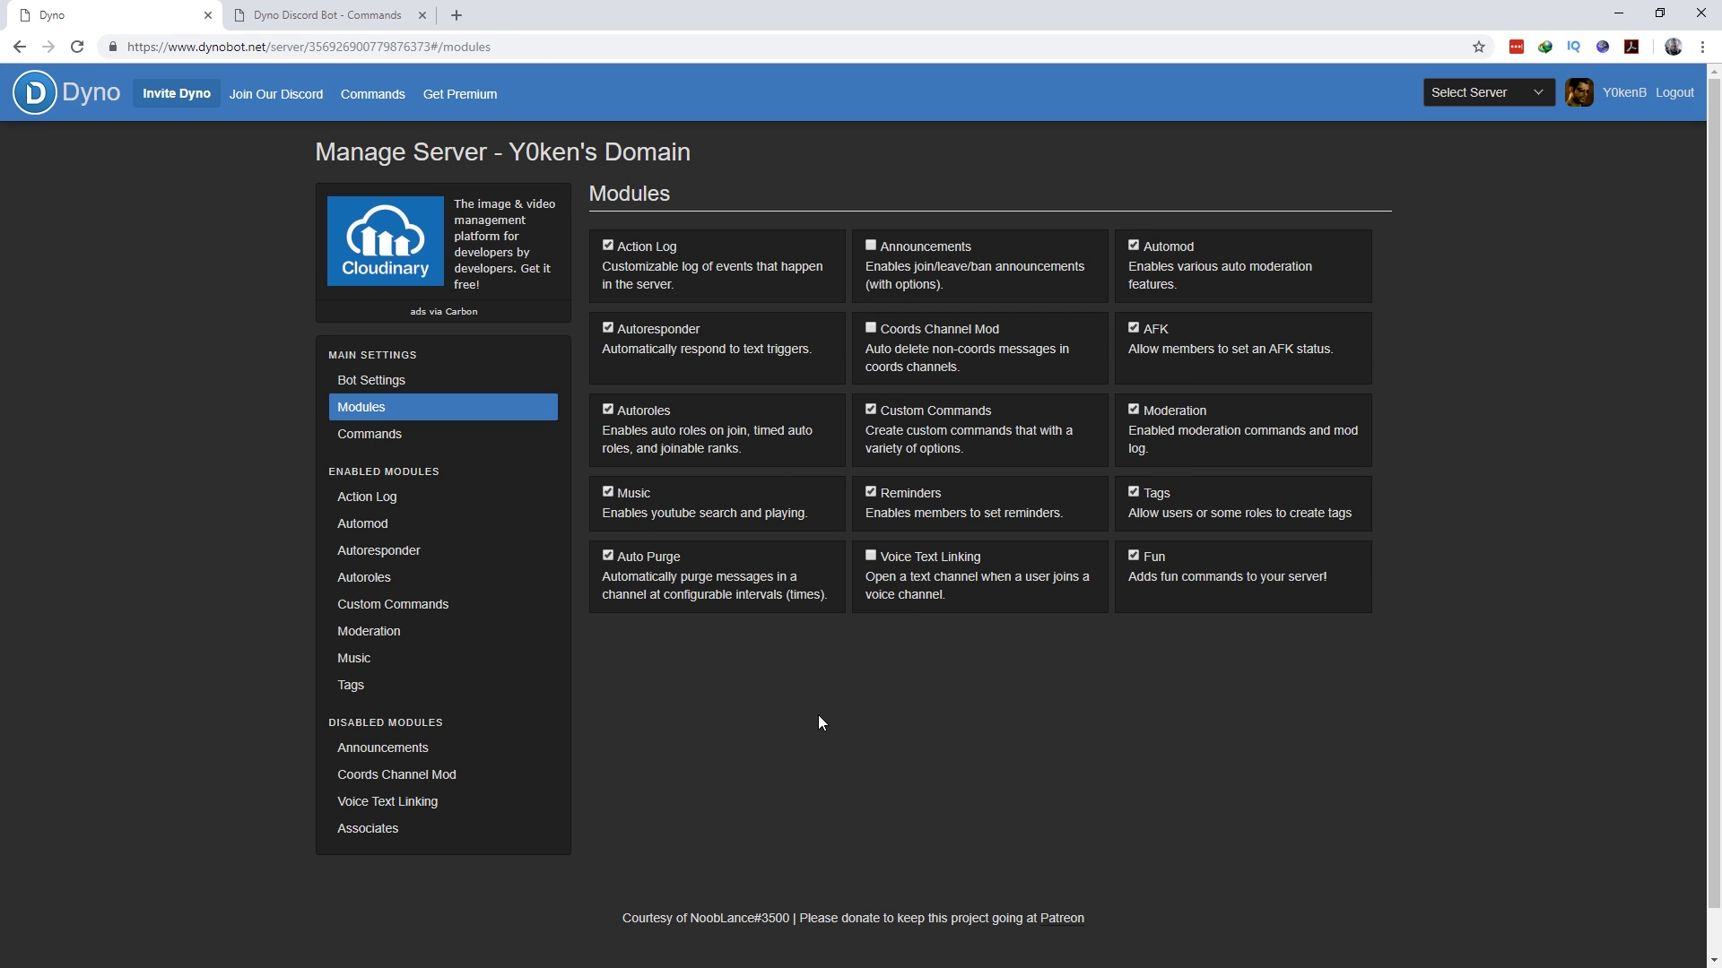
Step: Look through the Automod, Games and Manager categories in Dyno's public command reference
click(358, 11)
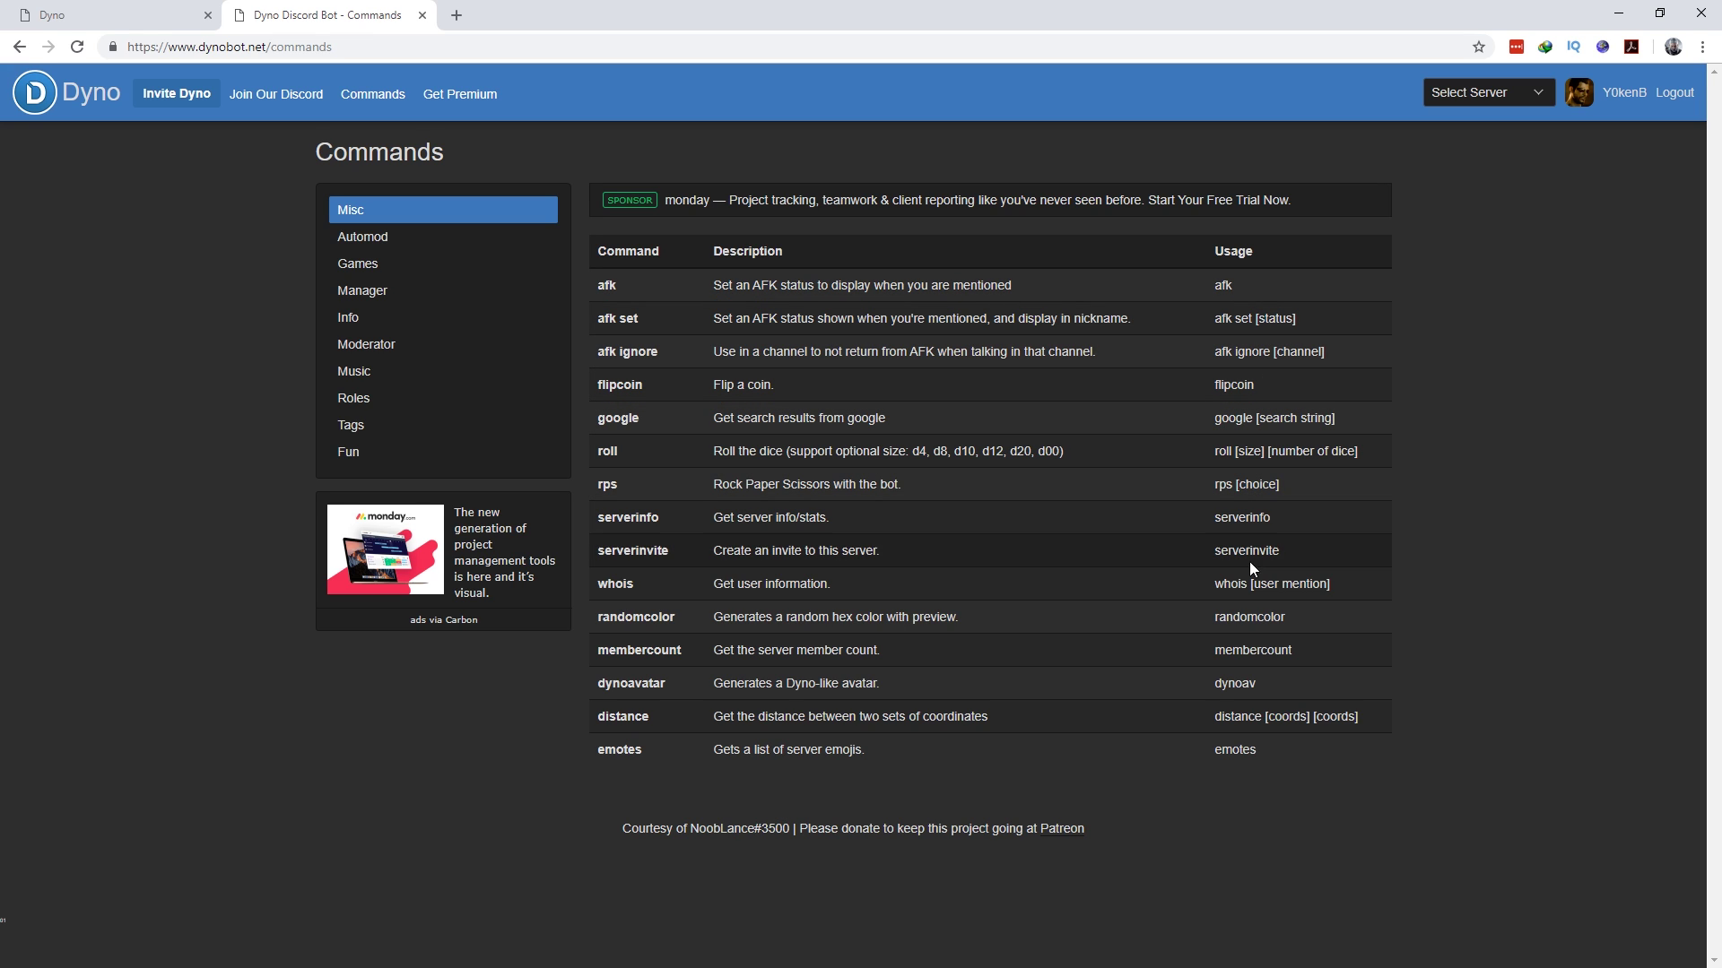
click(380, 238)
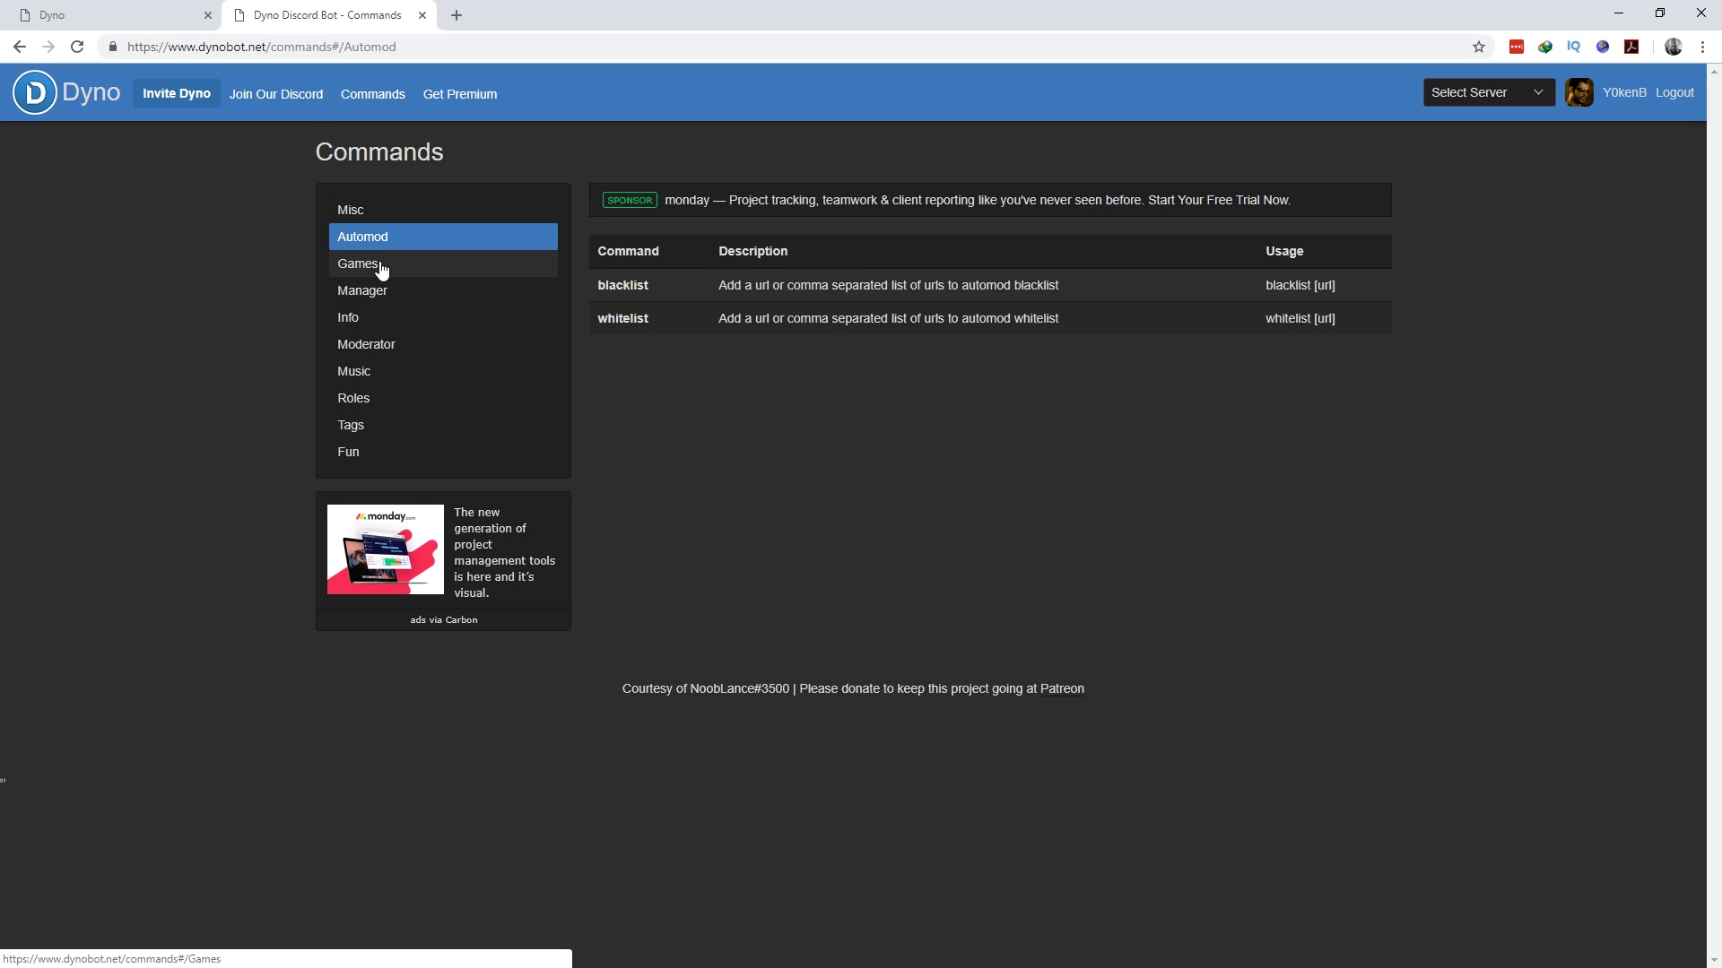
click(407, 267)
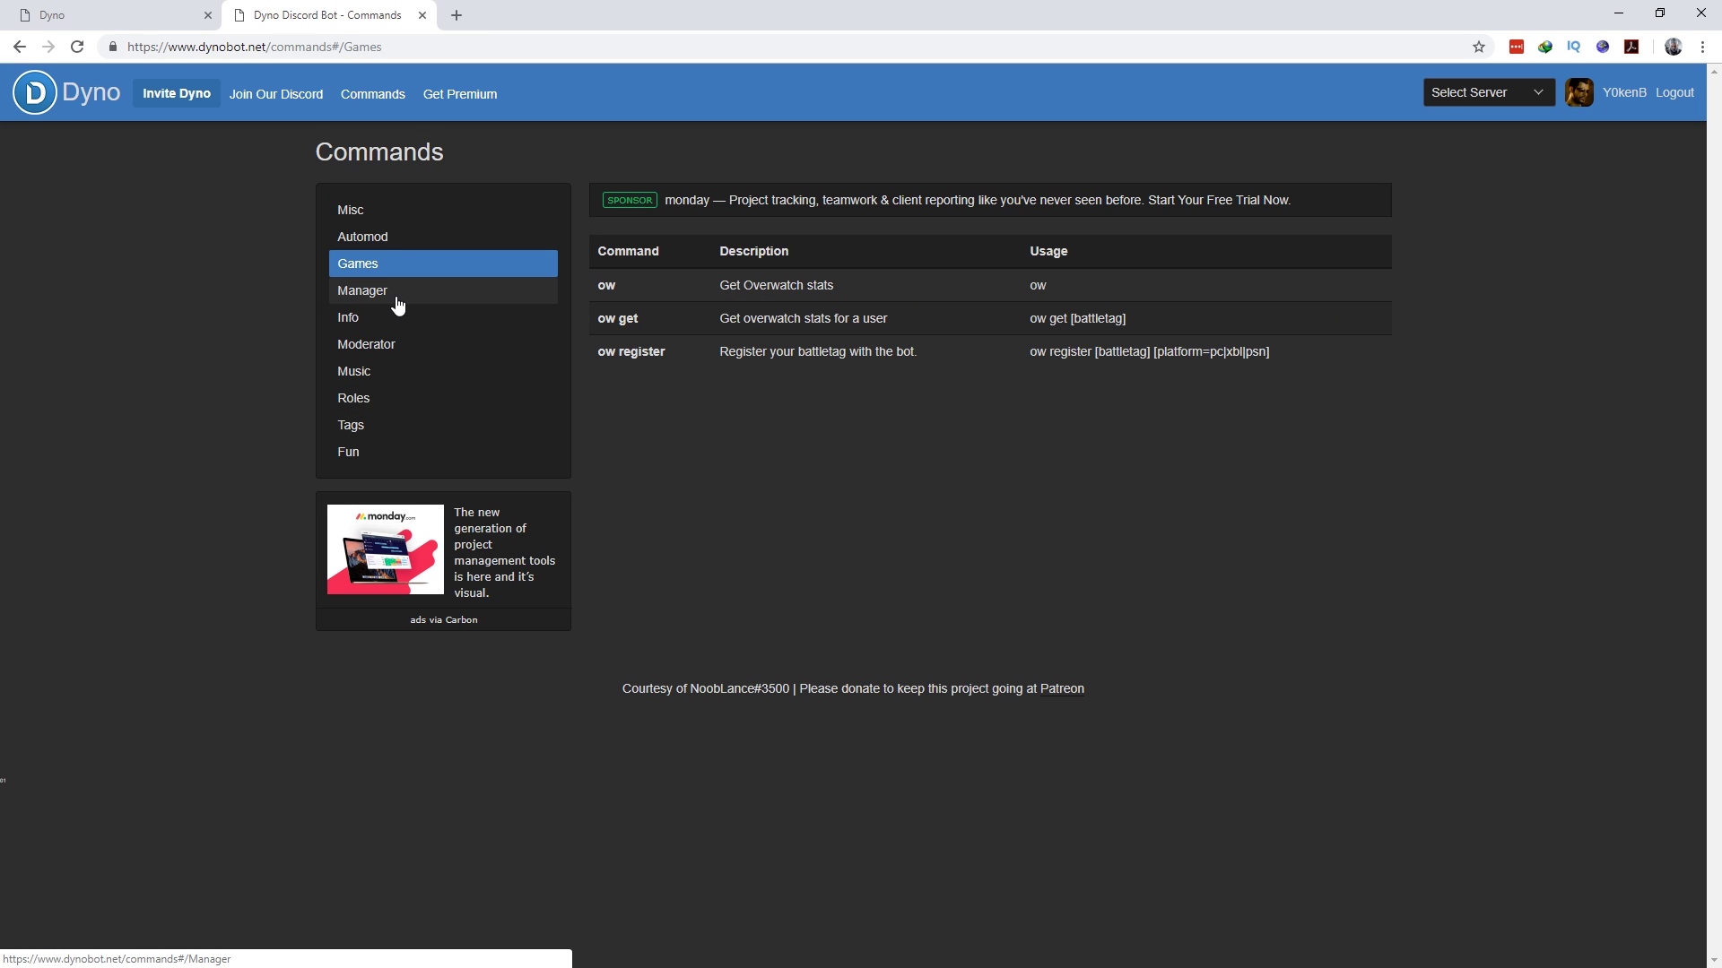
click(398, 294)
scroll(823, 639, down, 10)
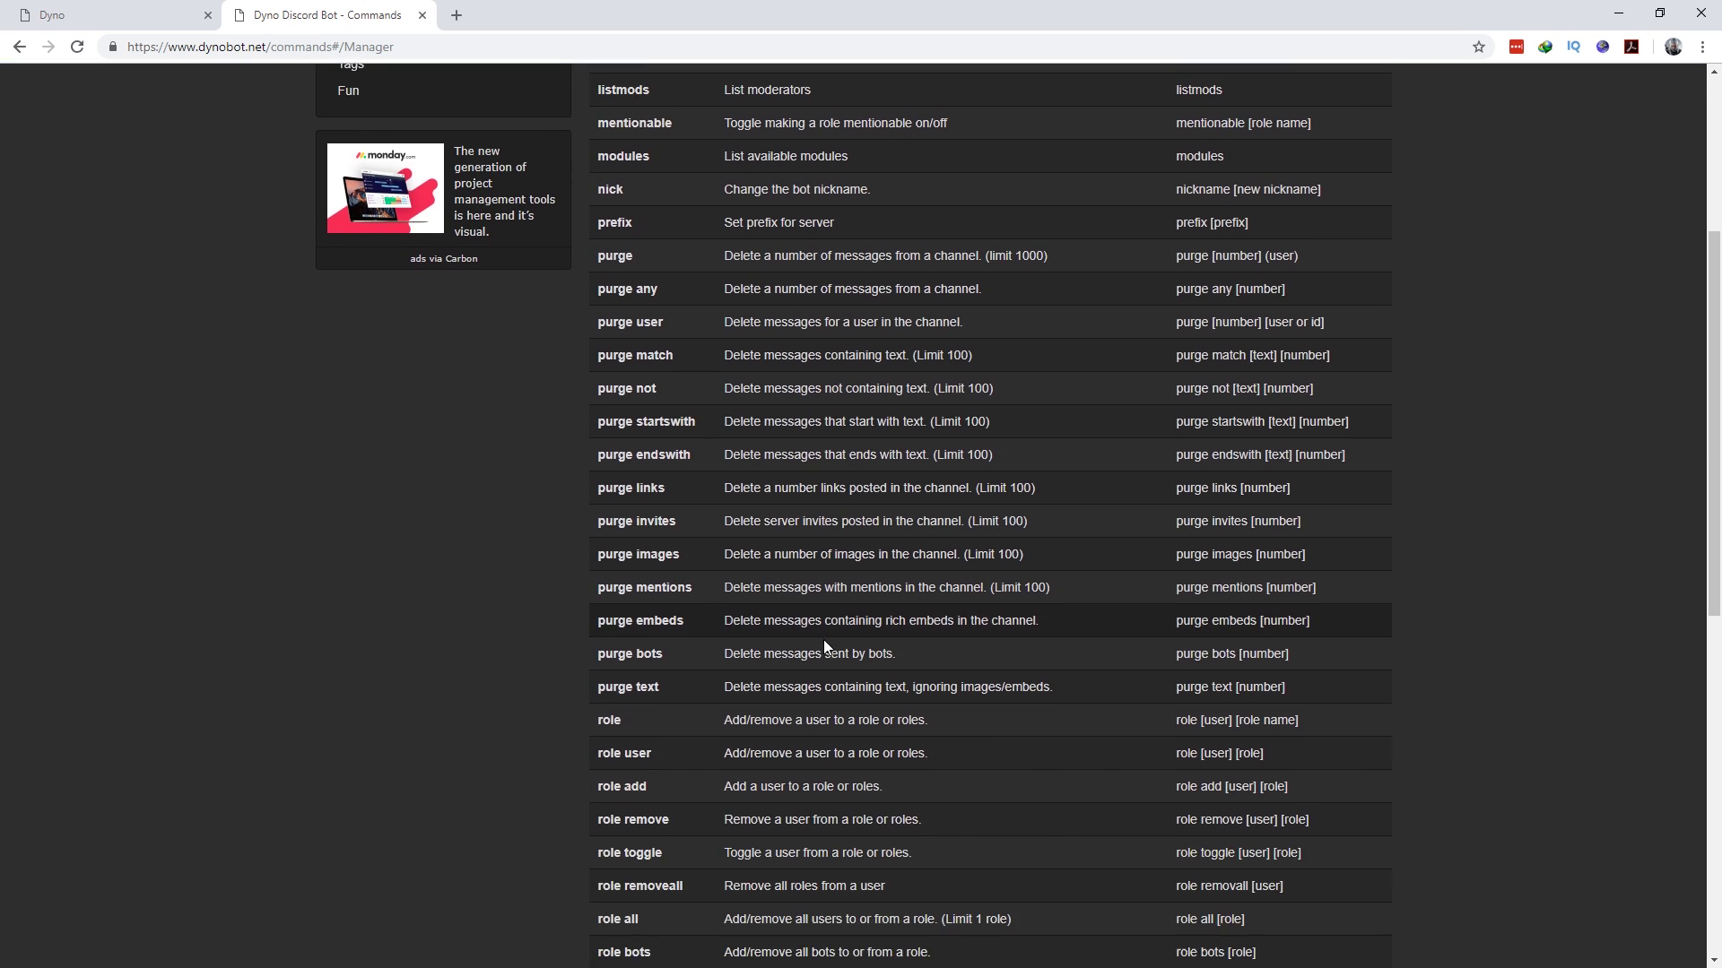
scroll(887, 597, up, 10)
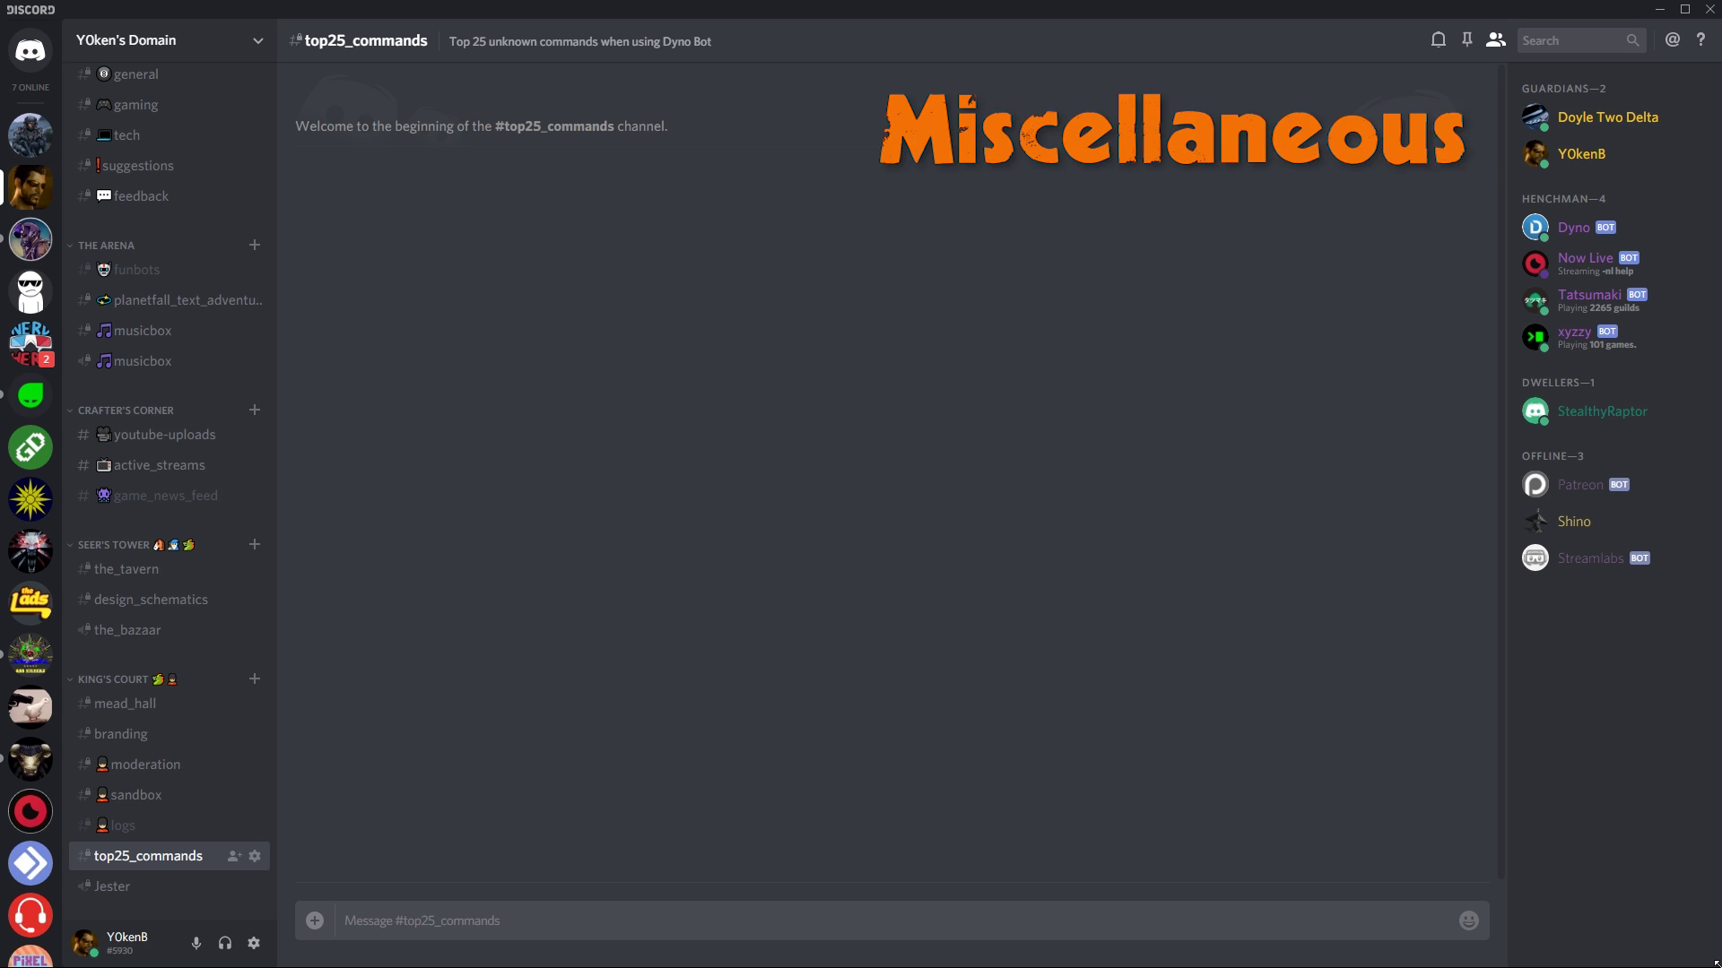
Step: Switch to Discord and set an AFK status in #top25_commands by sending "?afk I'm on holiday"
text(?)
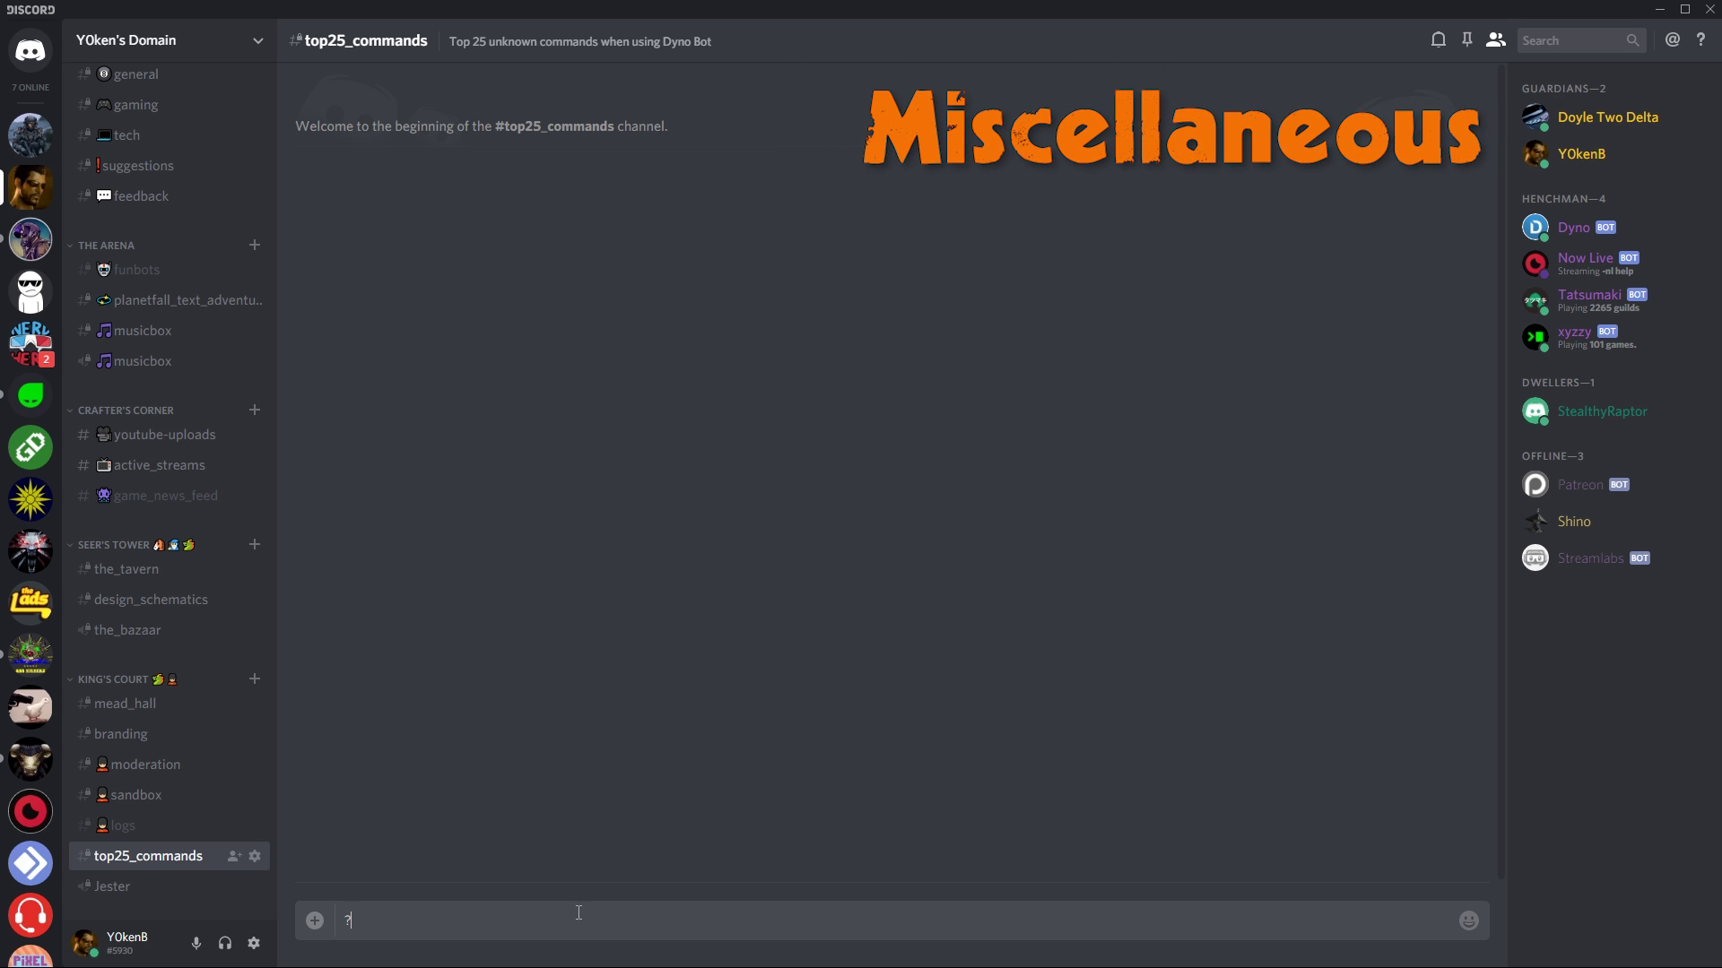
text(afk)
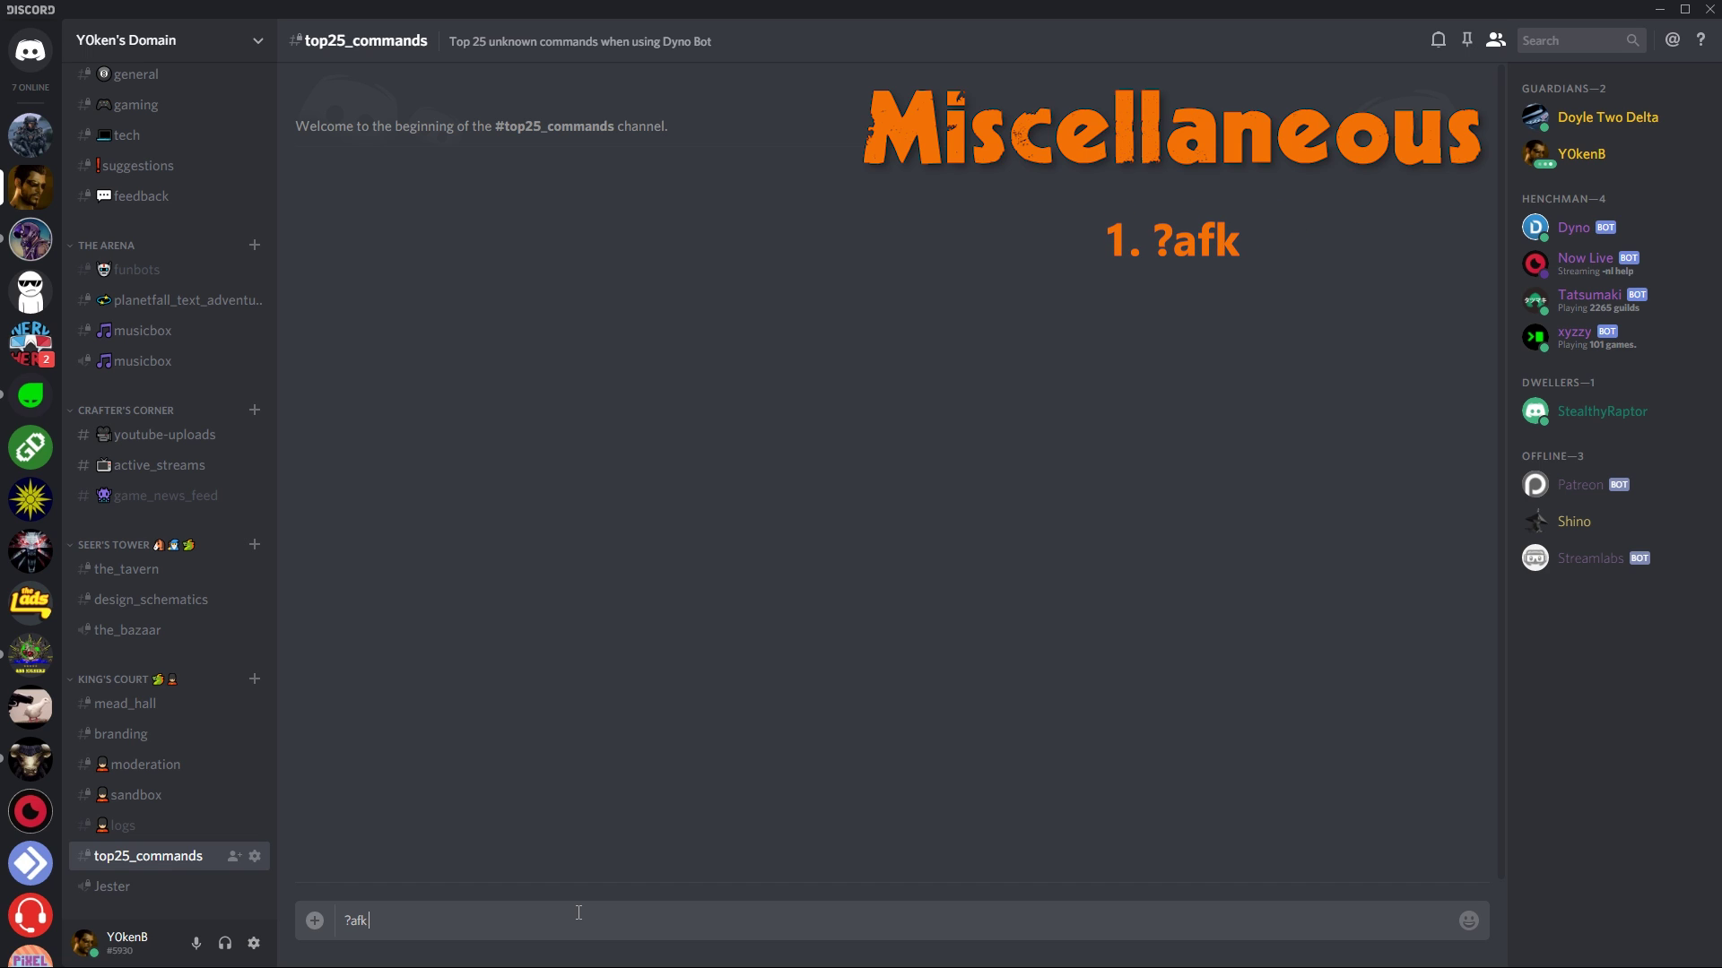
text( I'm on holiday)
key(Return)
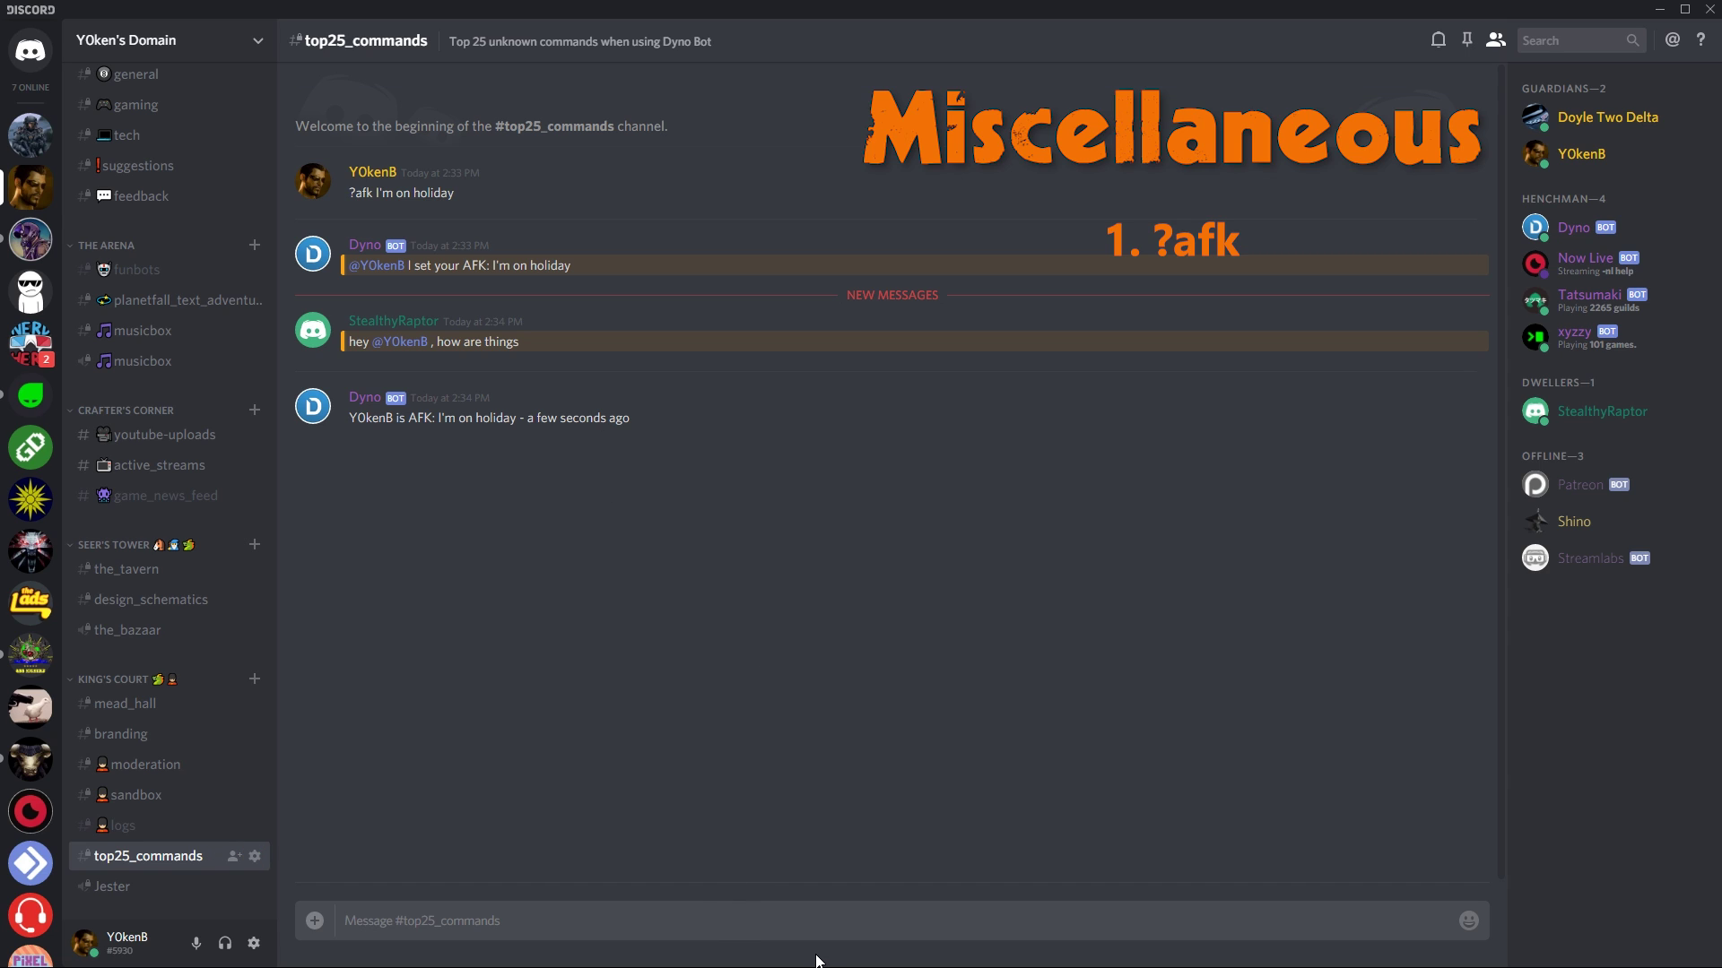
Step: Add the channel to the AFK ignored channels by sending "?afk ignore #top25_commands", and highlight the bot's welcome-back reply
text(?afk ignore #top2)
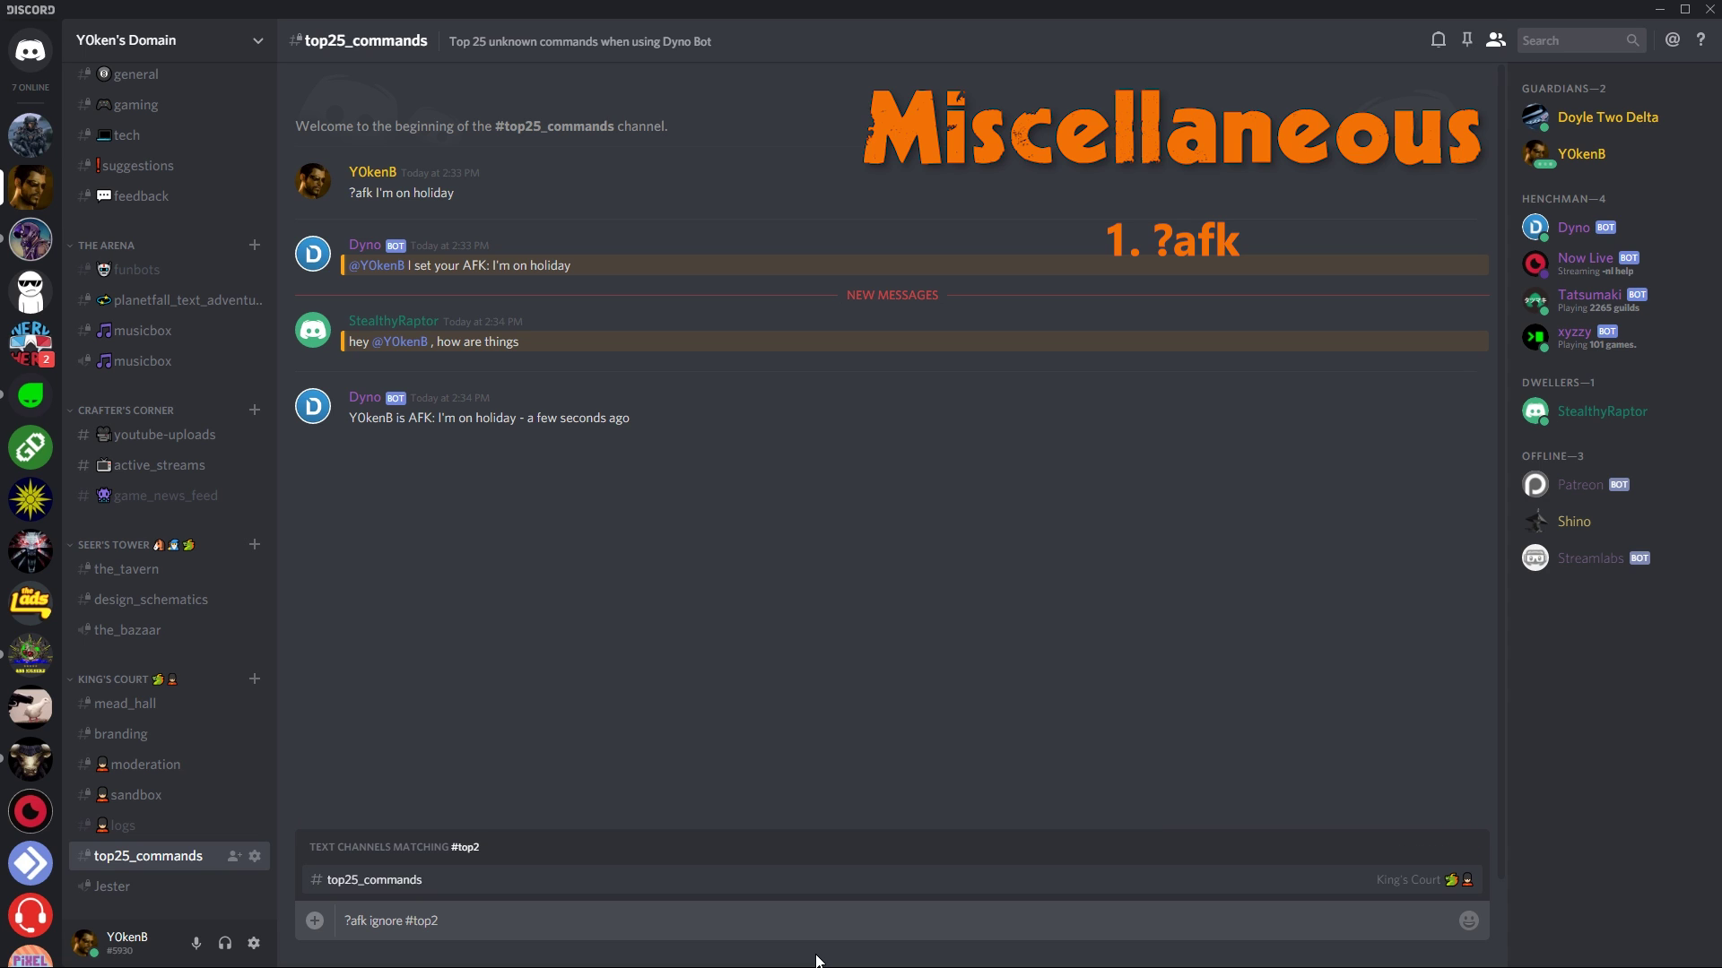
key(Tab)
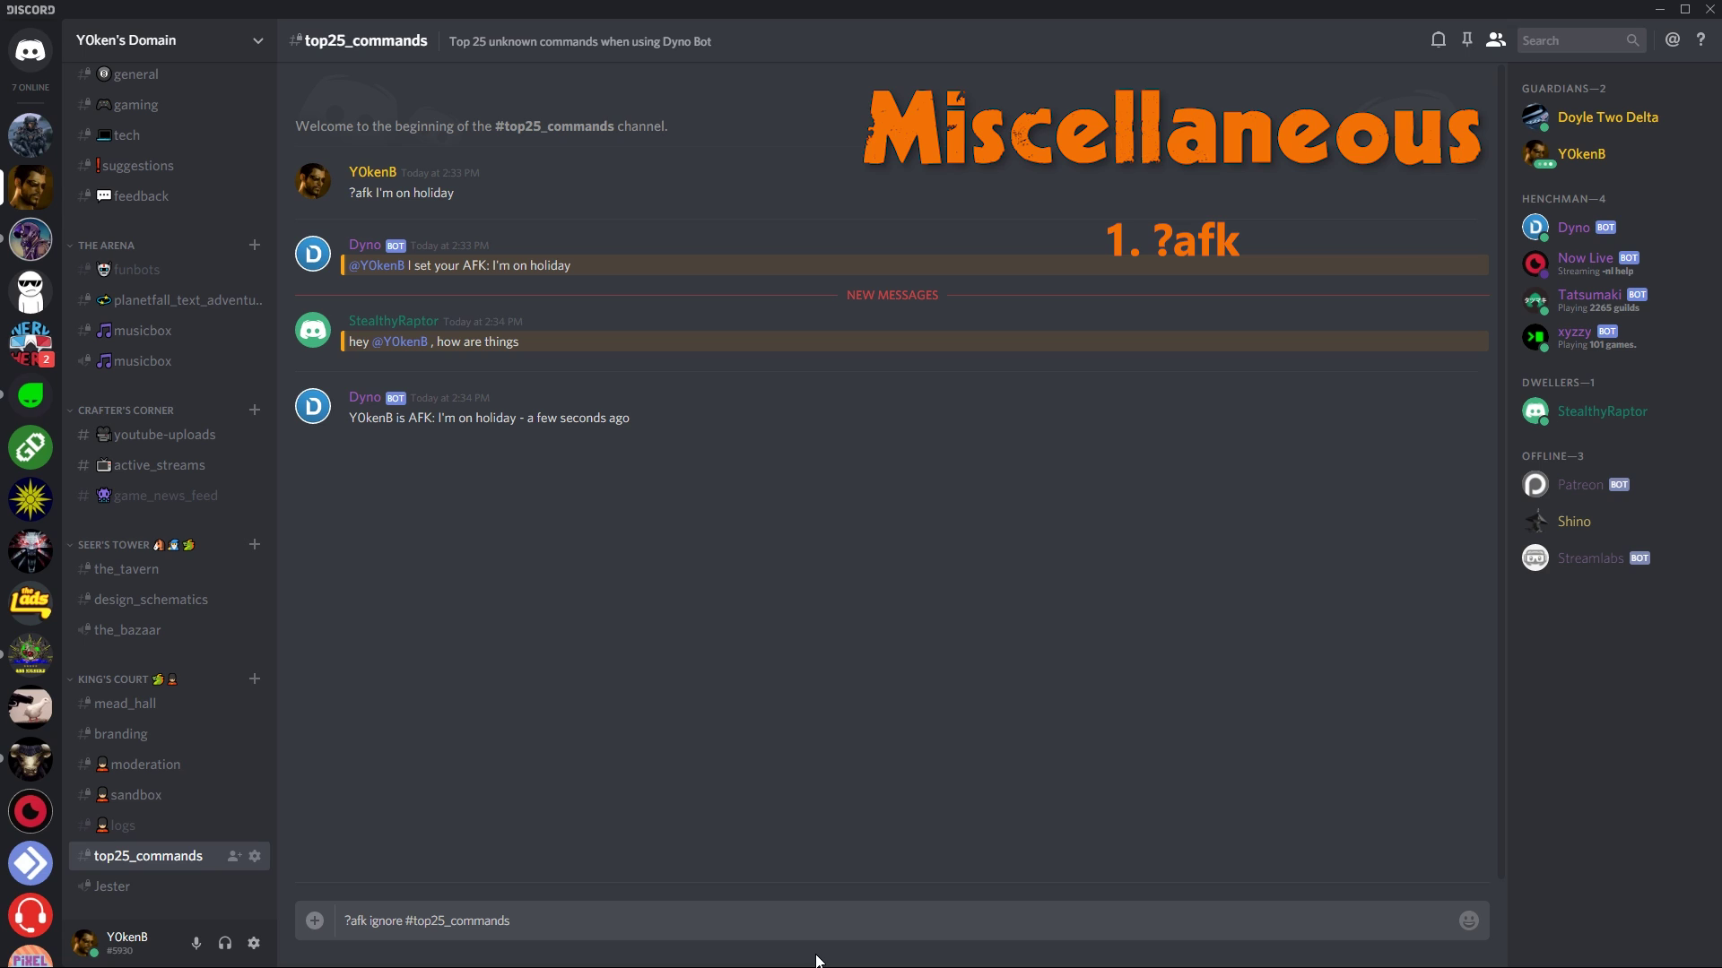
key(Return)
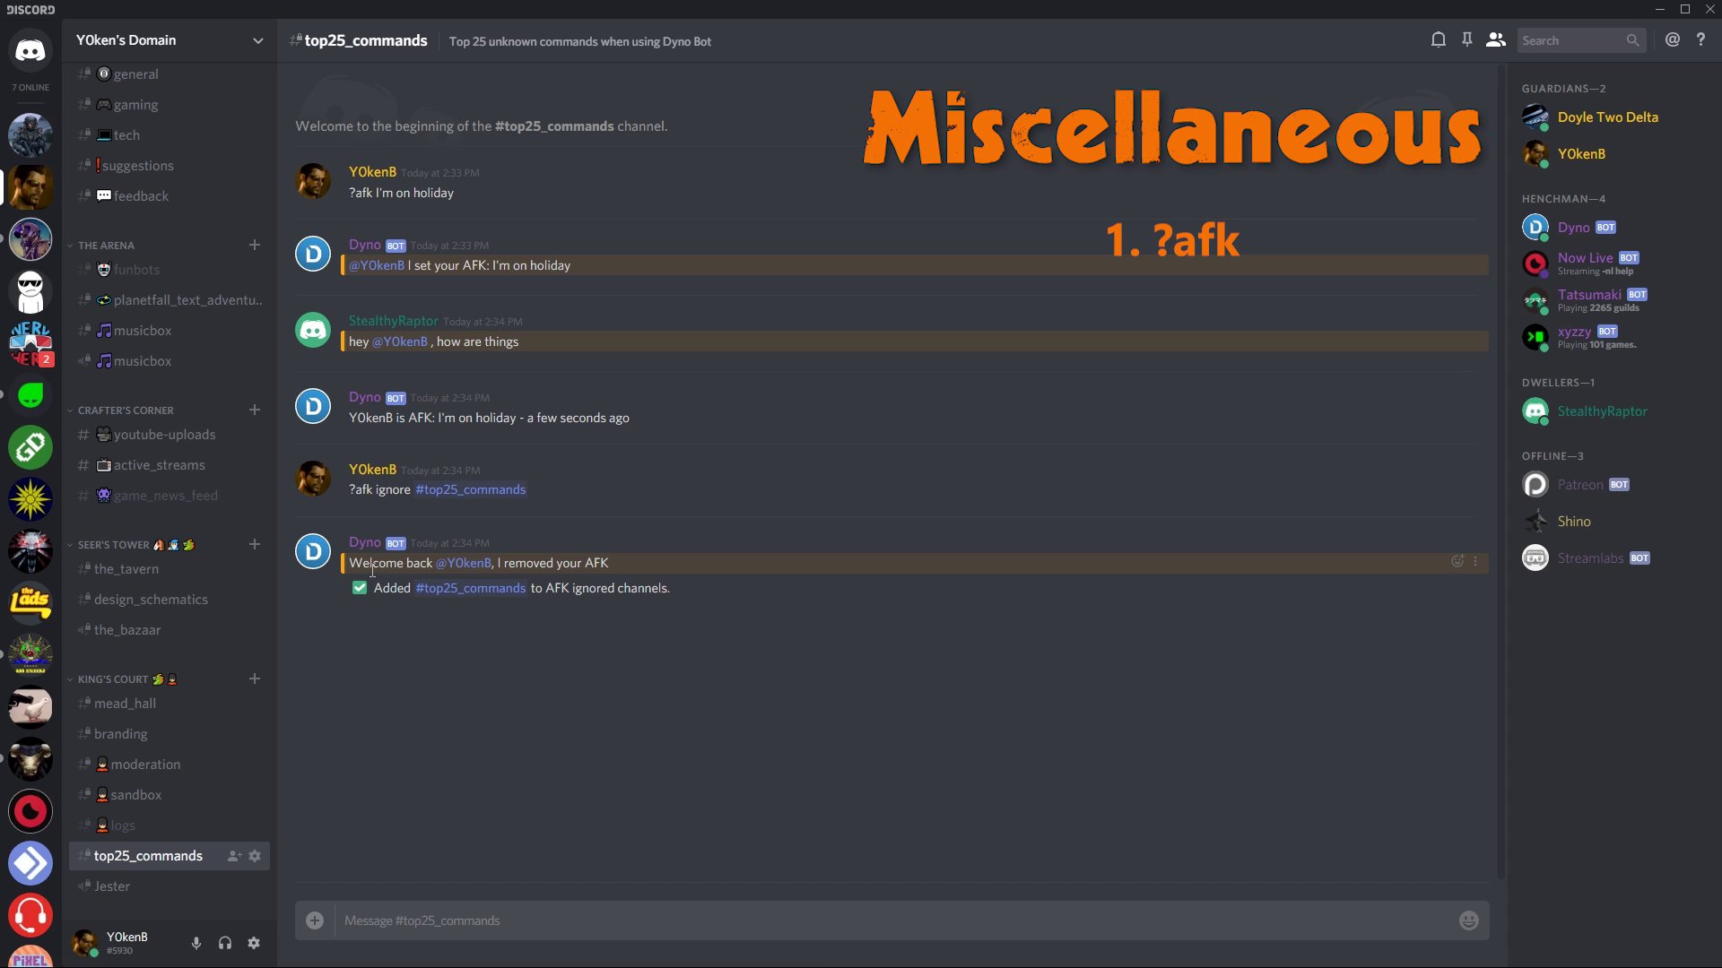
drag(348, 562, 672, 557)
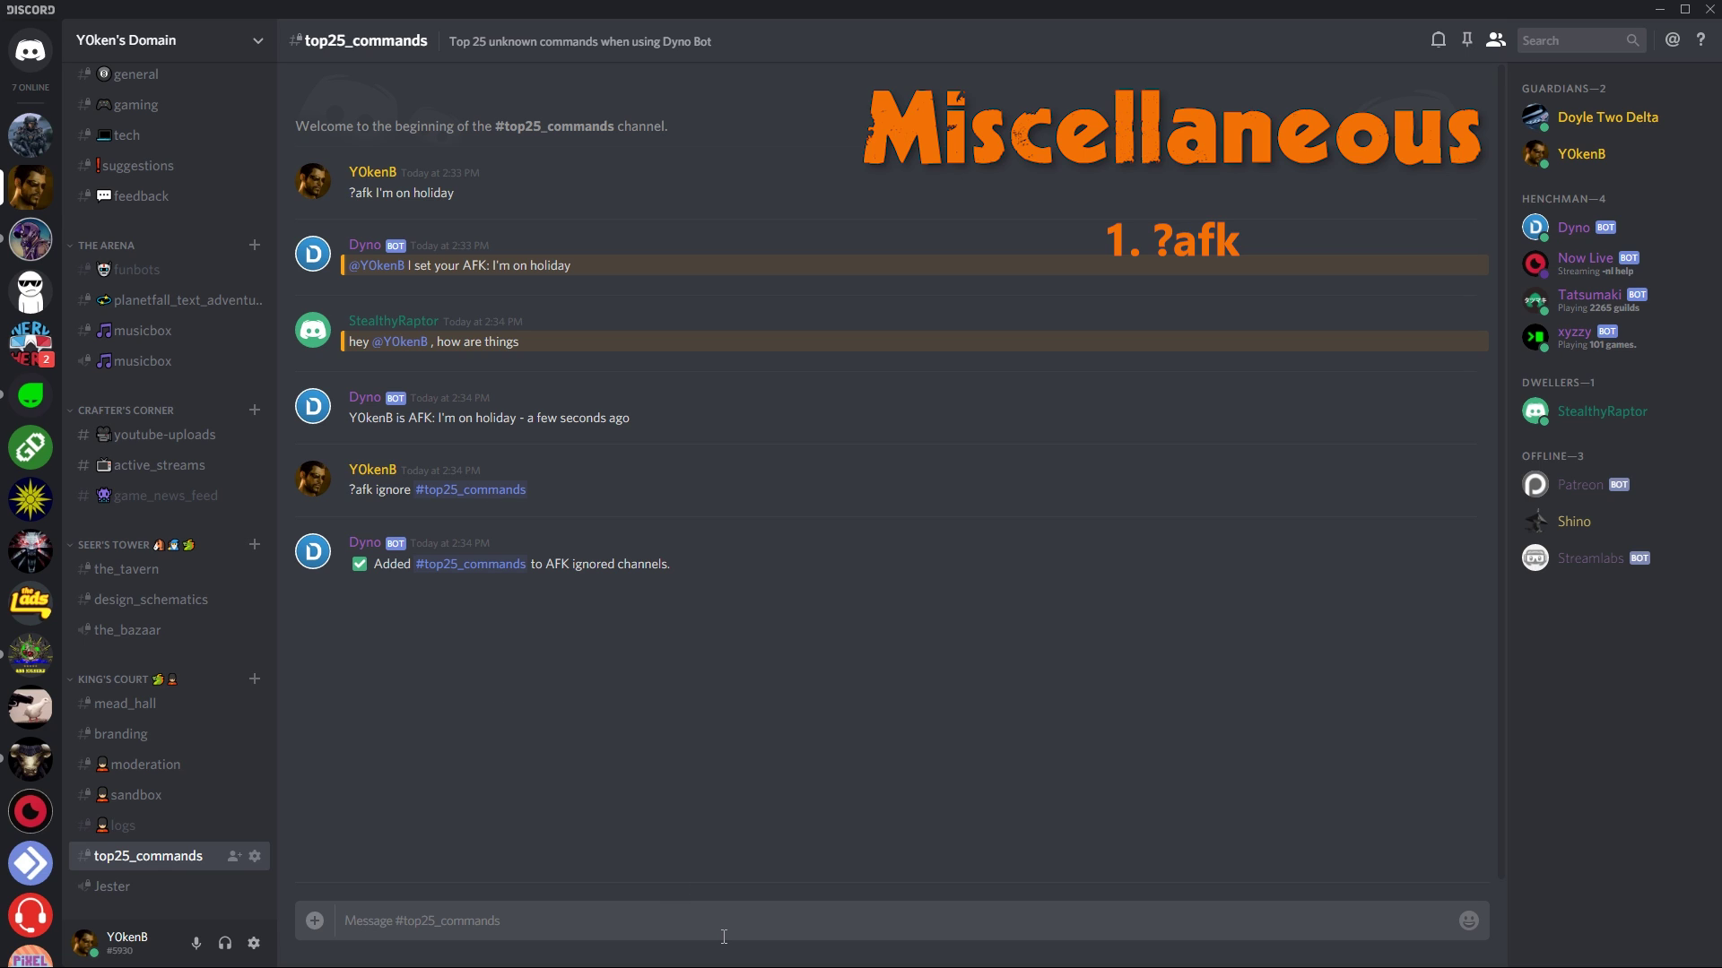
Step: Clear the messages in #top25_commands by sending "?purge"
text(?)
text(pi)
key(BackSpace)
text(urge)
key(Return)
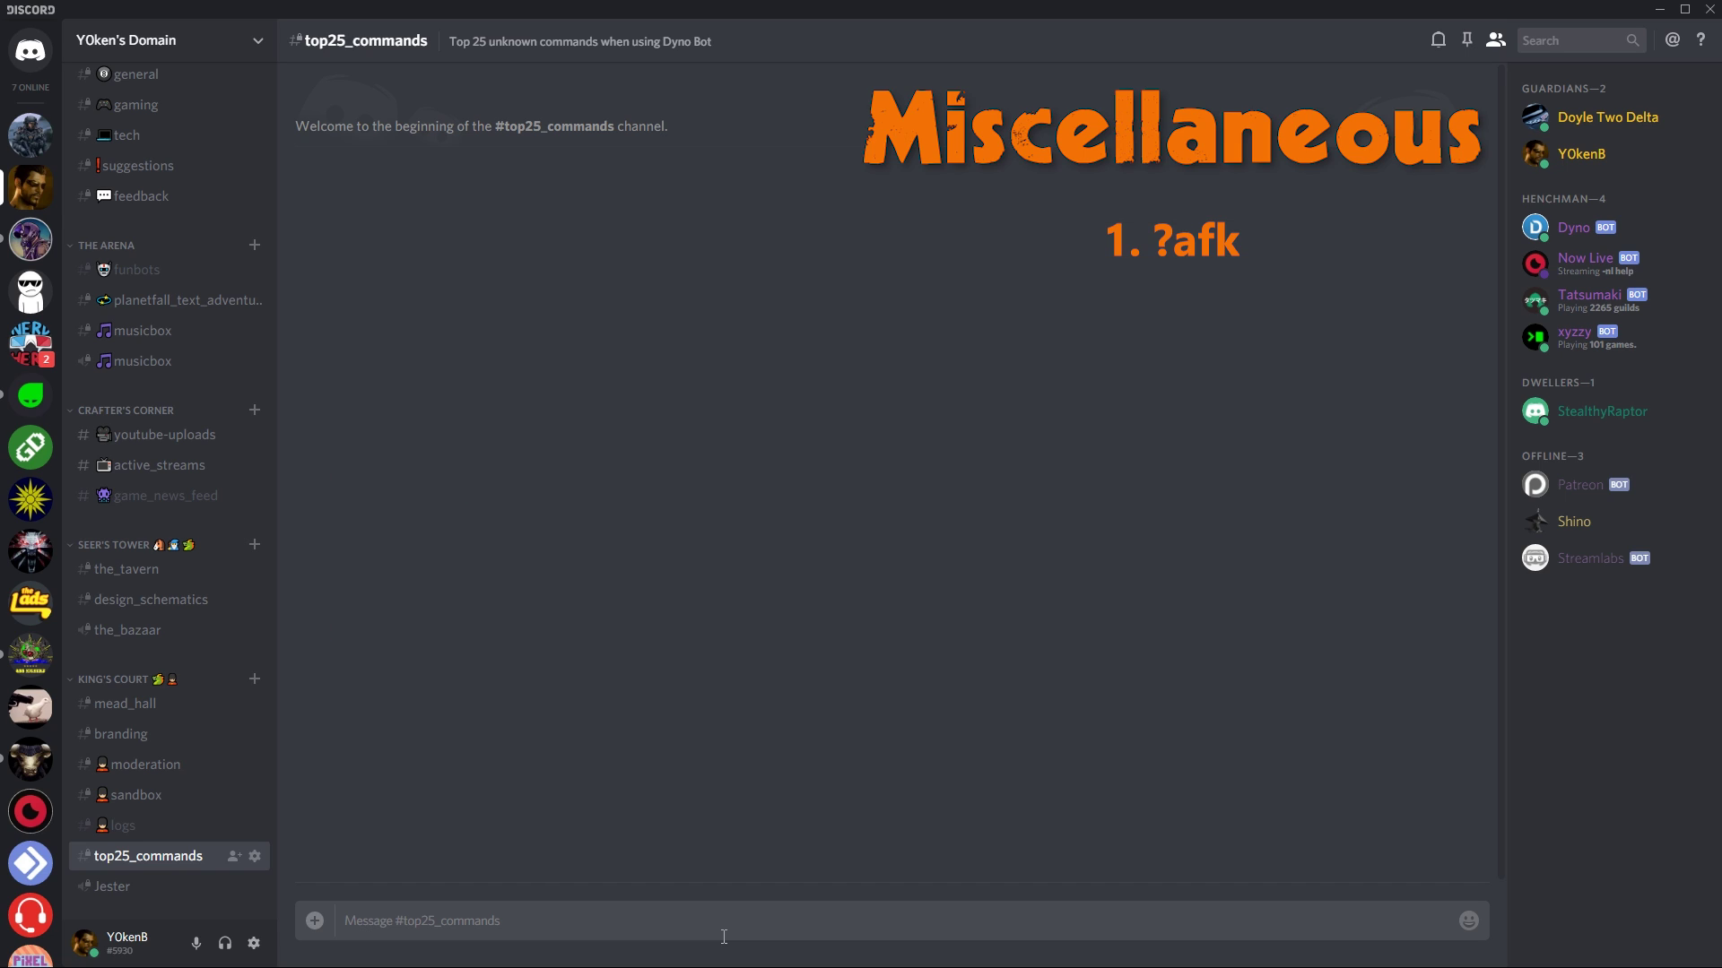
Step: Request the server's details with "?serverinfo", and clear the channel with "?clean"
text(?)
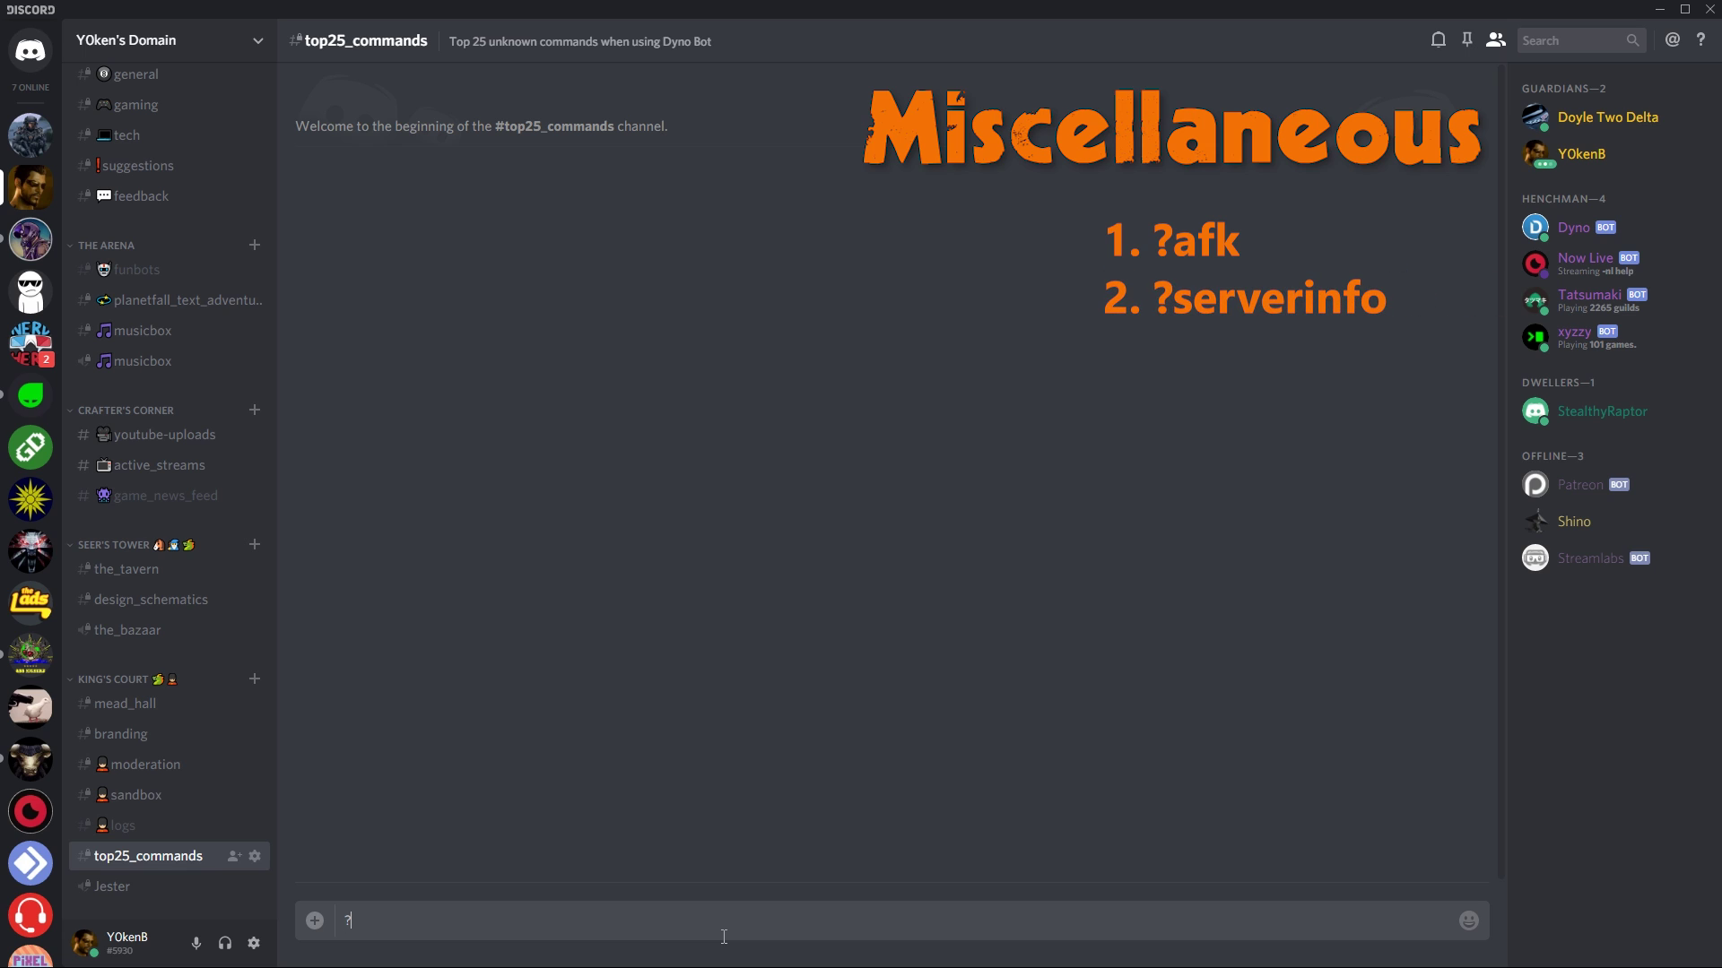
text(serverinfo)
key(Return)
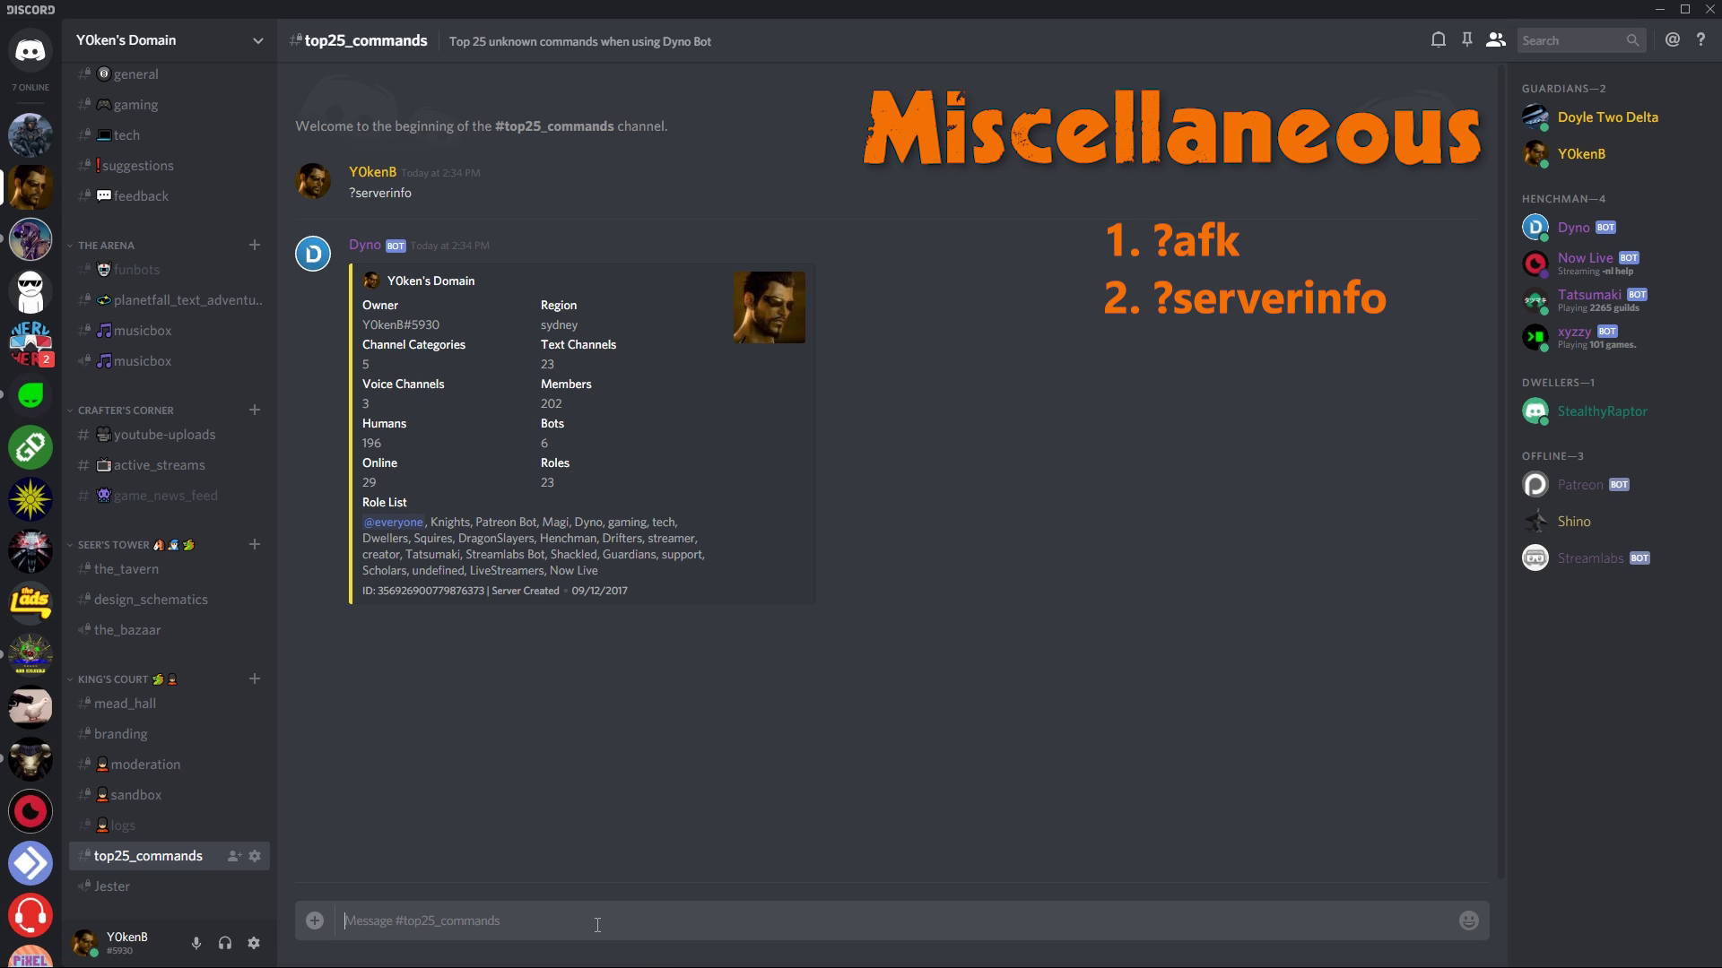
text(?clean)
key(Return)
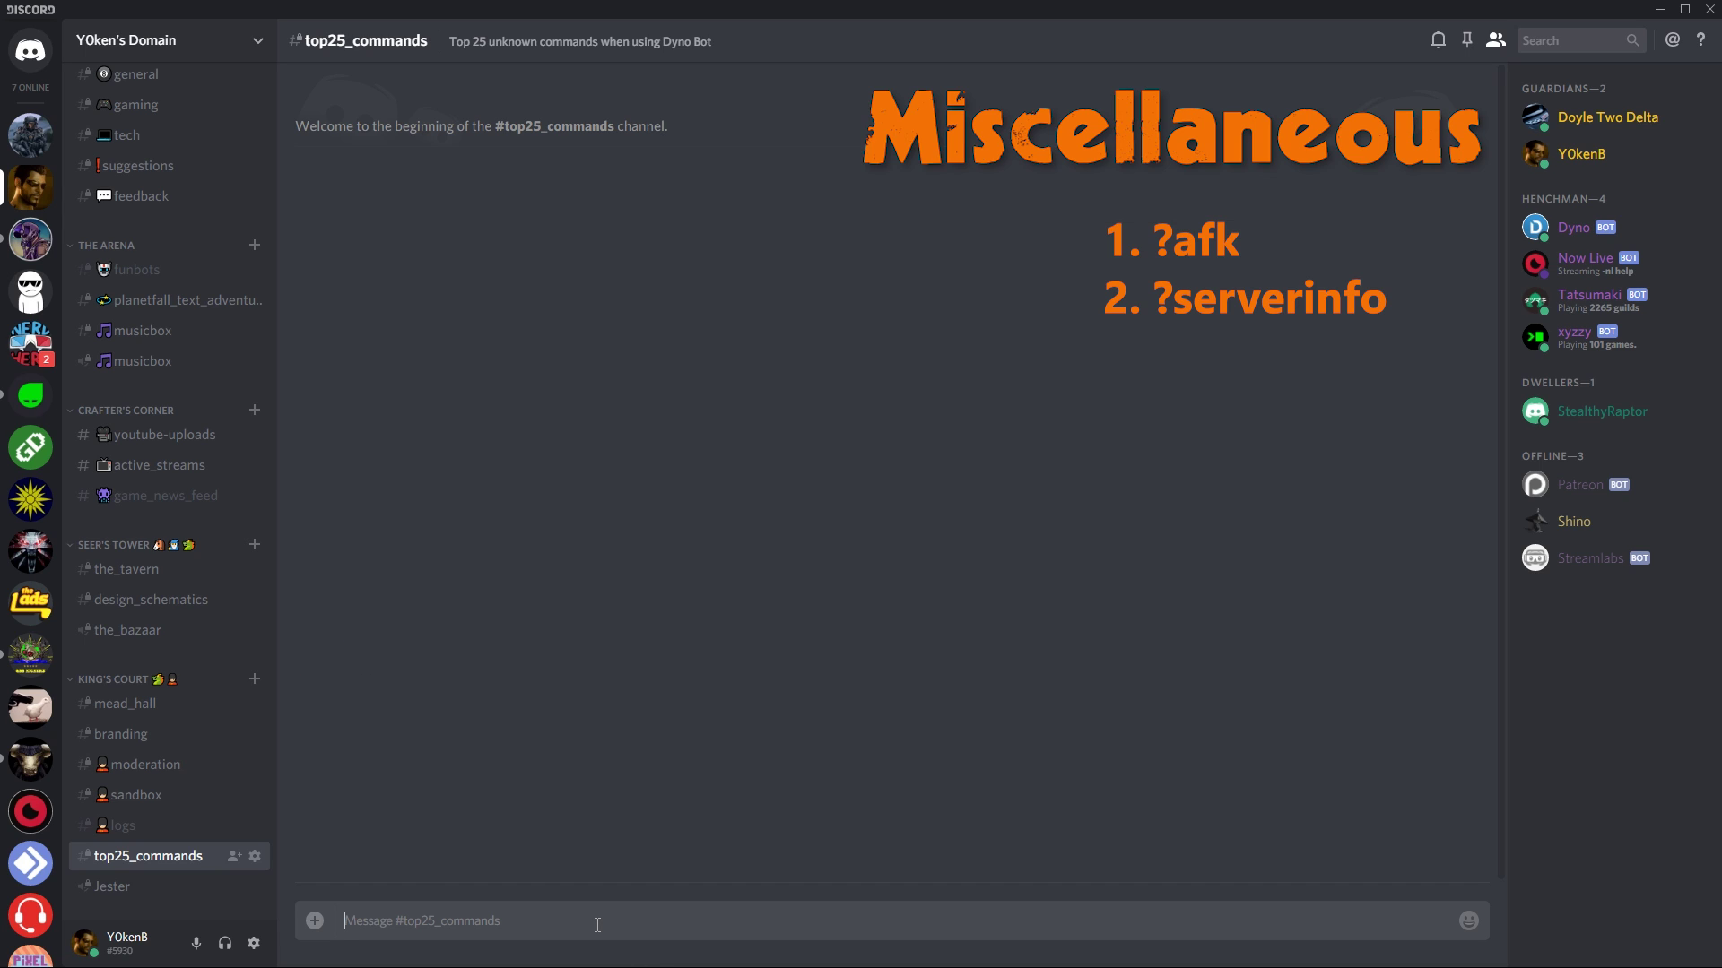
Step: Request the server's member statistics by sending "?membercount" in the channel
text(?mem)
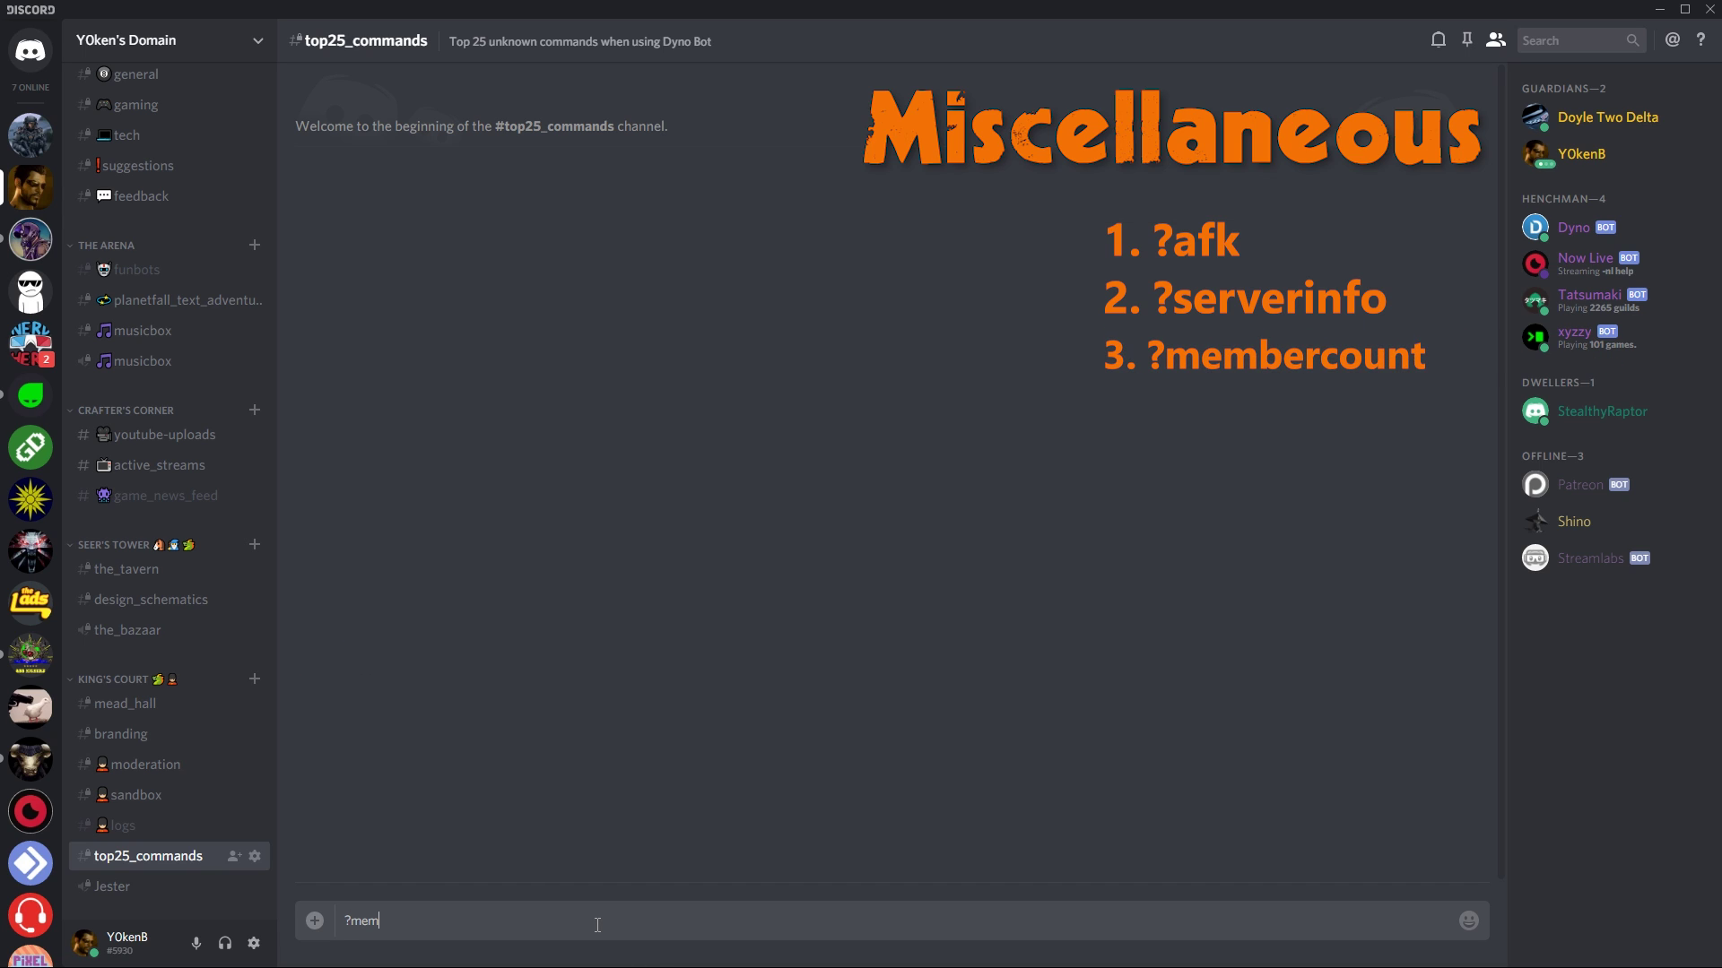
text(bercount)
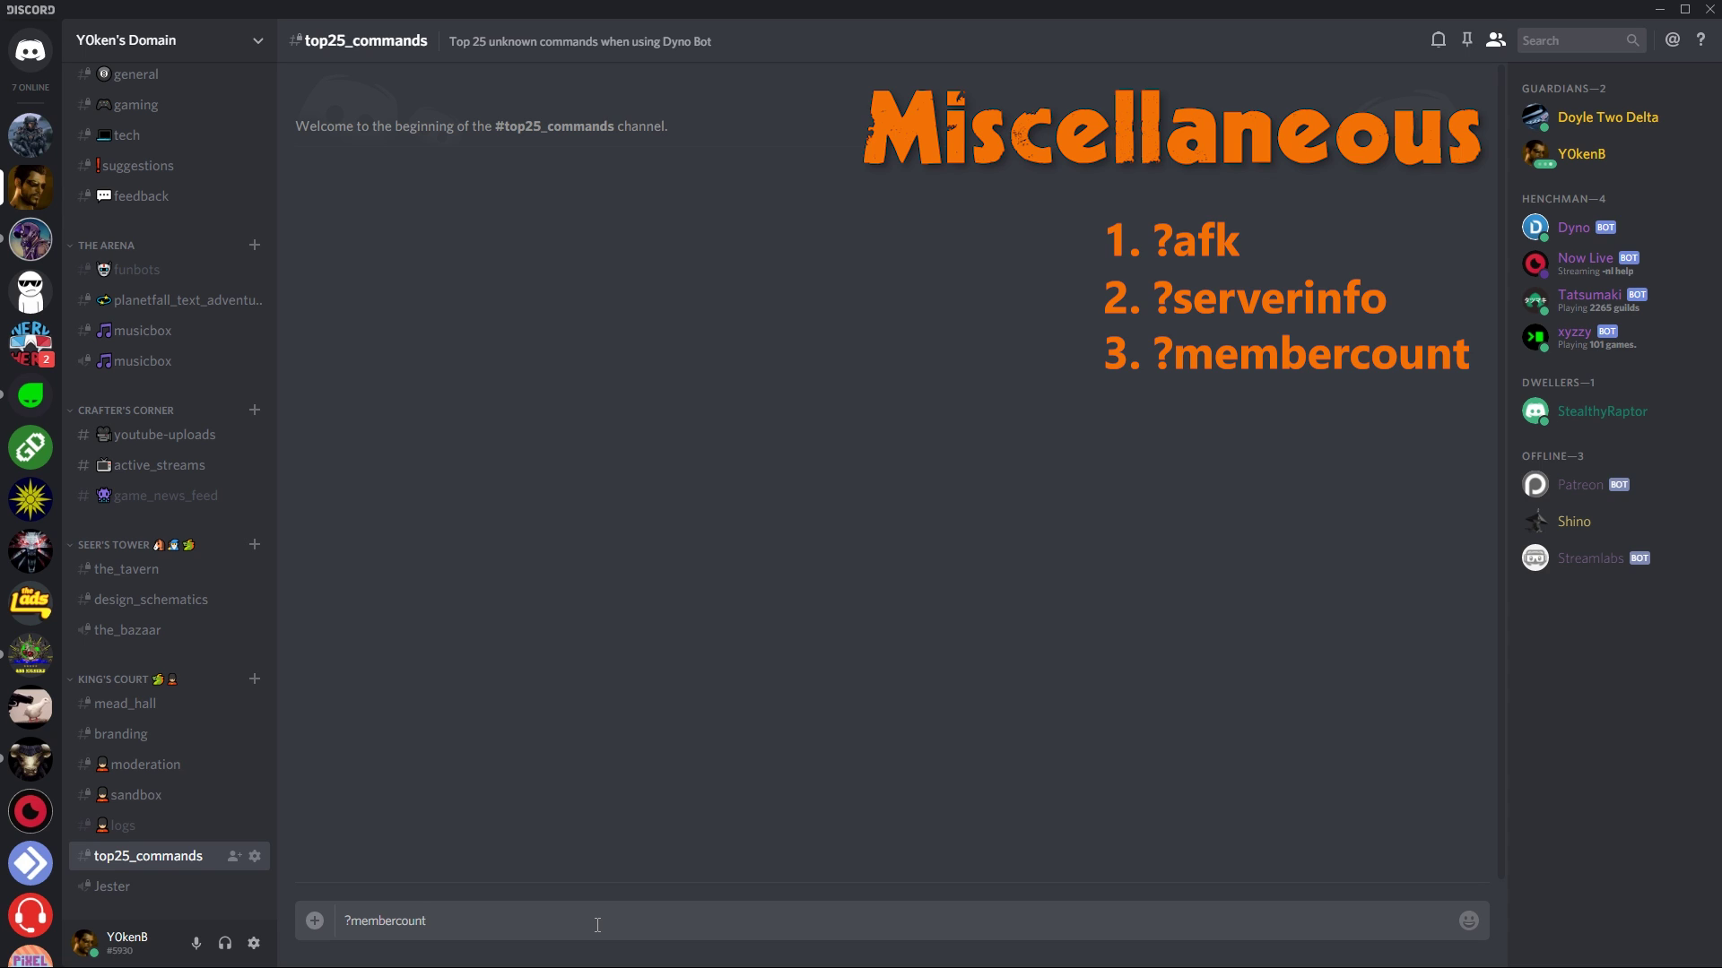
key(Return)
Step: Look up your own account's information by sending "?whois" with a mention of your username
text(?whois)
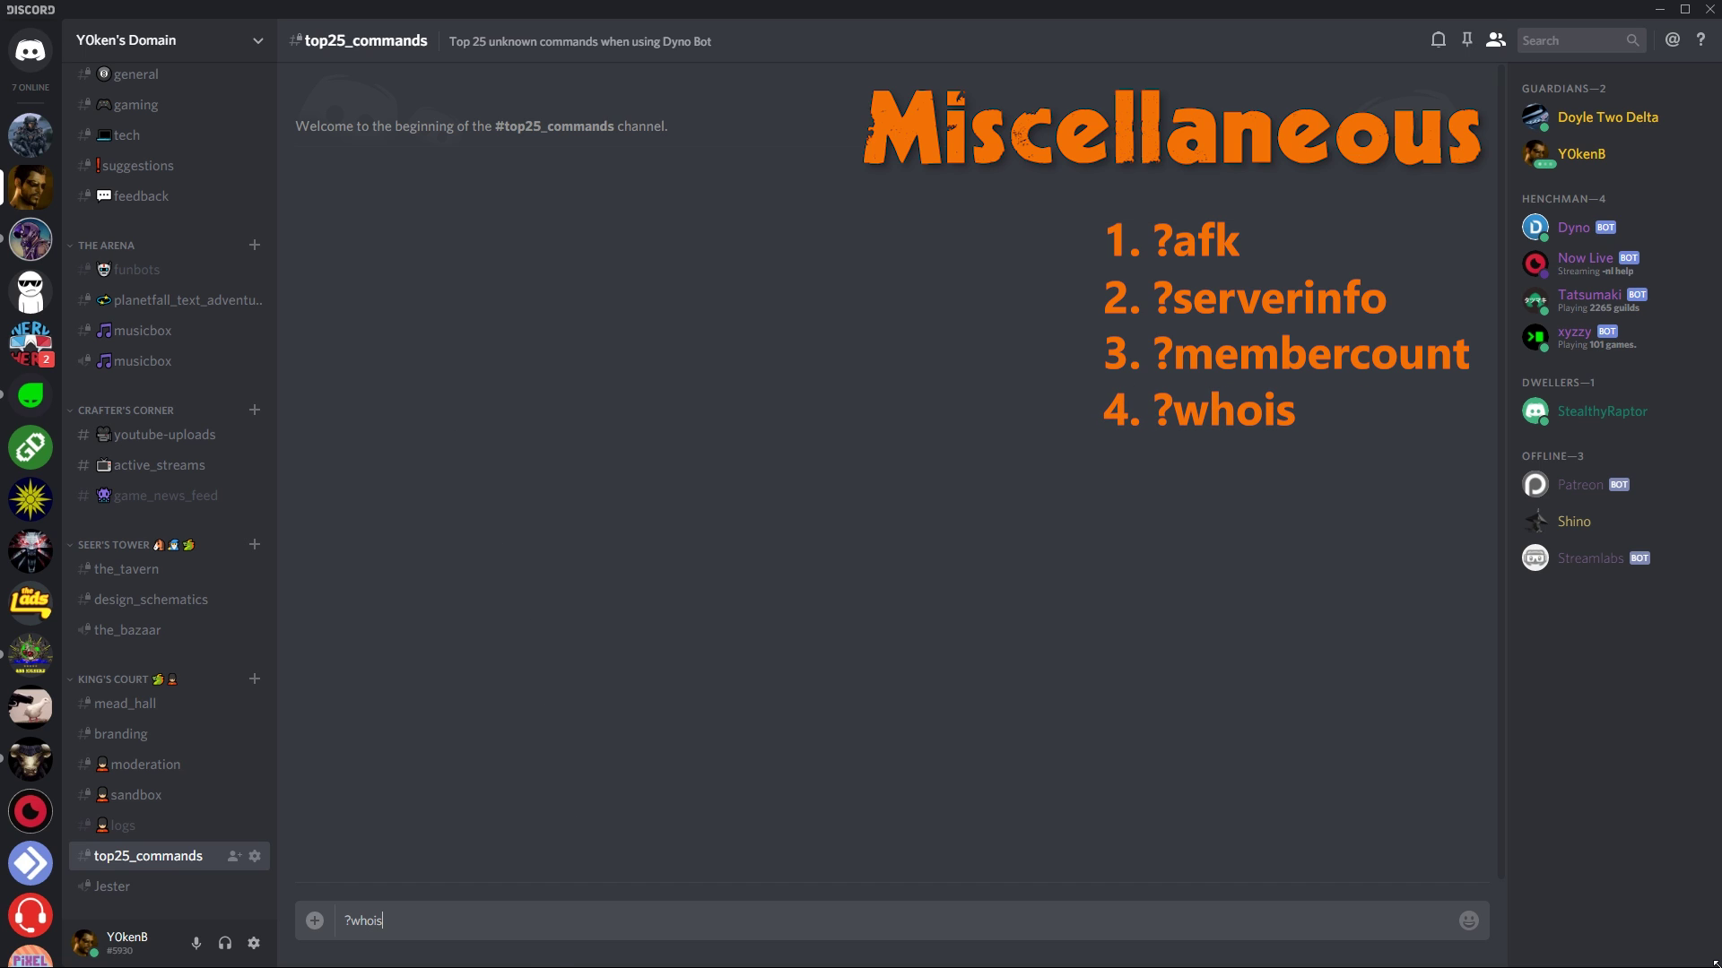
text( @YO)
key(Tab)
key(Return)
Step: List the server's emojis with "?emotes", and clear the messages from the channel
text(?emotes)
key(Return)
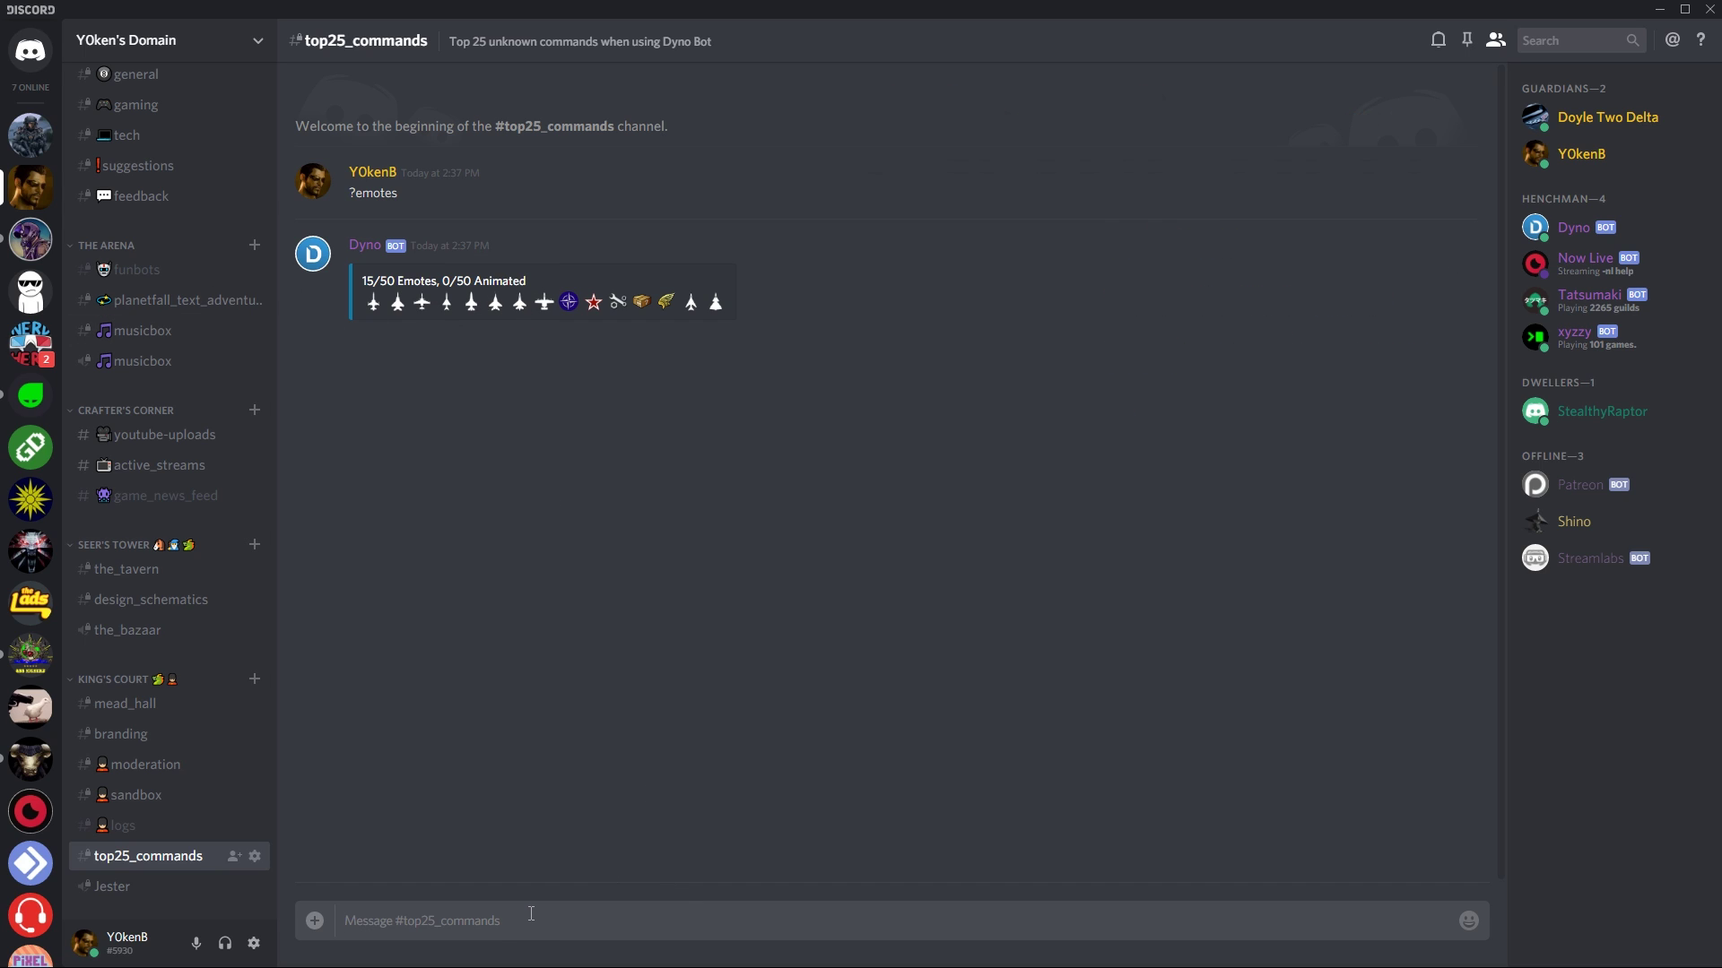
text(?te)
key(Return)
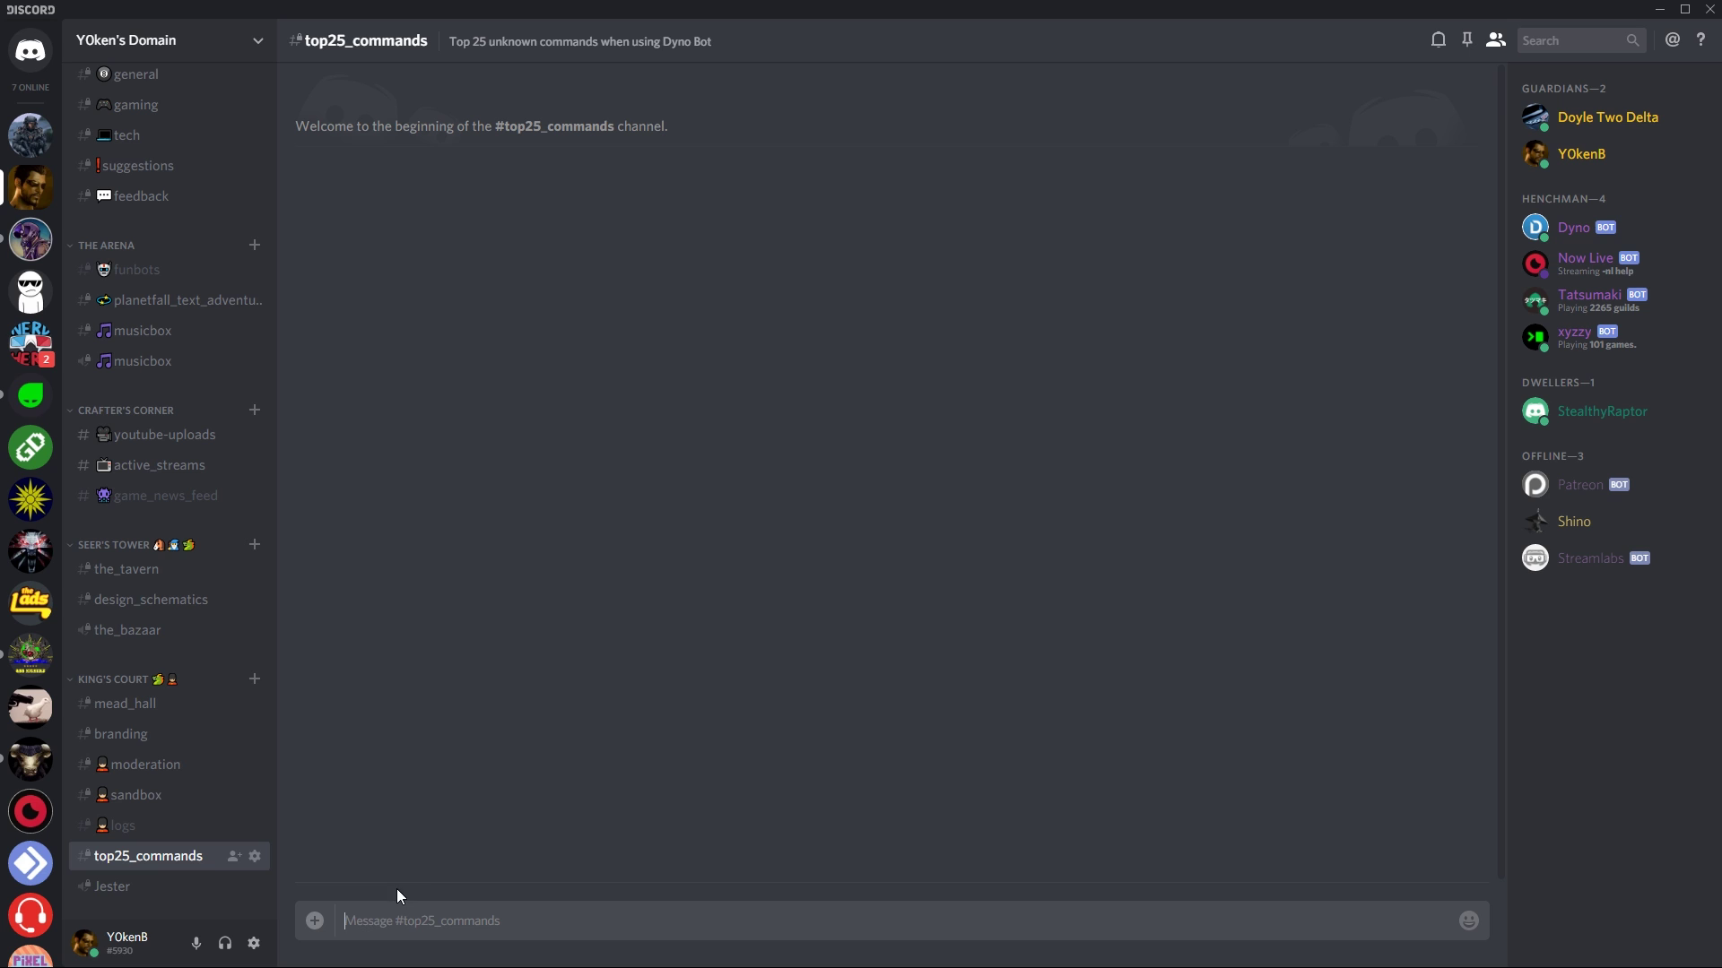
click(242, 40)
click(143, 127)
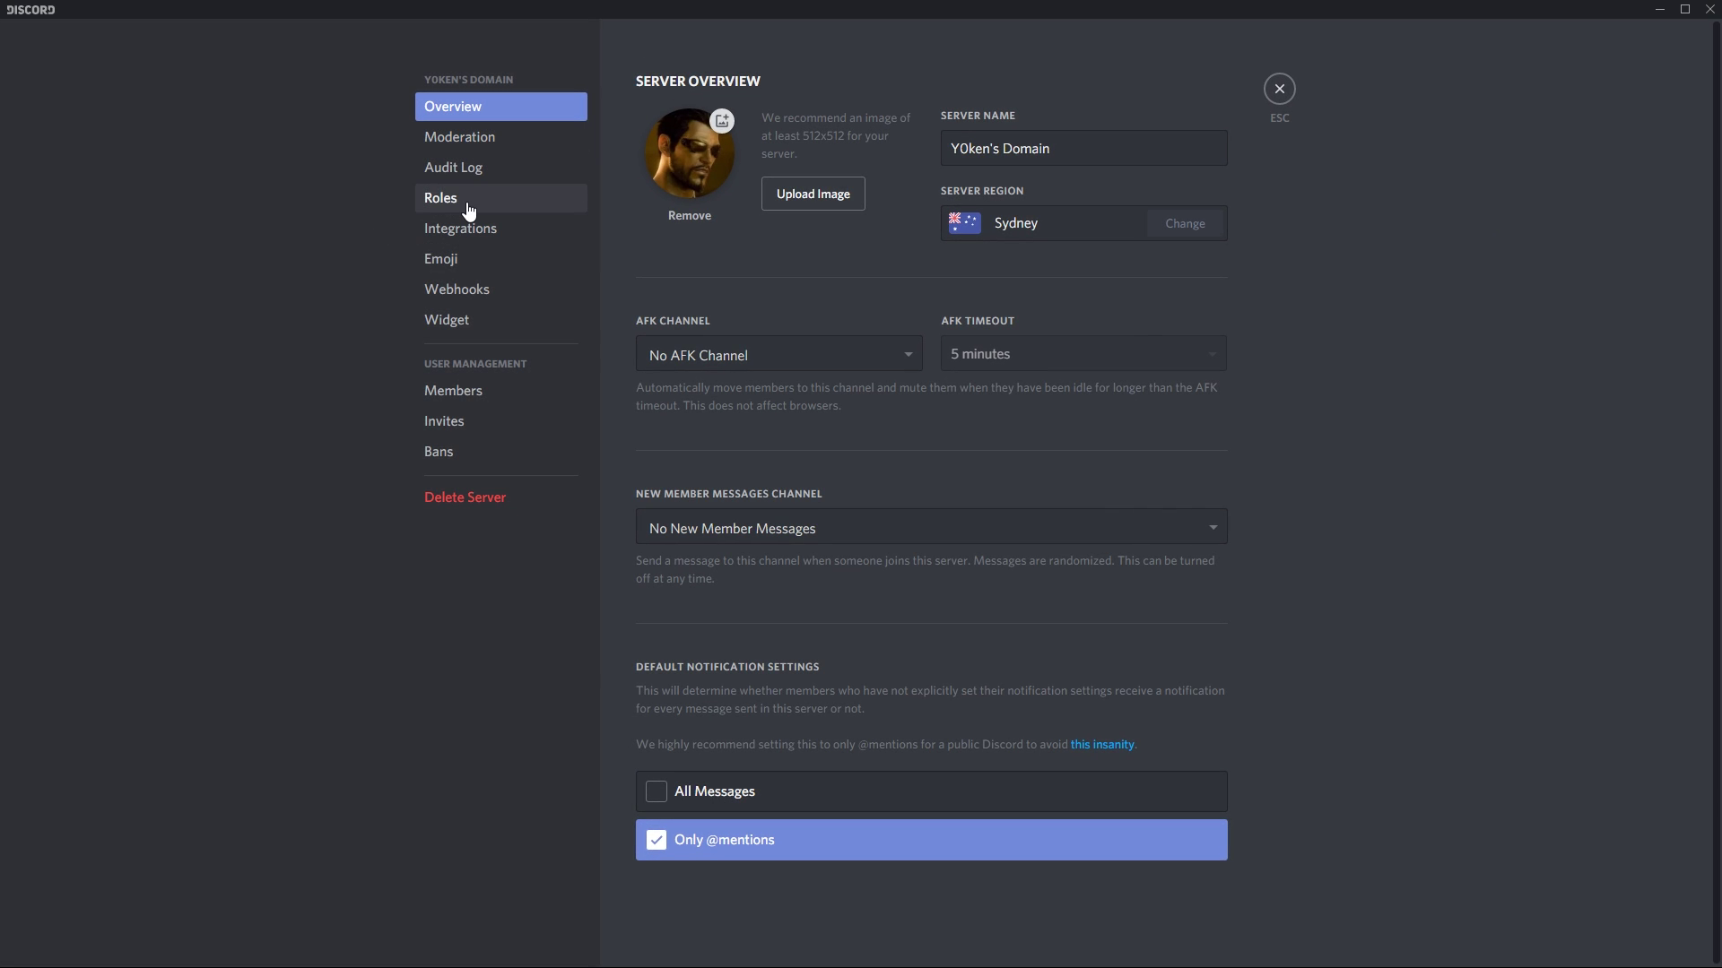
click(467, 209)
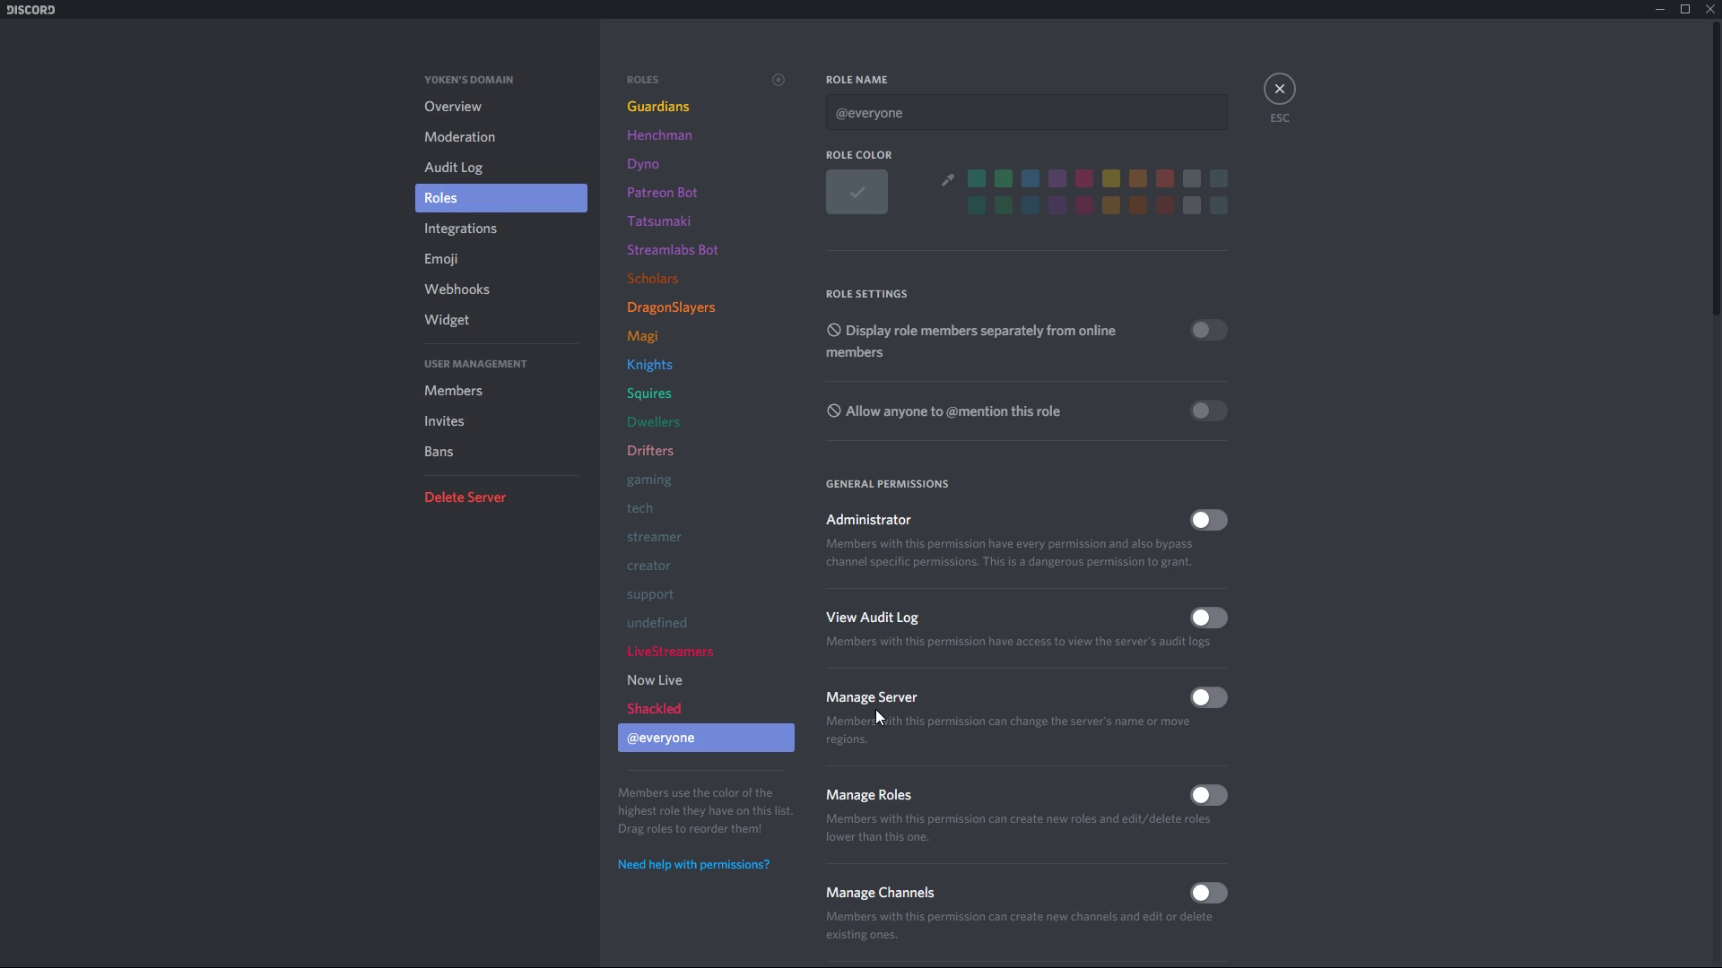
scroll(1344, 702, down, 2)
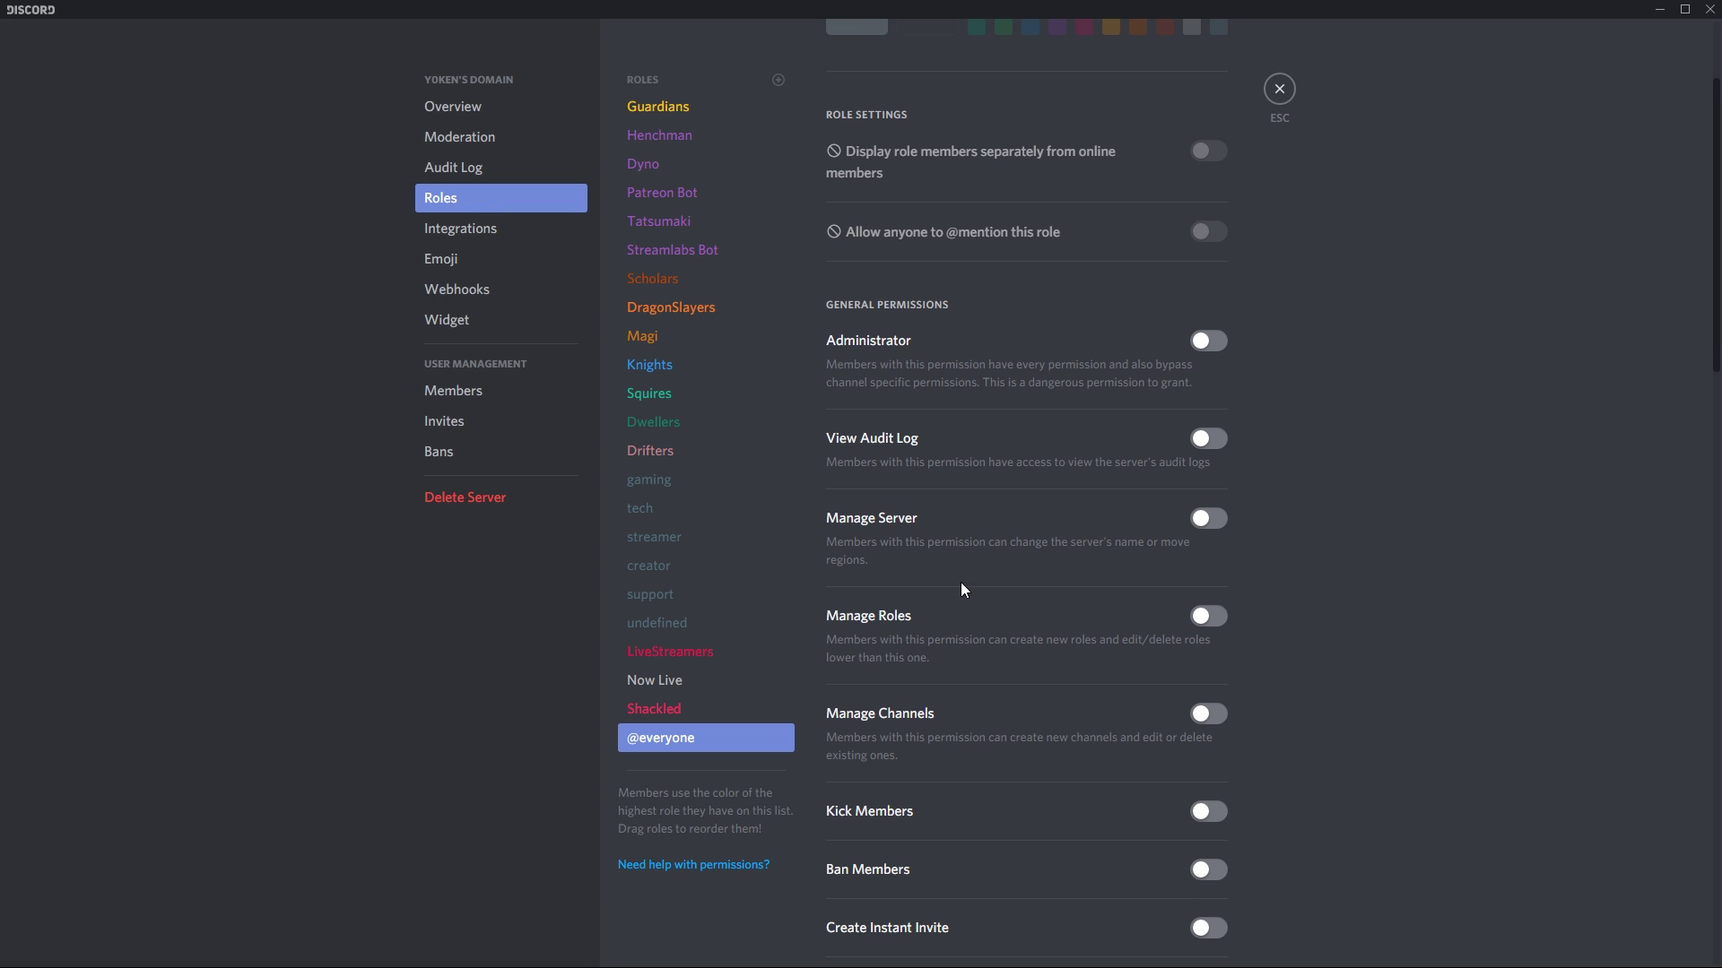
click(1280, 89)
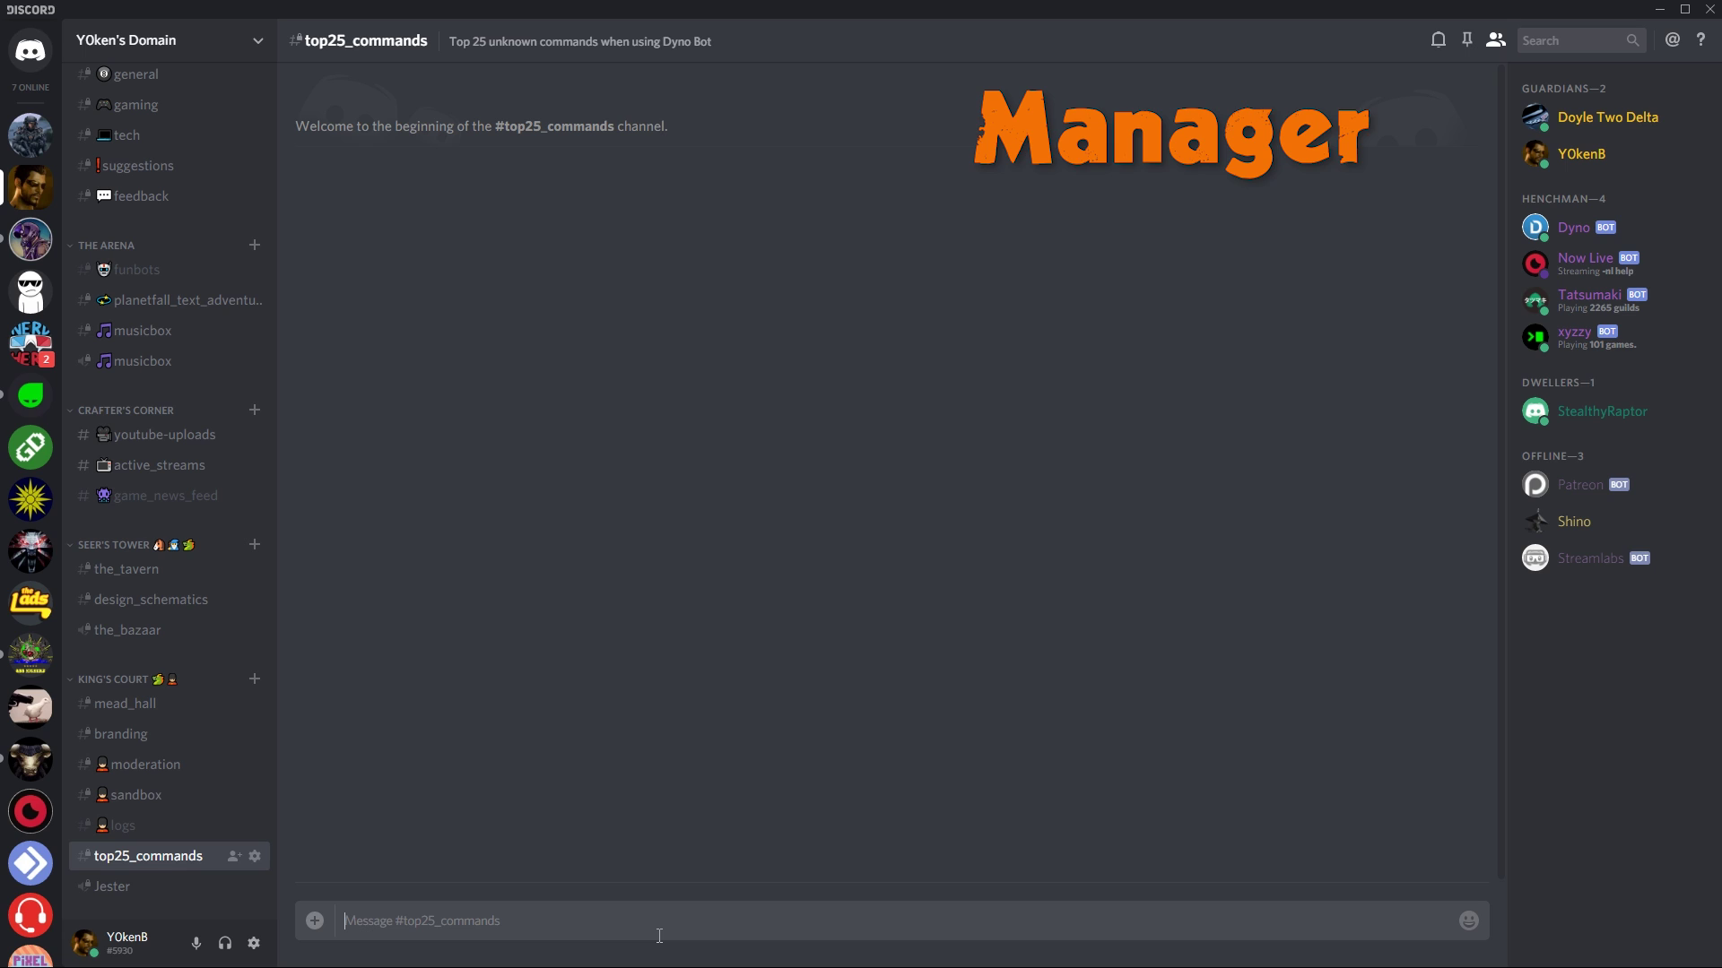
Step: Draft an "?addmod @S" command in the channel and browse the suggested members and roles
text(?addmod)
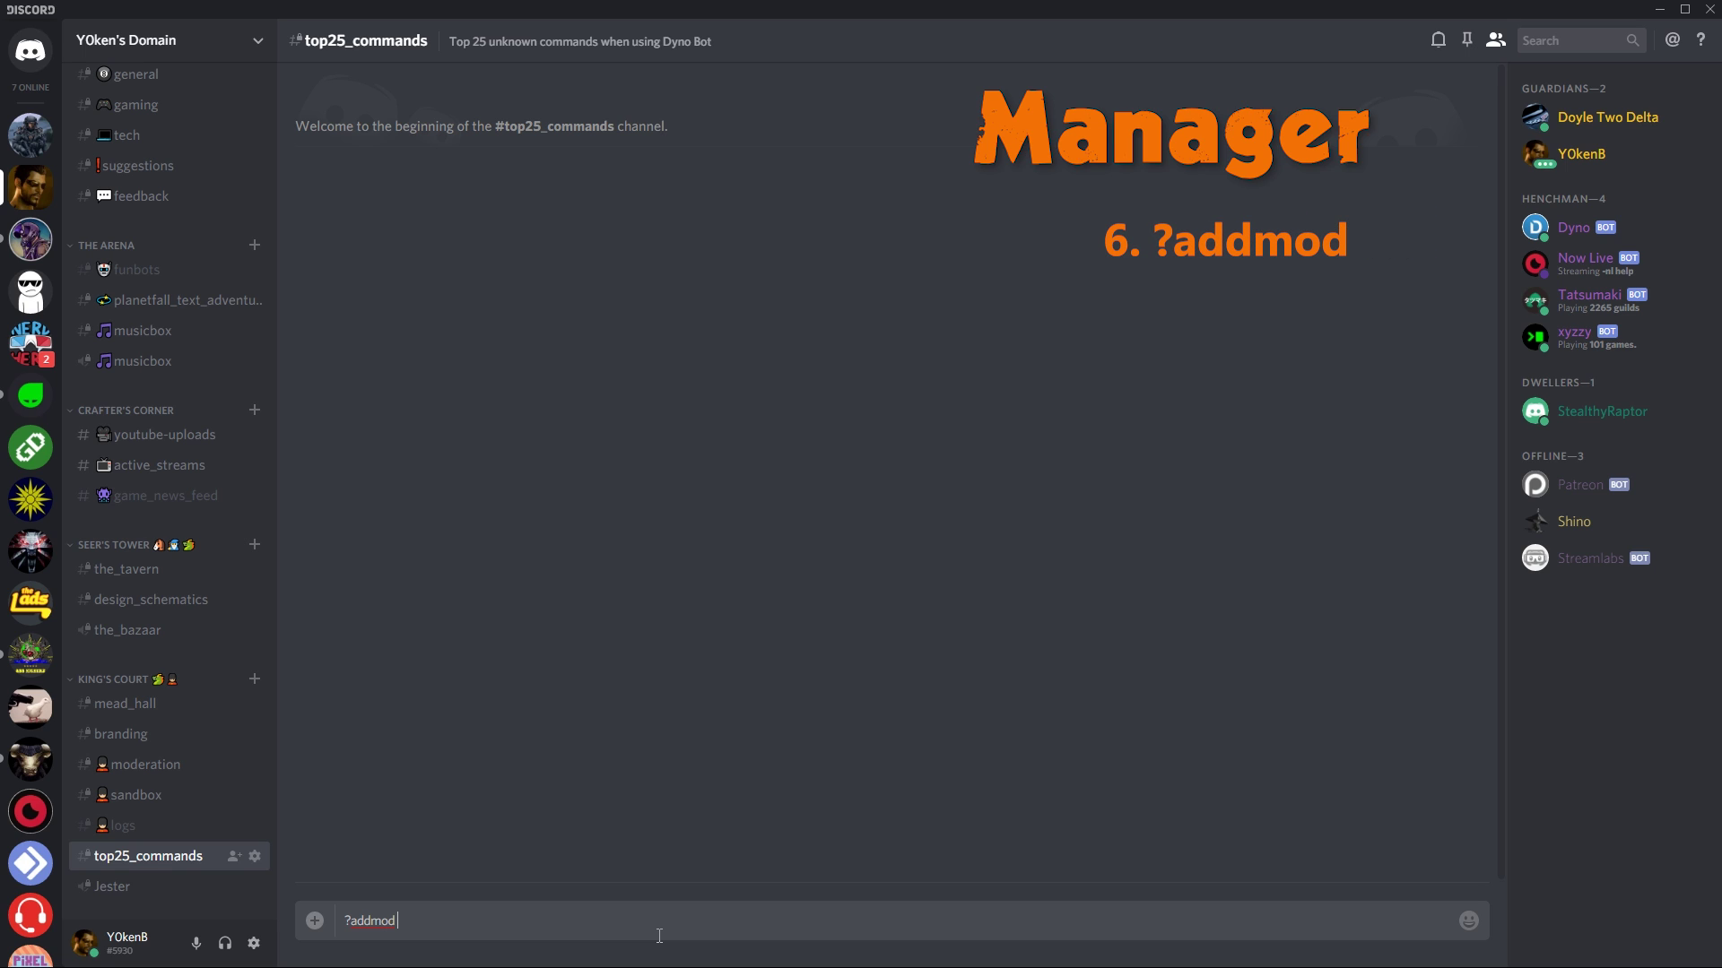
text( @S)
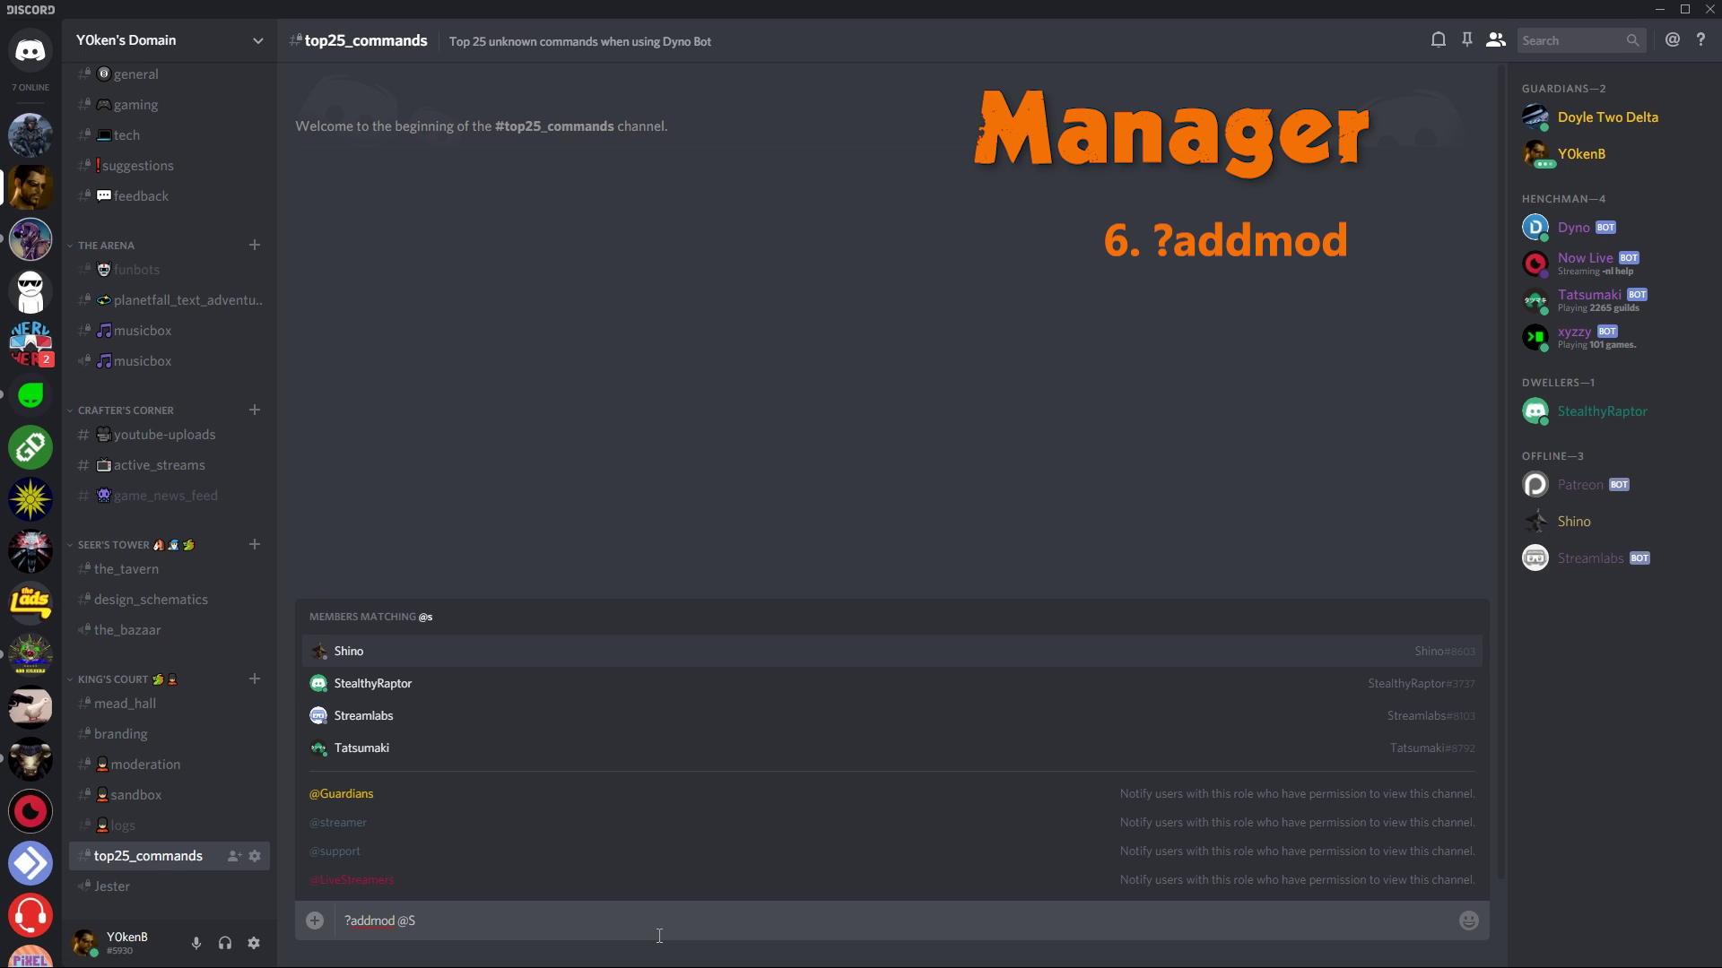
key(Down)
key(Down)
key(Down)
key(Down)
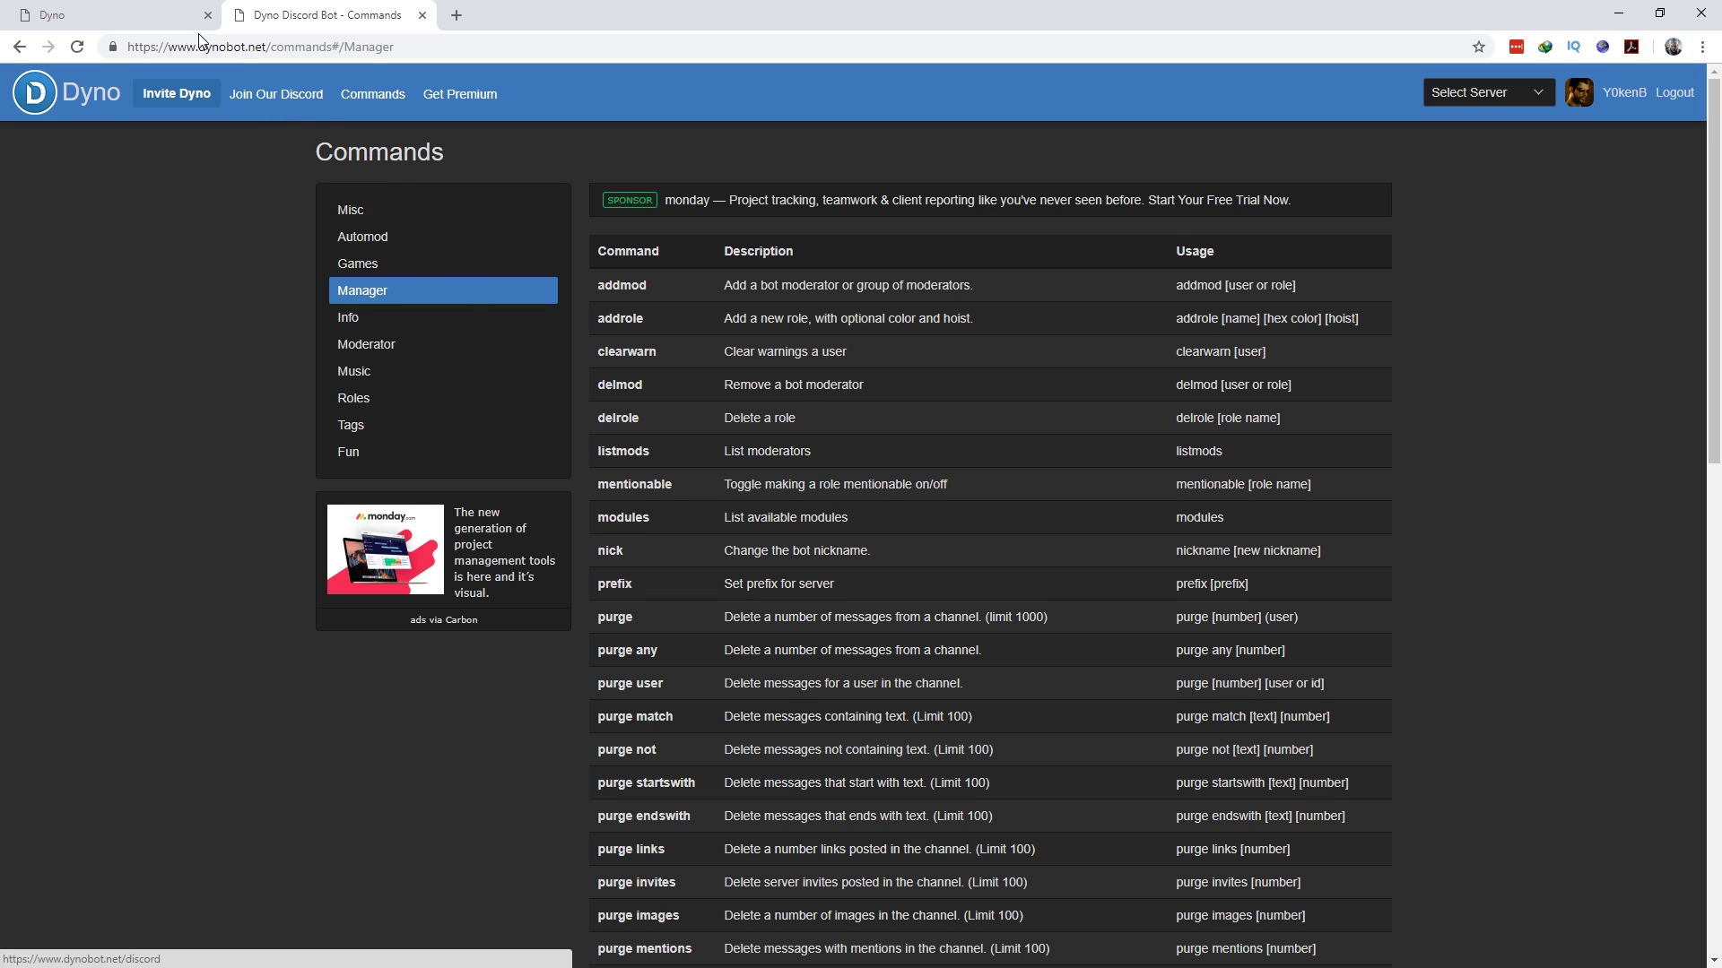
Step: Switch to the Dyno server dashboard in the browser and check the mod roles in the bot settings
click(171, 16)
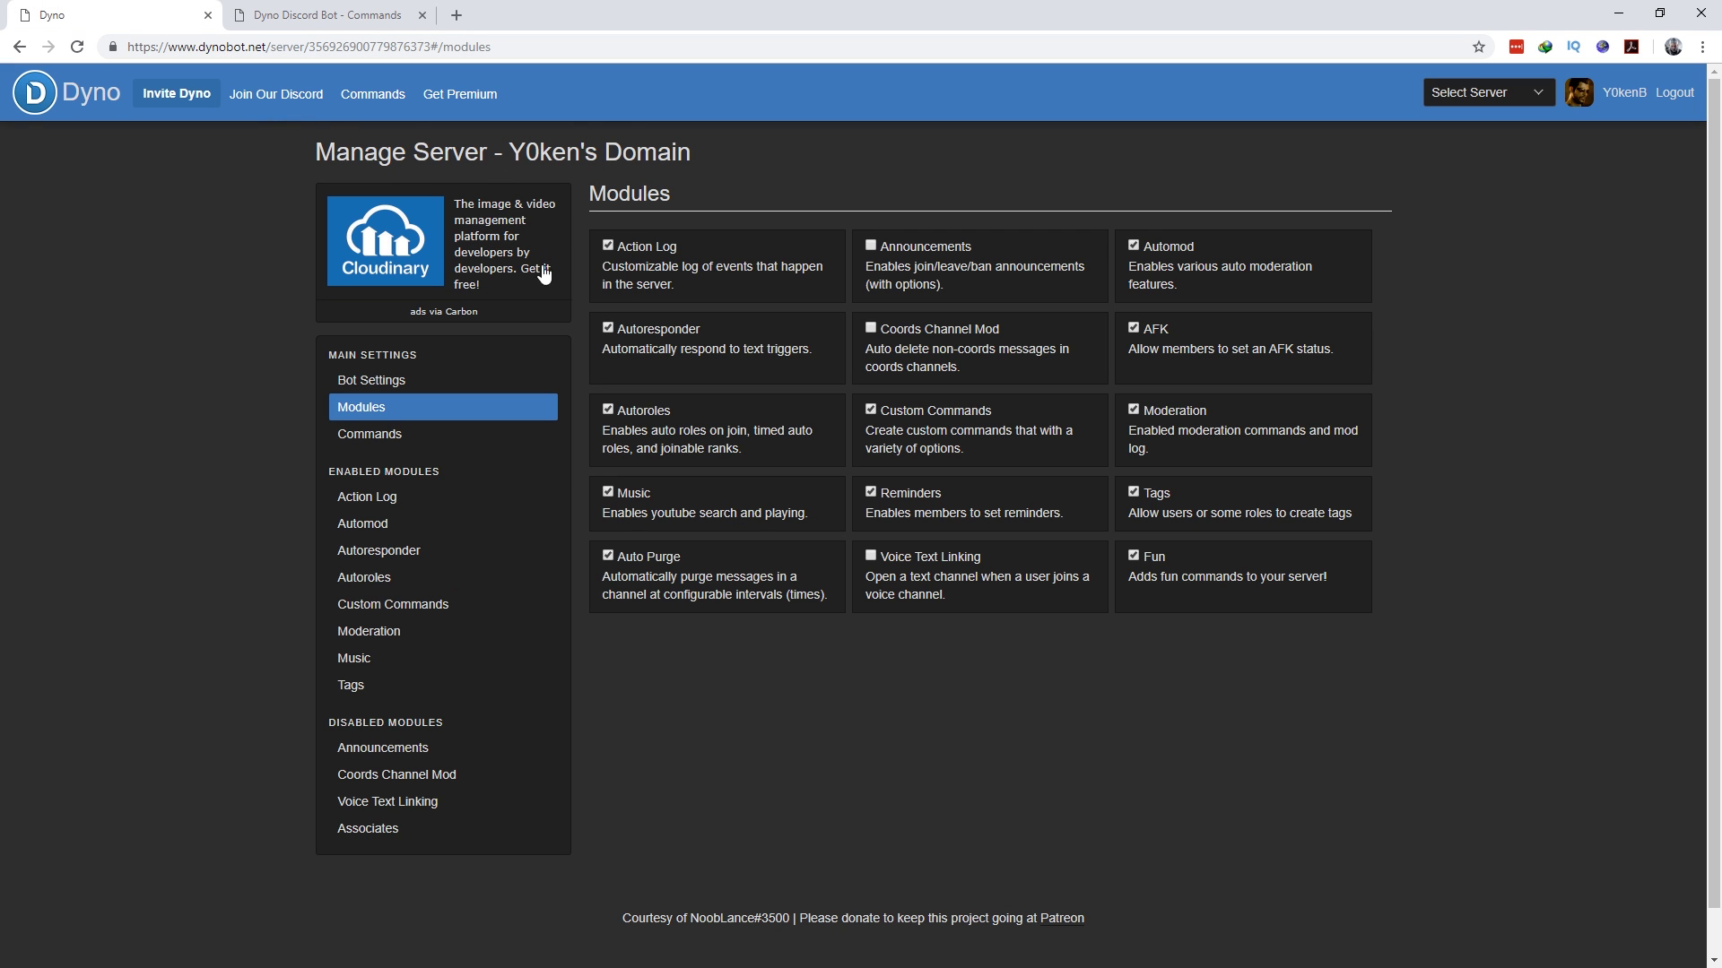
click(375, 384)
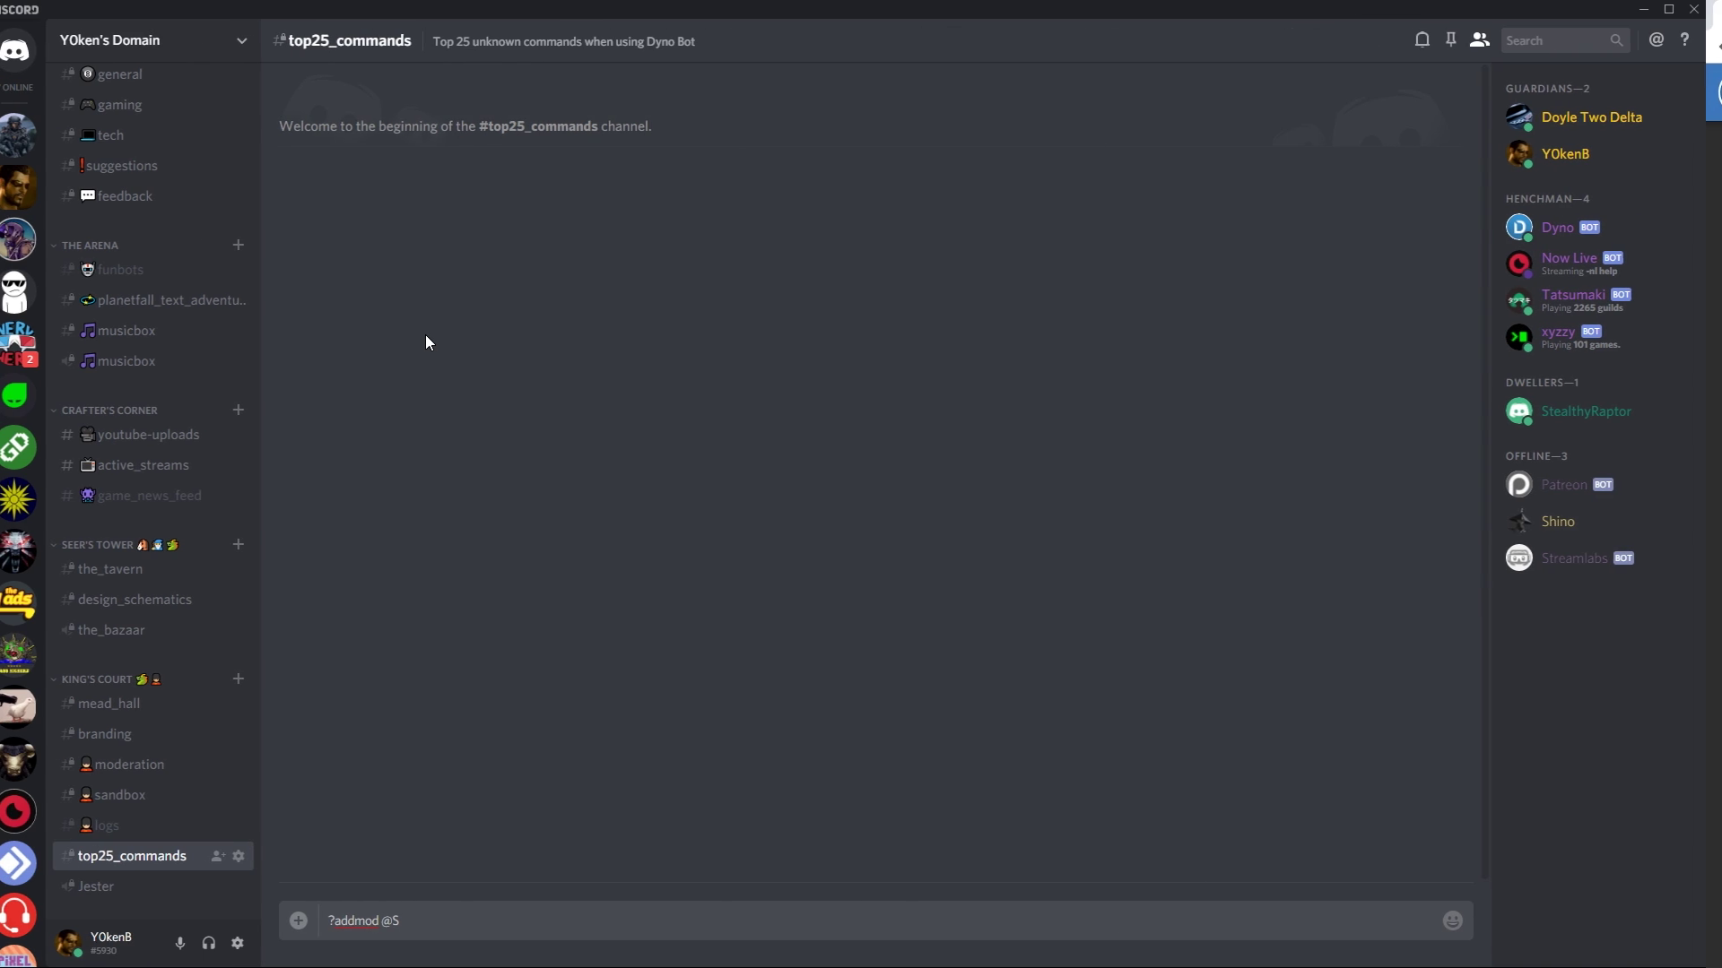
text(@S)
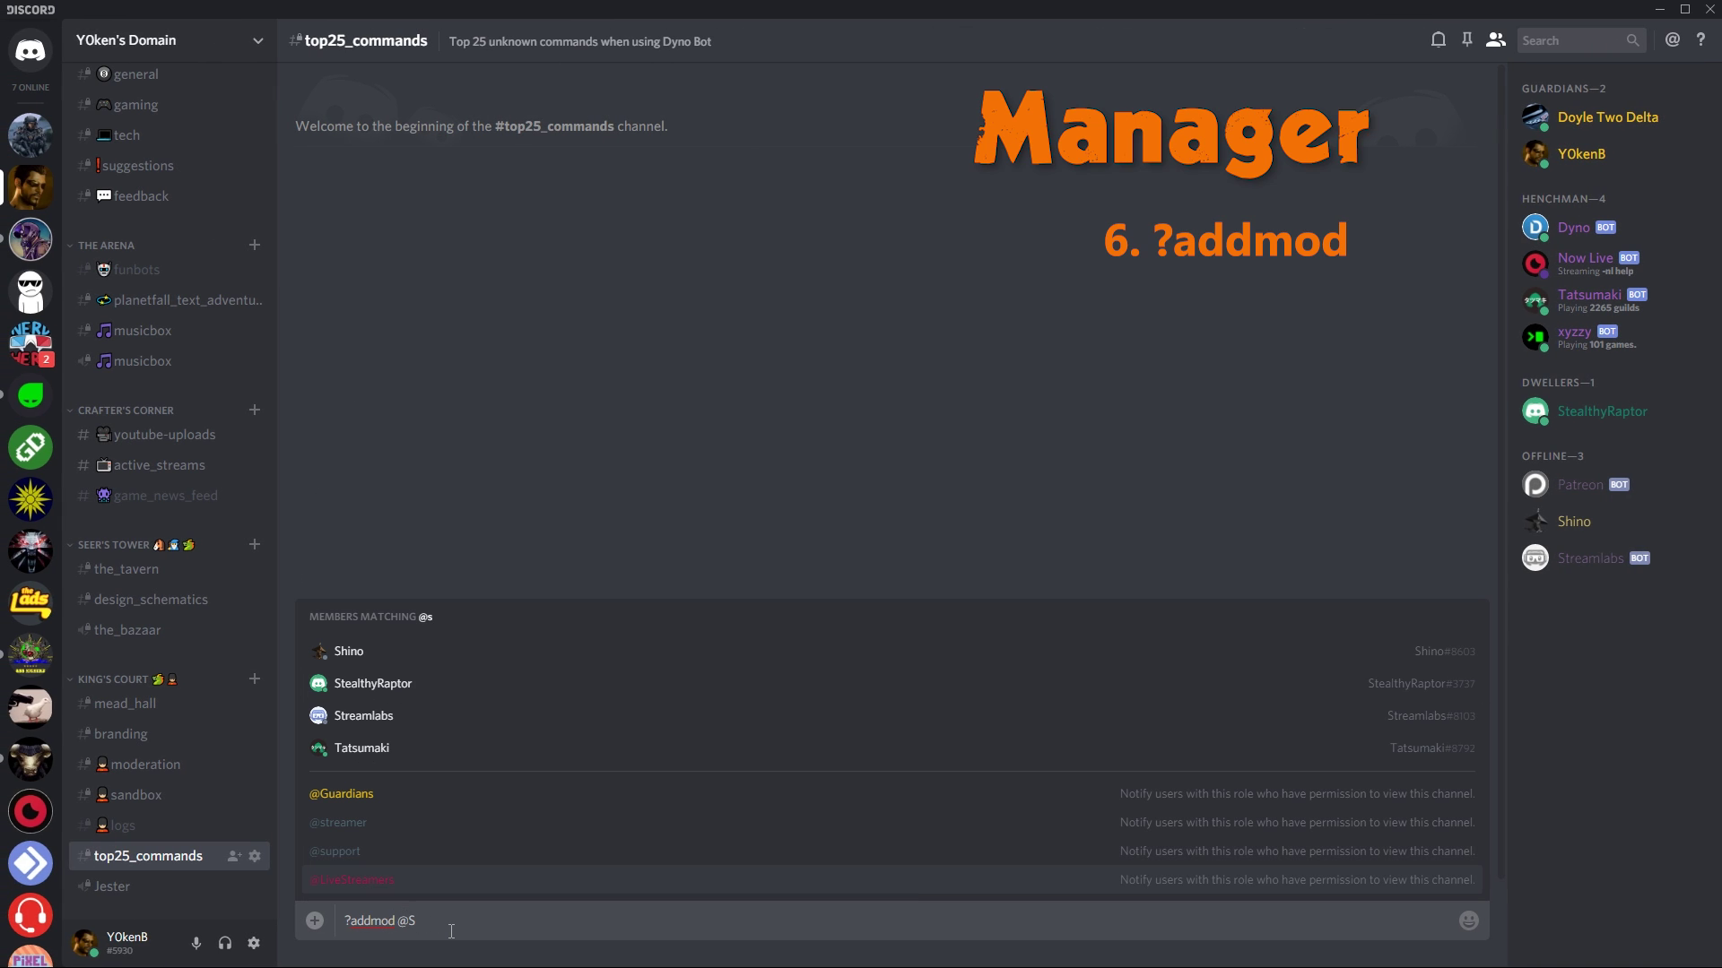
key(BackSpace)
text(guar)
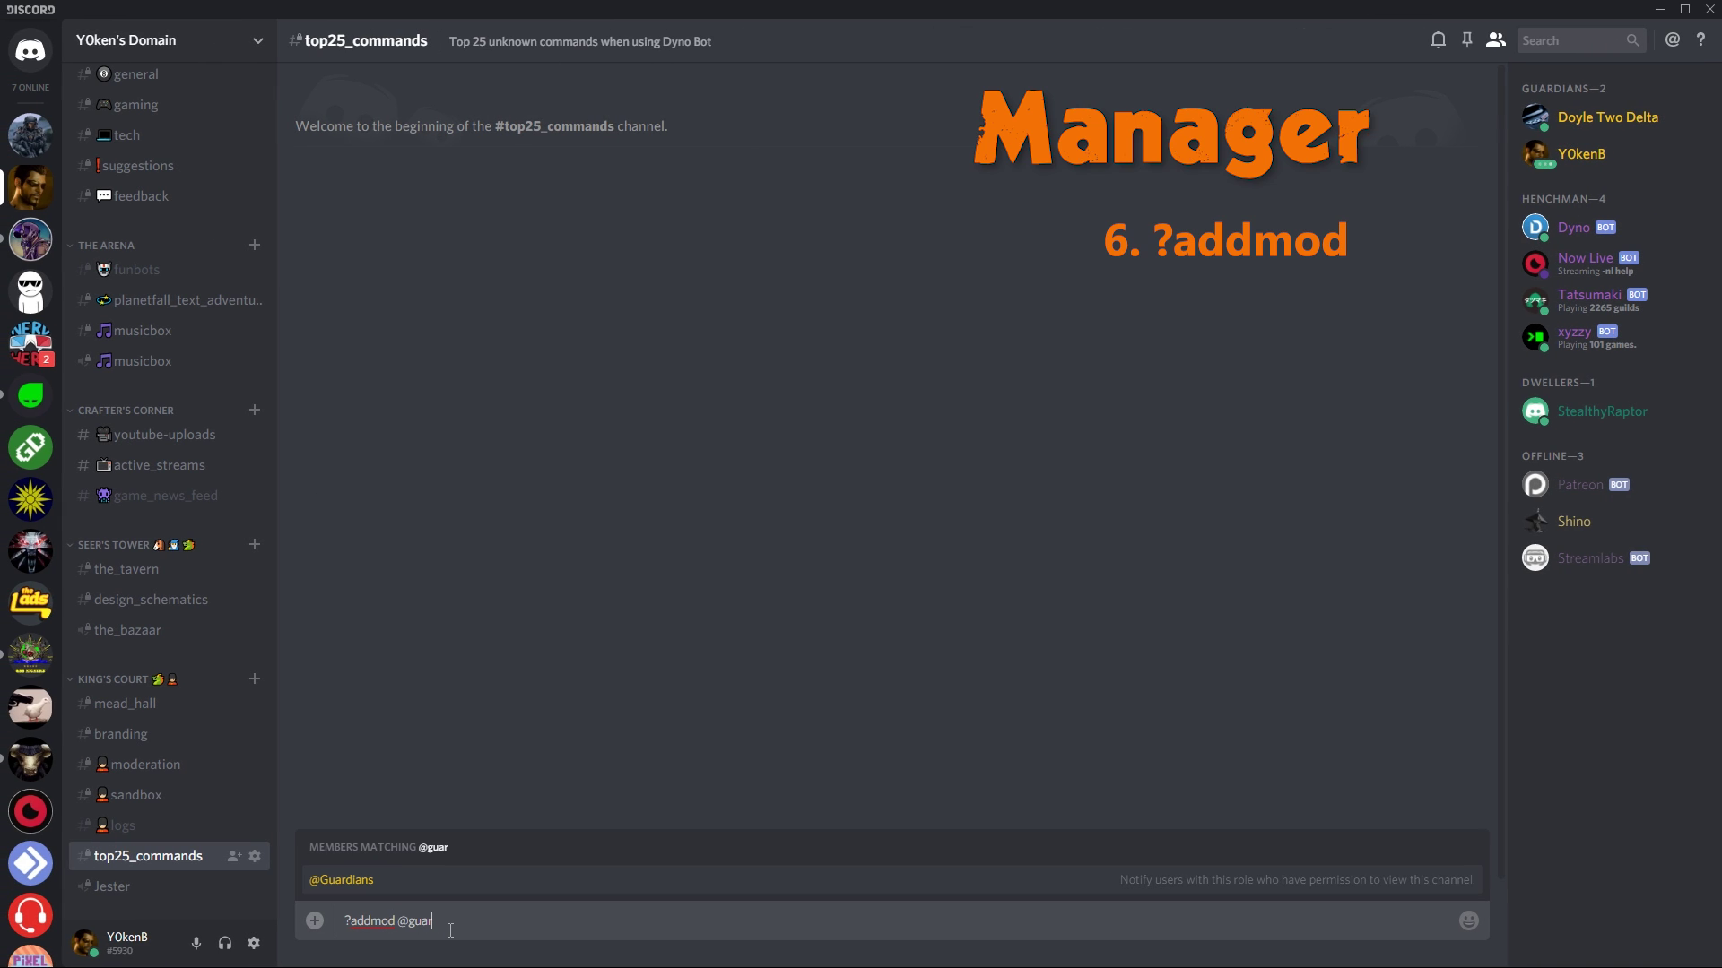
key(Tab)
key(Return)
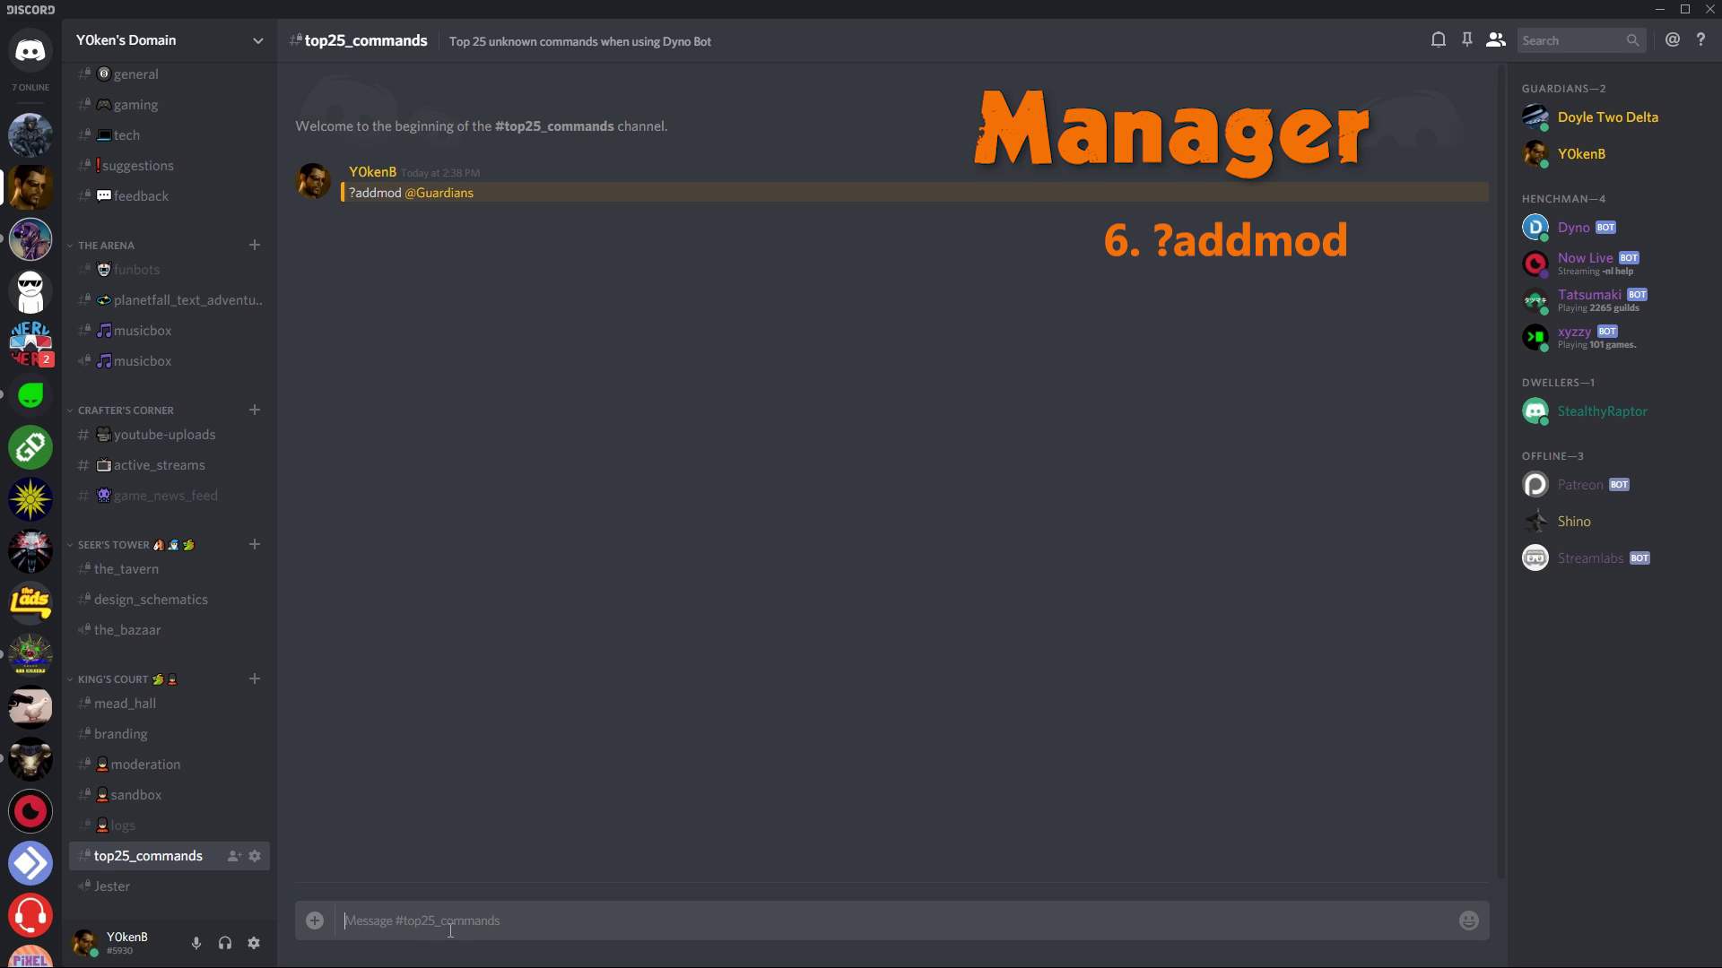
Step: Send the "?clearwarn" command with a mention of the own account to clear its warnings
text(?)
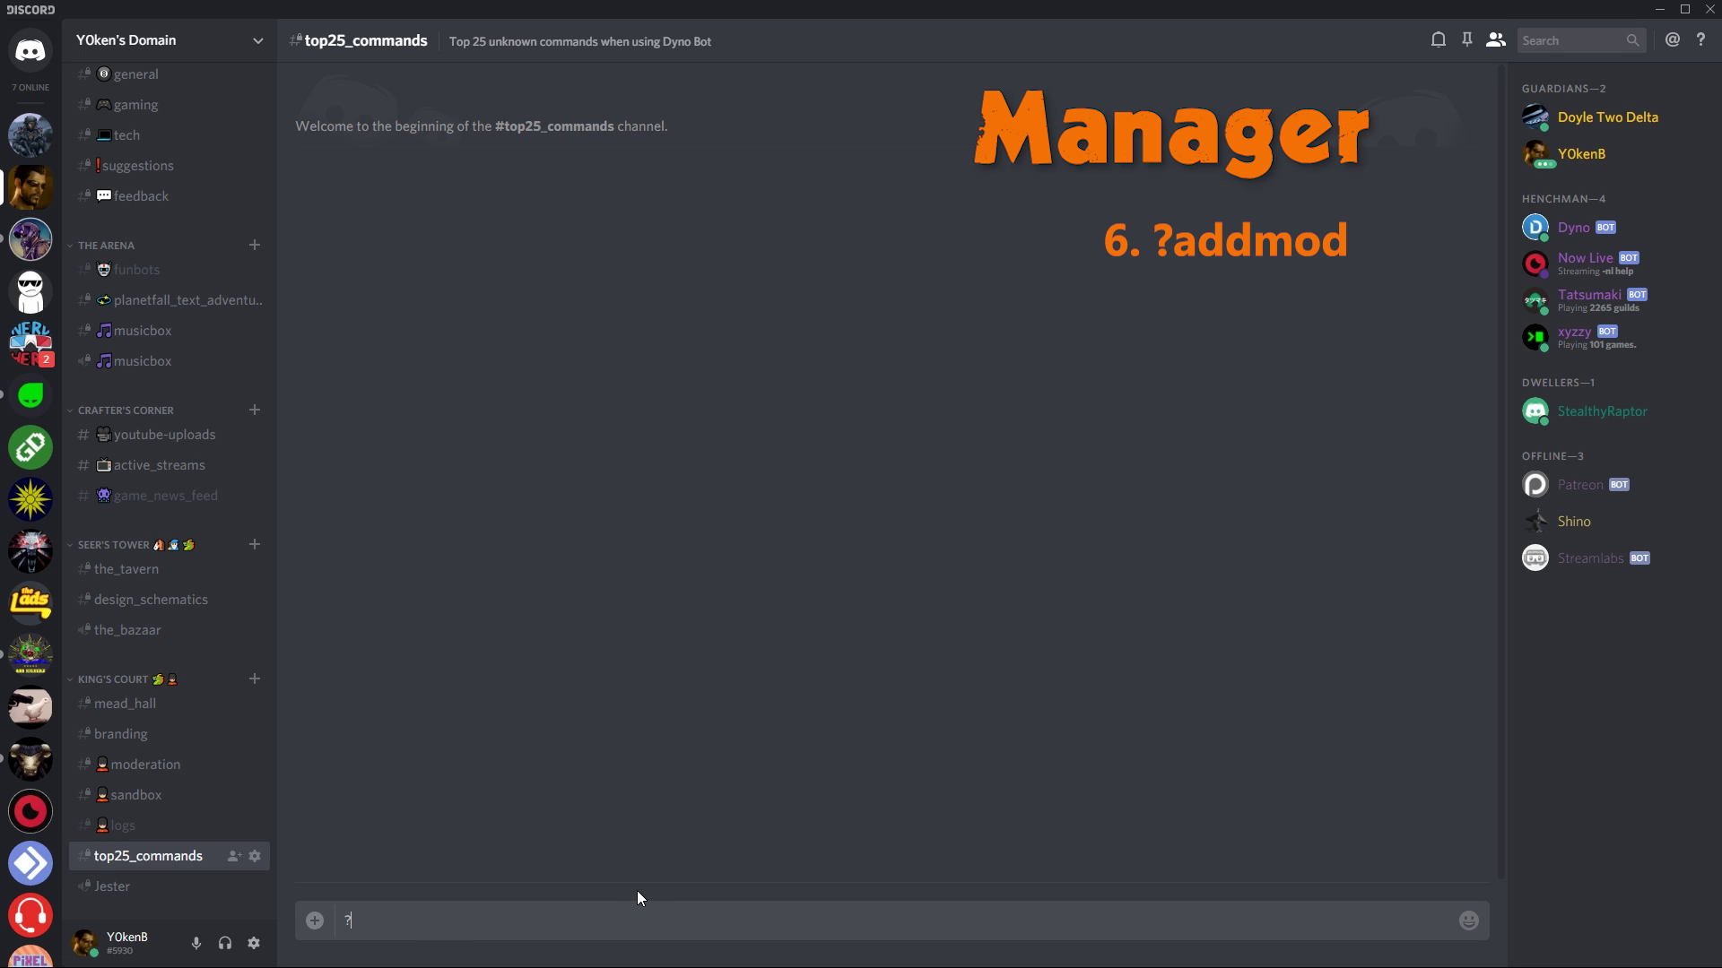
text(clearwarn)
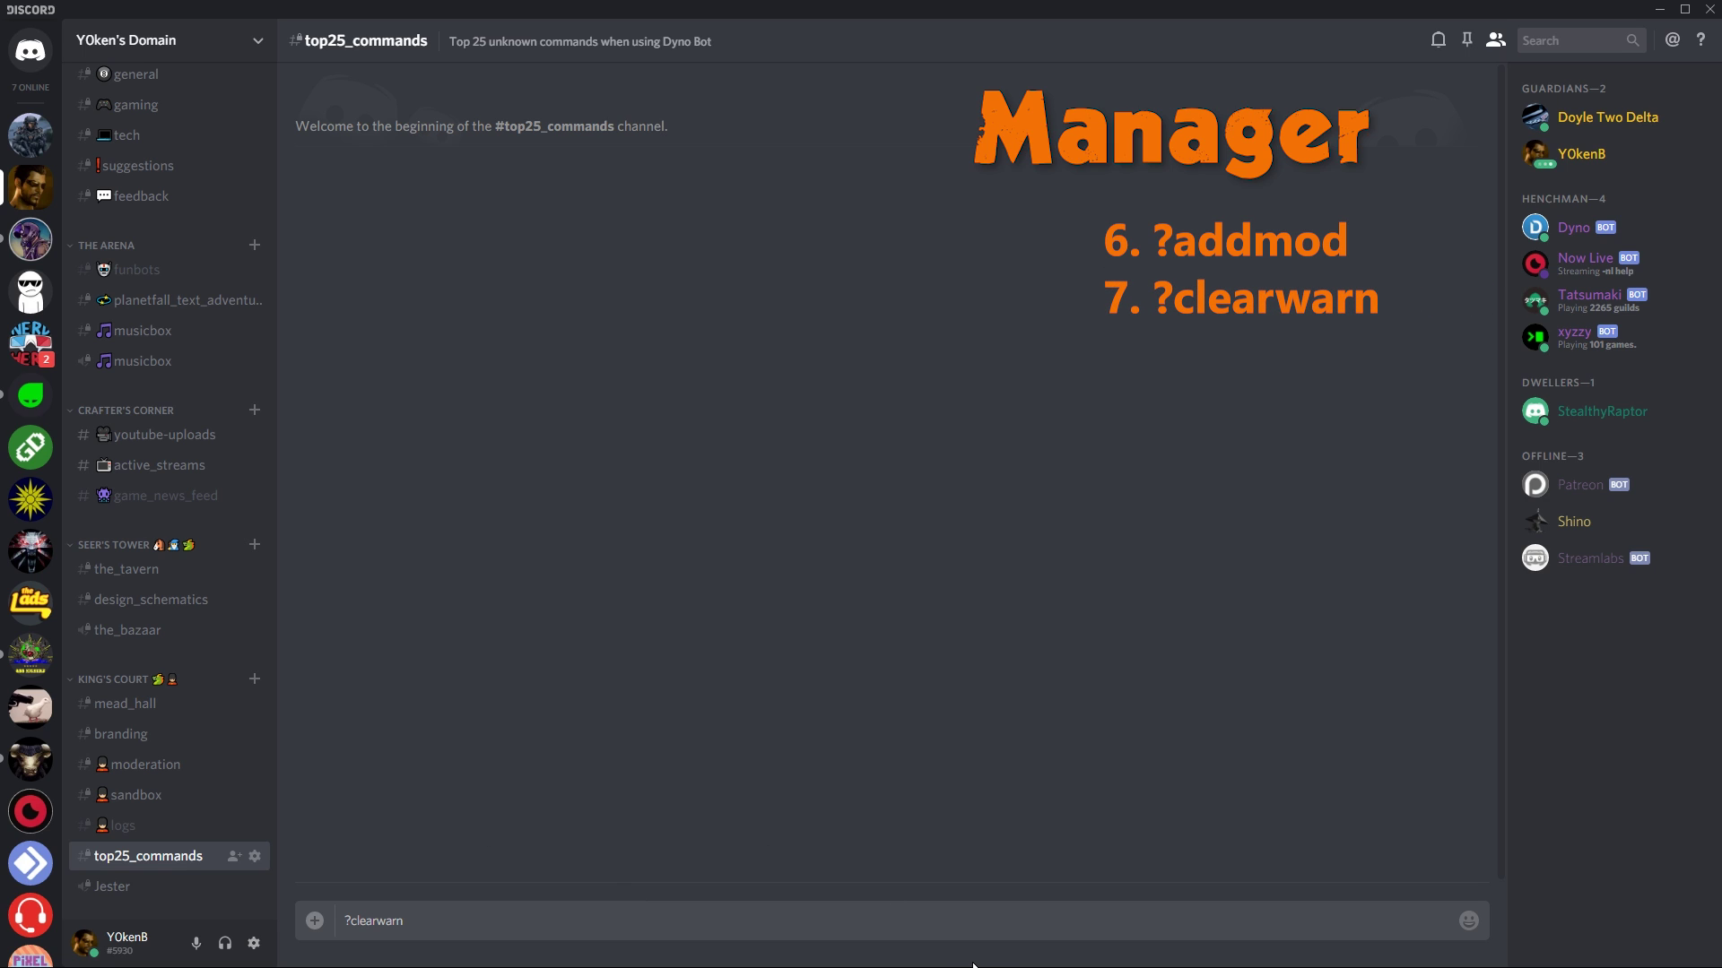
key(ctrl+a)
key(Right)
text(@y)
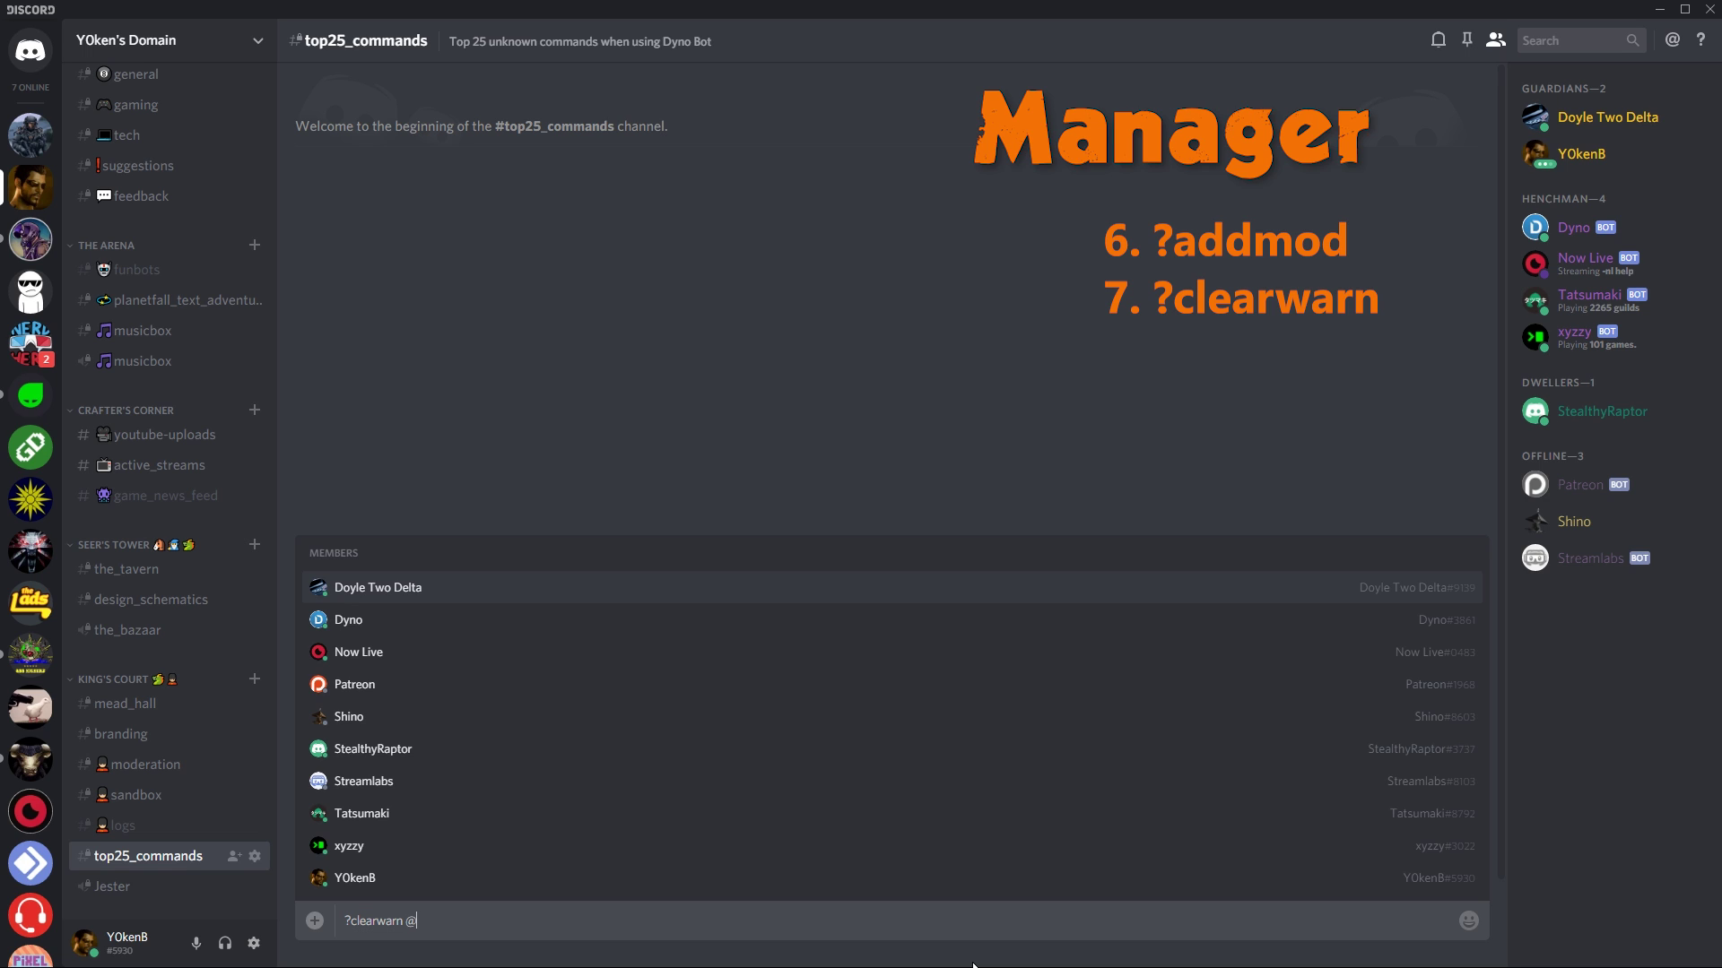
key(Return)
key(Return)
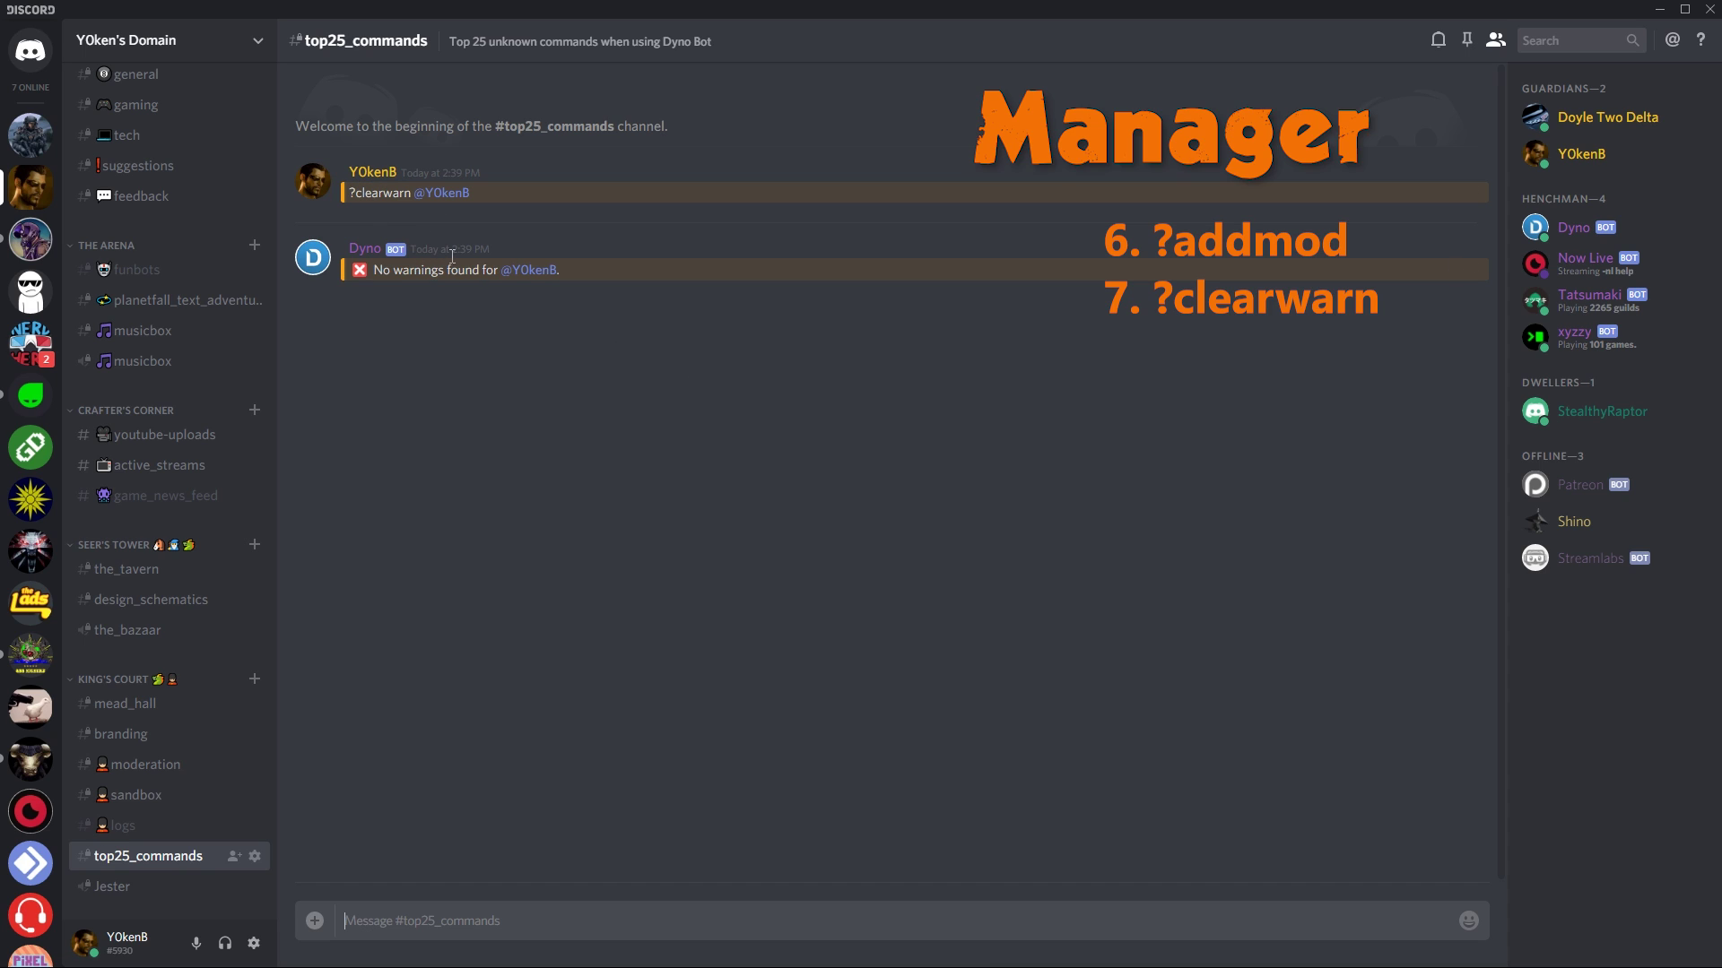
Step: List the server's moderators with "?listmods", and bring up the usage help for "?purge"
text(?listmods)
key(Return)
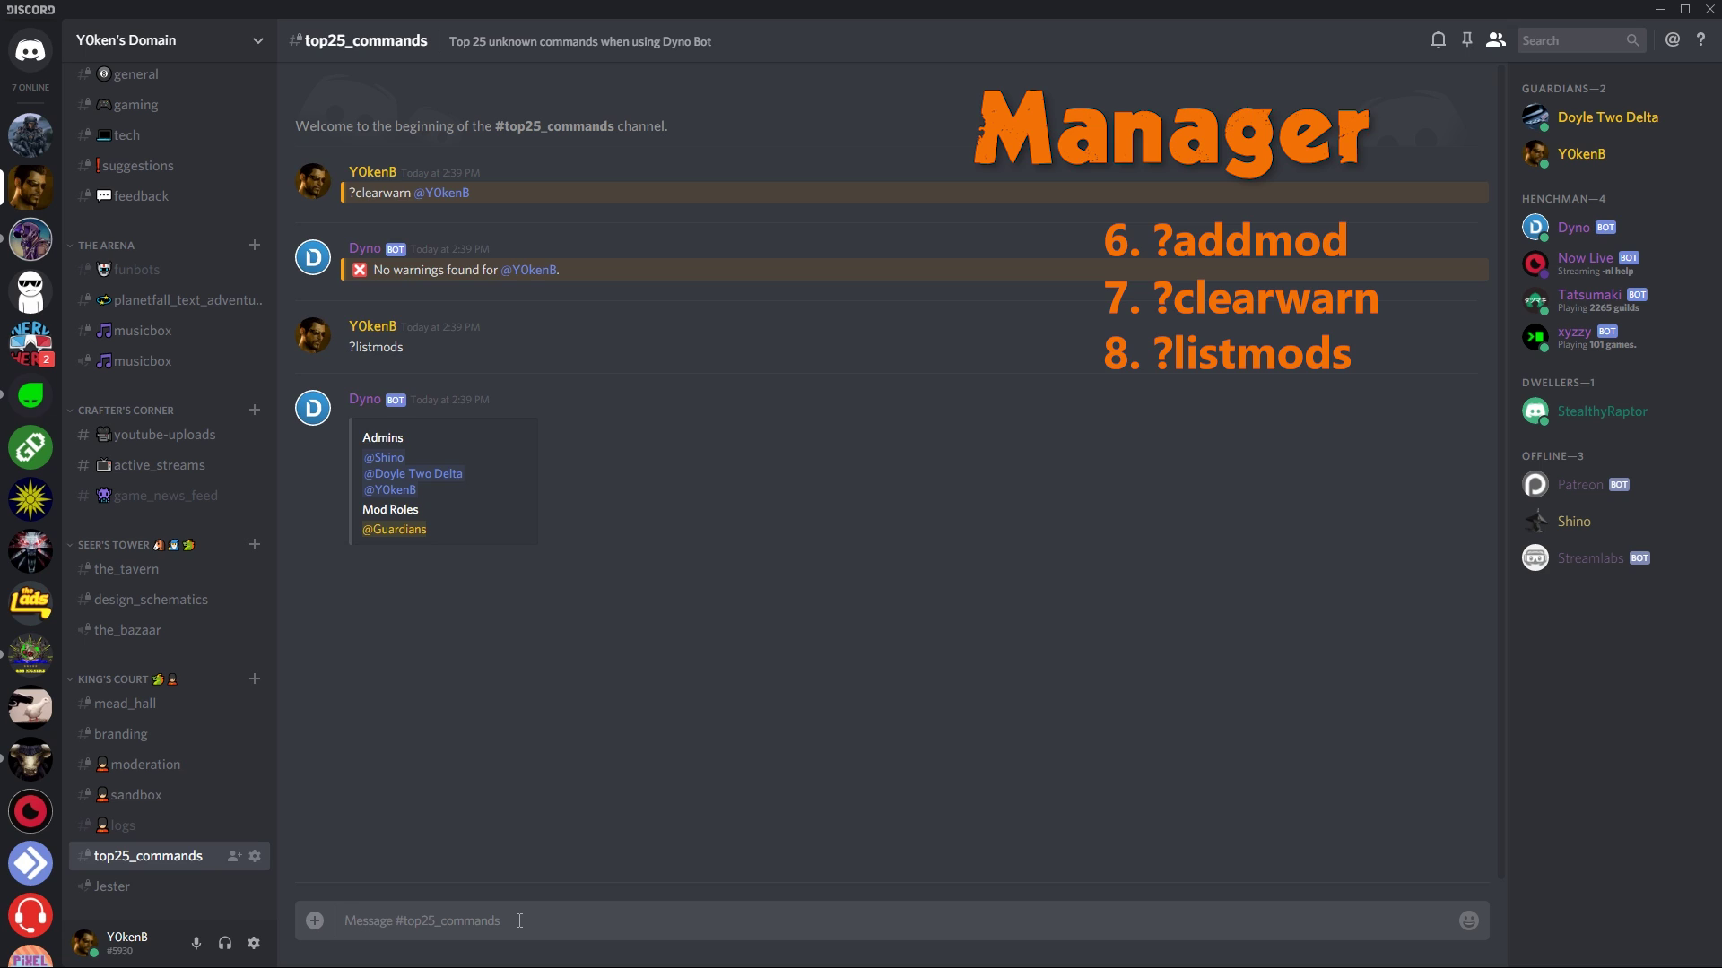
text(?purge)
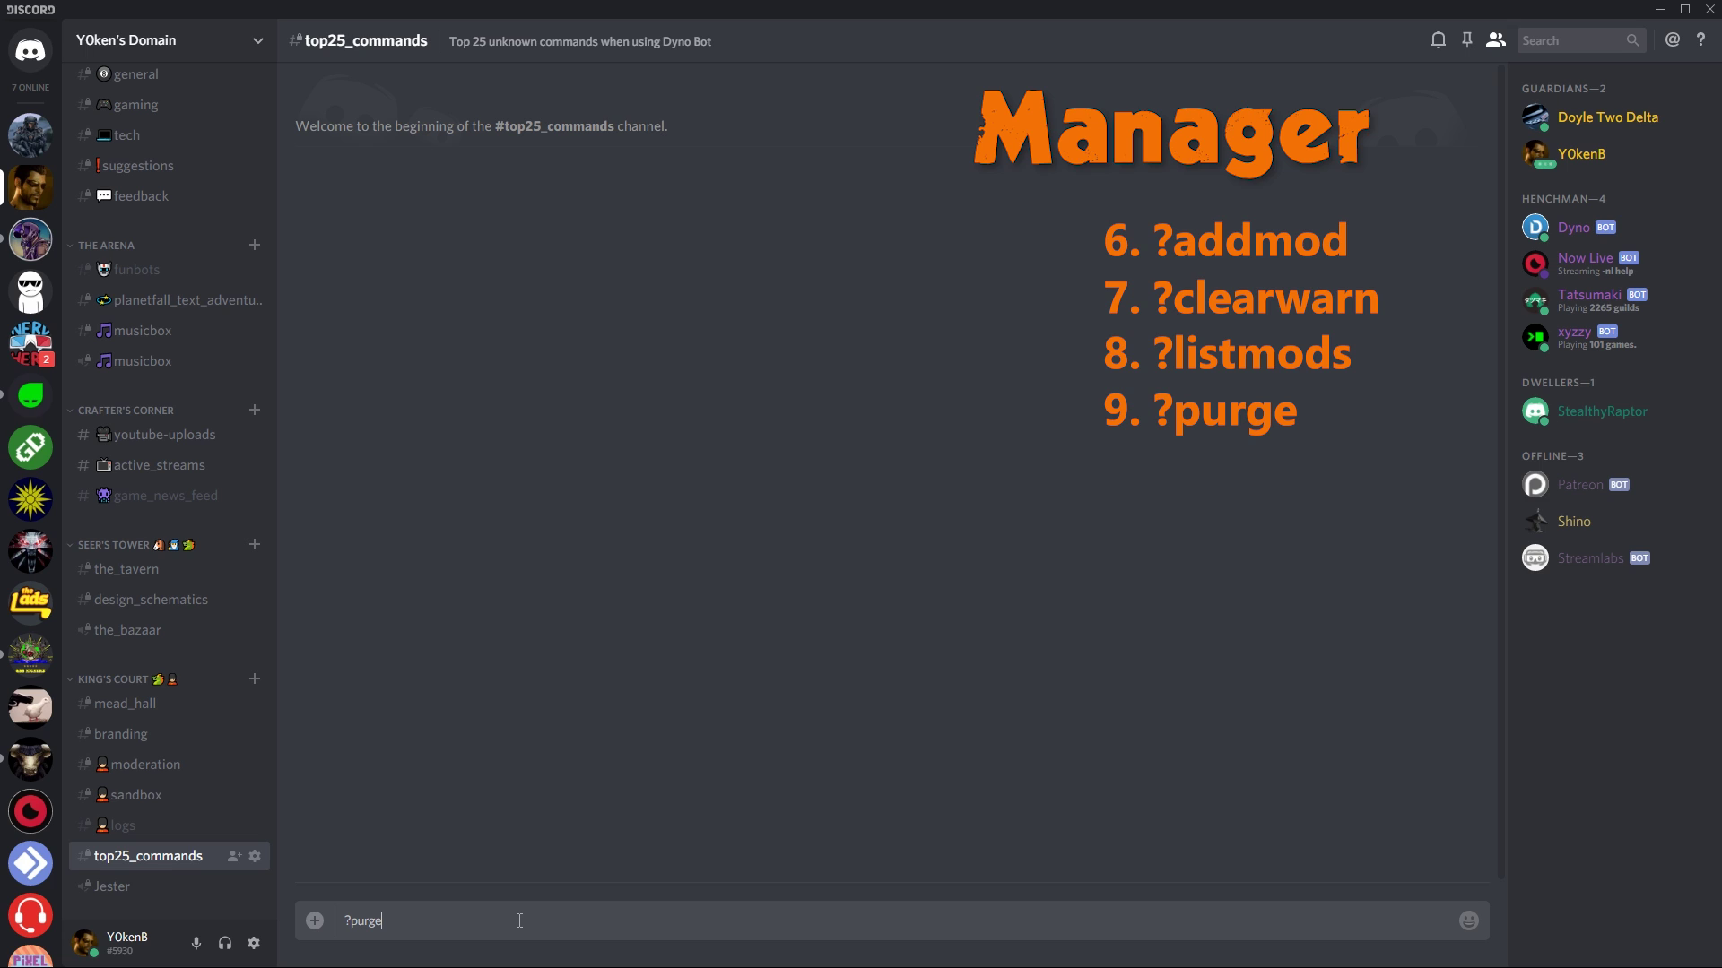
key(Return)
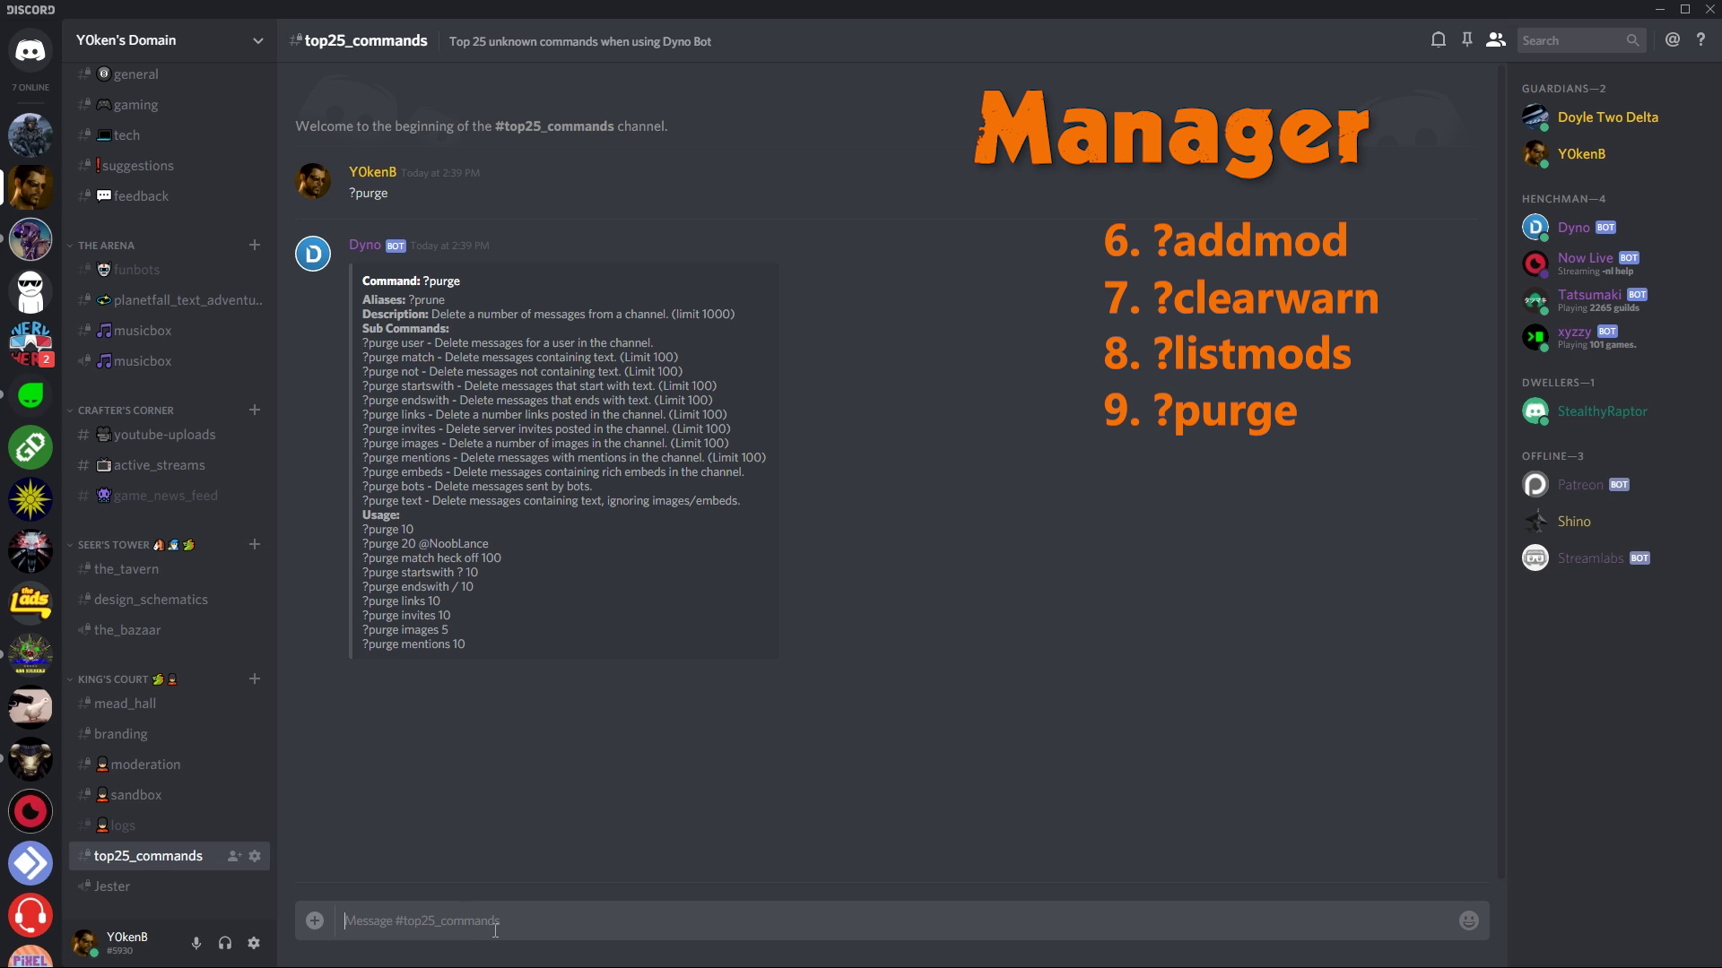
Step: Delete the last 10 messages from the channel with "?purge 10"
text(?p)
text(urge)
key(BackSpace)
key(BackSpace)
key(BackSpace)
key(BackSpace)
text(10)
key(BackSpace)
key(BackSpace)
key(BackSpace)
text(urge 10)
key(Return)
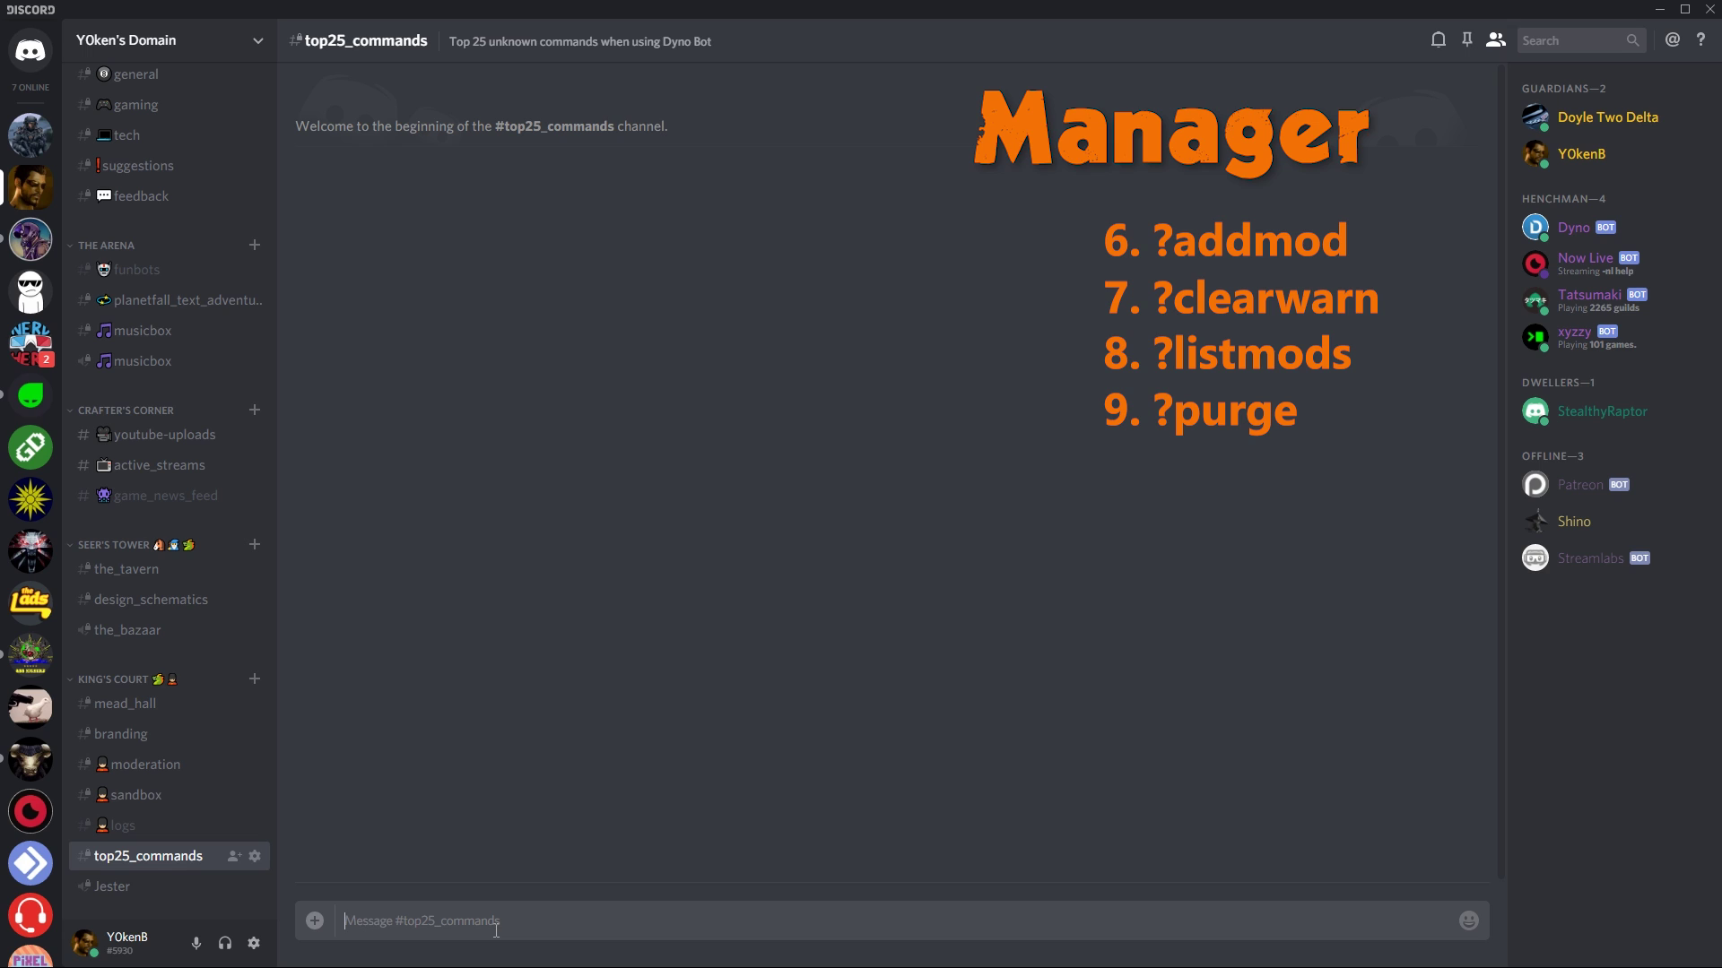
Step: Send "?modules" in the channel, and open the Modules settings in the Dyno server dashboard in the browser
text(?modules)
key(Return)
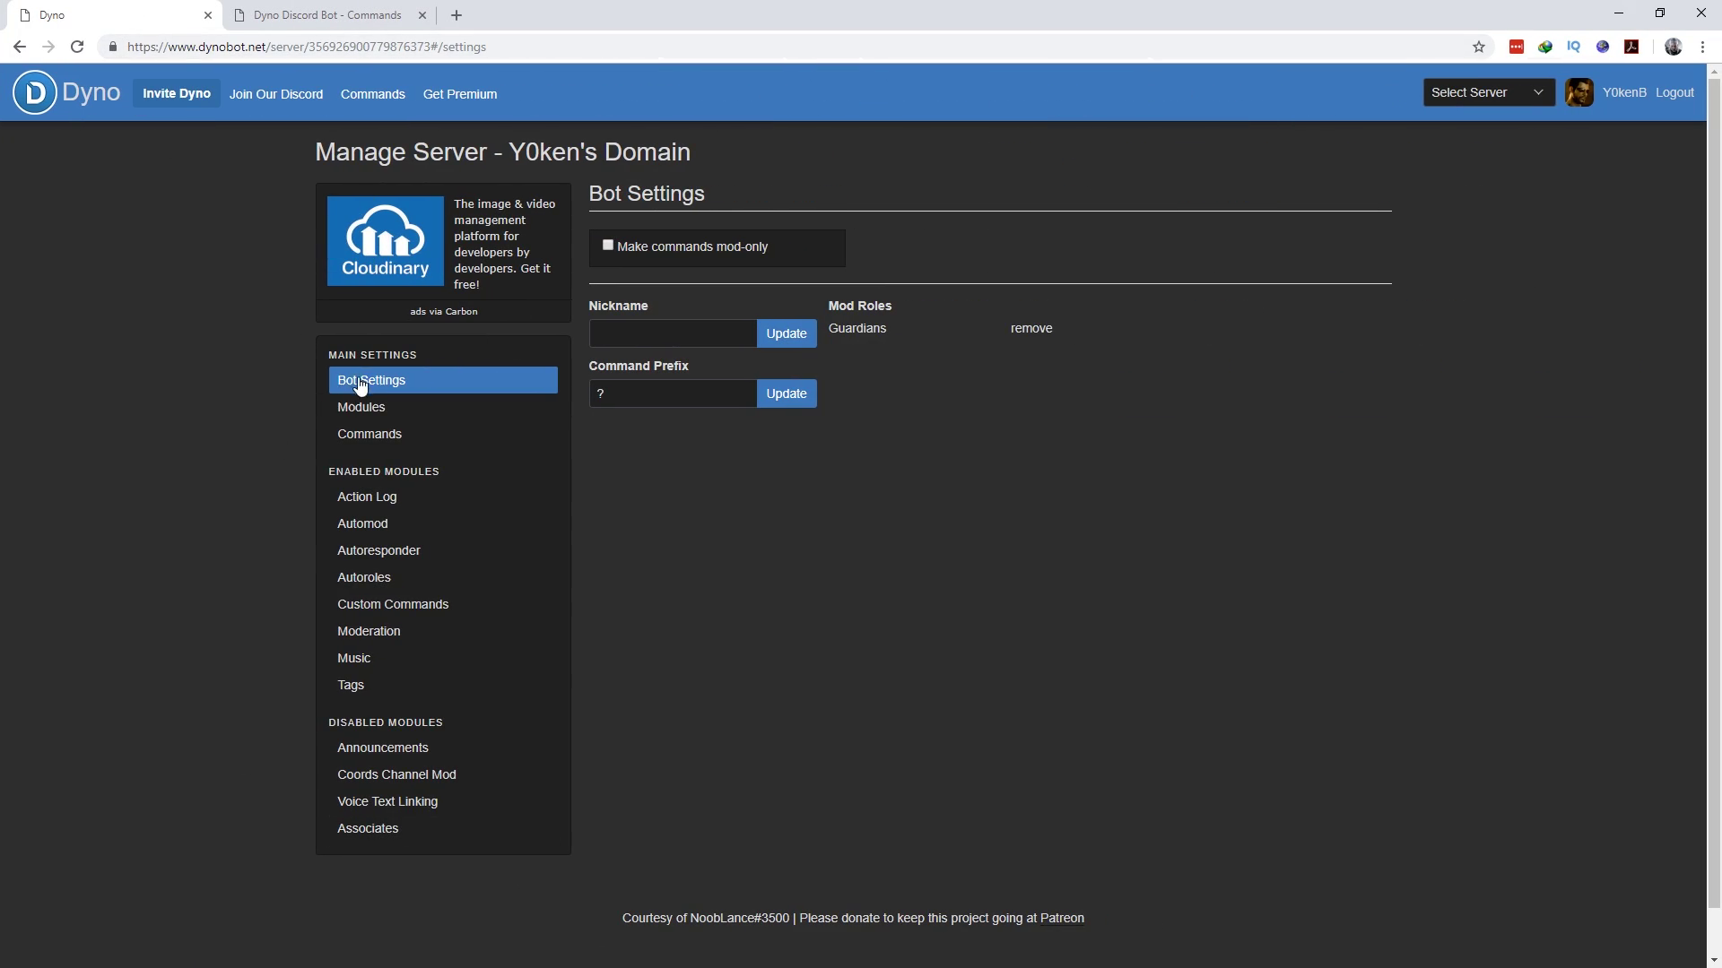
click(377, 408)
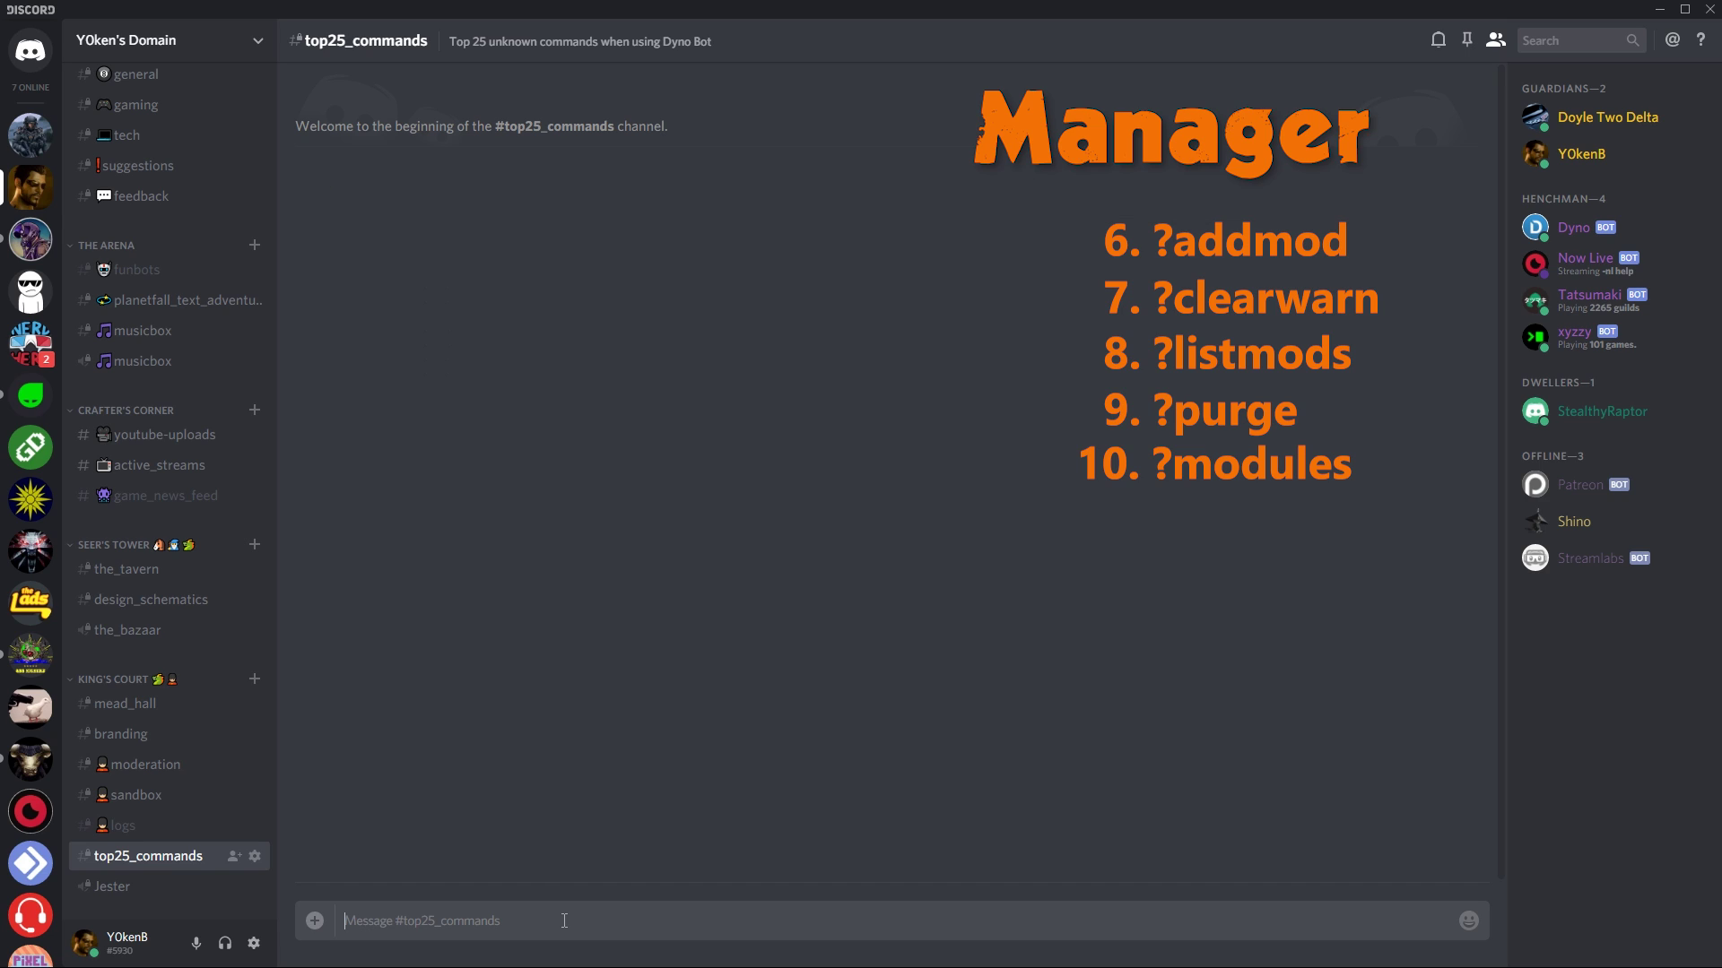
Step: List the server's custom commands with "?customs", and display the code of command p with "?customs show p"
text(?customs)
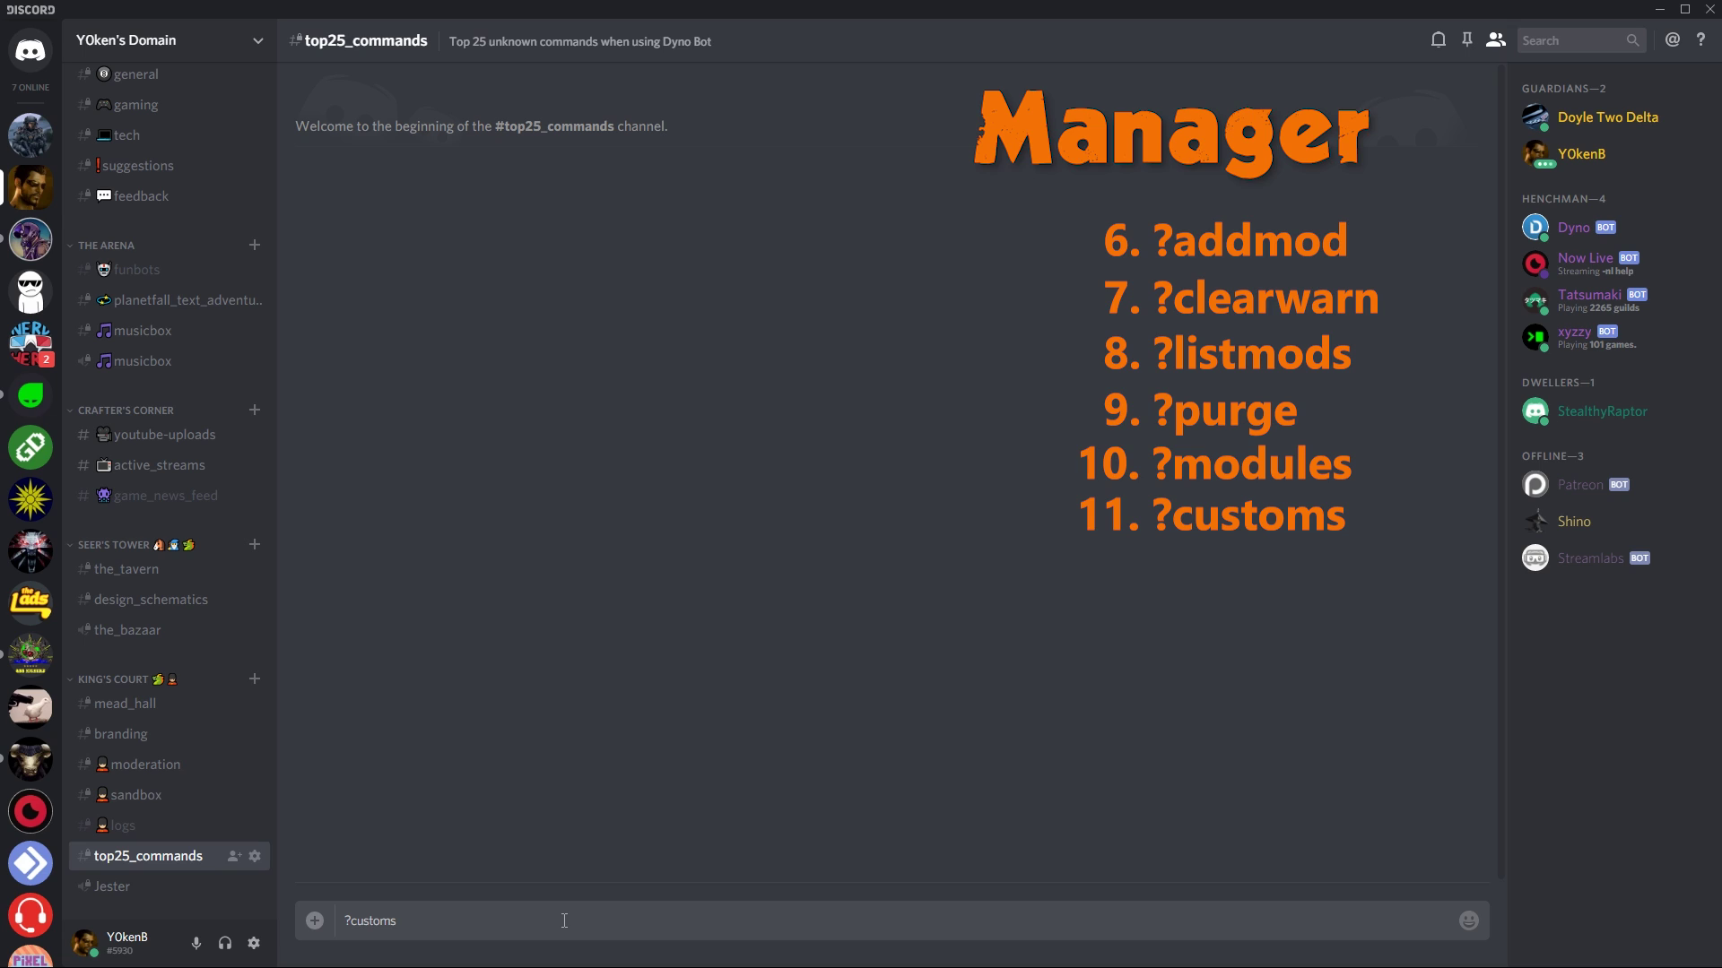
key(Return)
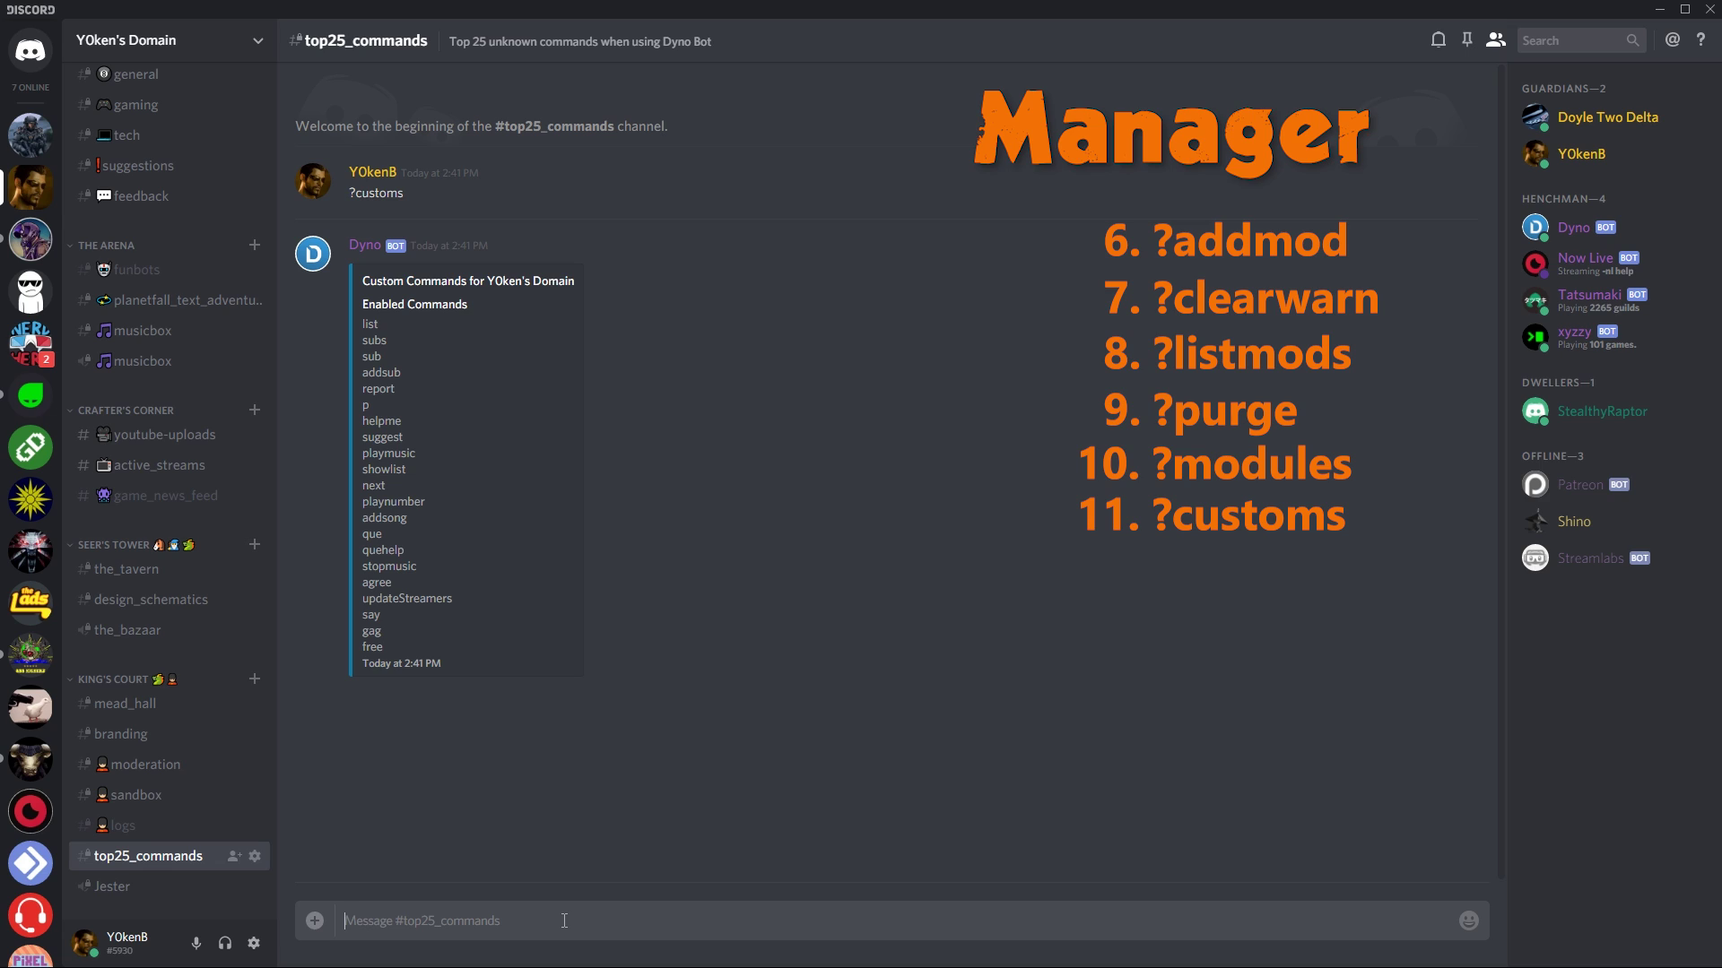
text(?customs show p)
key(Return)
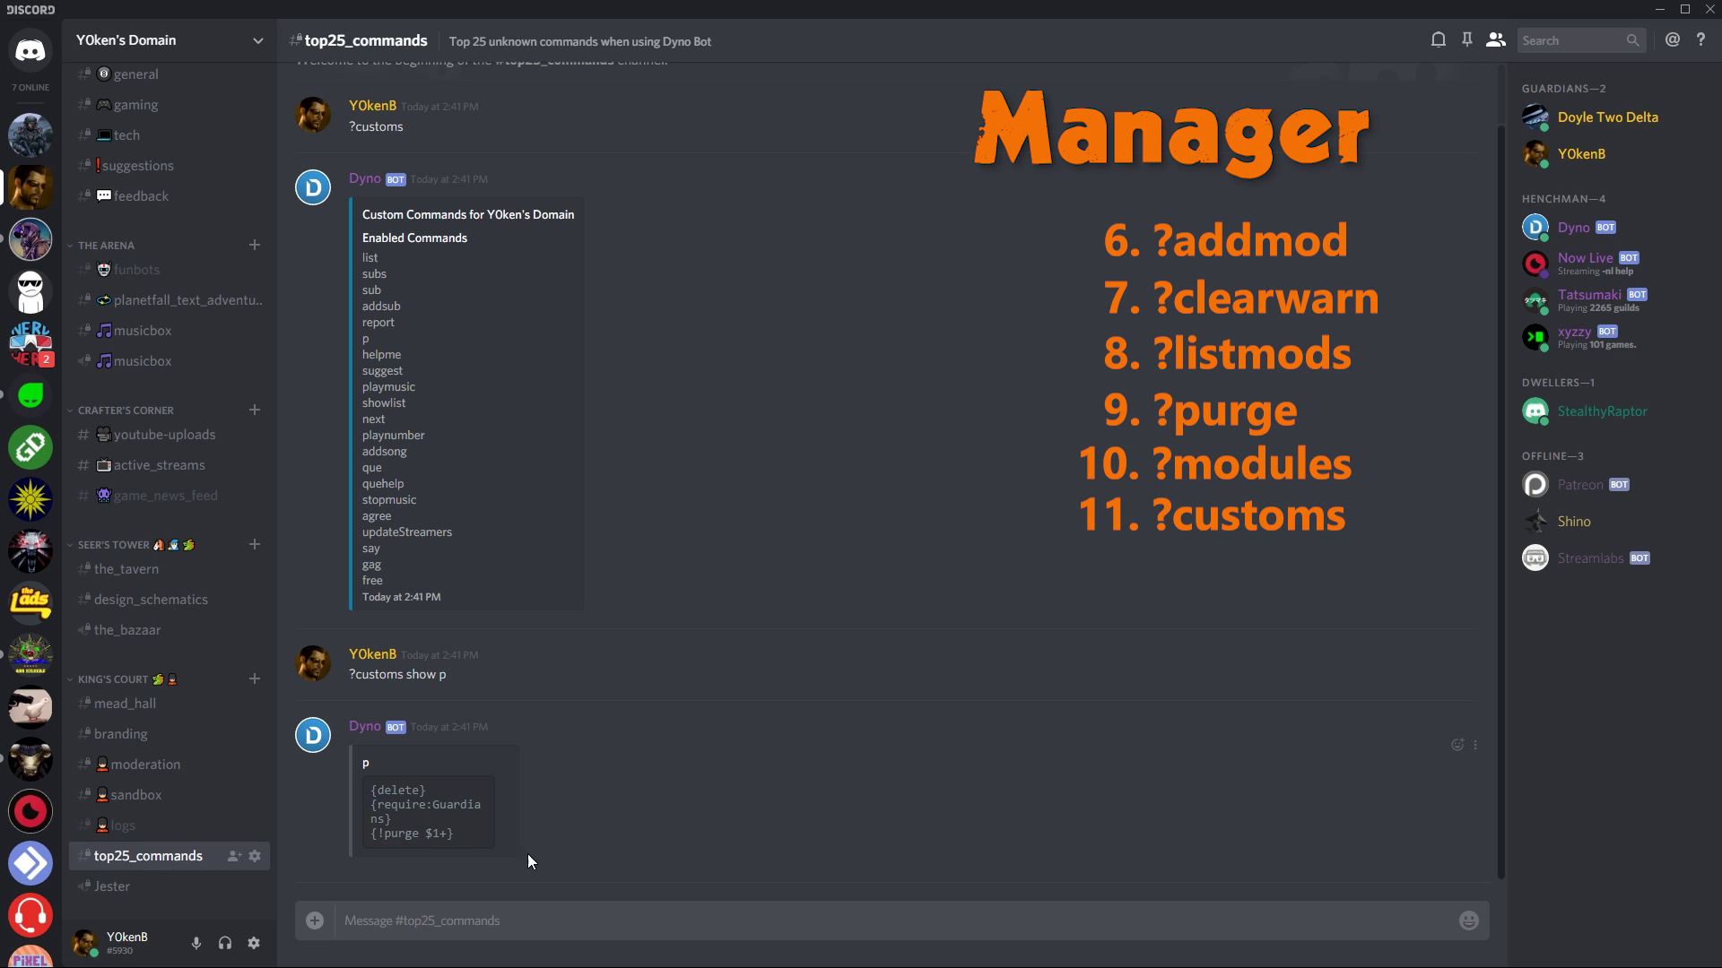
Step: Disable the custom command p with "?customs disable p", and test it by sending "?p 10"
text(?)
text(customs enable)
key(BackSpace)
key(BackSpace)
key(BackSpace)
key(BackSpace)
key(BackSpace)
key(BackSpace)
text(disable p)
key(Return)
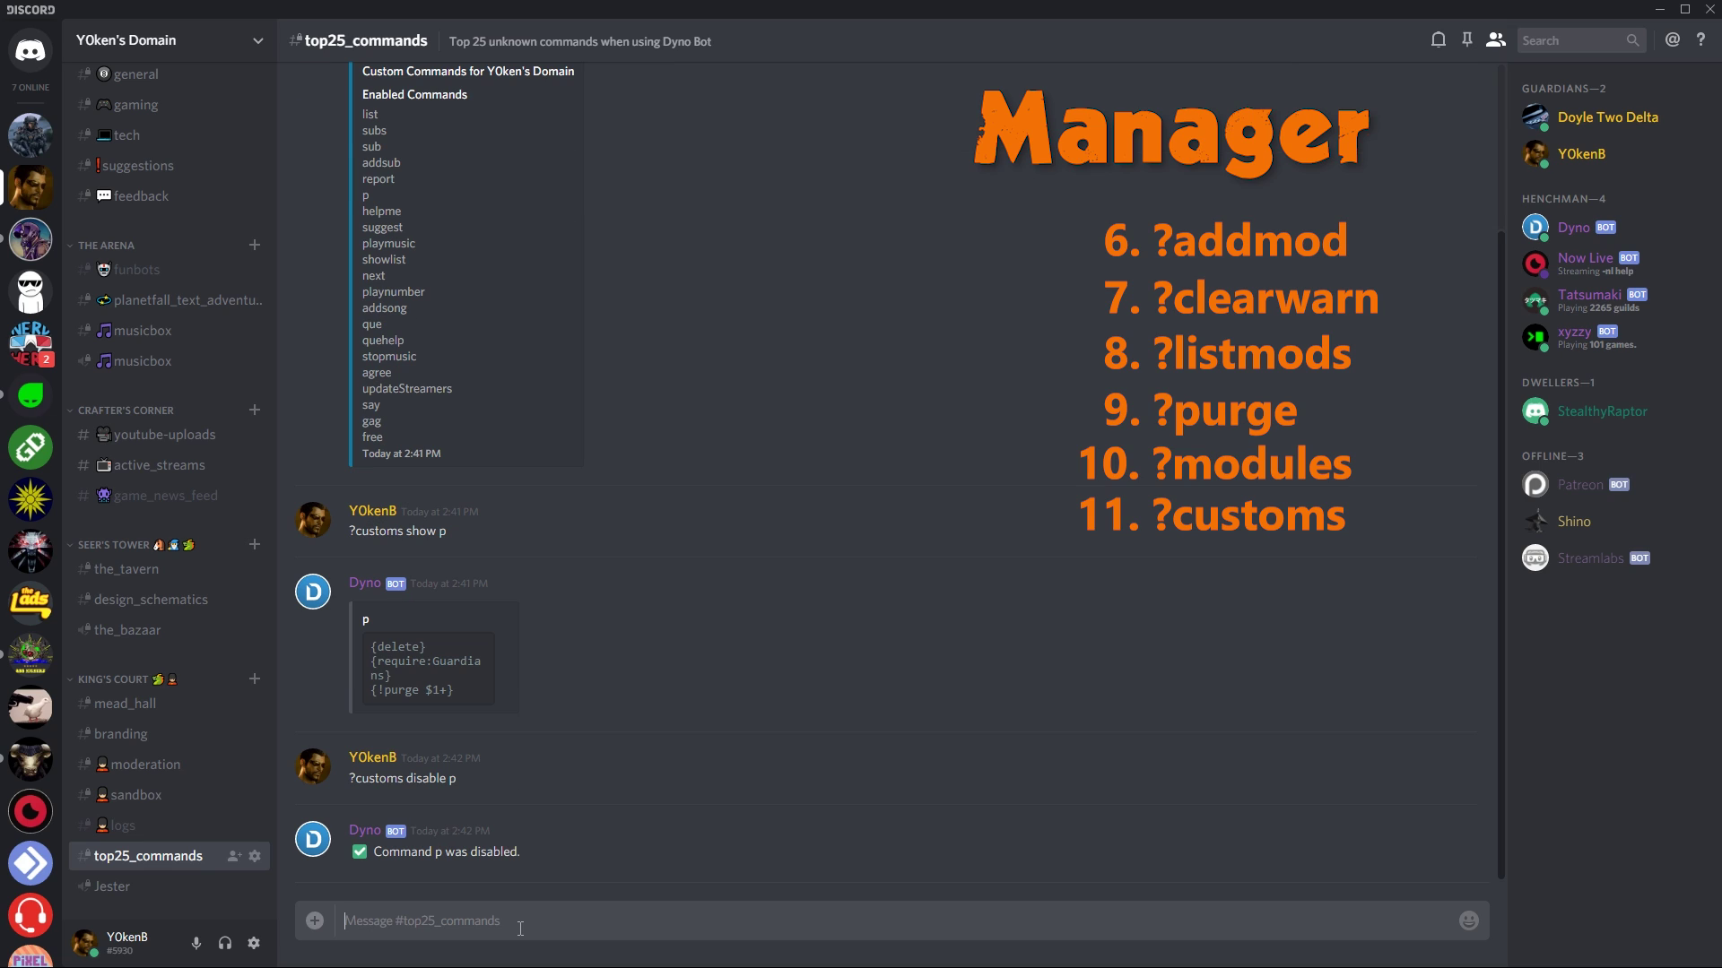
text(?p 10)
key(Return)
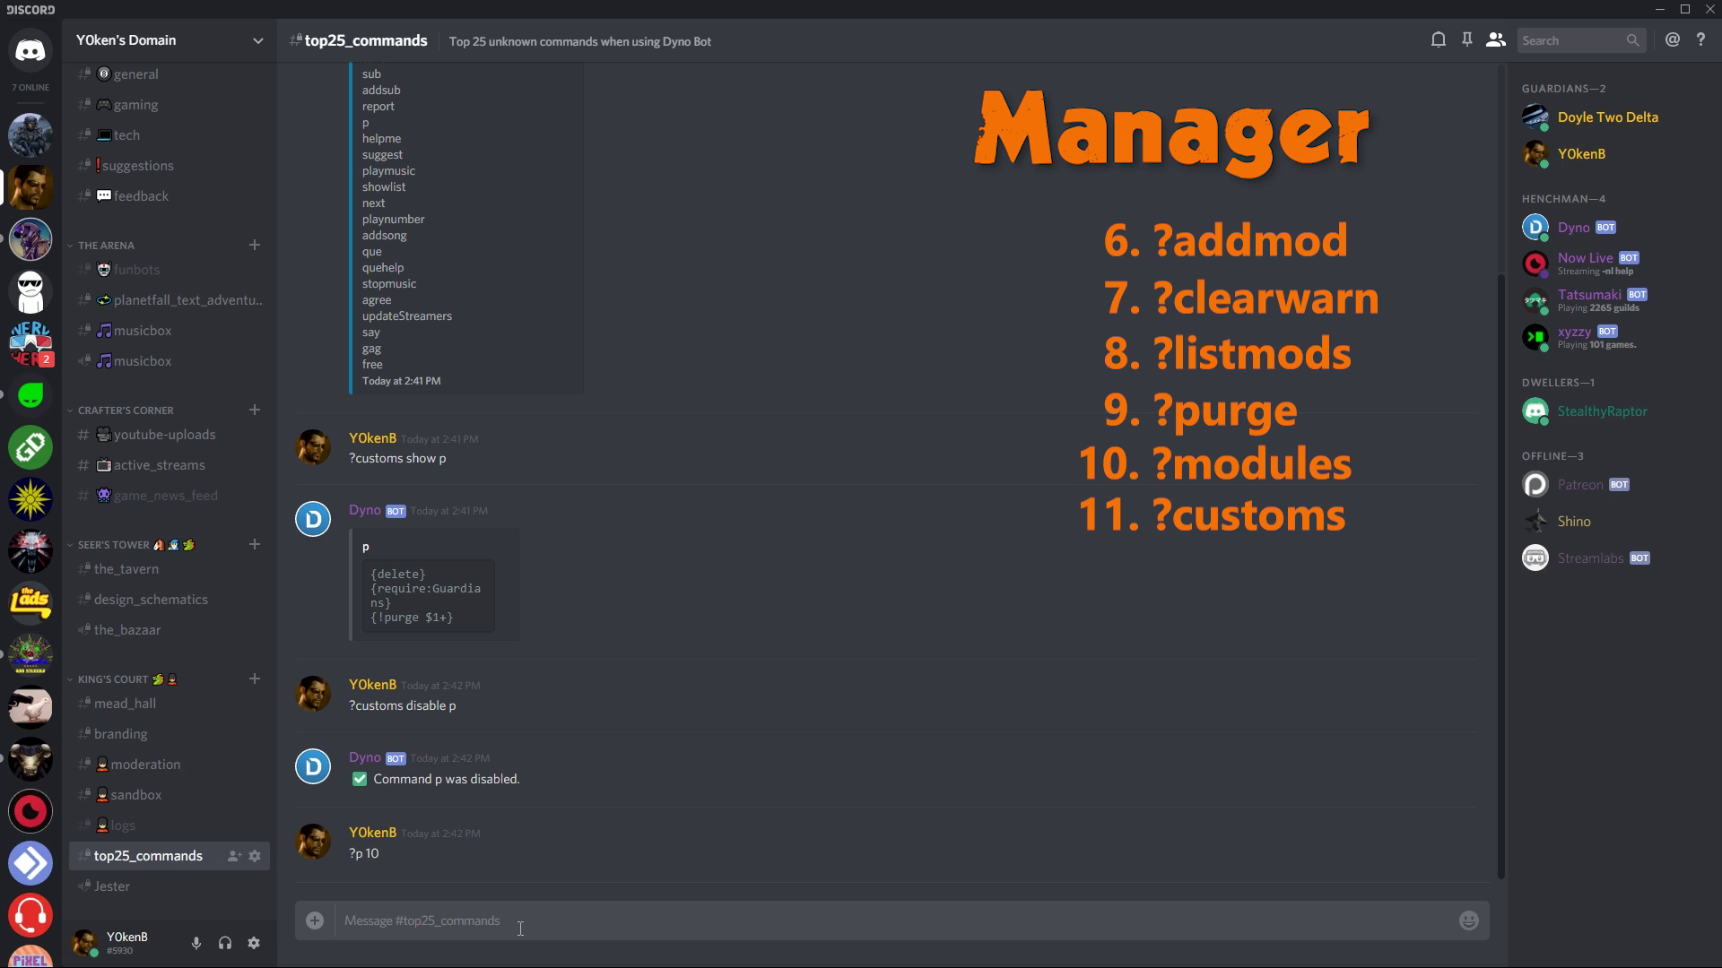
Step: Enable the custom command p with "?customs enable p", and use it to clear the channel with "?p 100"
text(?customs enable p)
key(Return)
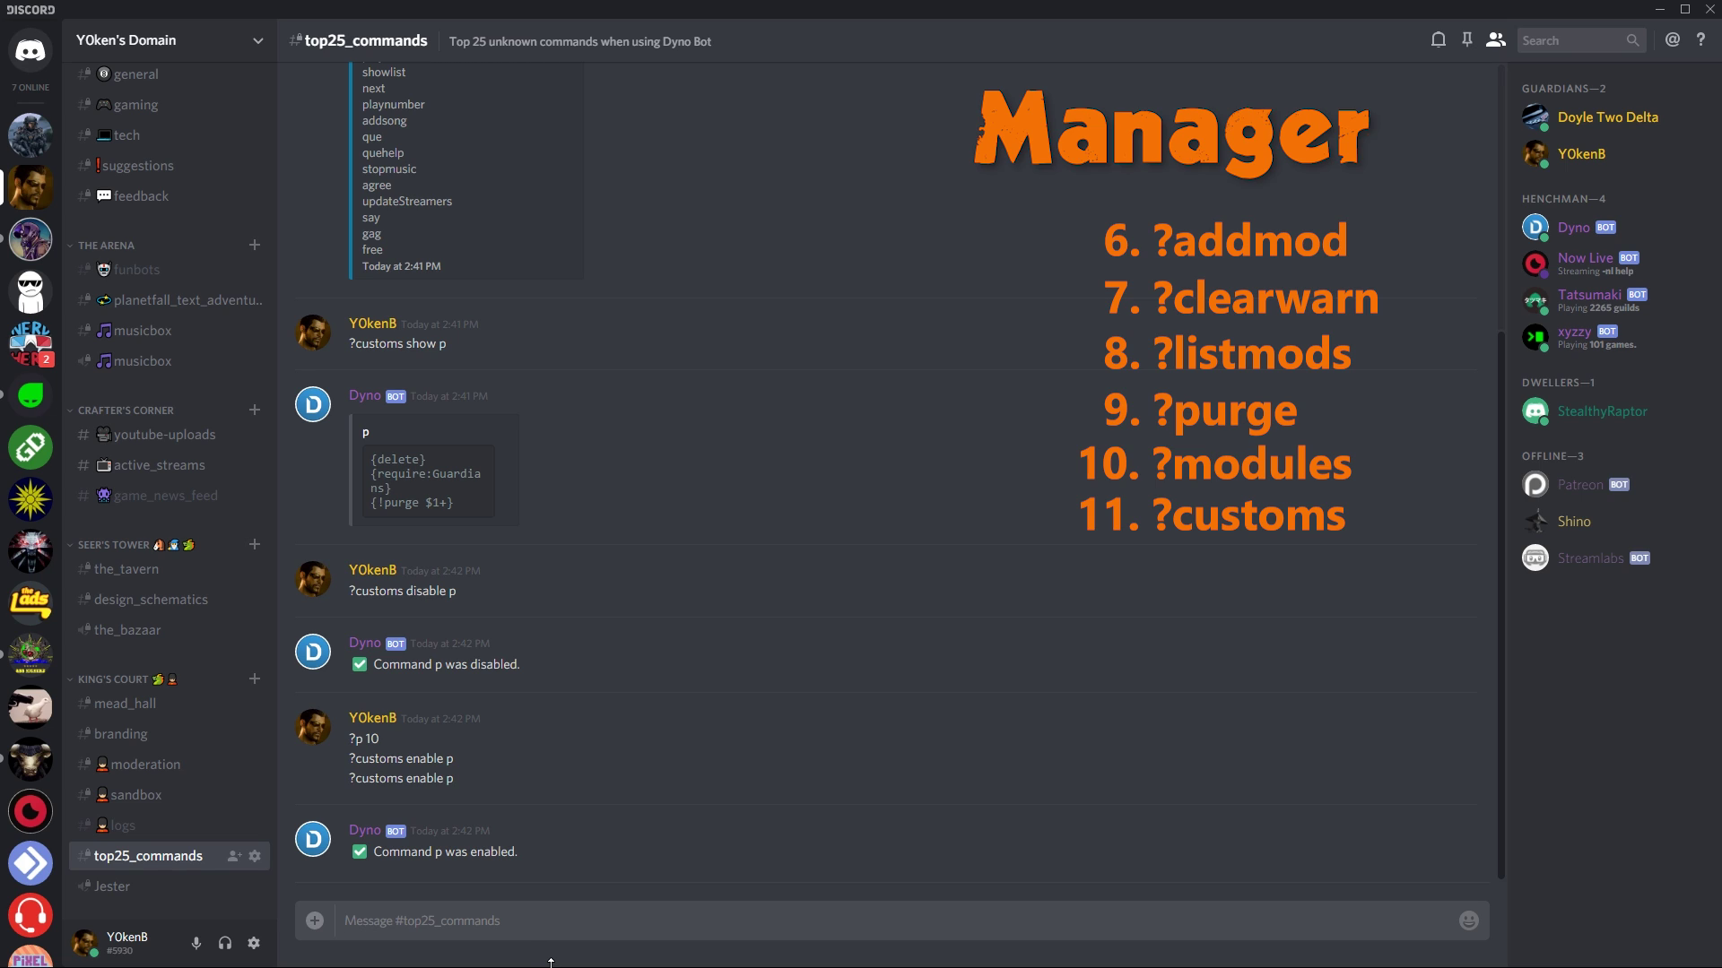
text(?p 100)
key(Return)
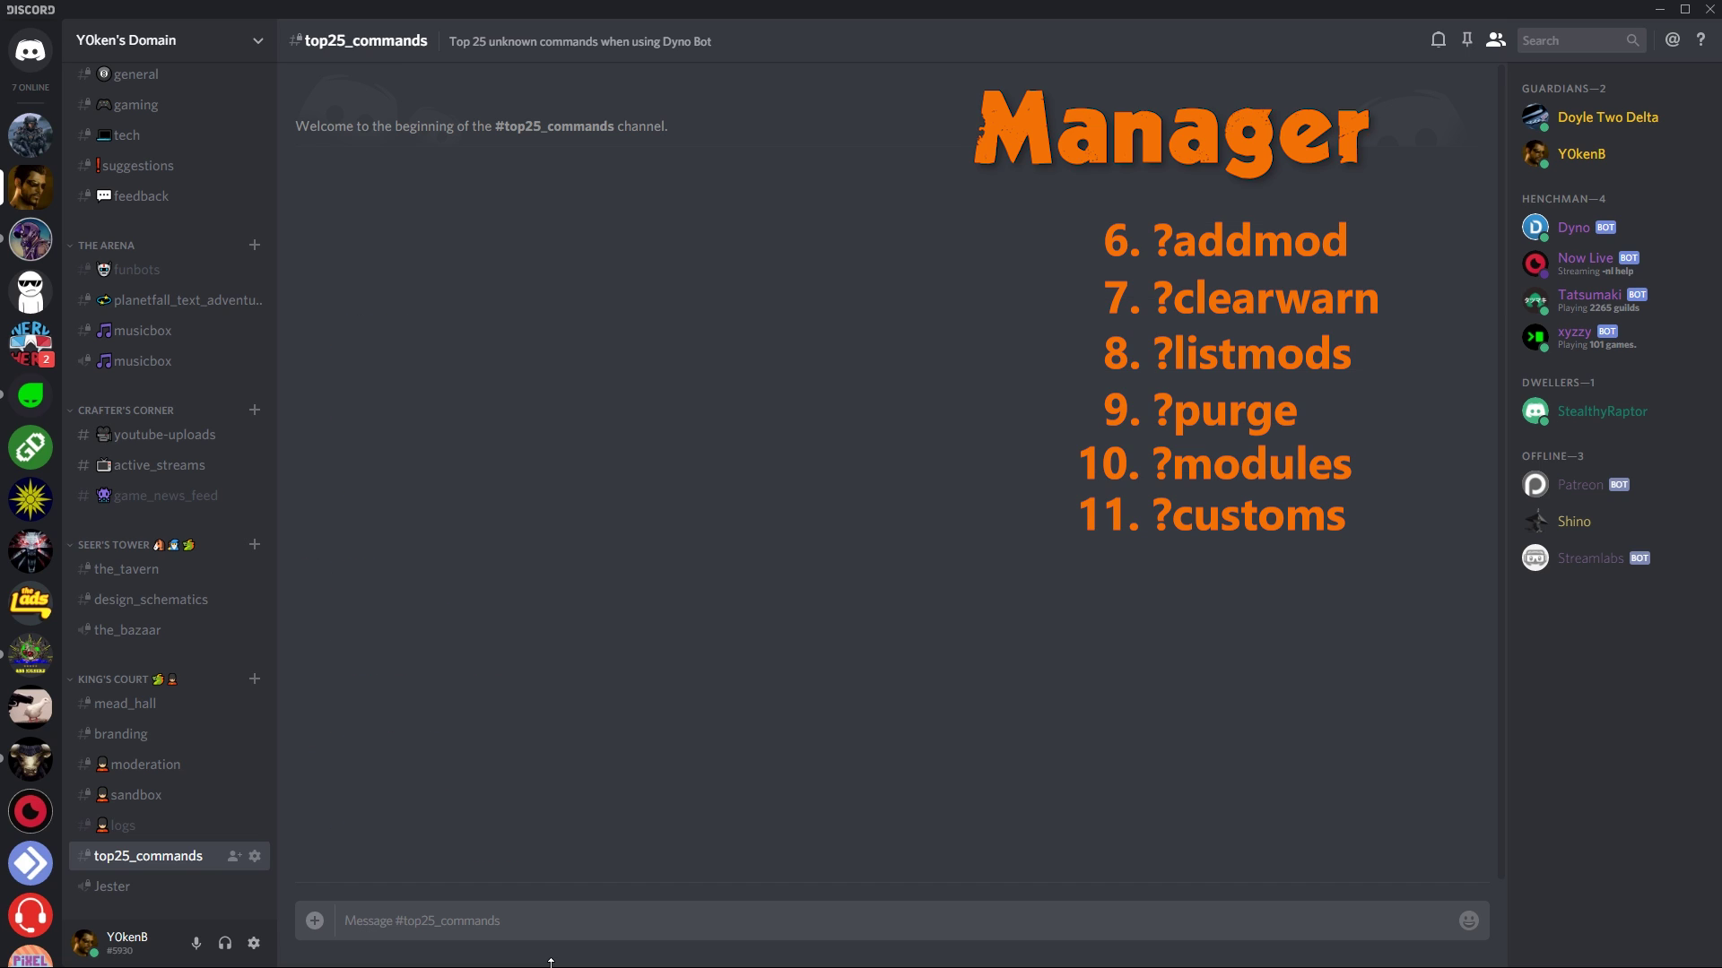
Step: List the custom commands again by sending "?customs" in the cleared channel
text(?custom)
key(BackSpace)
key(BackSpace)
text(oms)
key(Return)
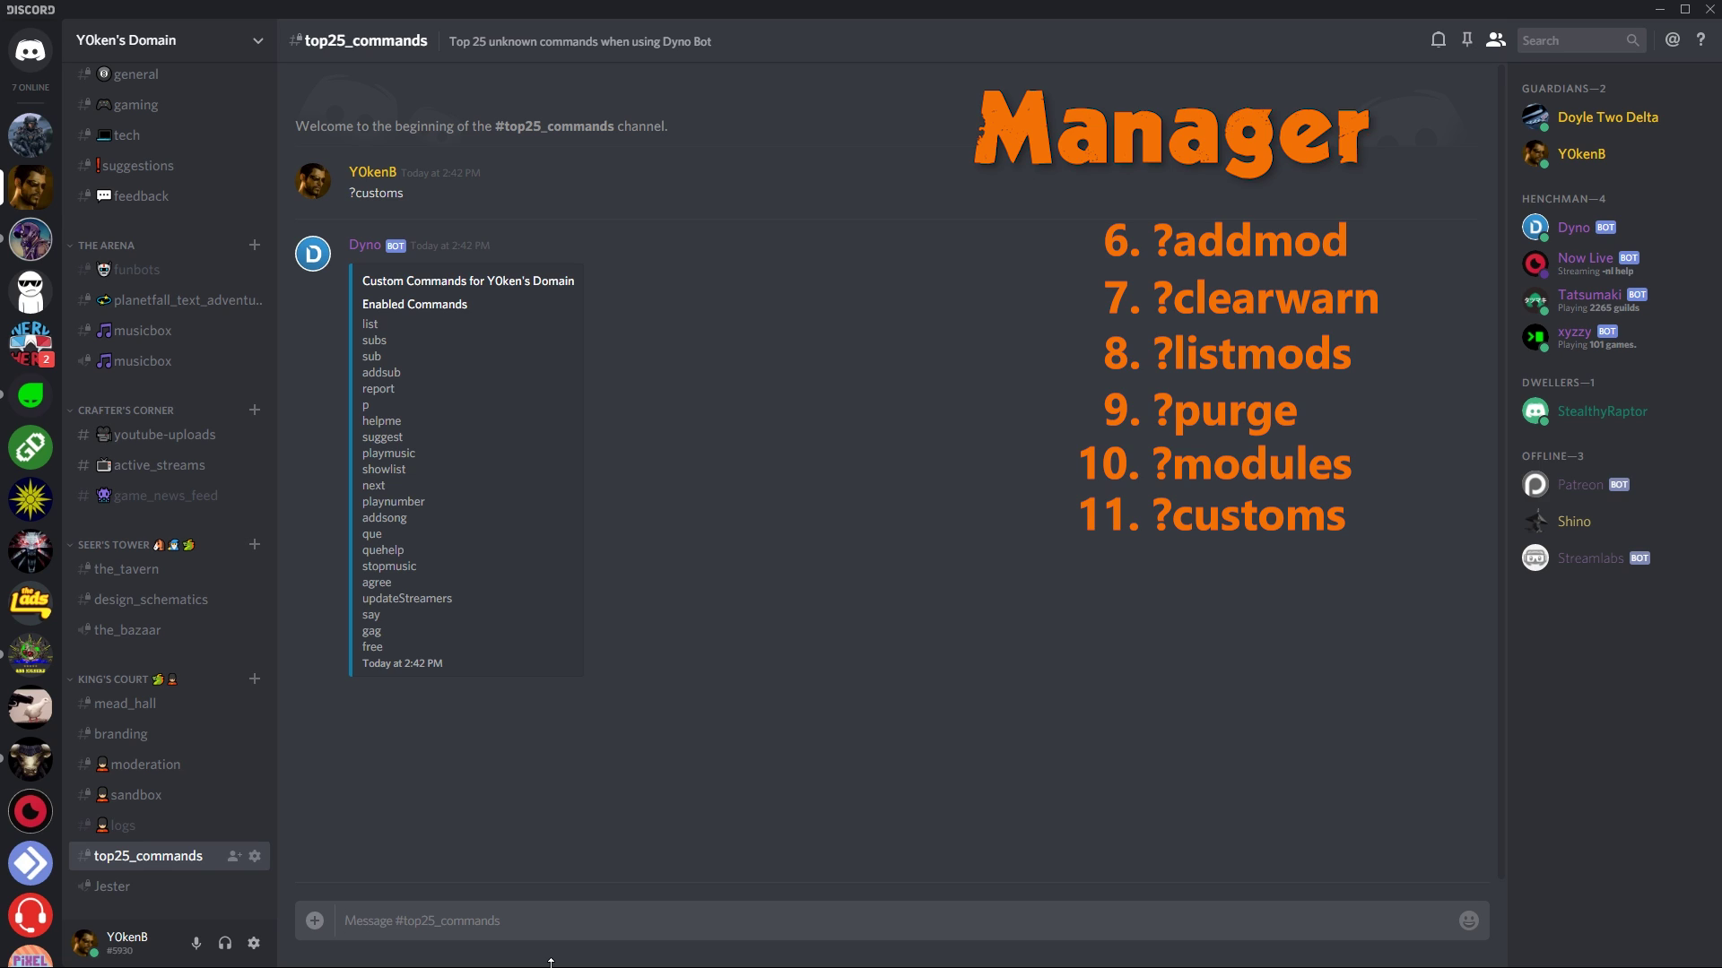
Step: Display the stopmusic command's code with "?customs show stopmusic", and clear the channel's messages with "?clean"
text(?customs show stopmusic)
key(Return)
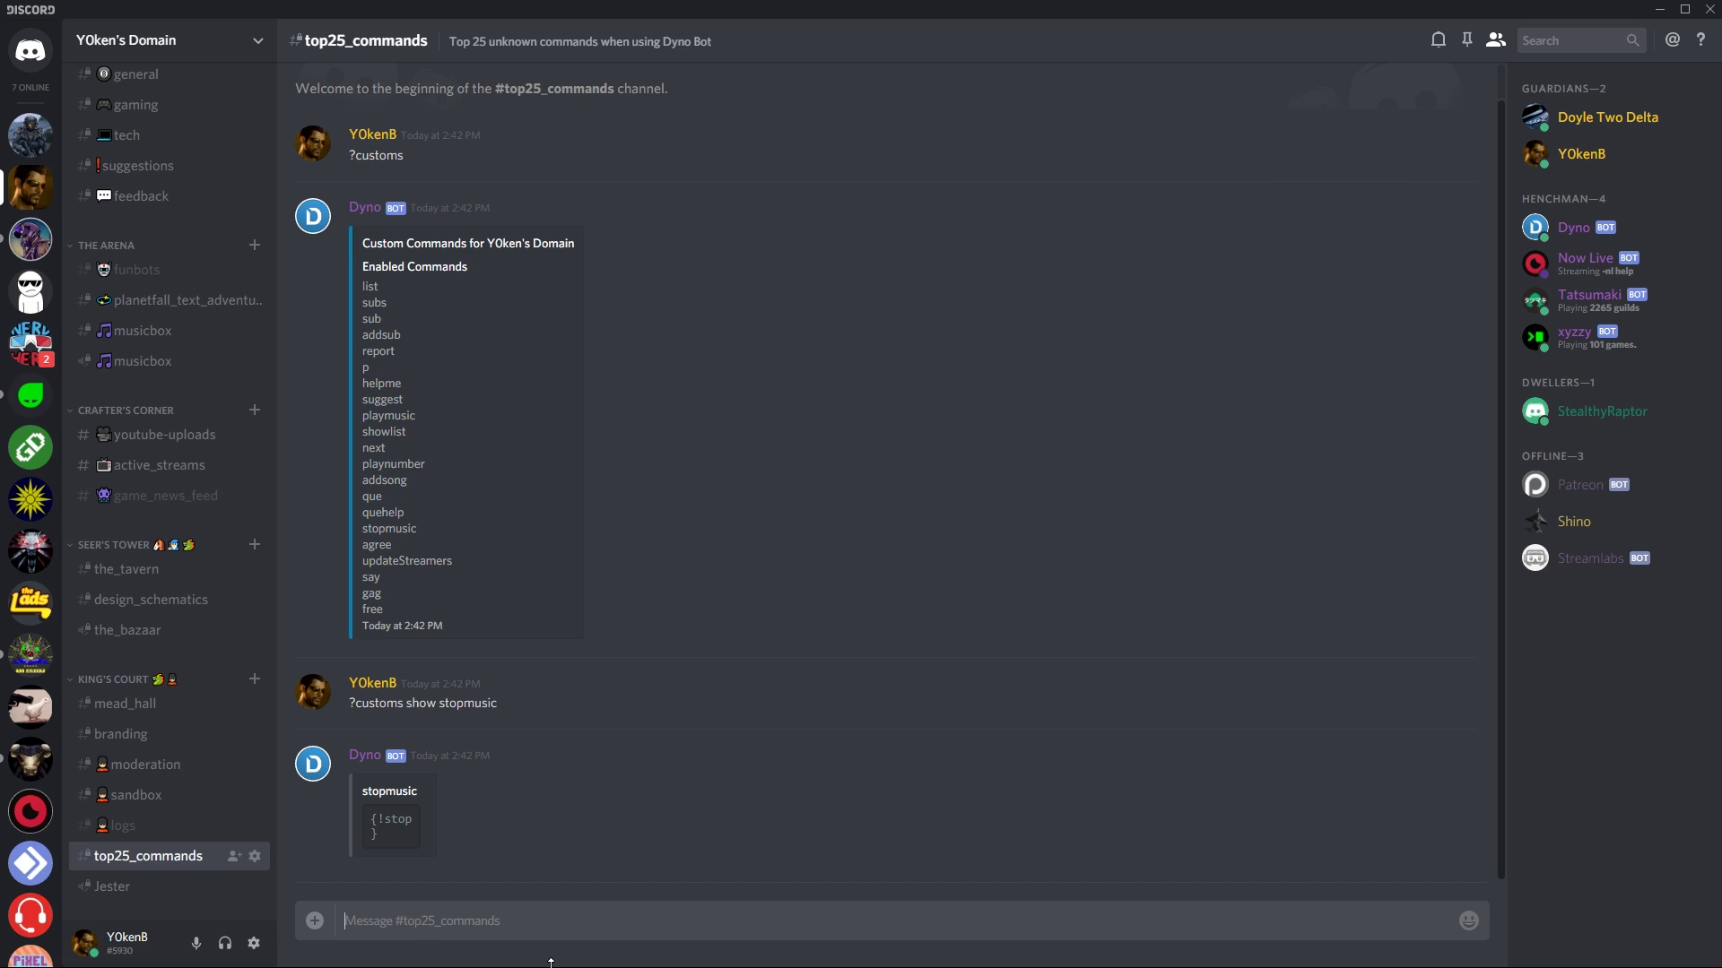
text(?clean)
key(Return)
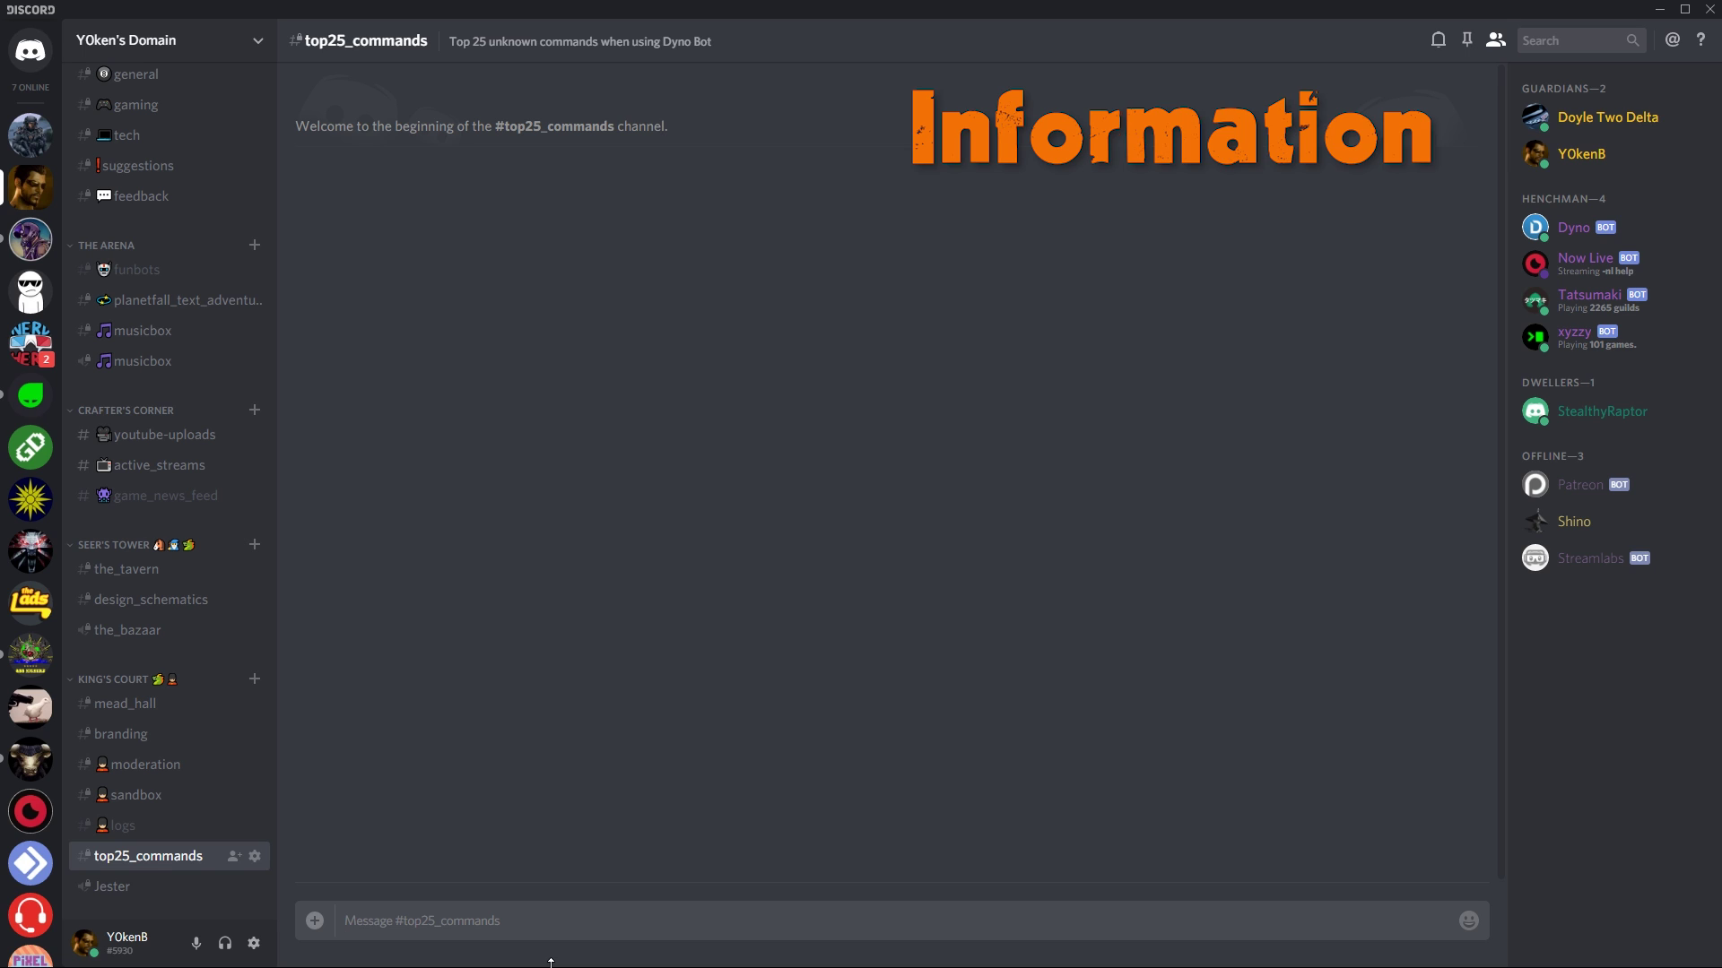
Step: Check the bot's running time with "?uptime" and its response time with "?ping"
text(?uptime)
key(Return)
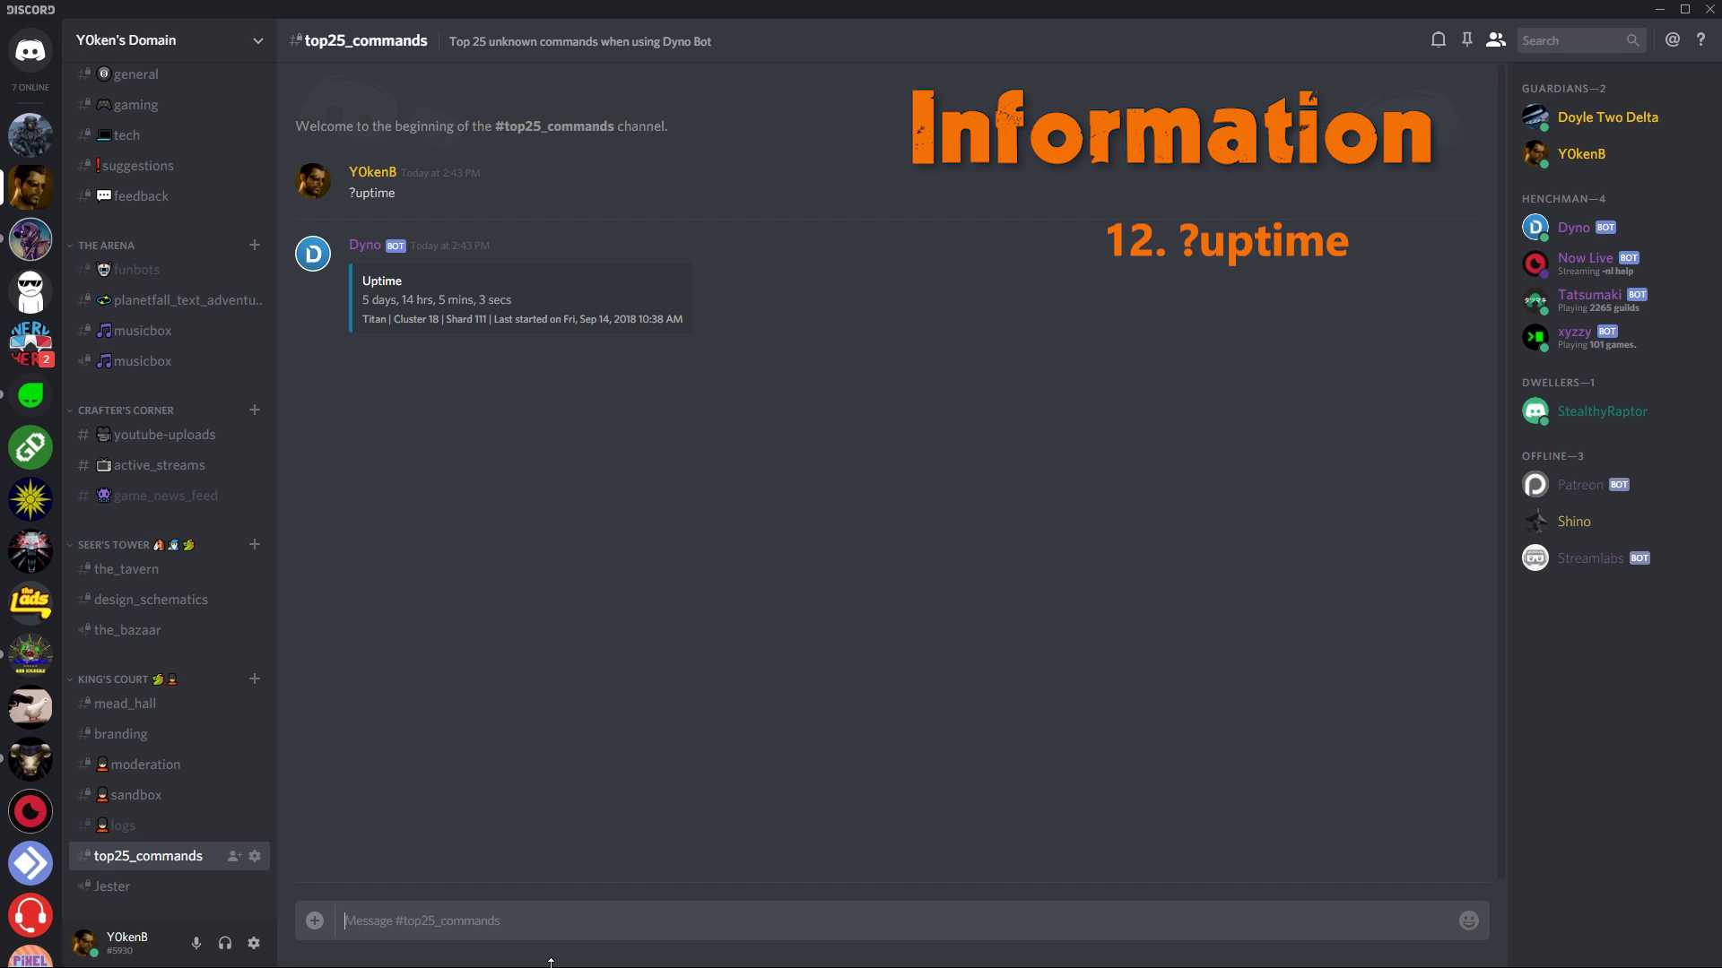
text(?ping)
key(Return)
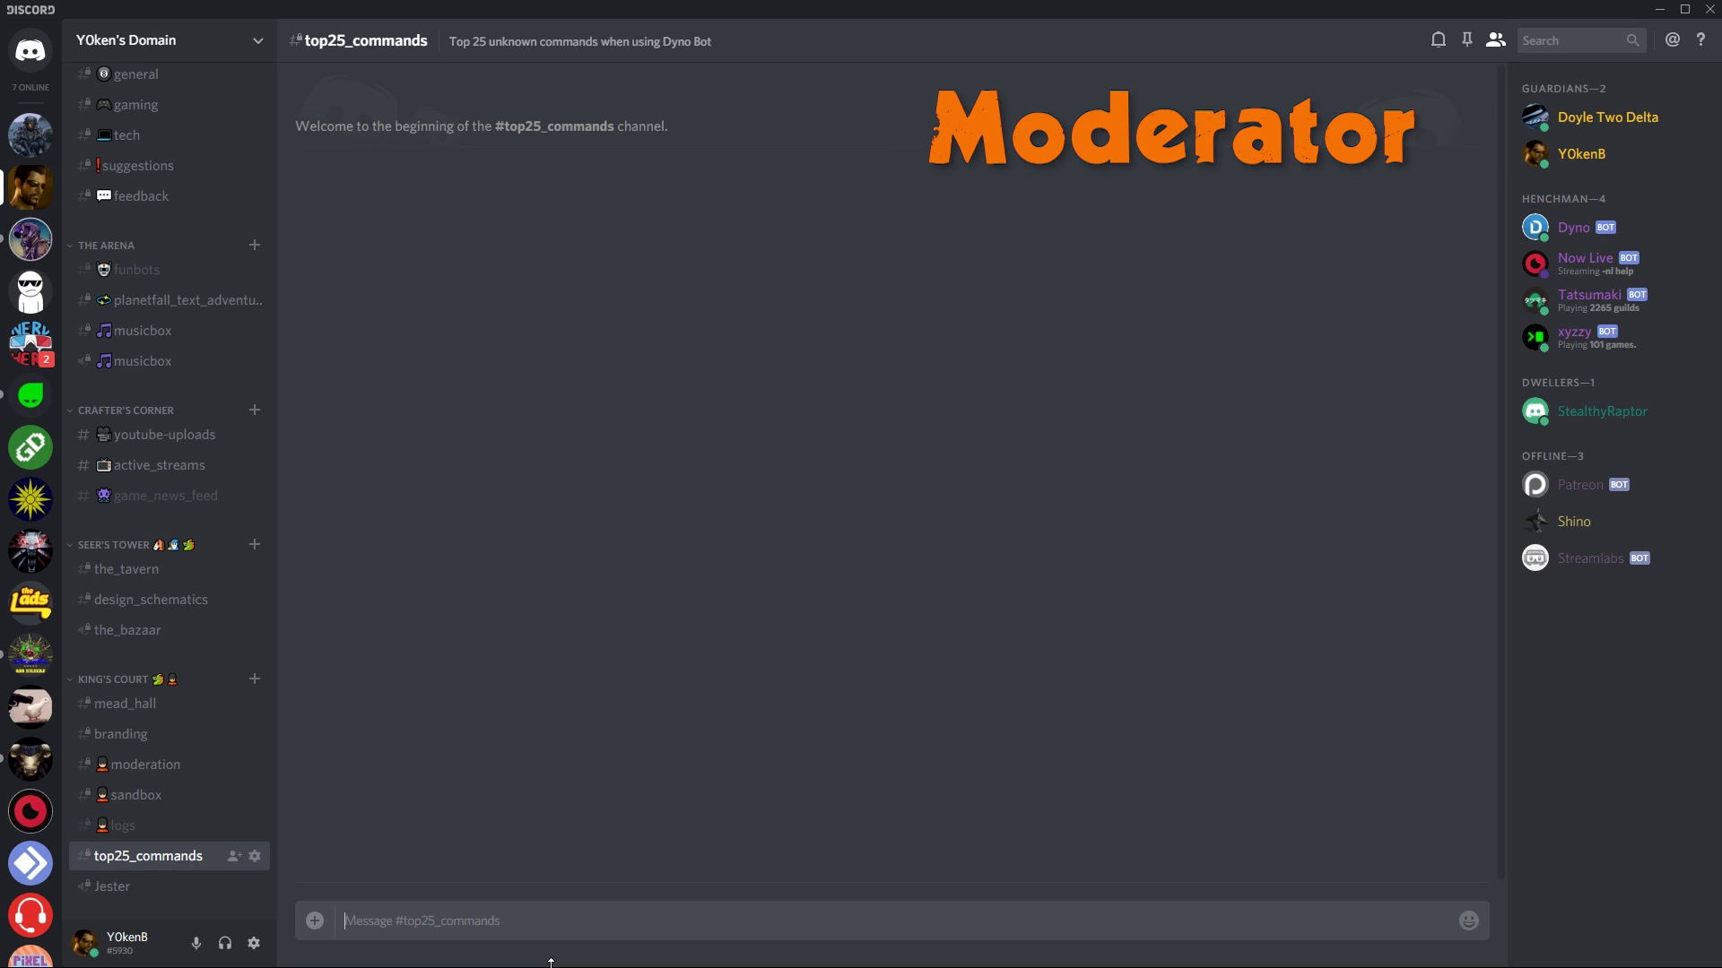
Step: Use "?warn" on the member in the Dwellers role with the reason "Don't spam!", and list the warnings with "?warnings"
text(?warn)
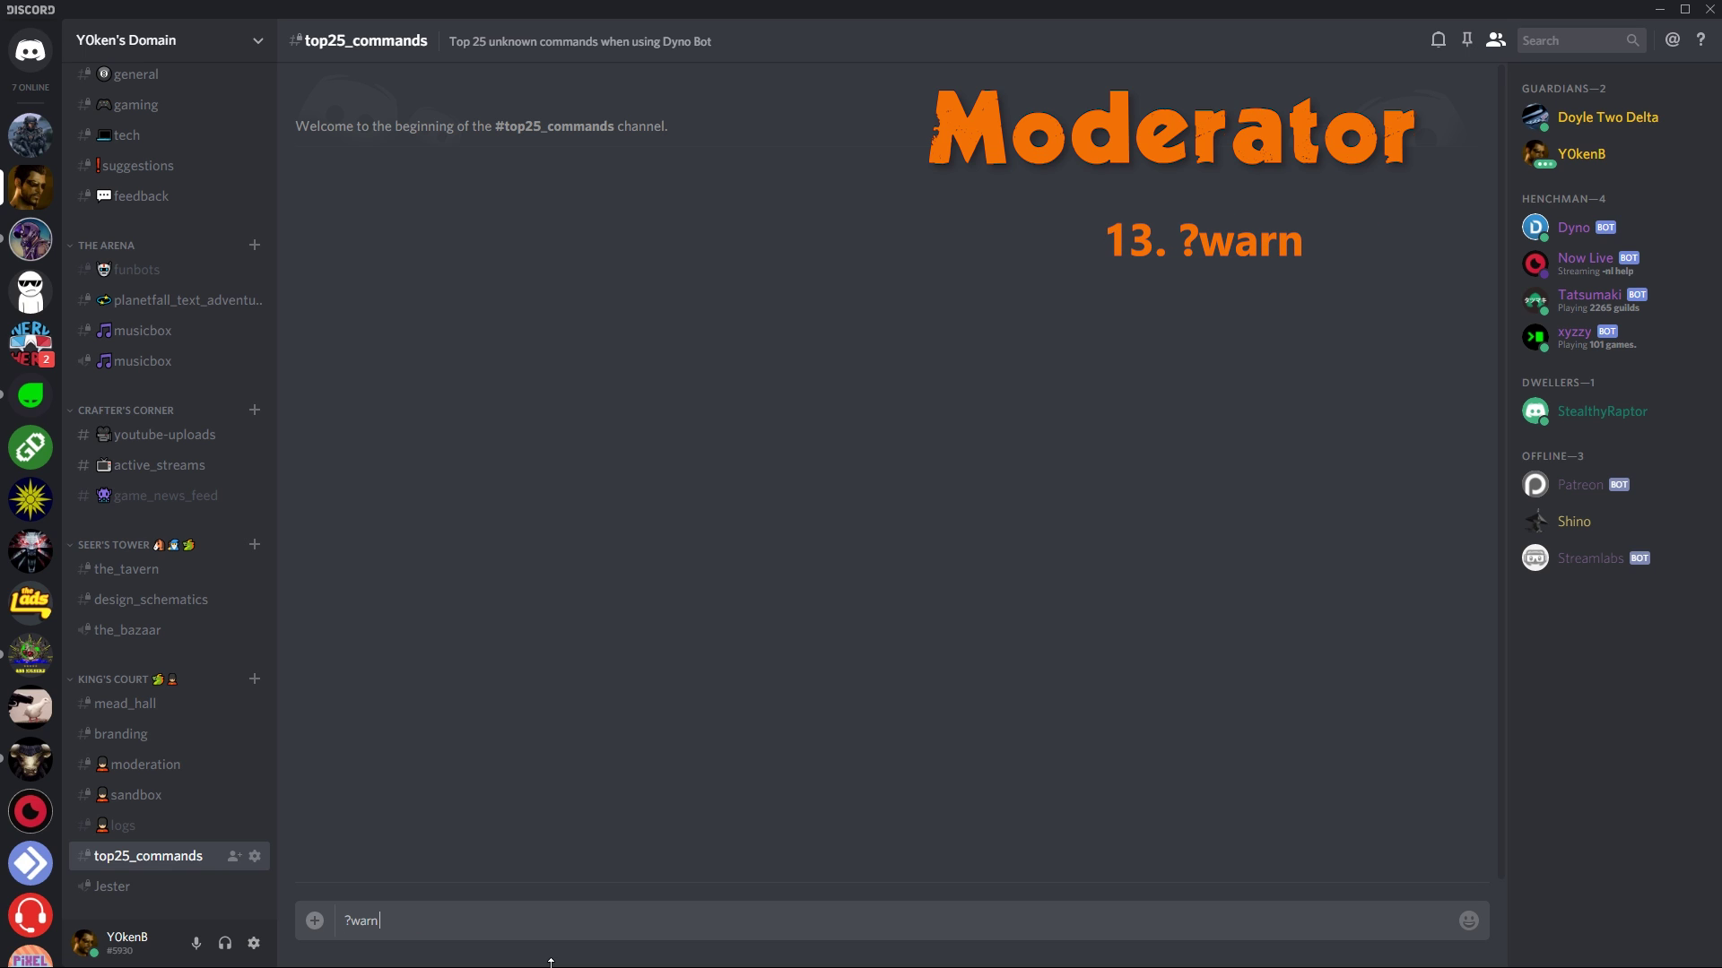
text( @StealthyRaptor#3737Don't spam!)
key(Return)
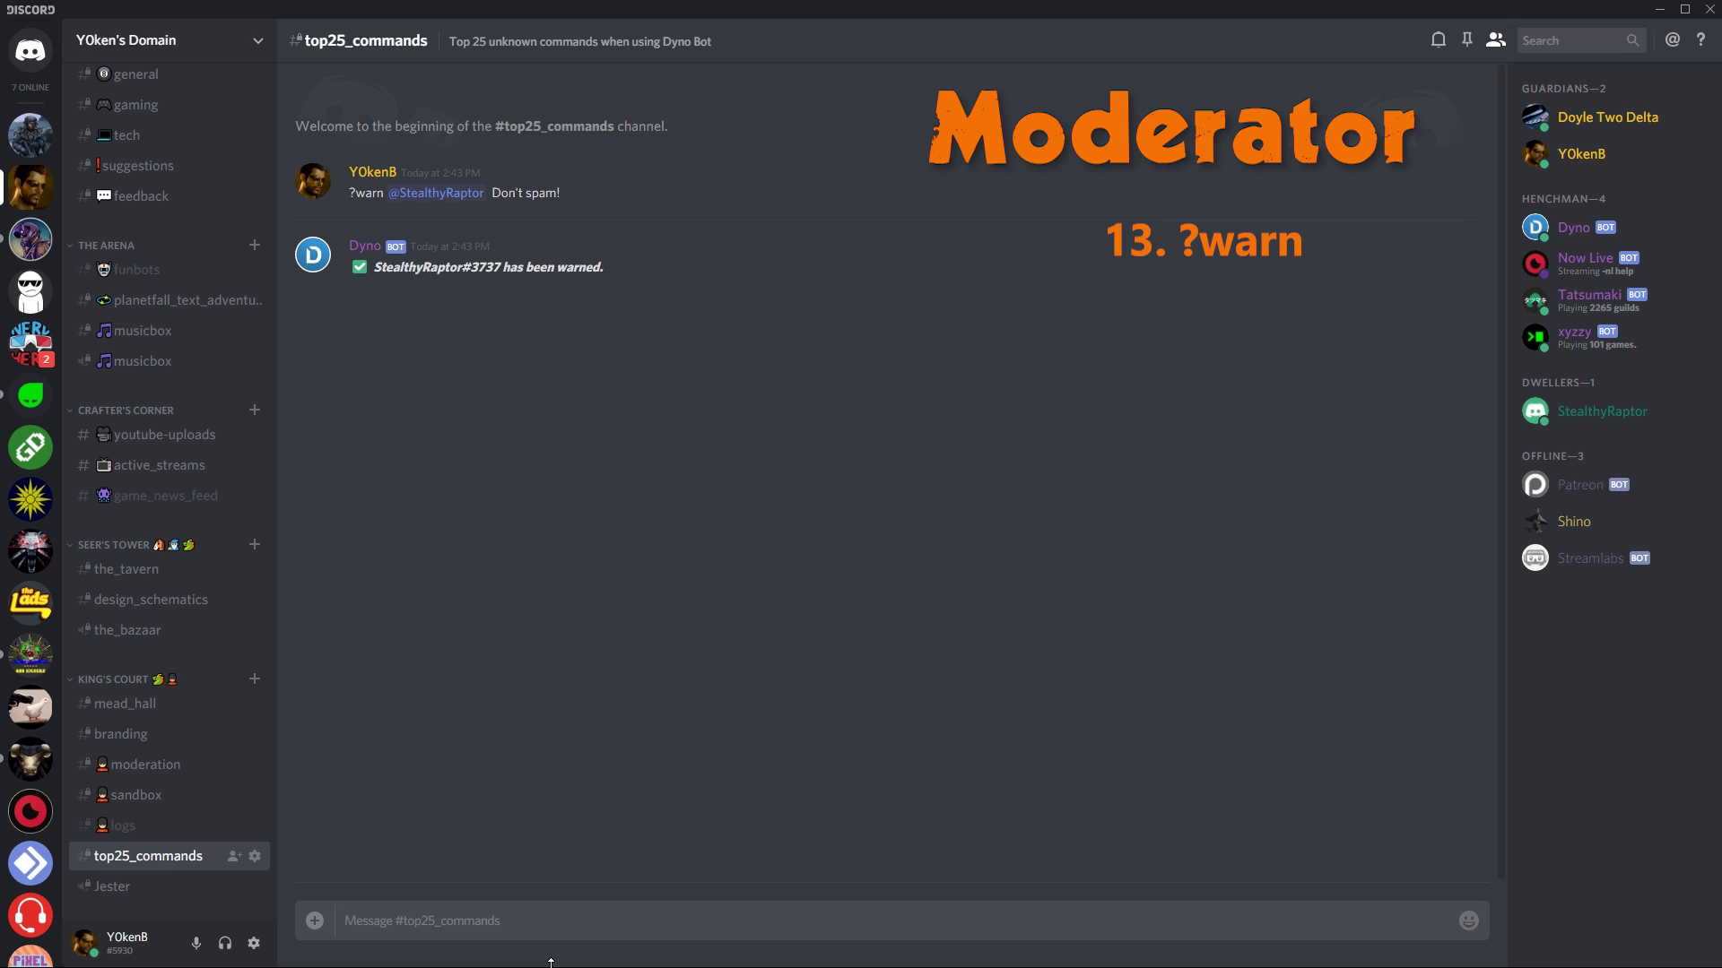
text(?warnings)
key(Return)
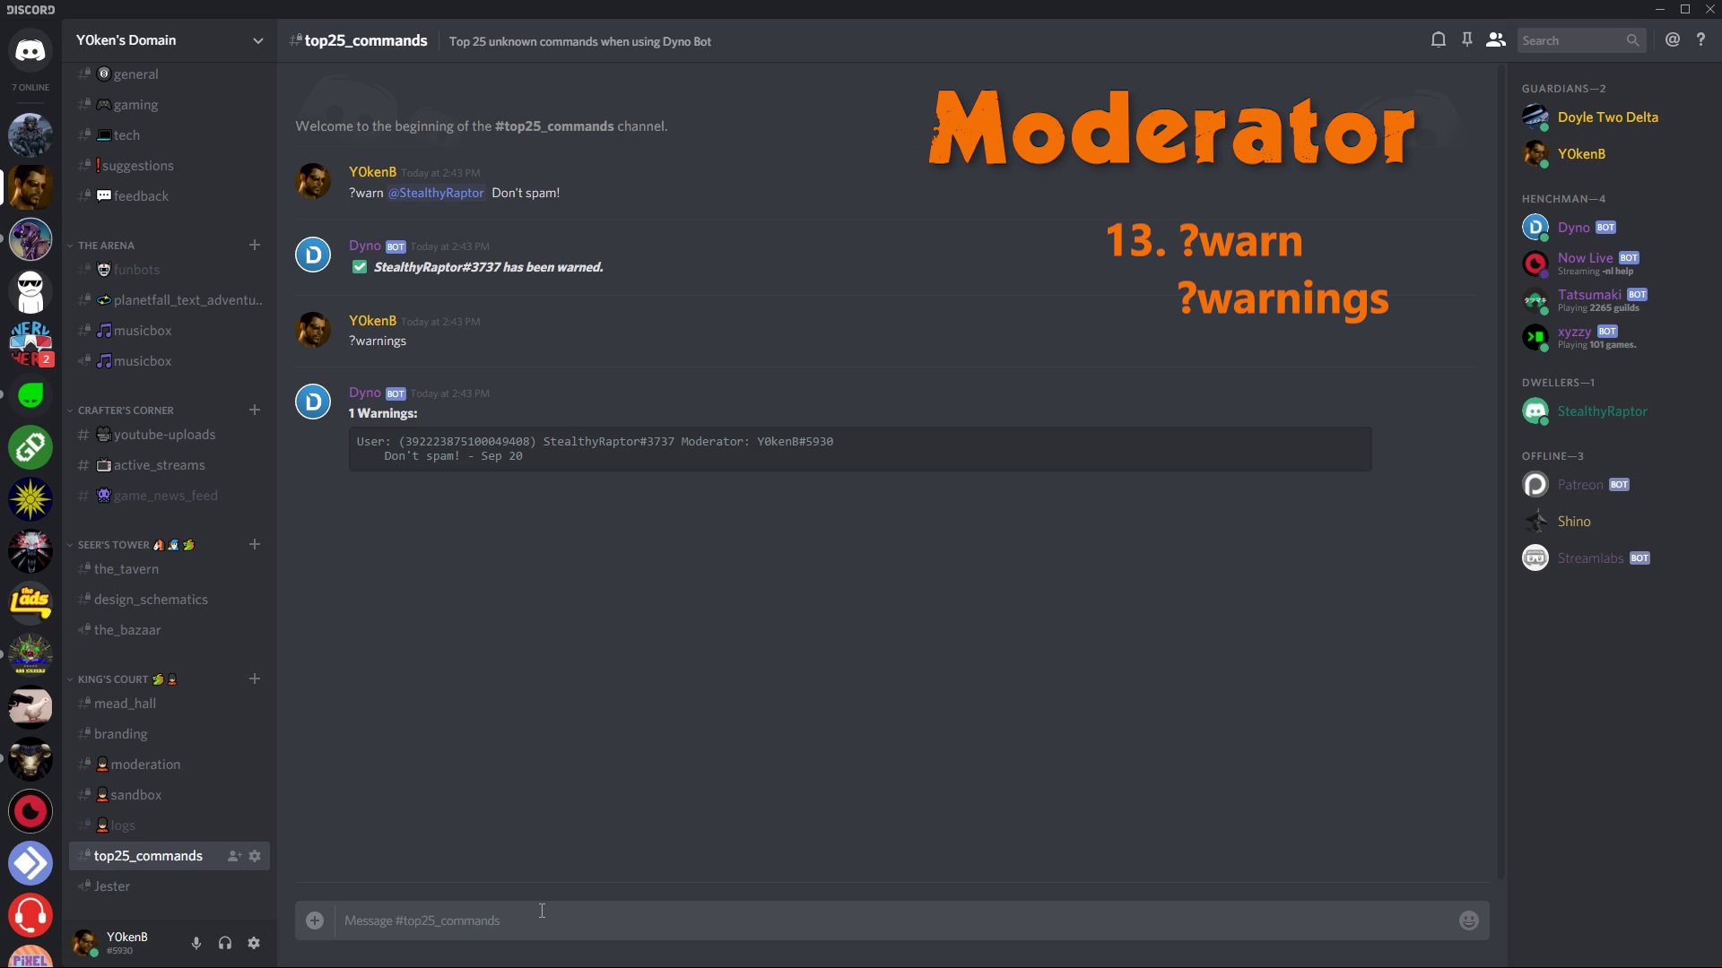
Step: Clear the Dwellers member's warnings with "?clearwarn", and recheck the warning list with "?warnings"
text(?clearwarn)
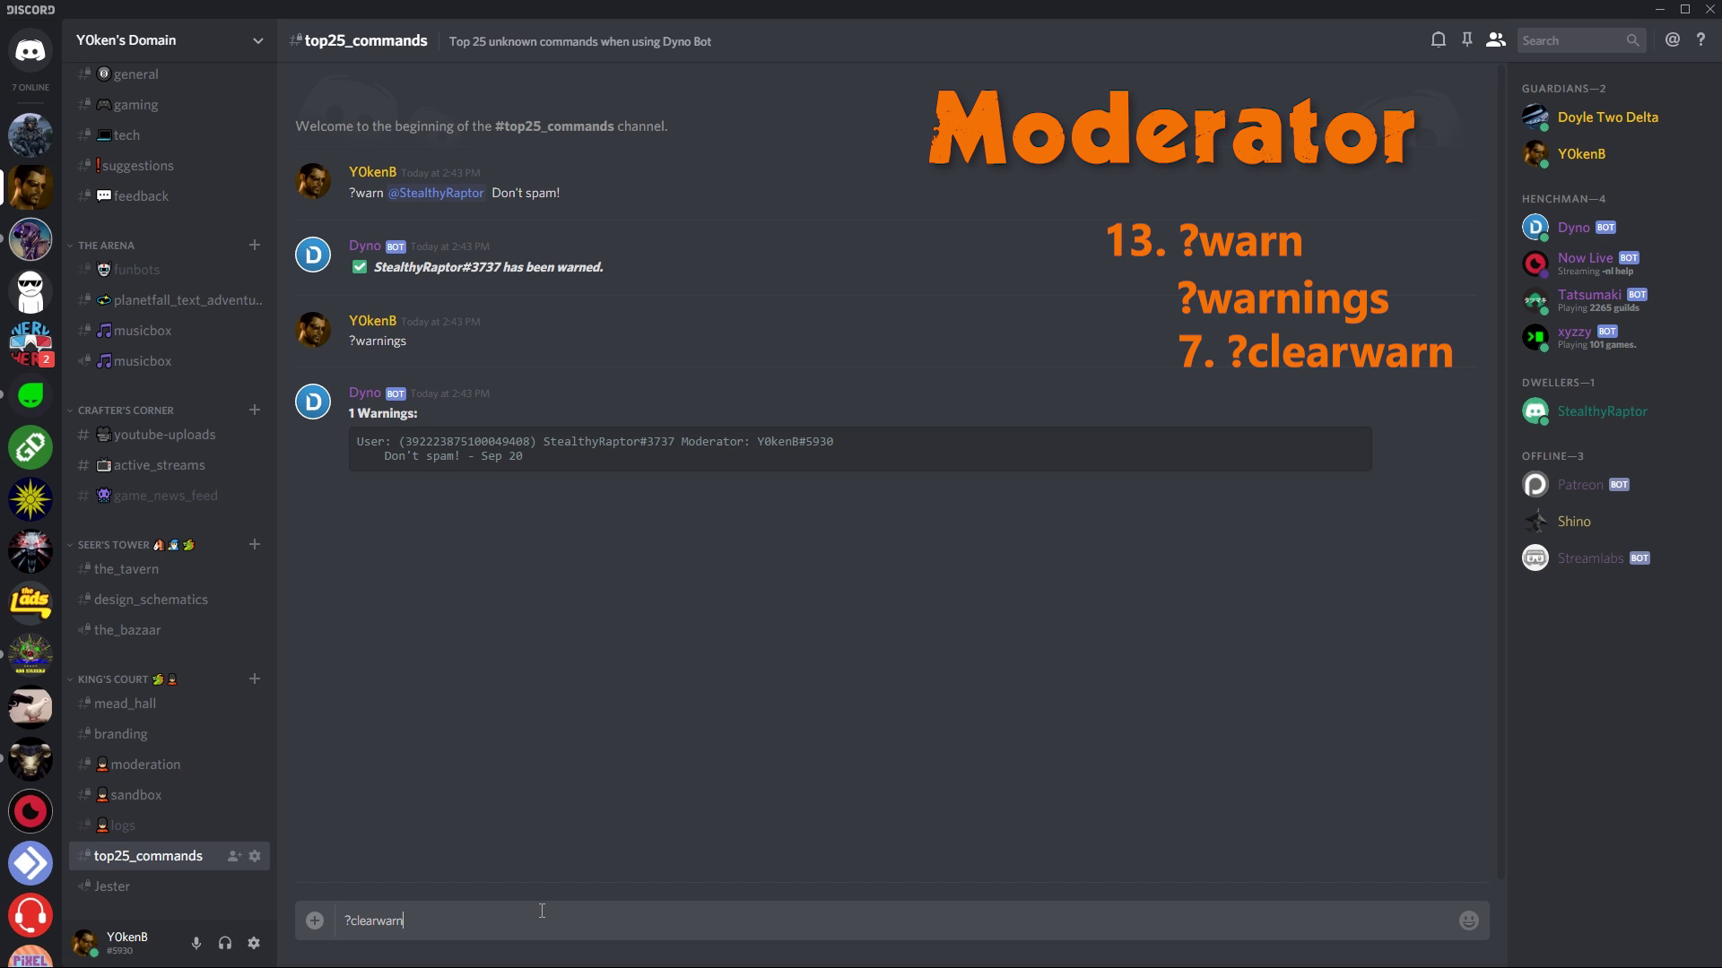
text(@st)
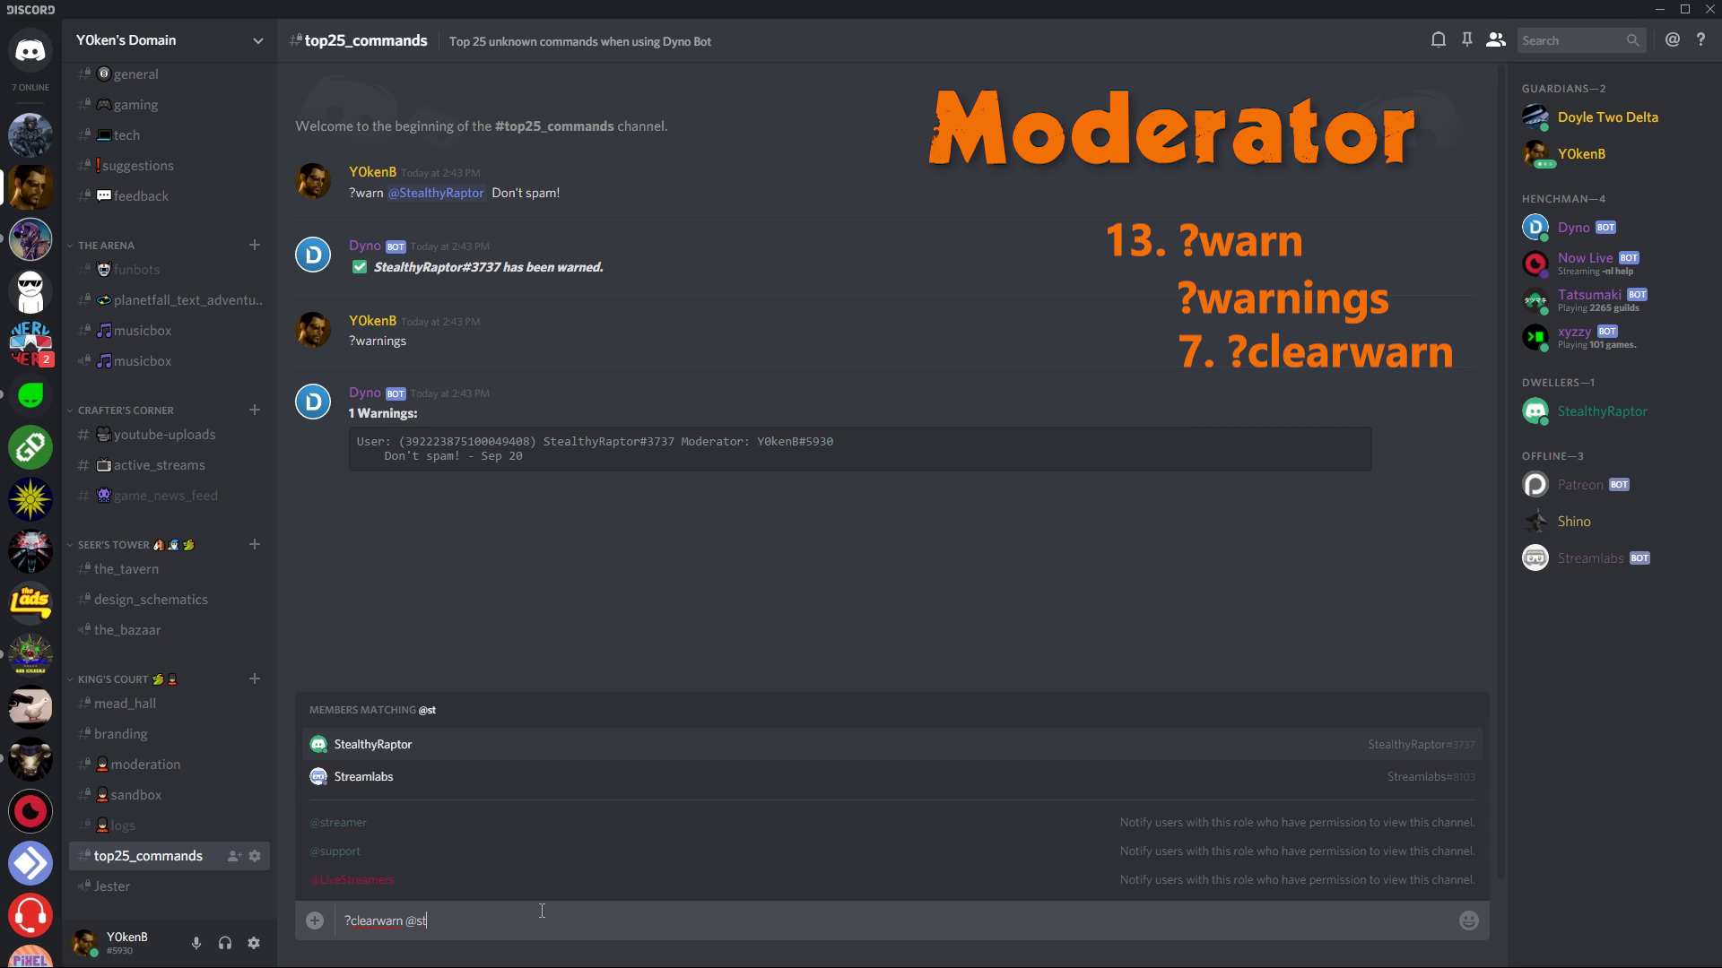
key(Return)
key(Return)
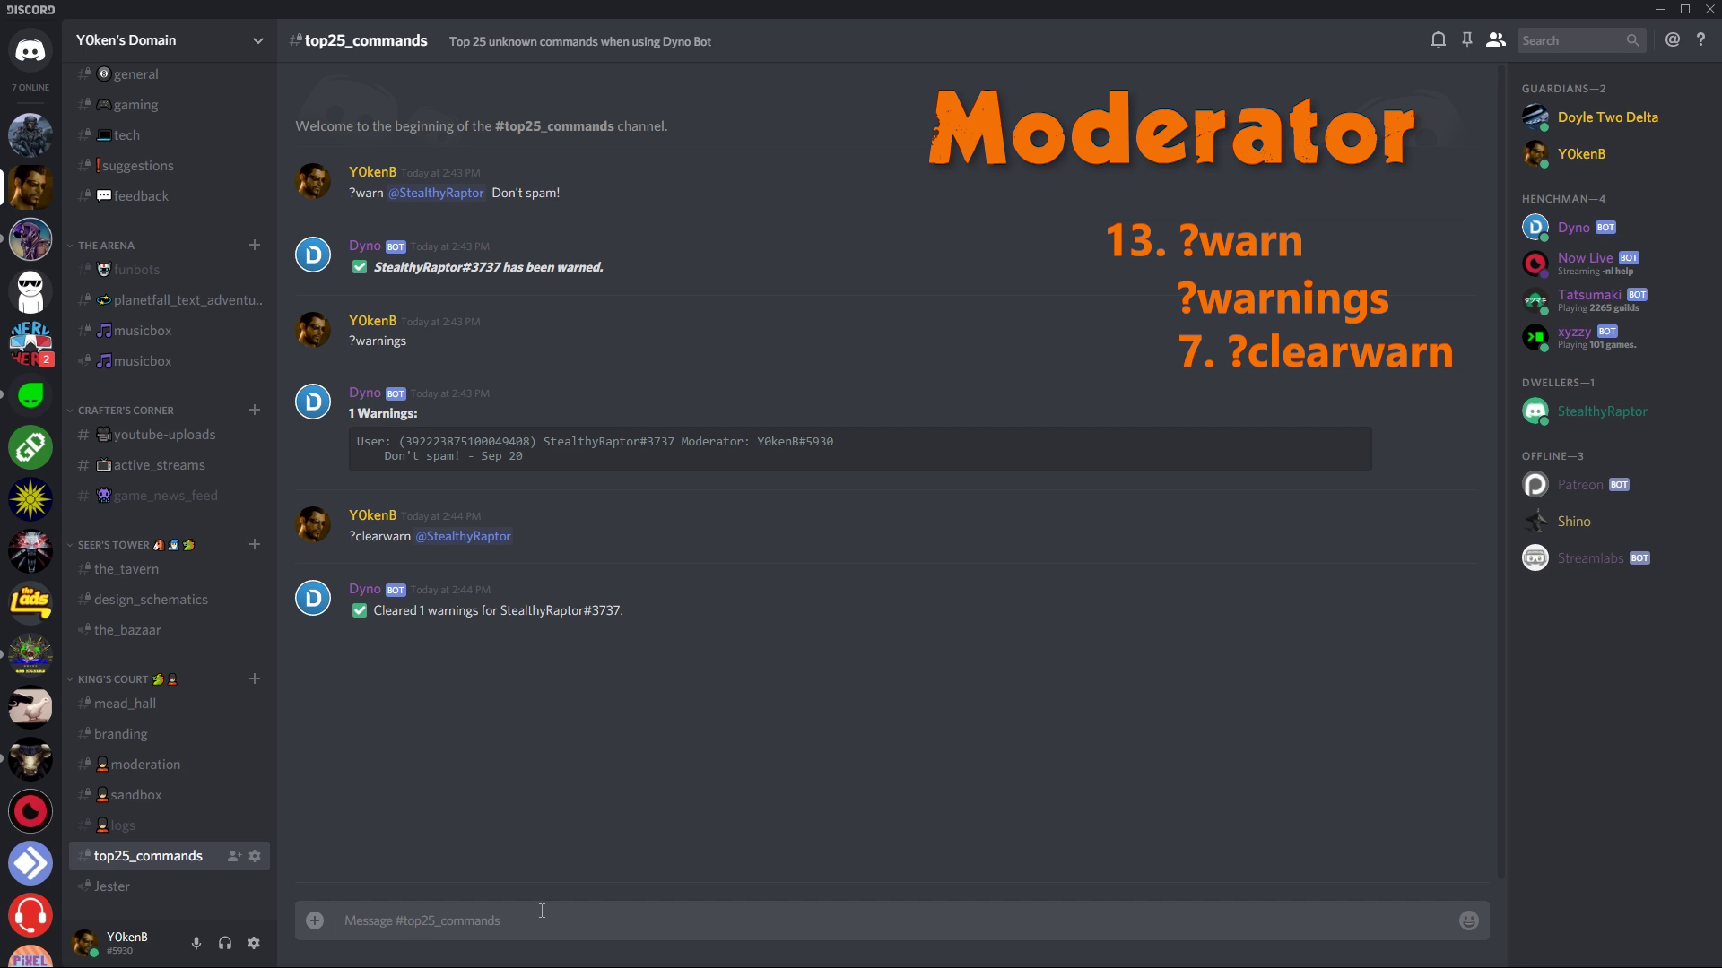
text(?warnings)
key(Return)
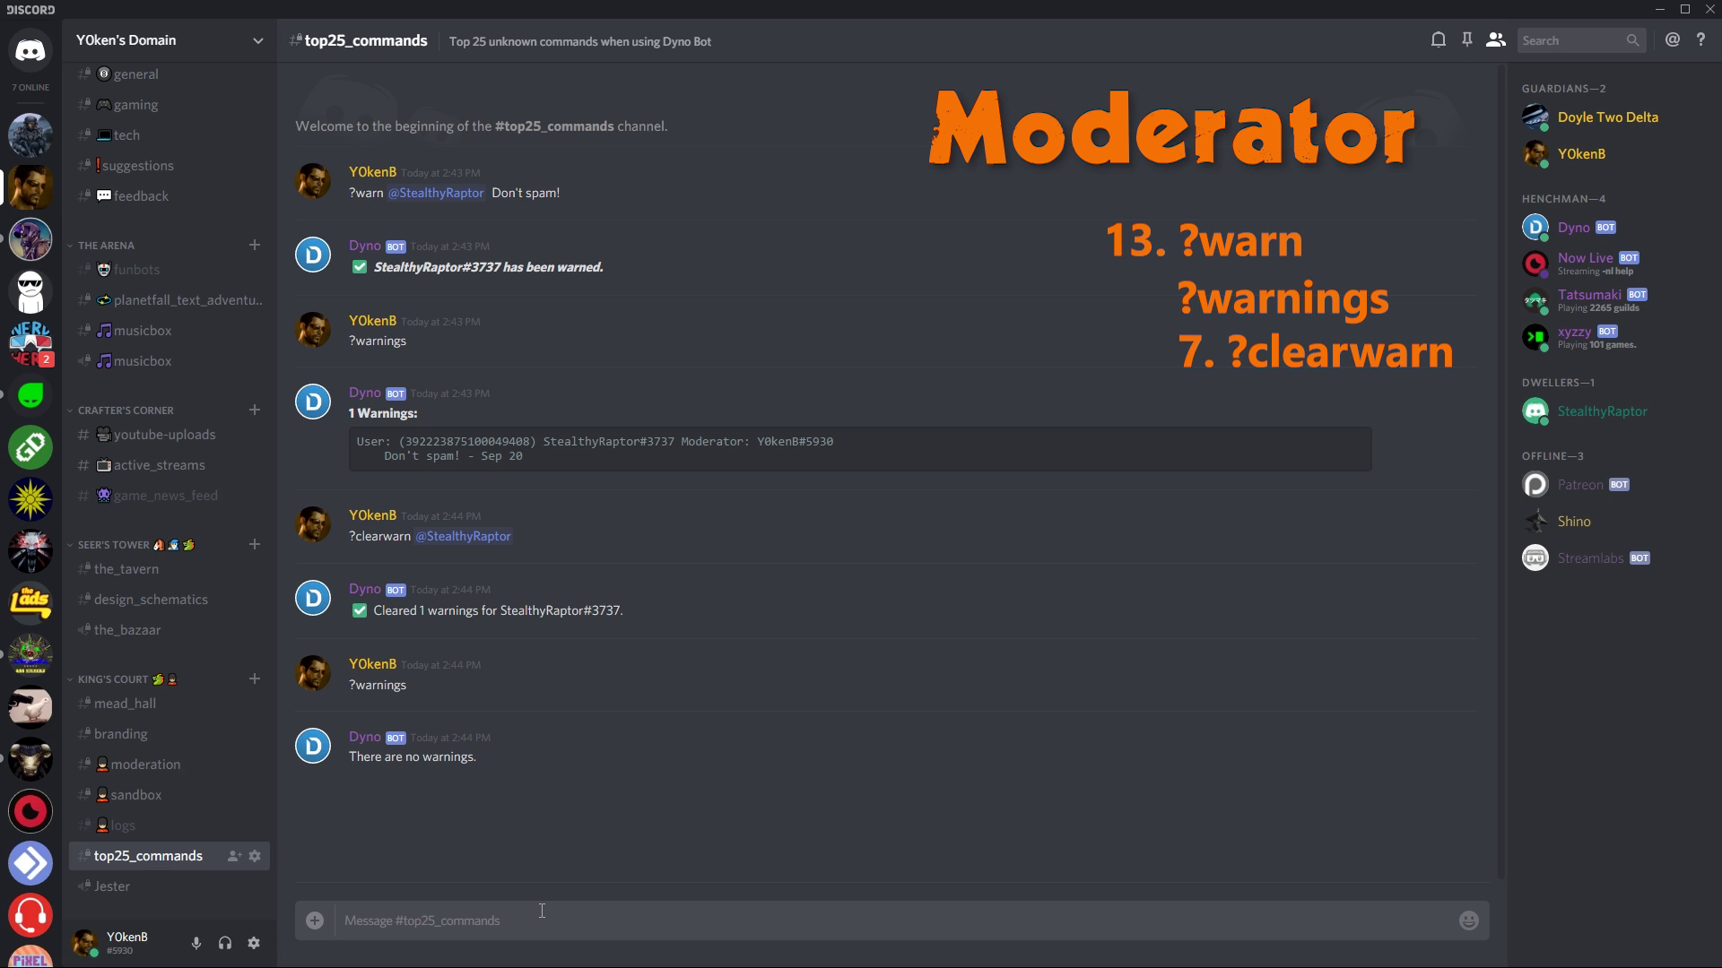
Step: Clear the channel's messages with "?clean", and bring up the usage help for "?diagnose"
text(?)
text(clean)
key(Return)
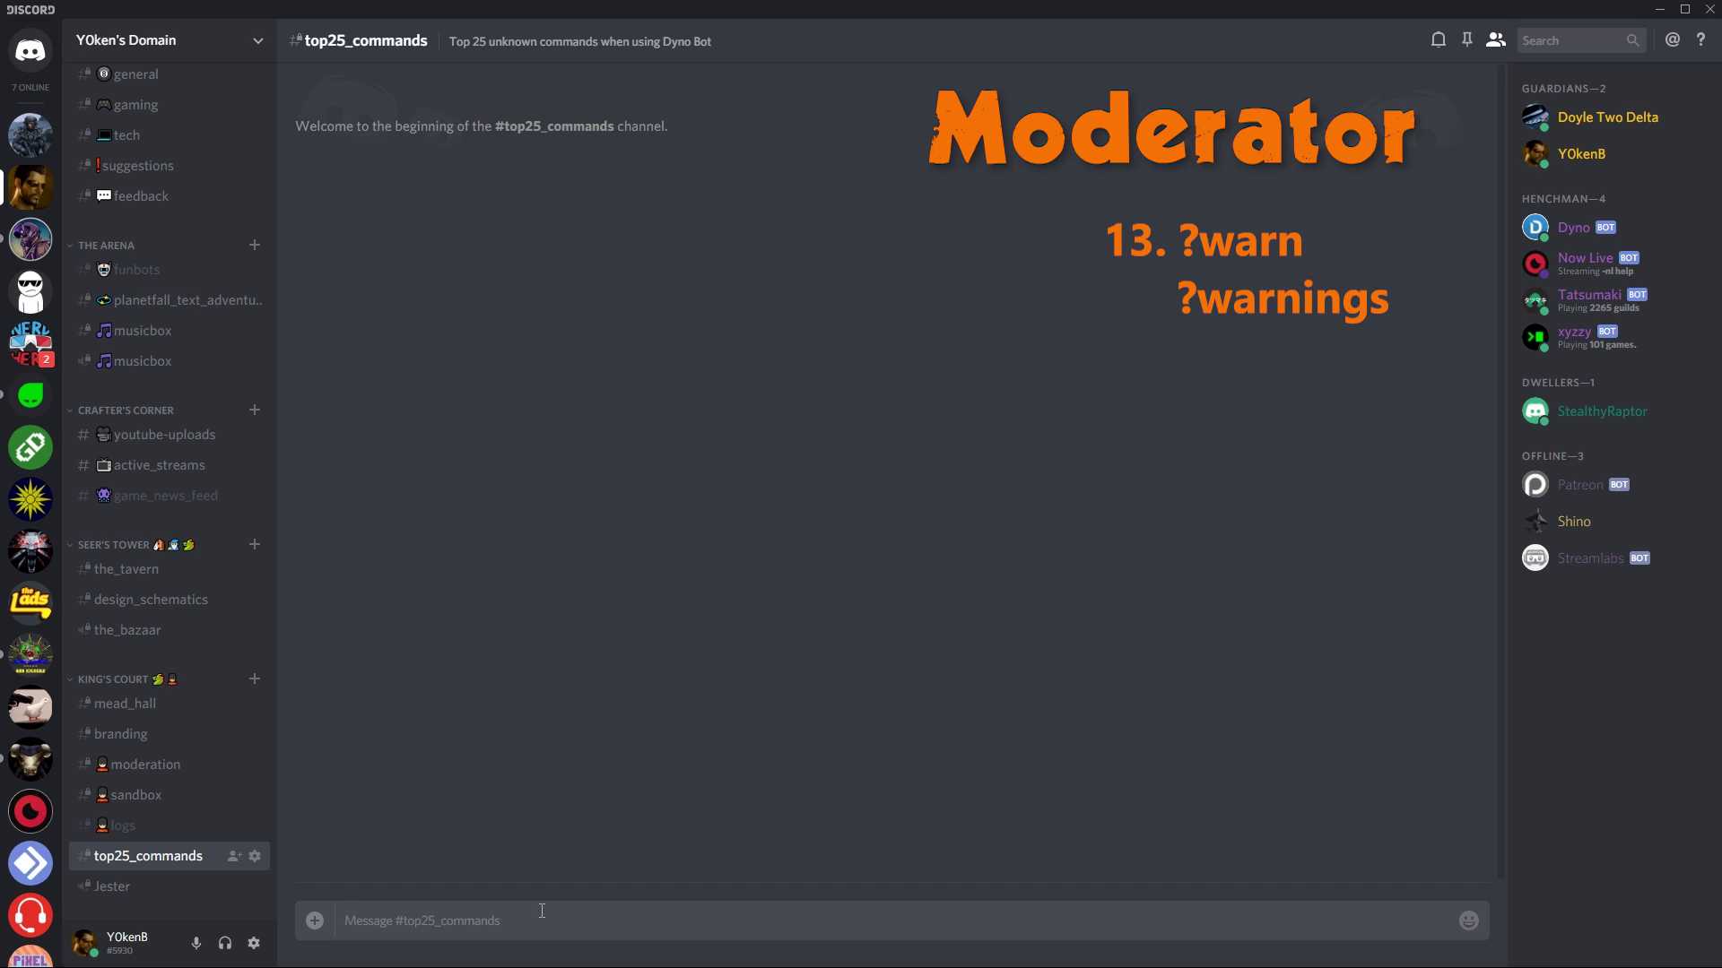
text(?diagnose)
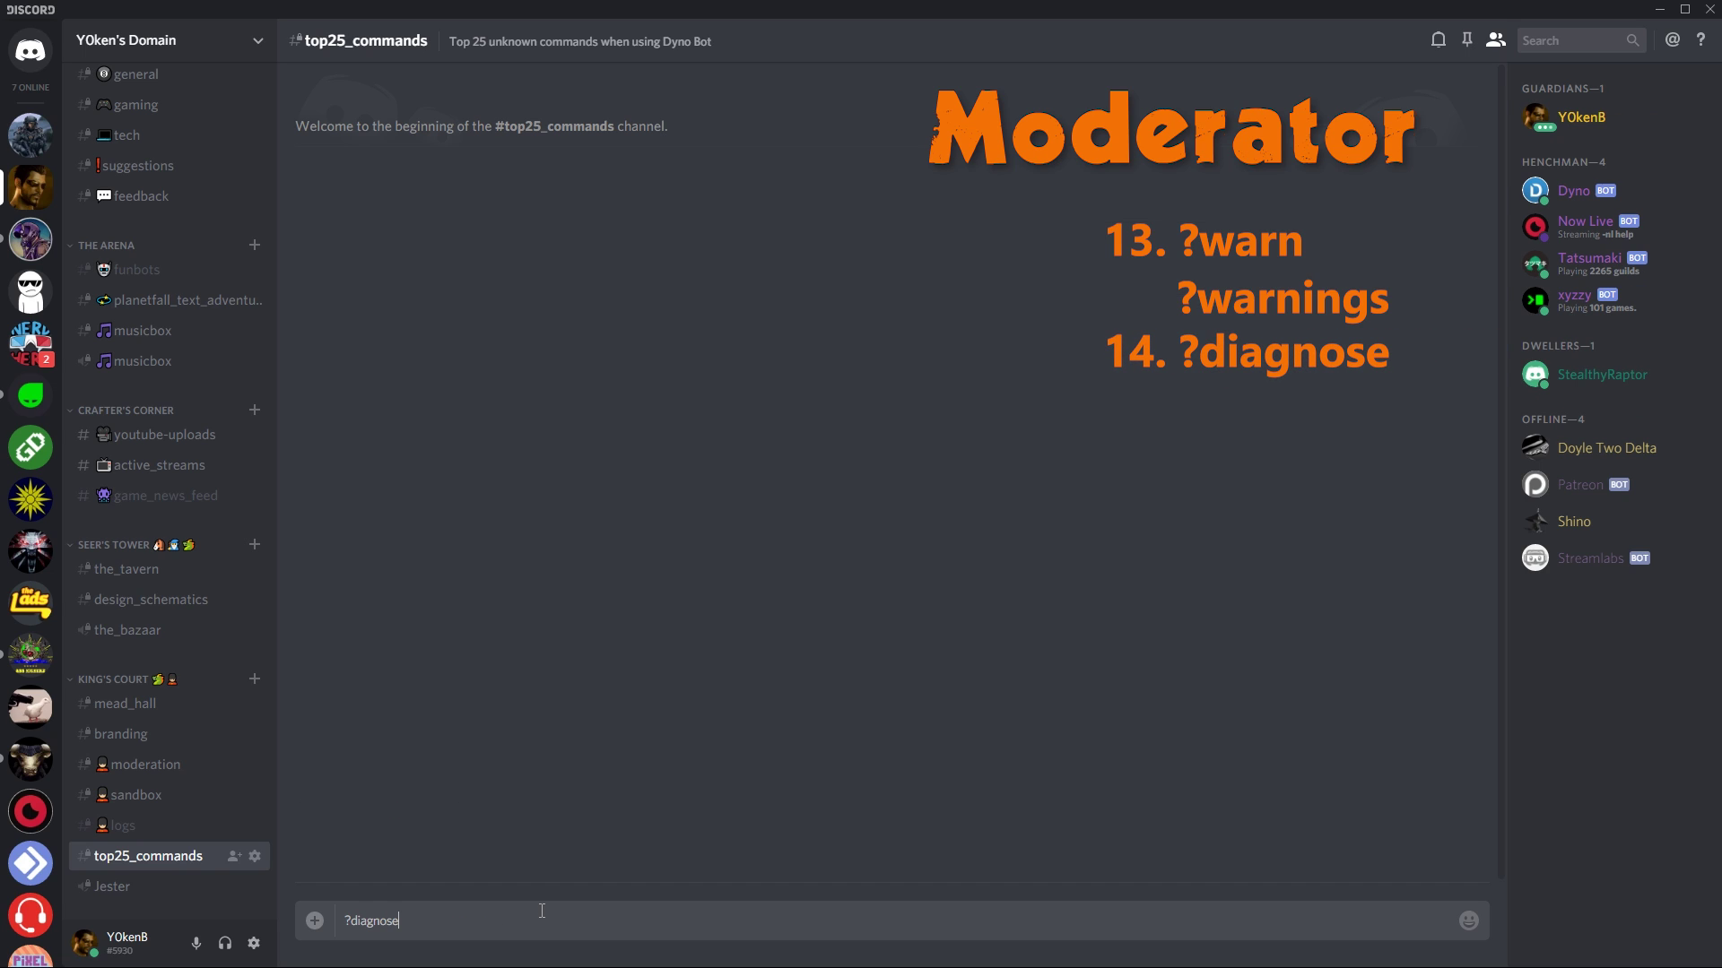
key(Return)
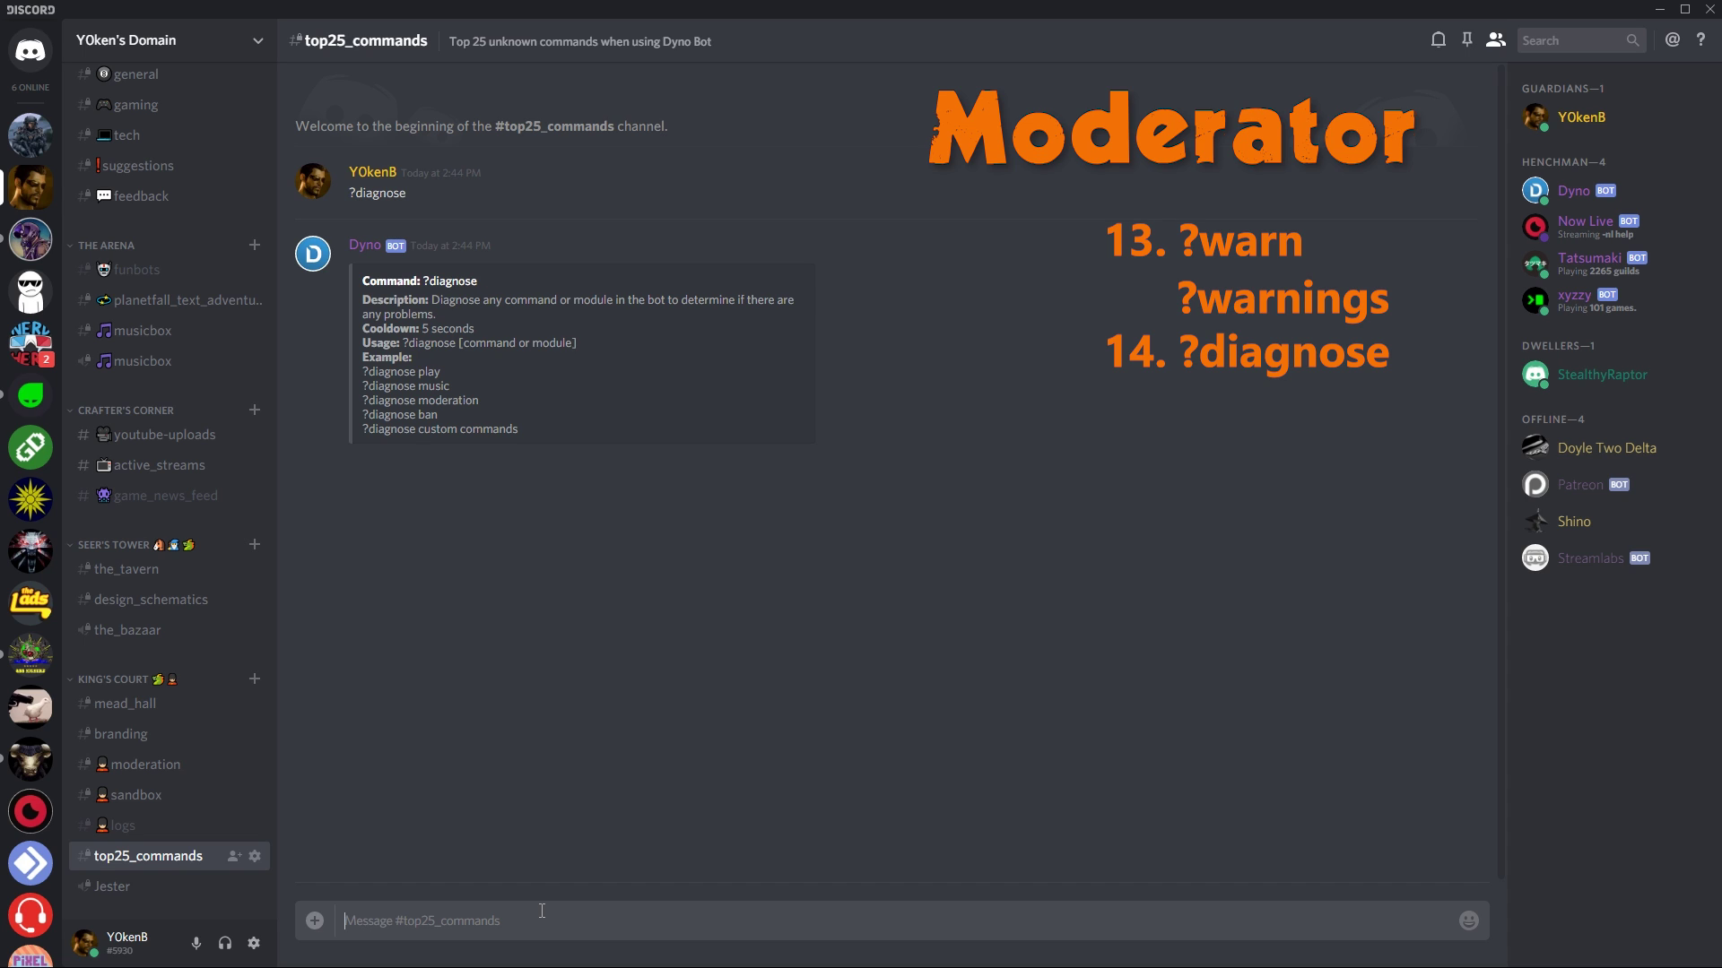
text(?diagnose purge)
key(Return)
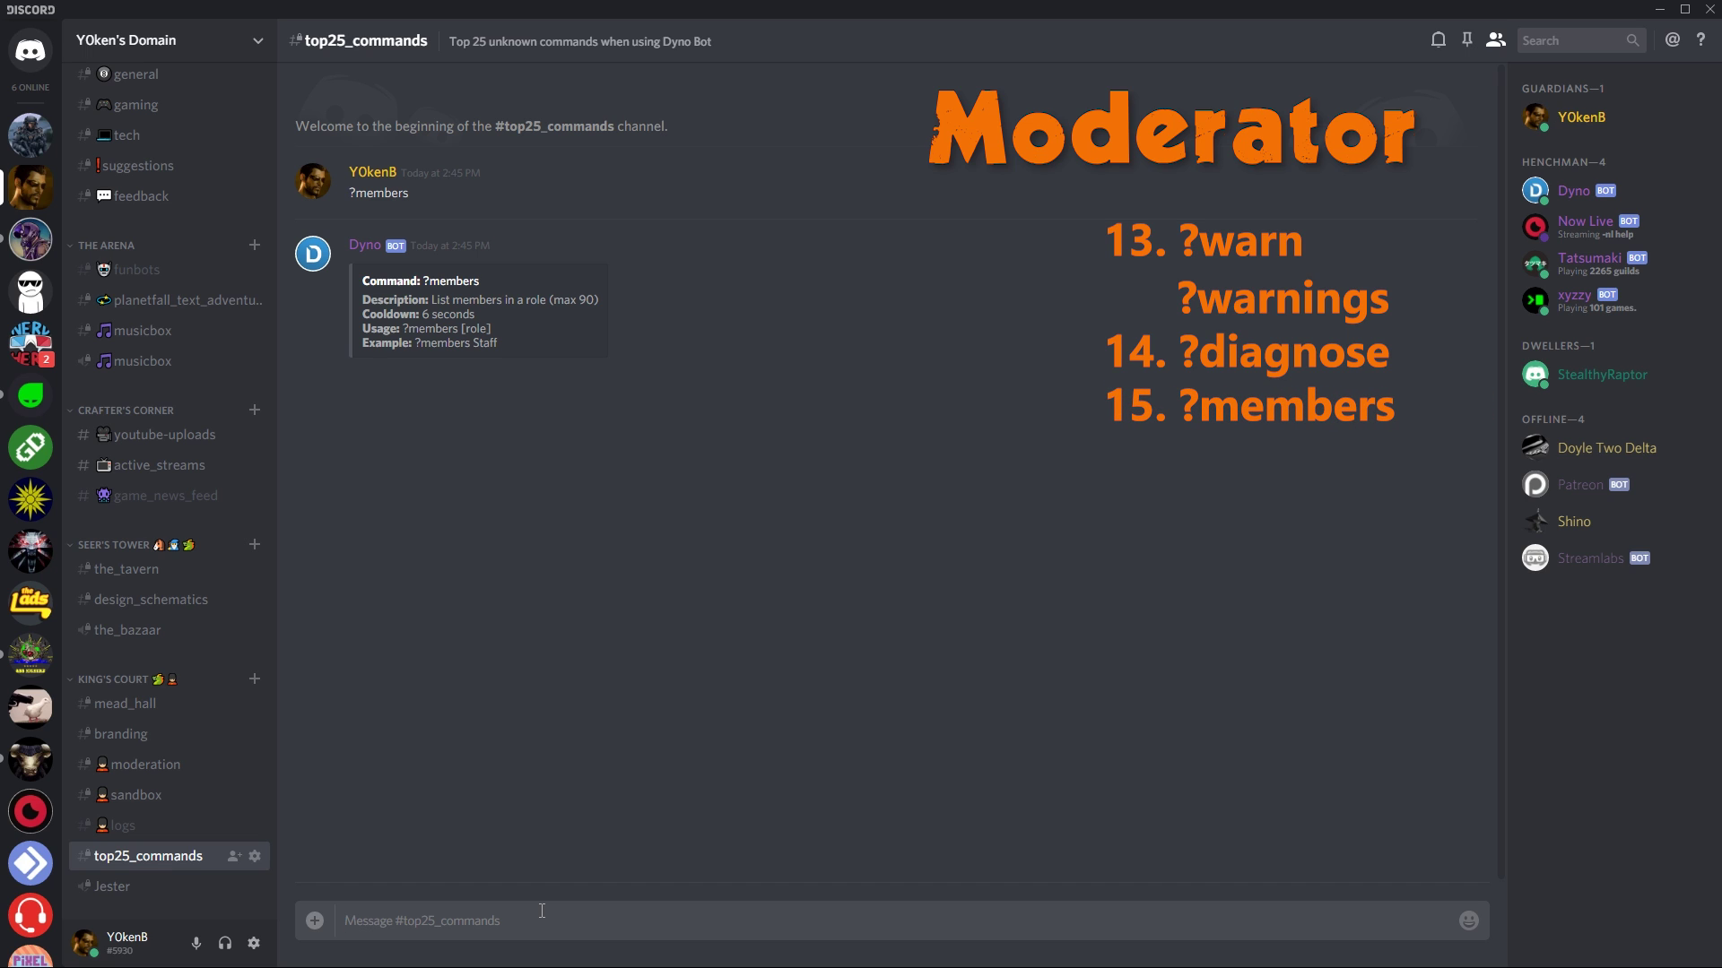
text(?members @Guar)
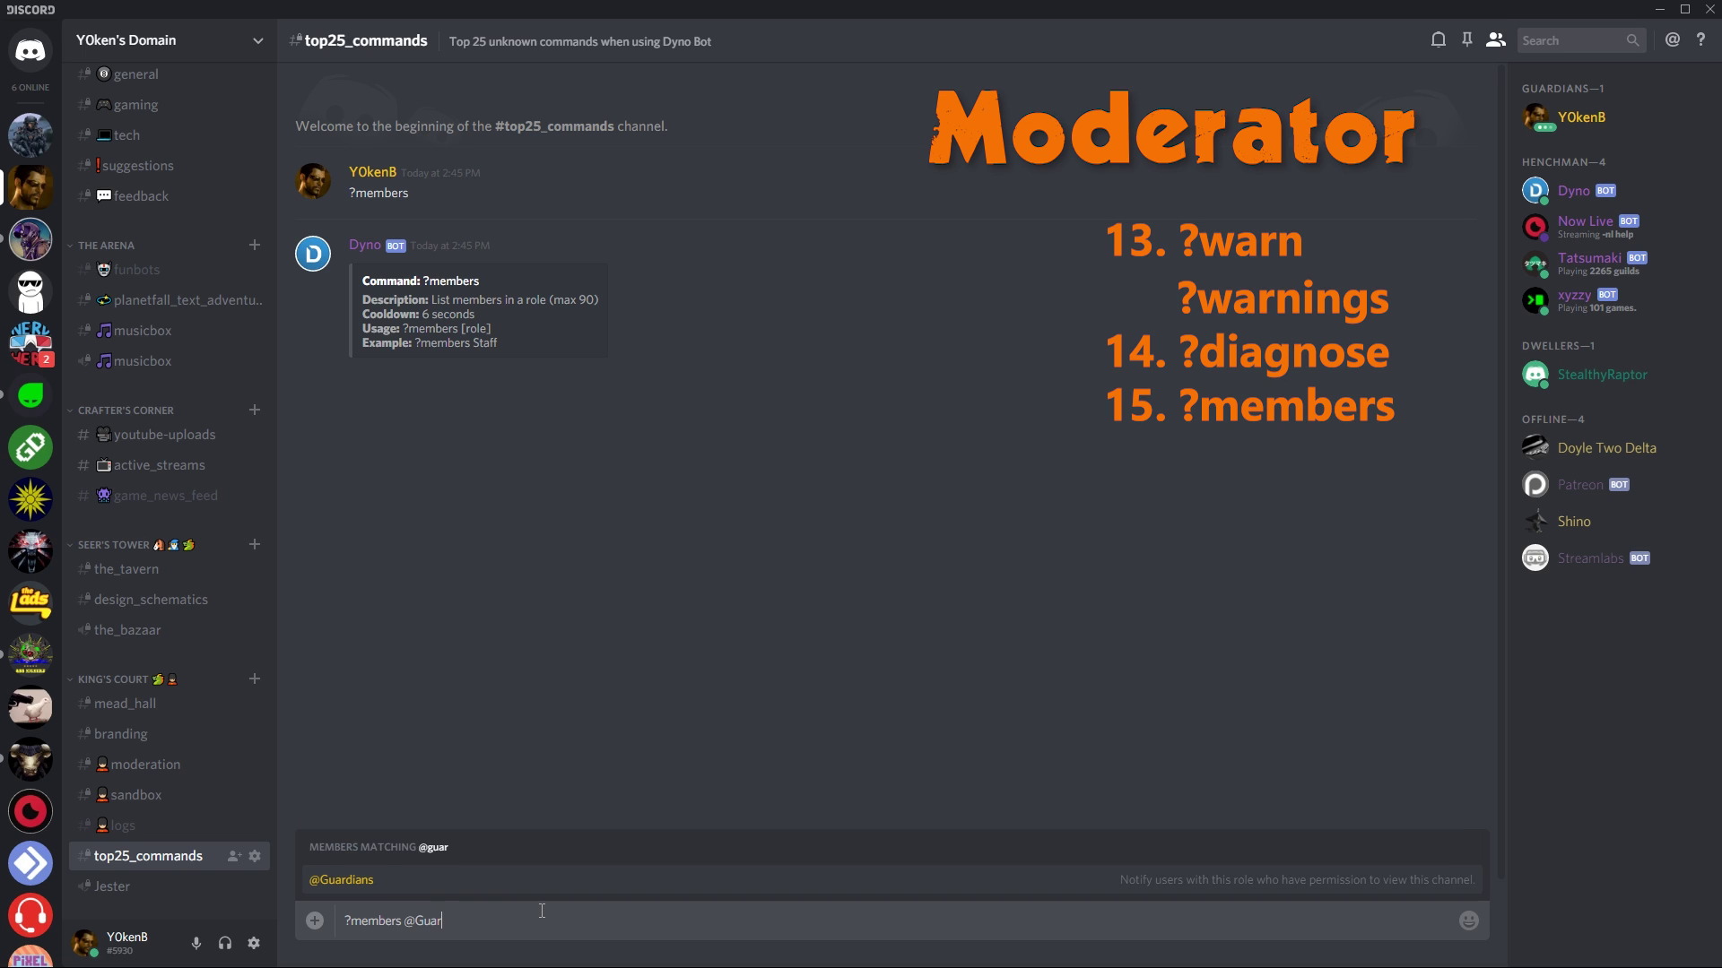
key(Tab)
key(Return)
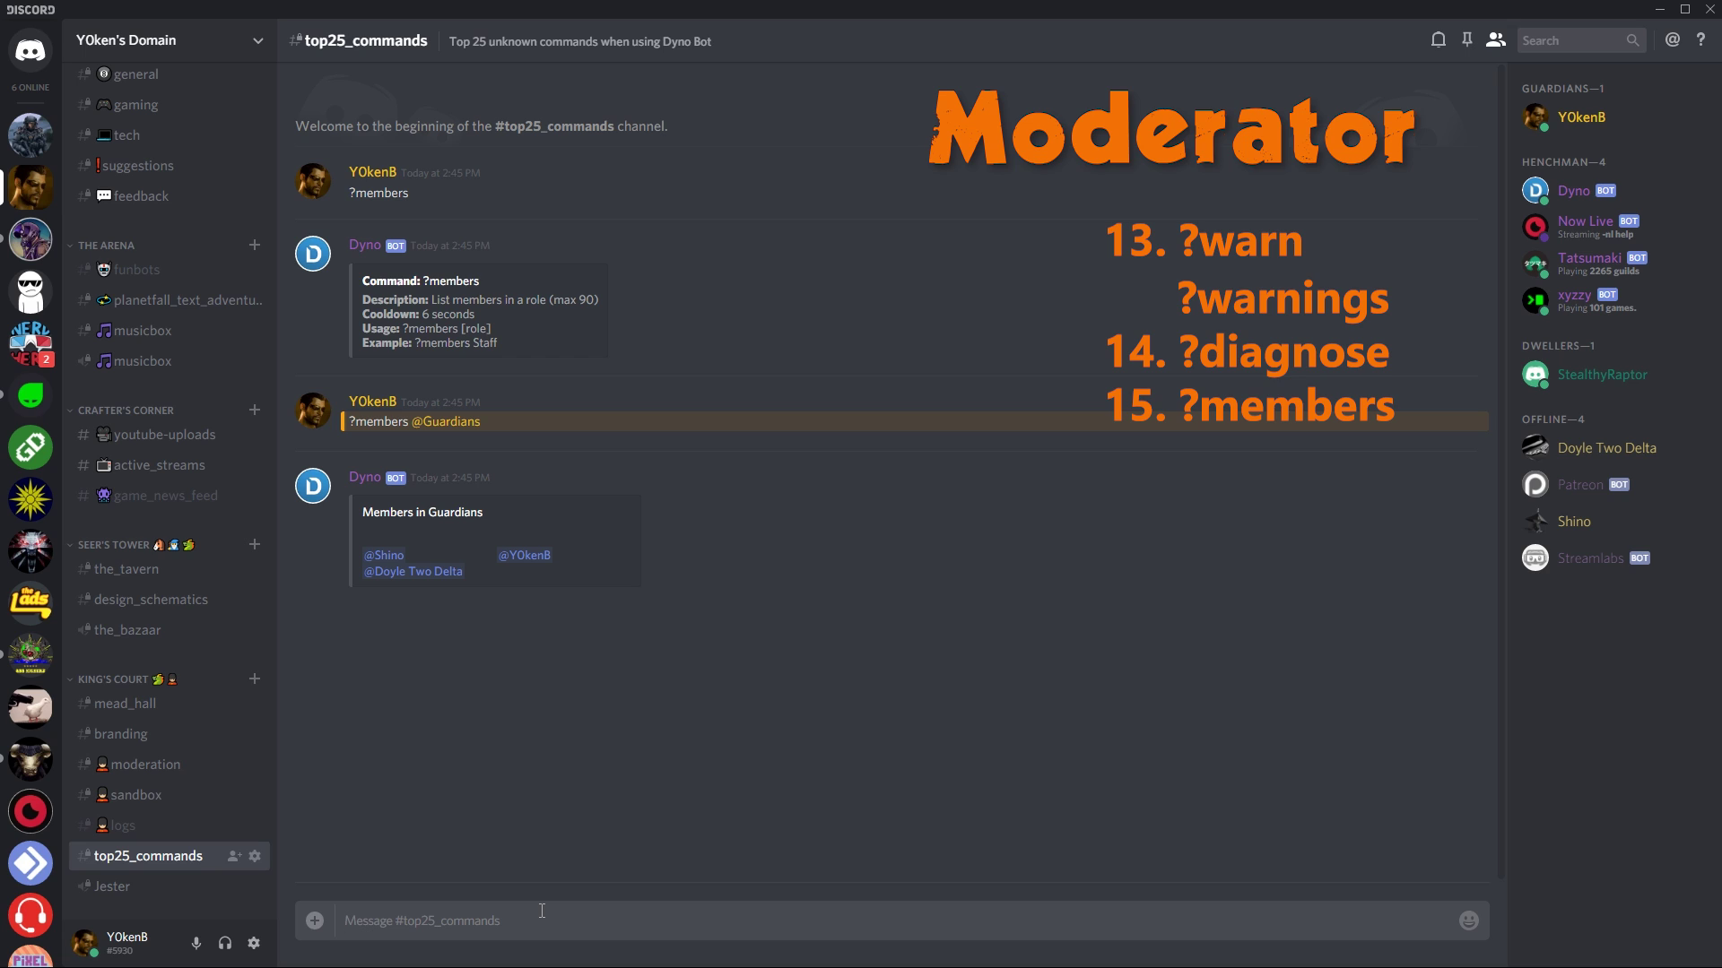
Step: Clear the channel's messages with "?clean", and send "?rolepersist" mentioning only the Dwellers member to bring up its usage help
text(?clean)
key(Return)
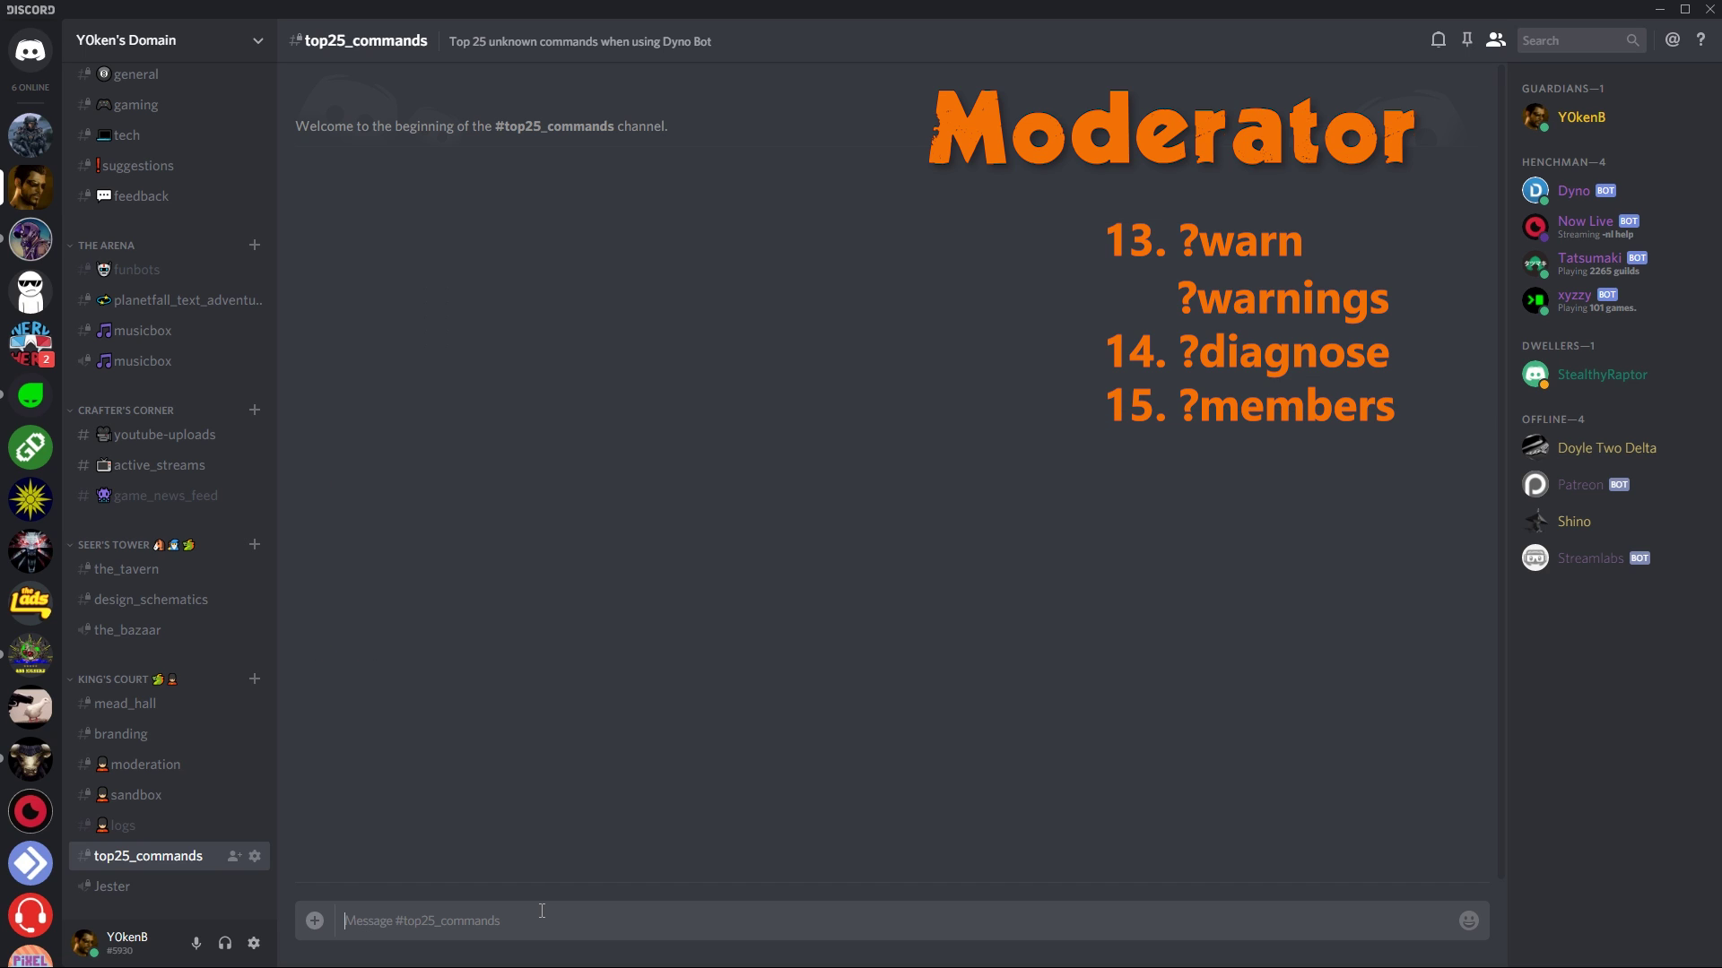
text(?role)
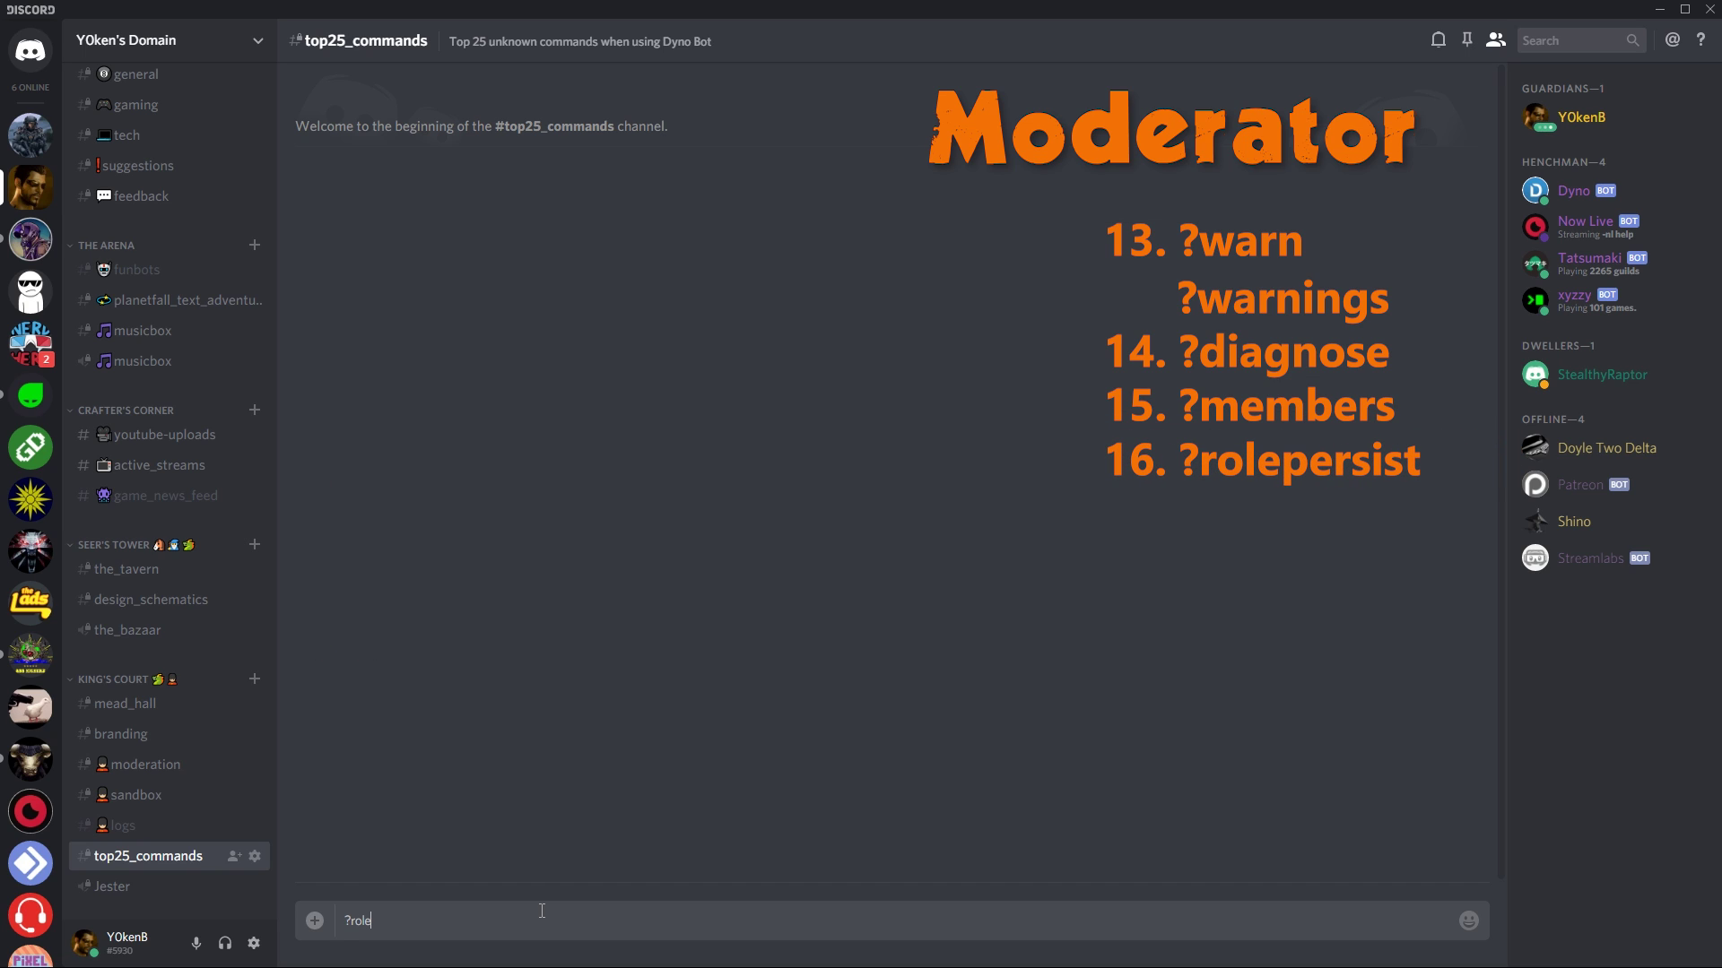
text(persist)
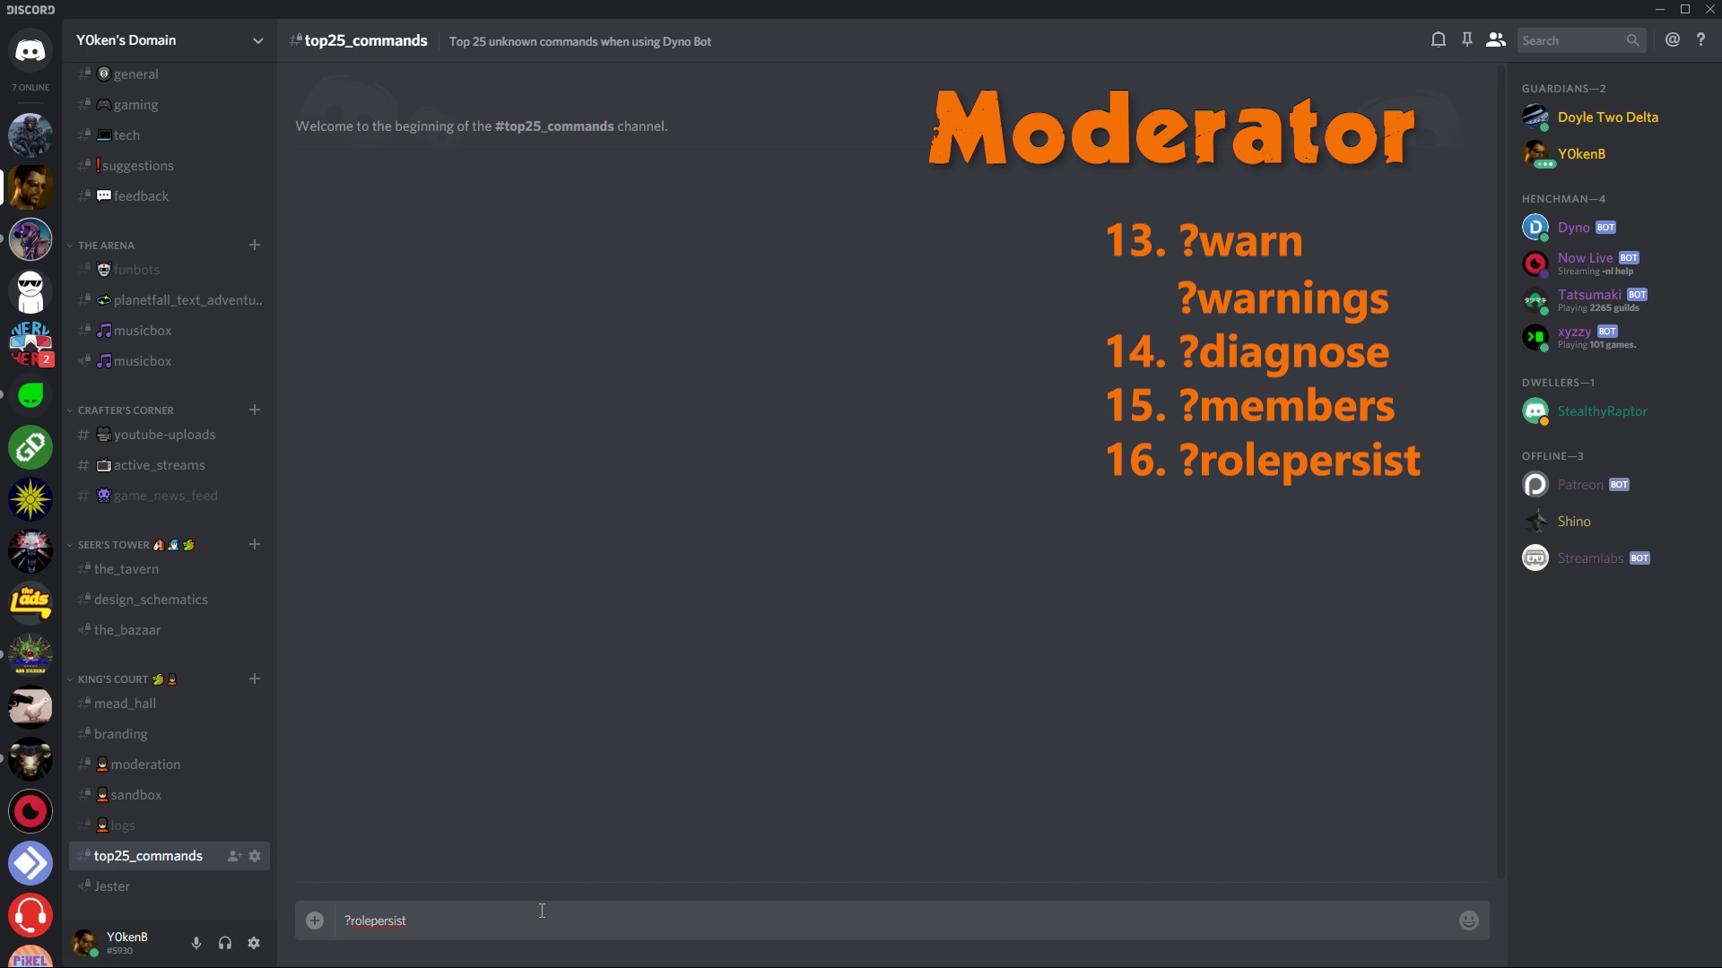
text( @ste)
key(Tab)
key(Return)
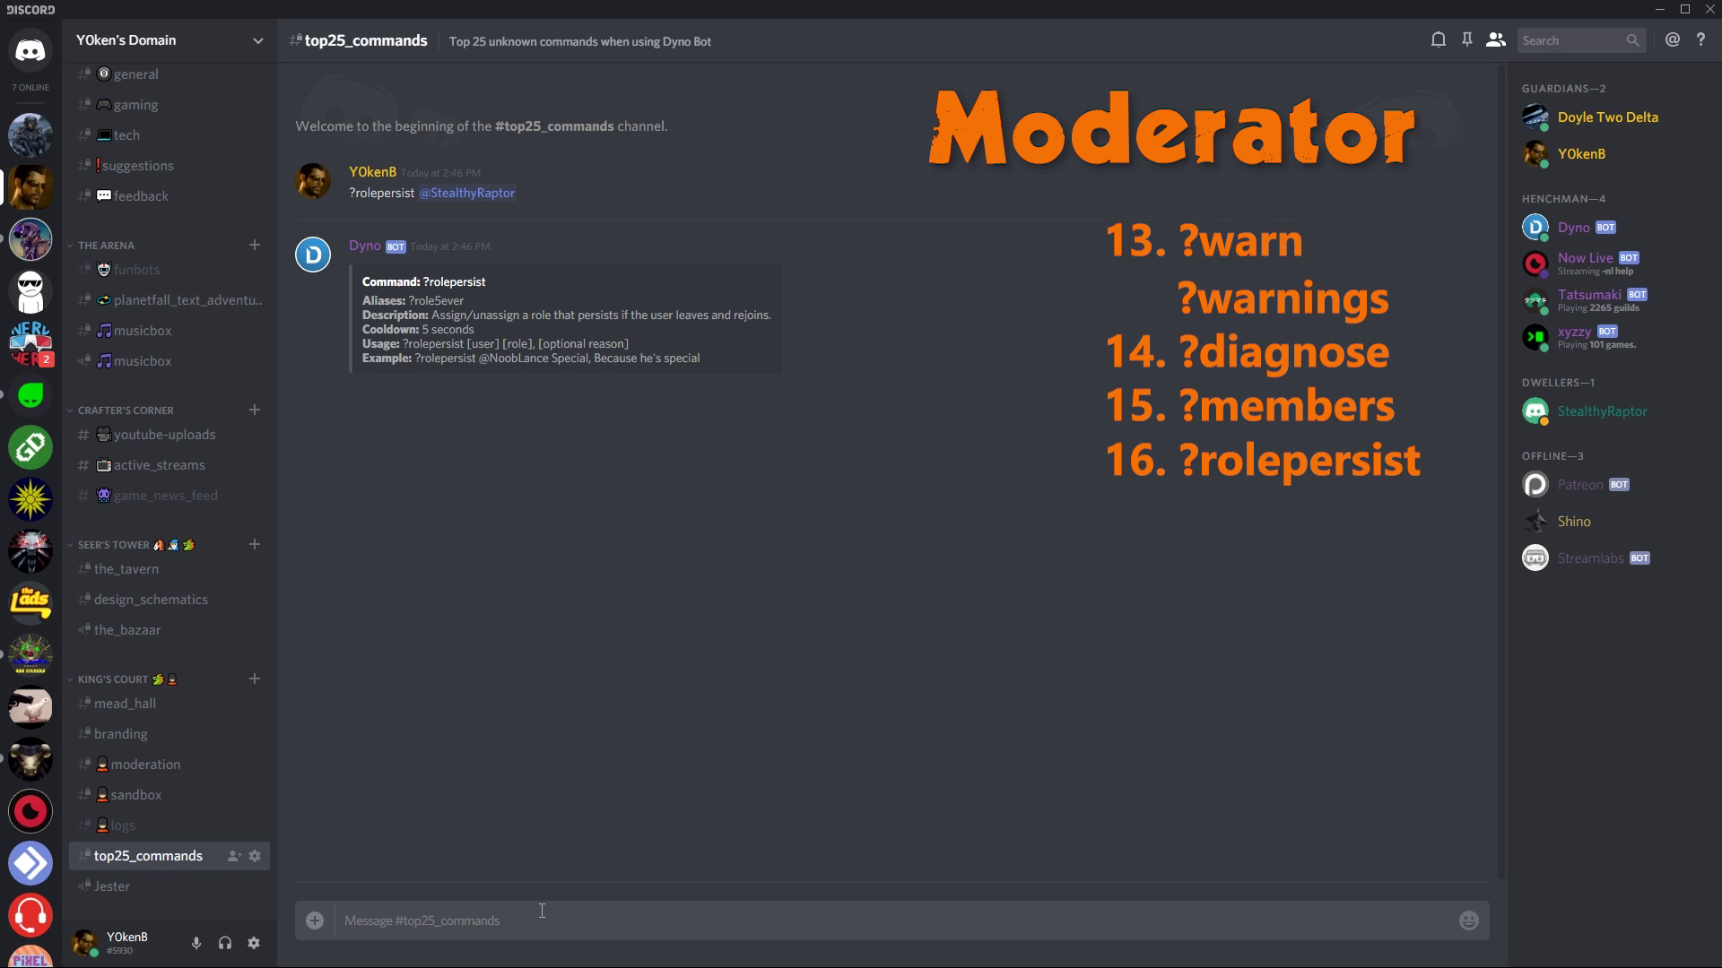
Step: Use "?rolepersist" on the Dwellers member with the role Dweller and the reason "because you're coolios"
text(?rolepersist @St)
key(Tab)
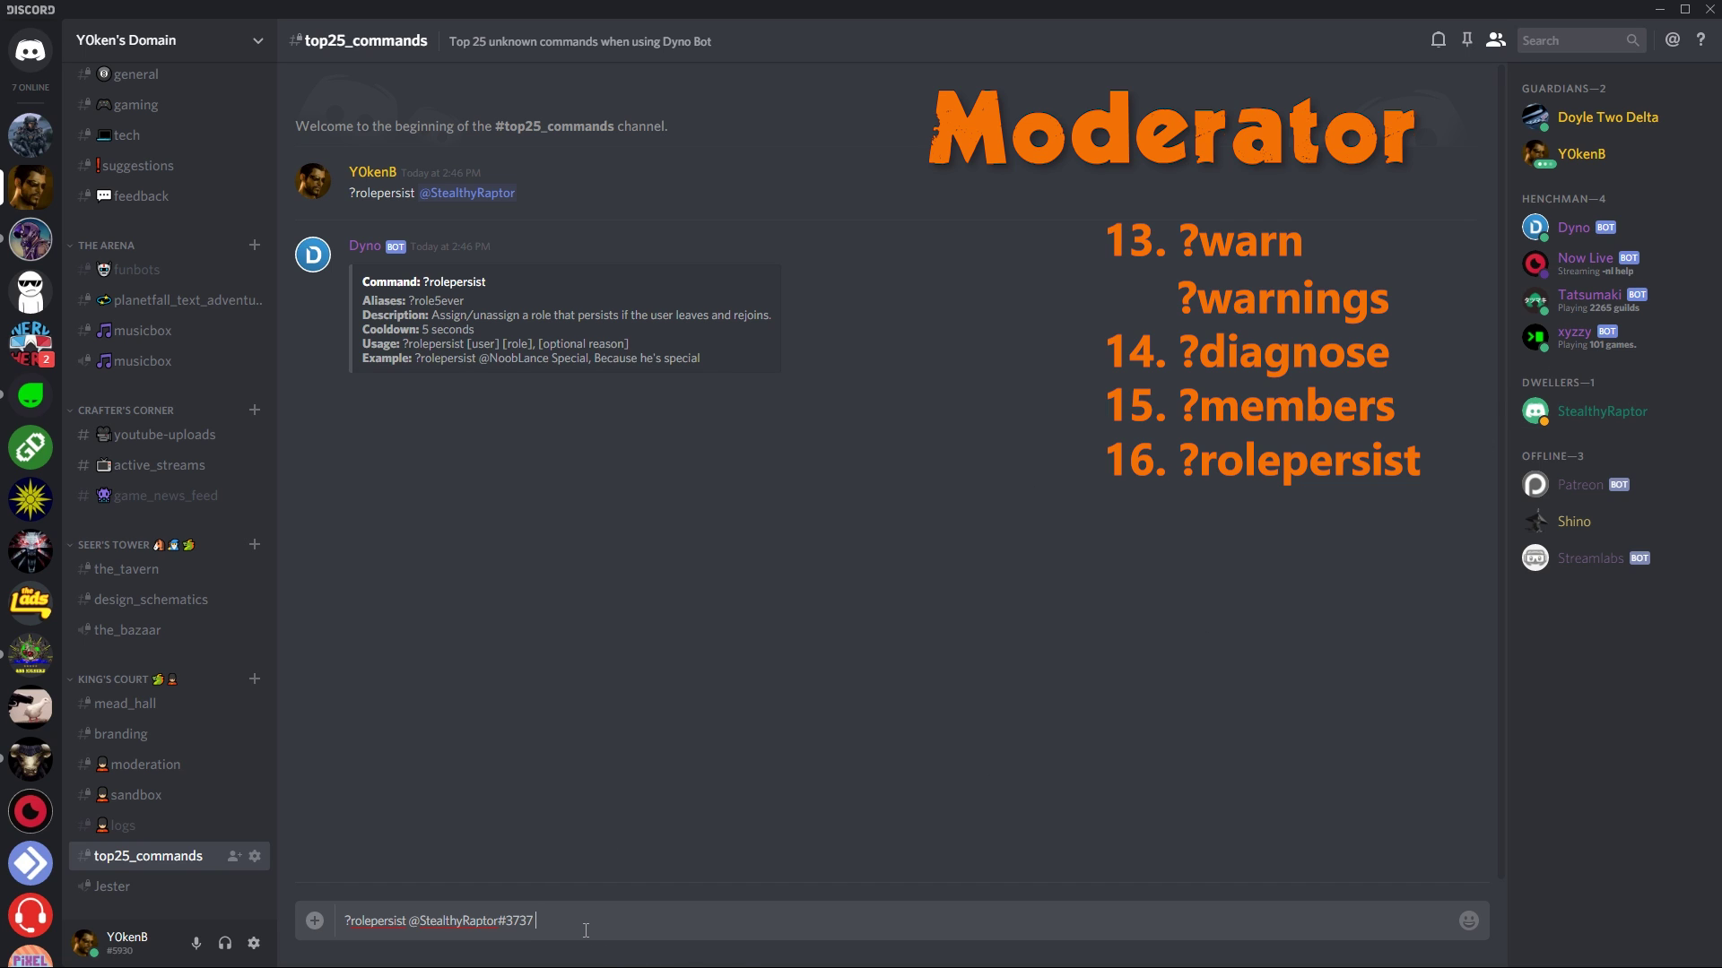
text(@dwe)
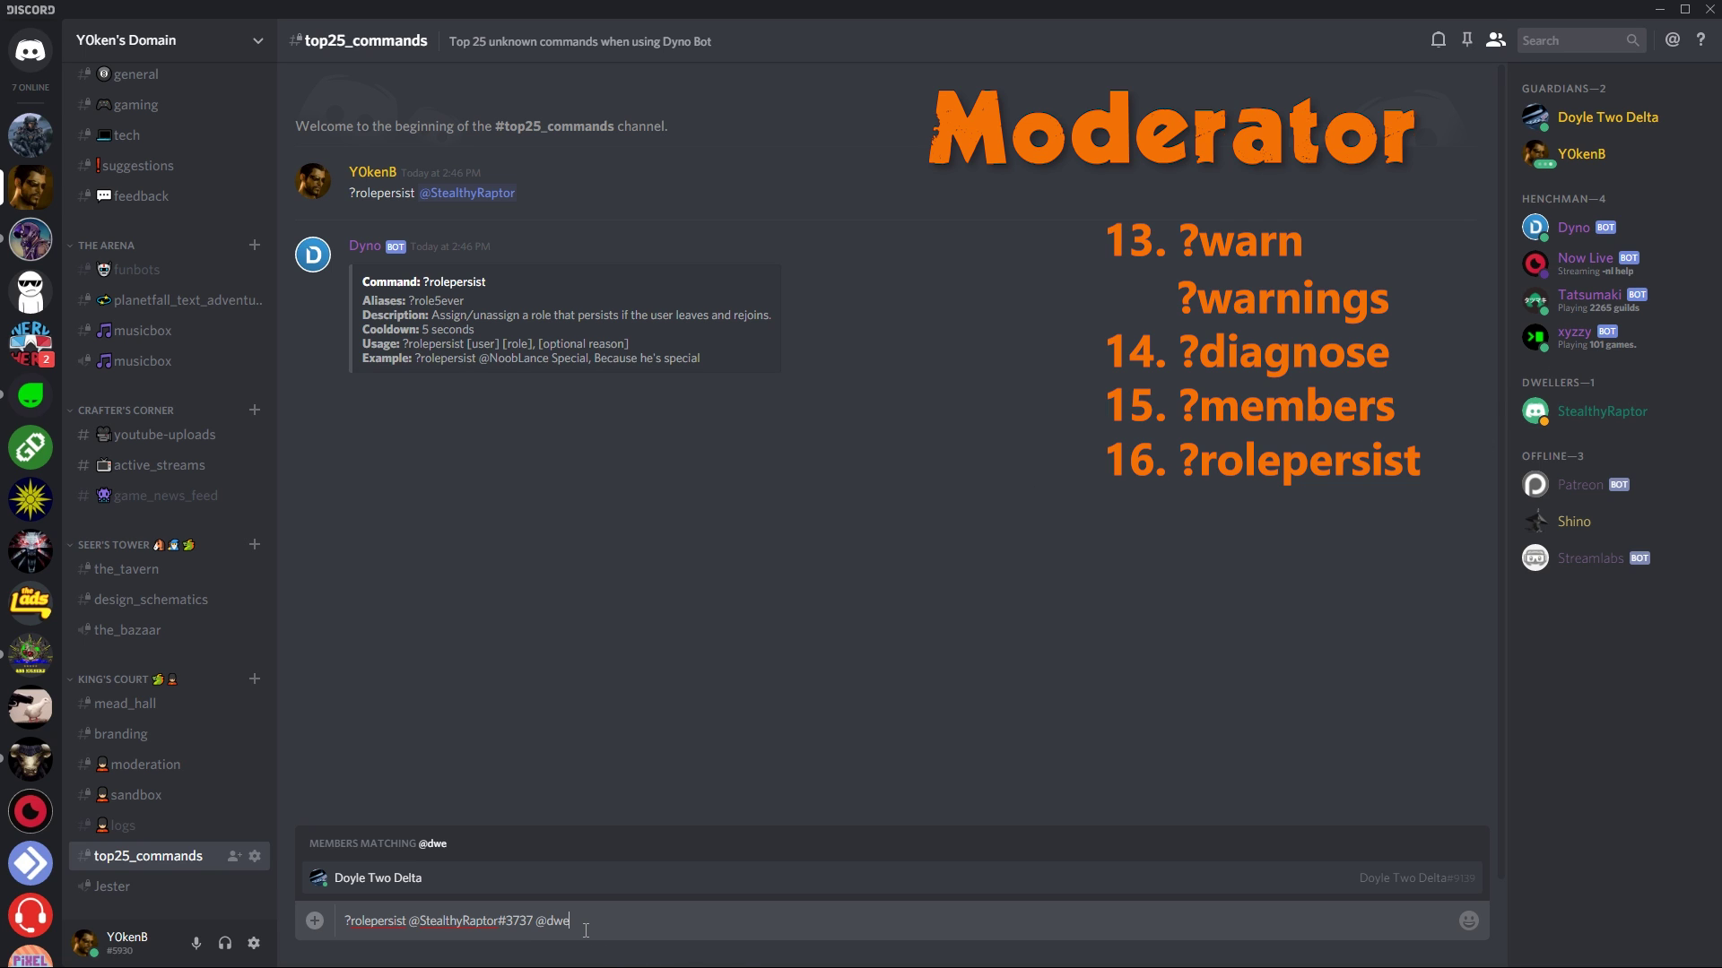
key(BackSpace)
key(BackSpace)
key(BackSpace)
key(BackSpace)
text(Dweller)
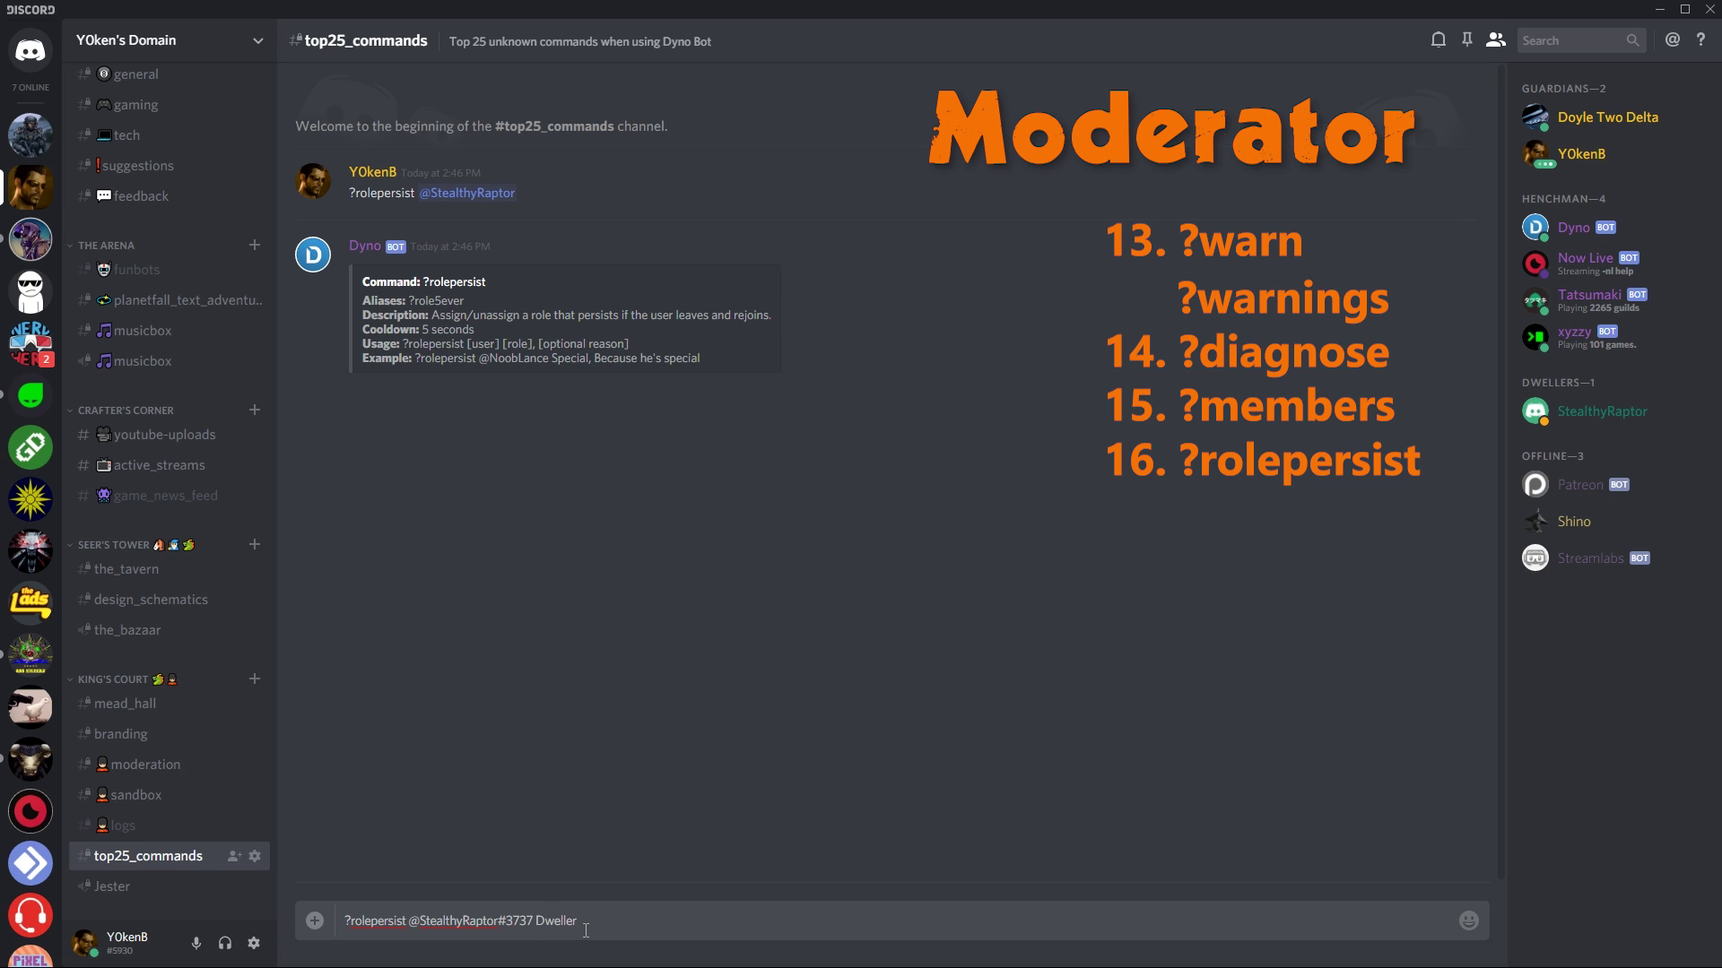
text(, becaues)
key(BackSpace)
text(se you're coolios)
key(Return)
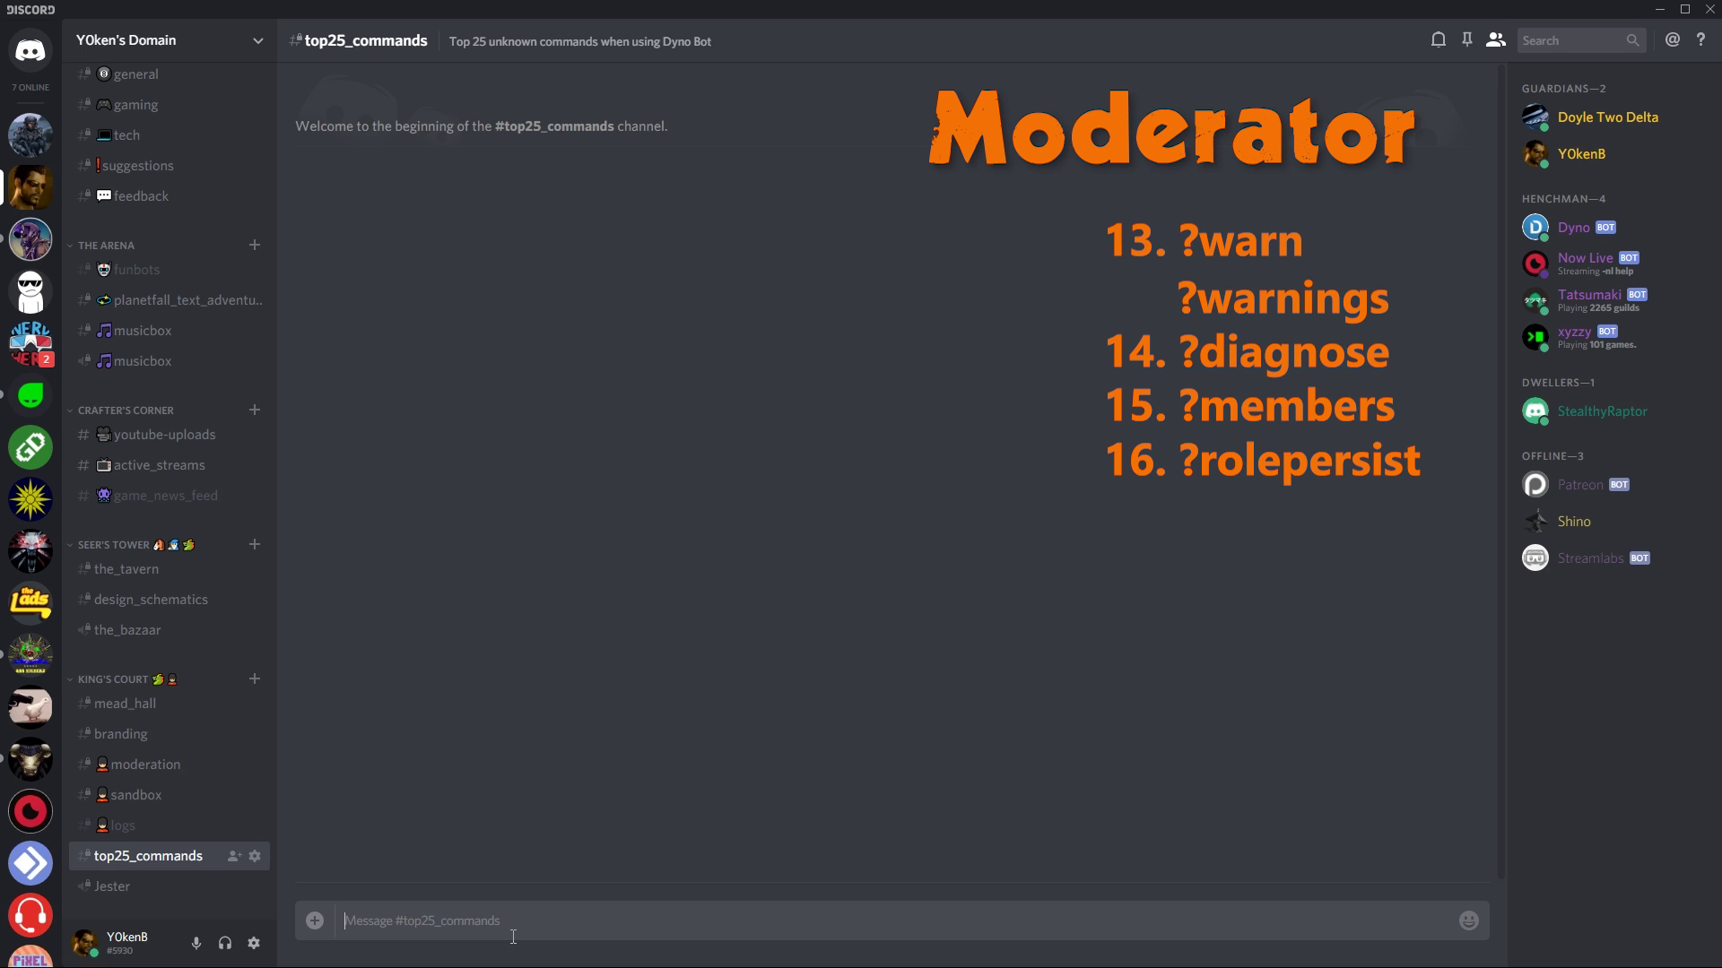
Step: Bring up the usage help for "?lock", and lock #top25_commands for 1h with the message "stop highlighting notifications"
text(?lock)
key(Return)
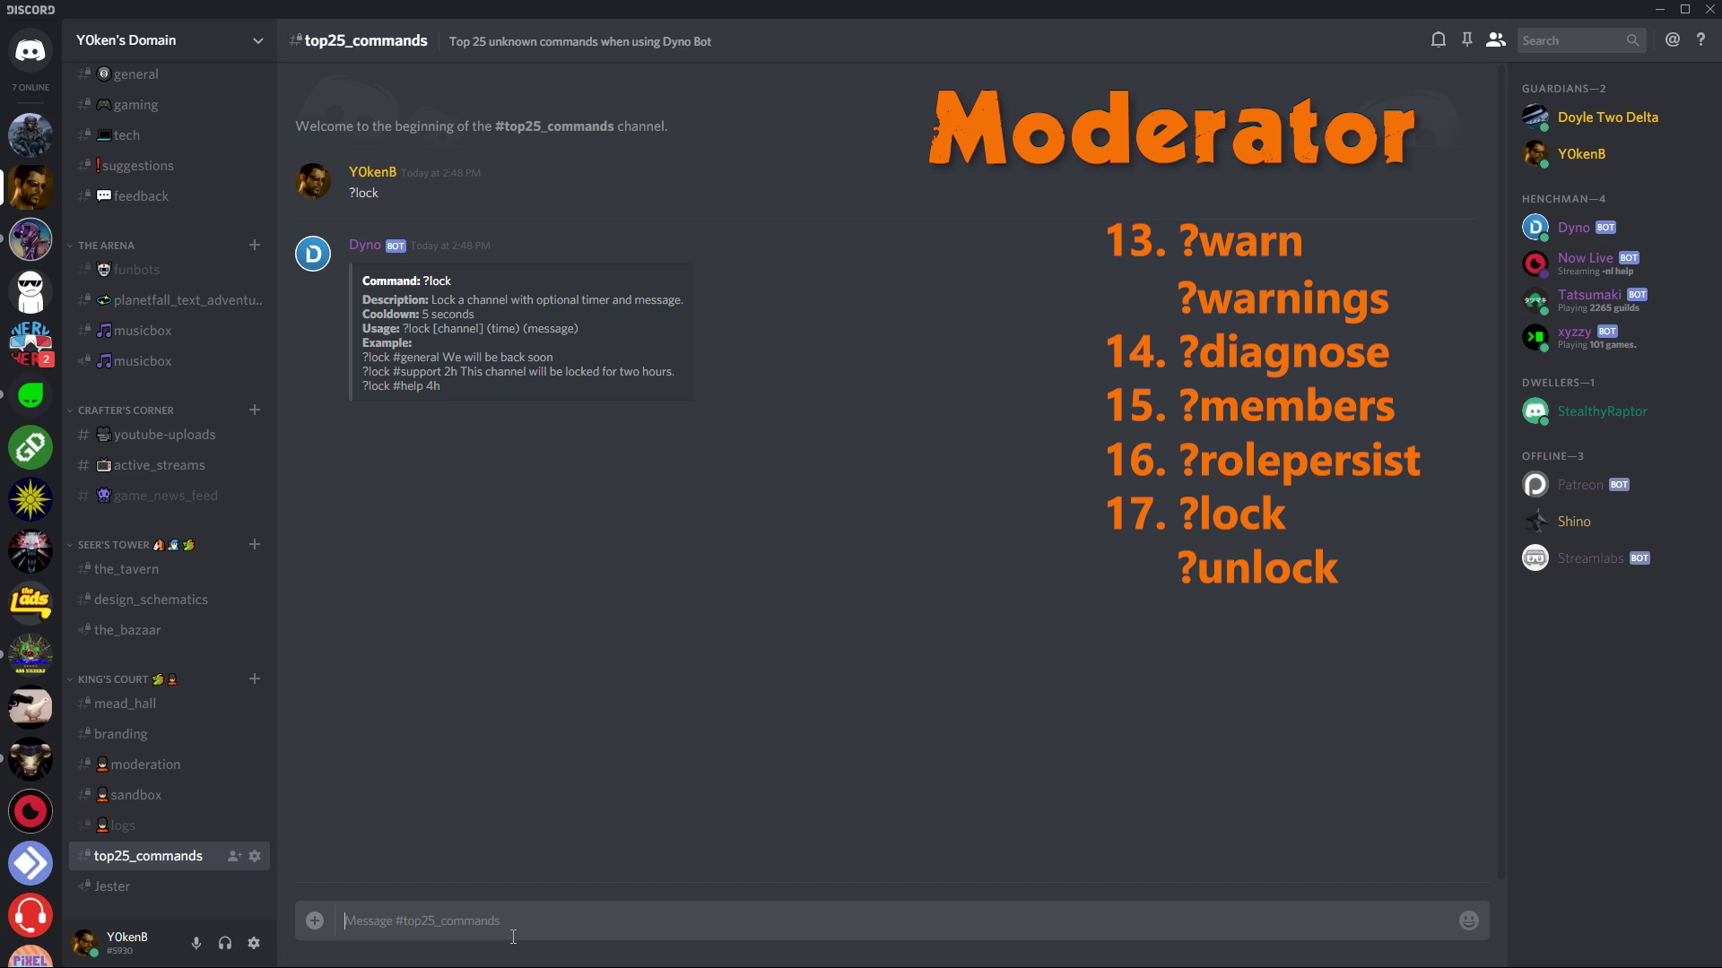
text(?lock #top)
key(Tab)
text(1h stop highlighting no)
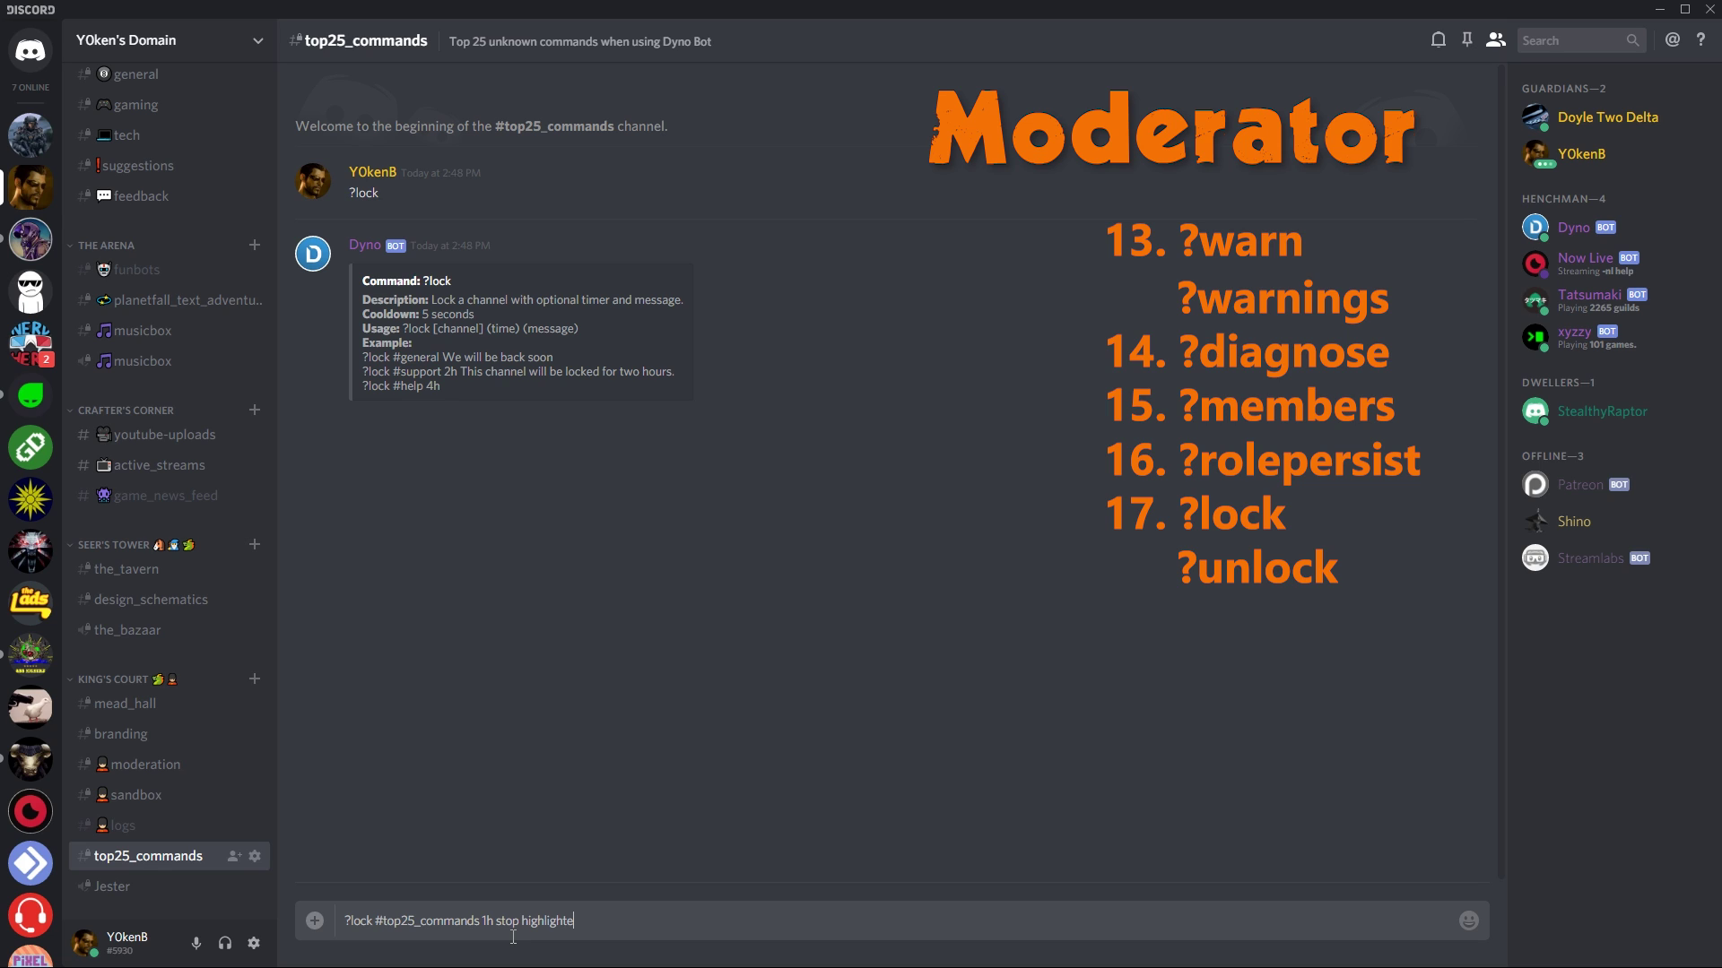
text(tifications)
key(Return)
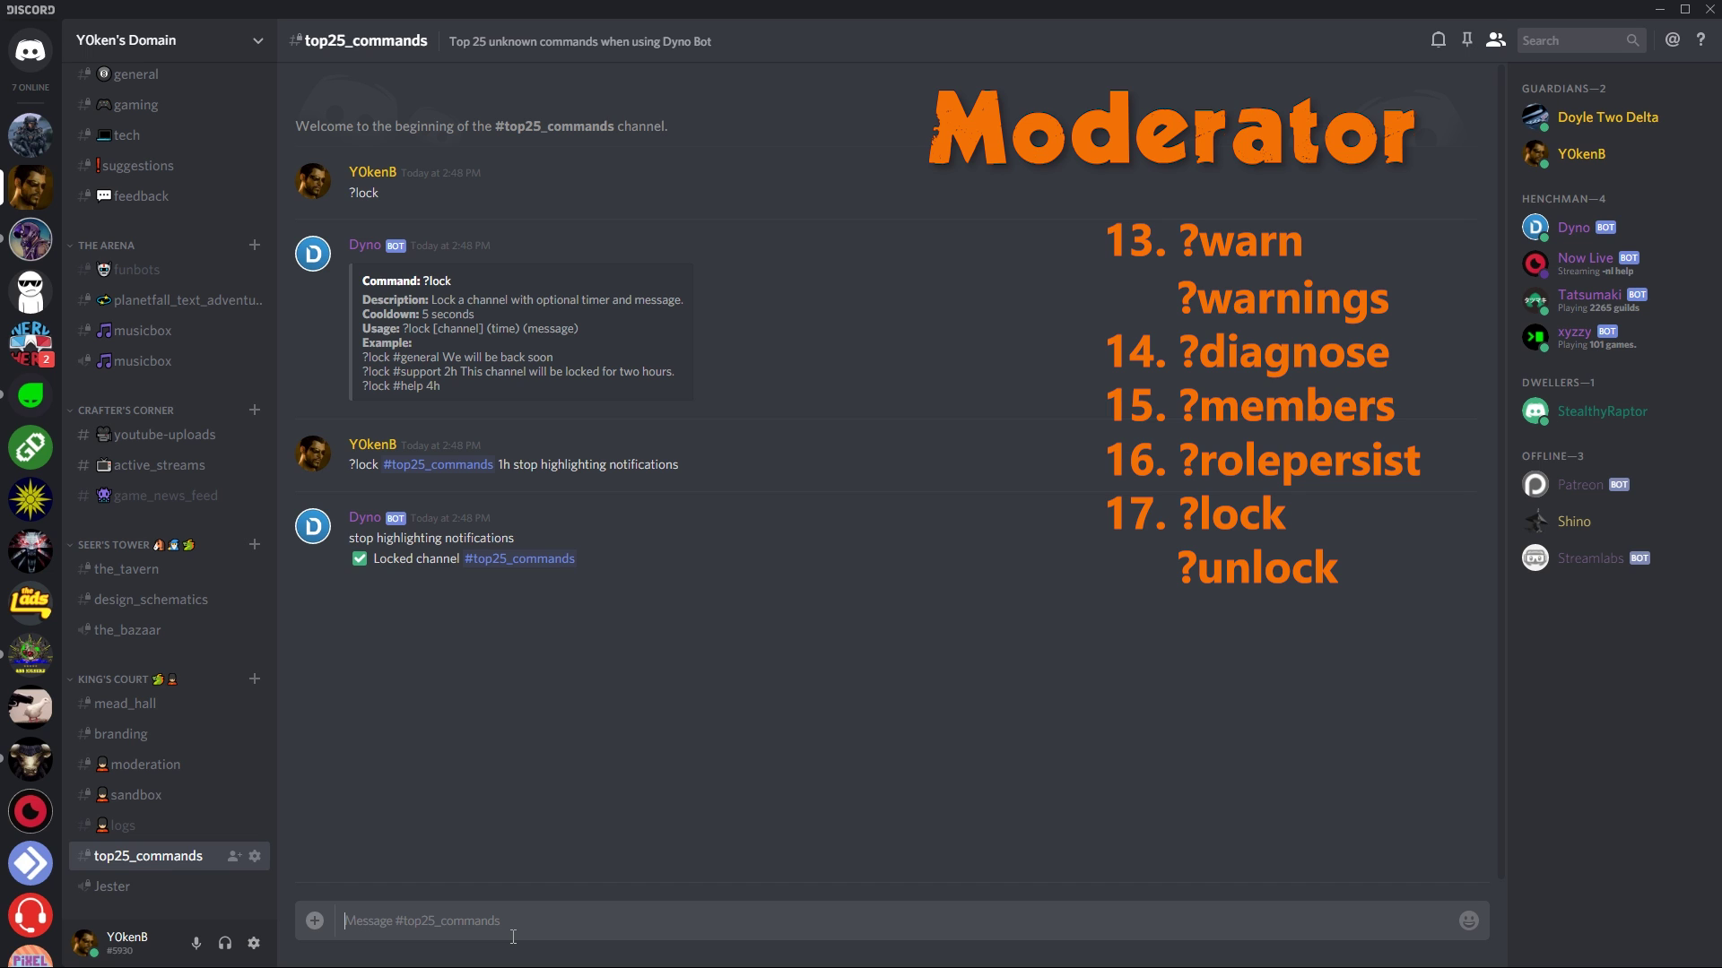
Step: Bring in the browser window signed in as the Dwellers member, and arrange it side by side with the Discord window
drag(1721, 339, 1423, 340)
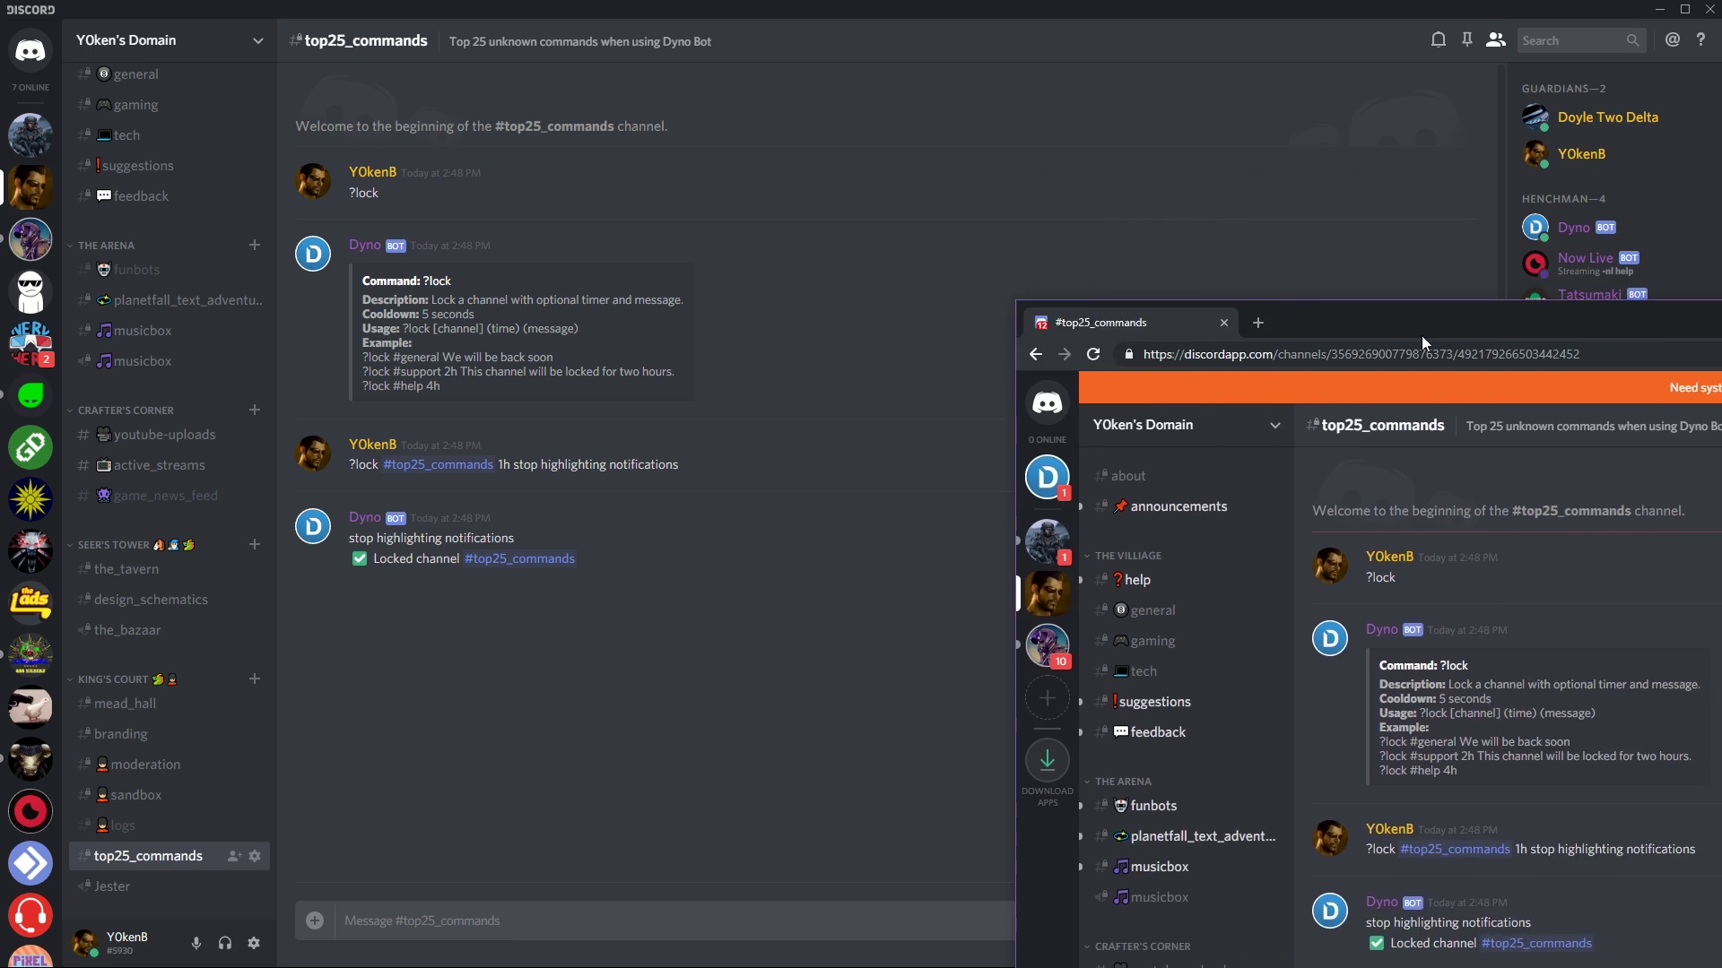
double_click(1423, 336)
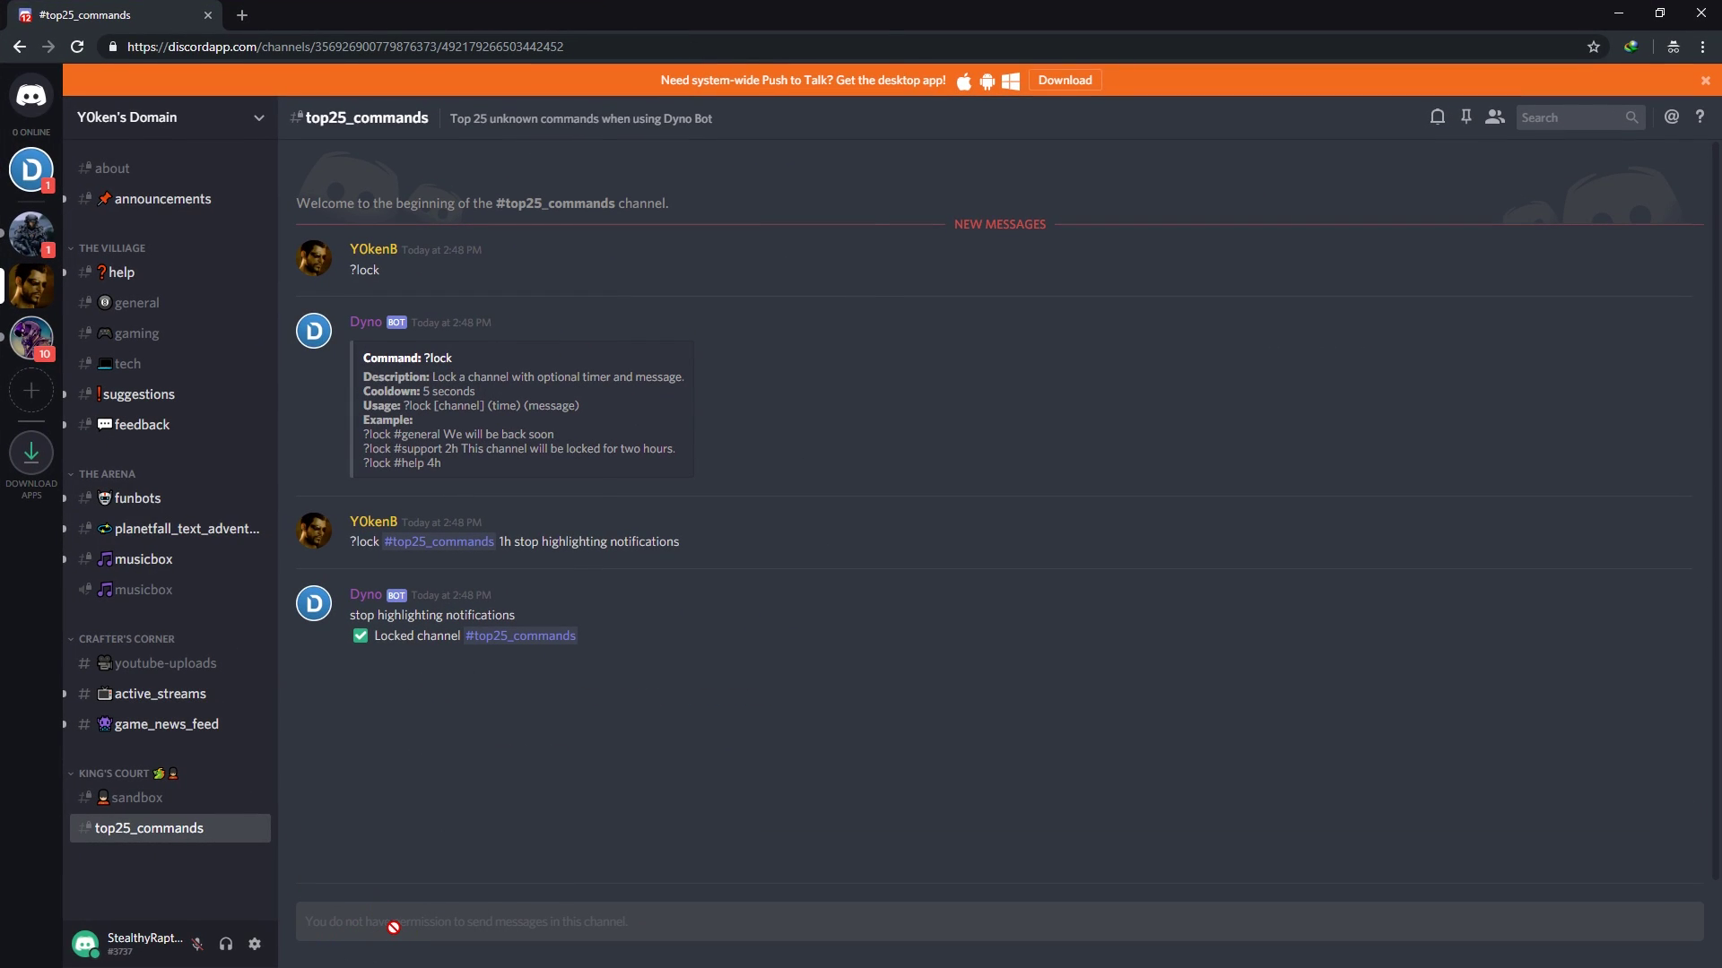
key(super+Right)
click(625, 673)
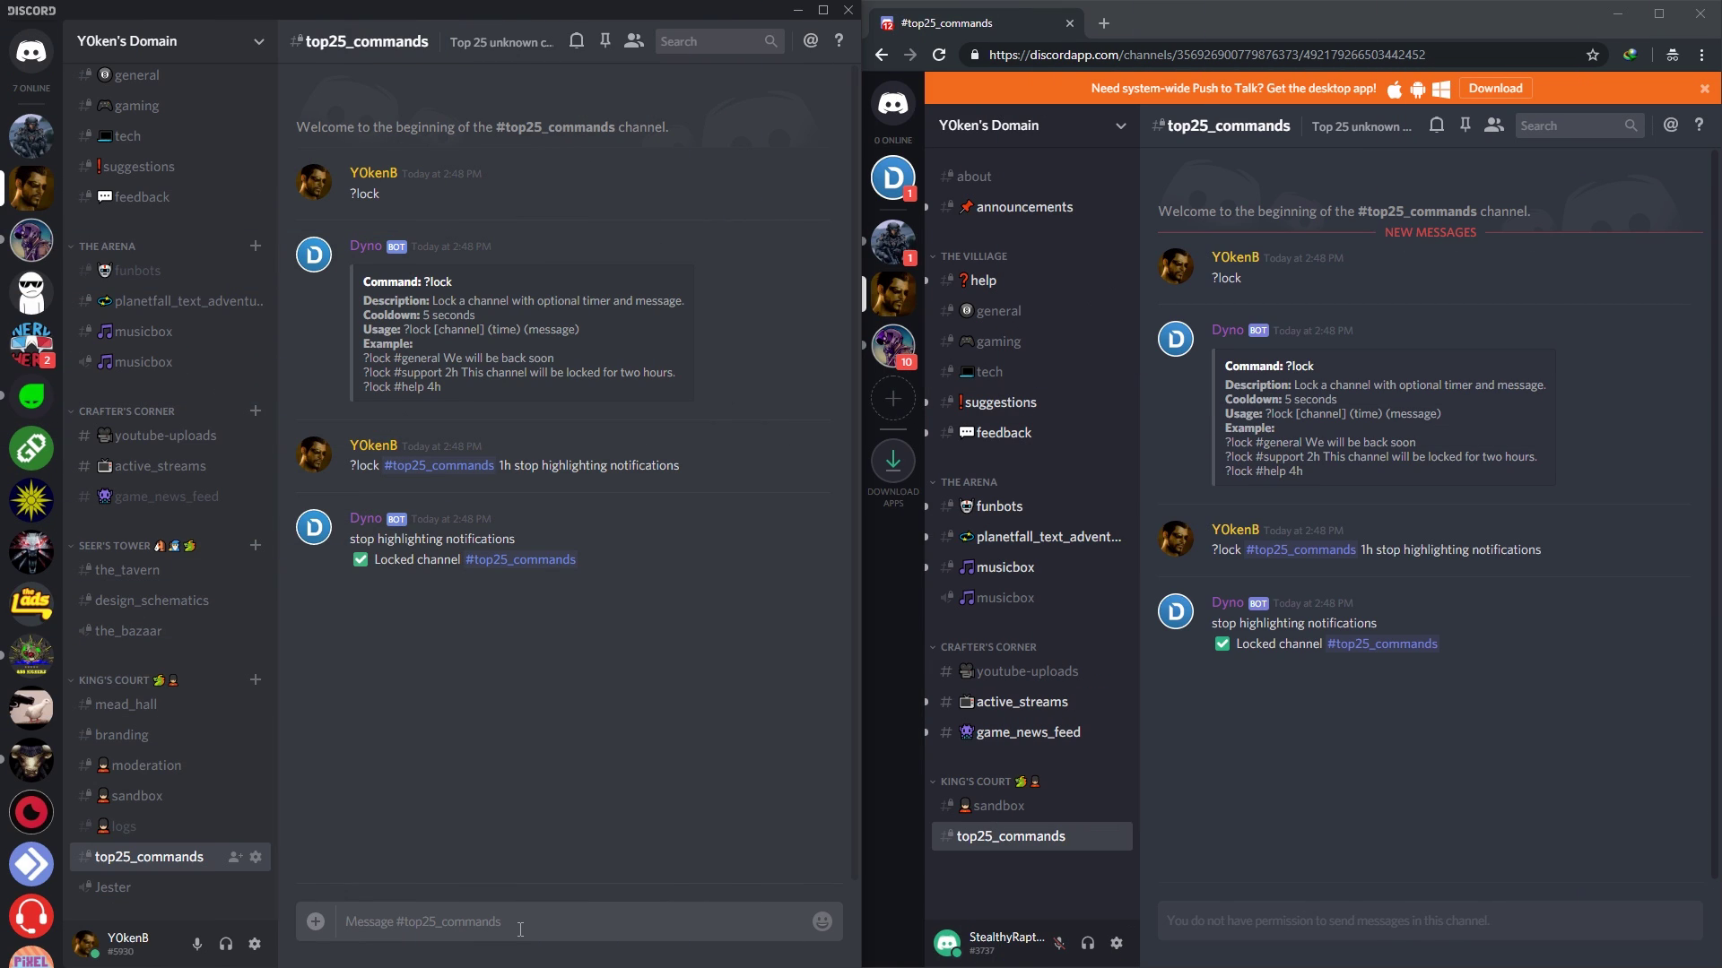
Step: Unlock #top25_commands with "?unlock" from the owner's window, and test the message field in the Dwellers member's browser window
text(?unlock)
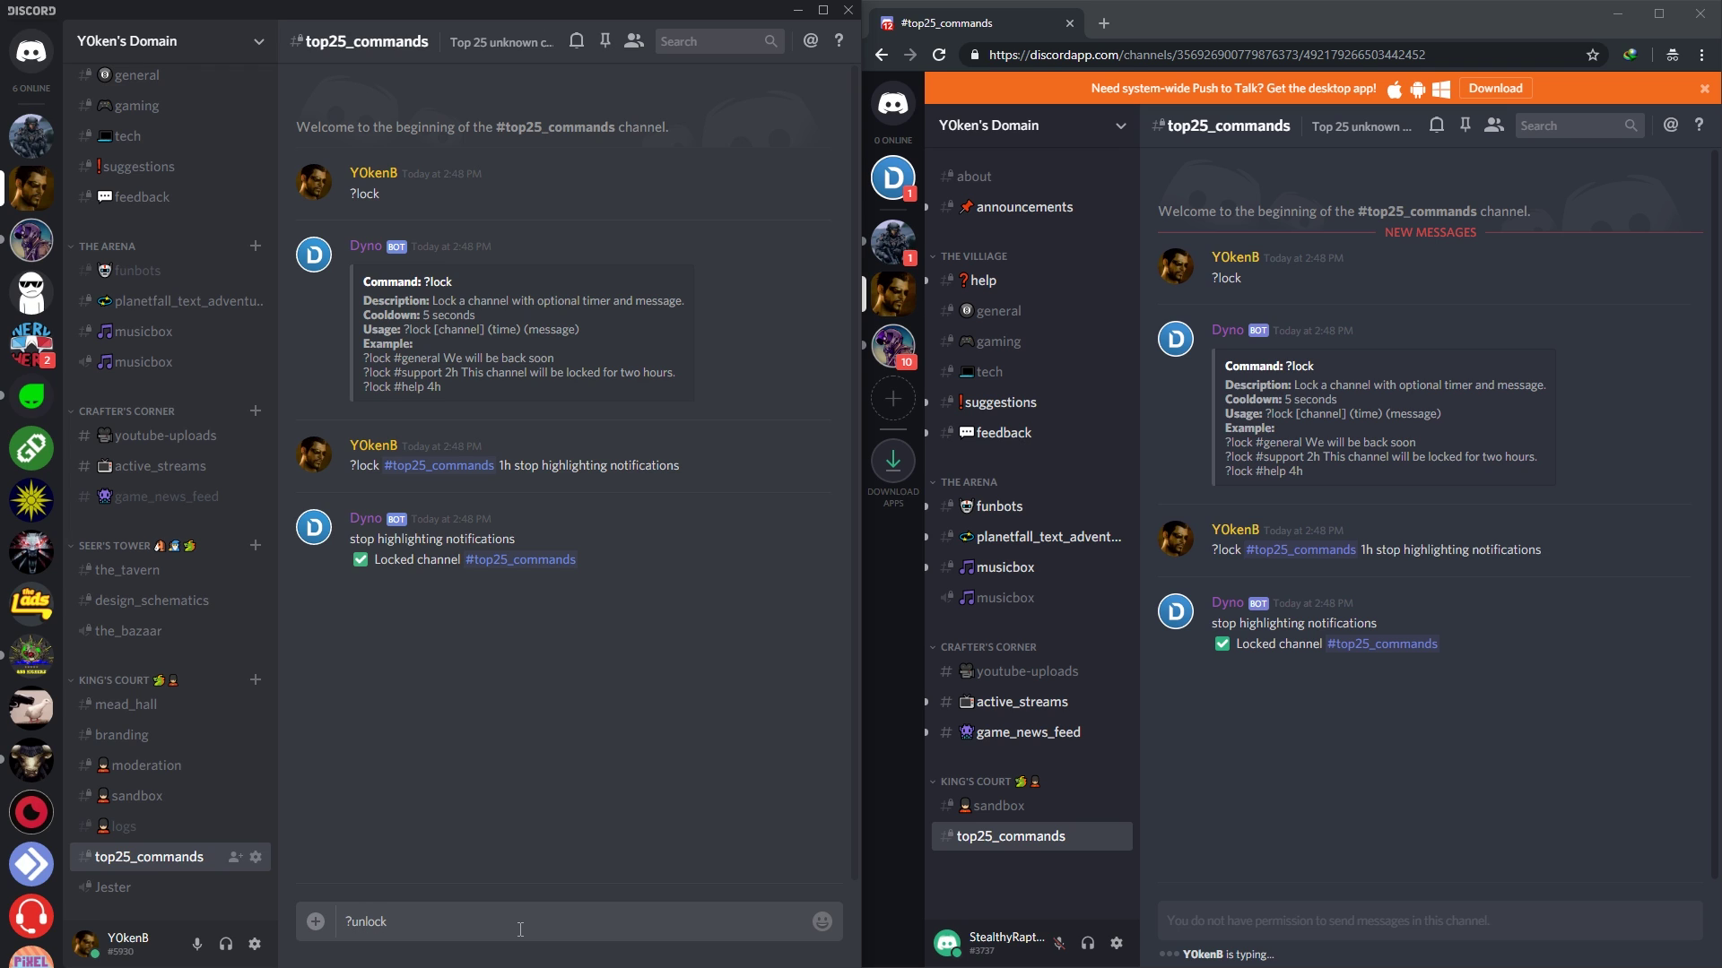
text( #top)
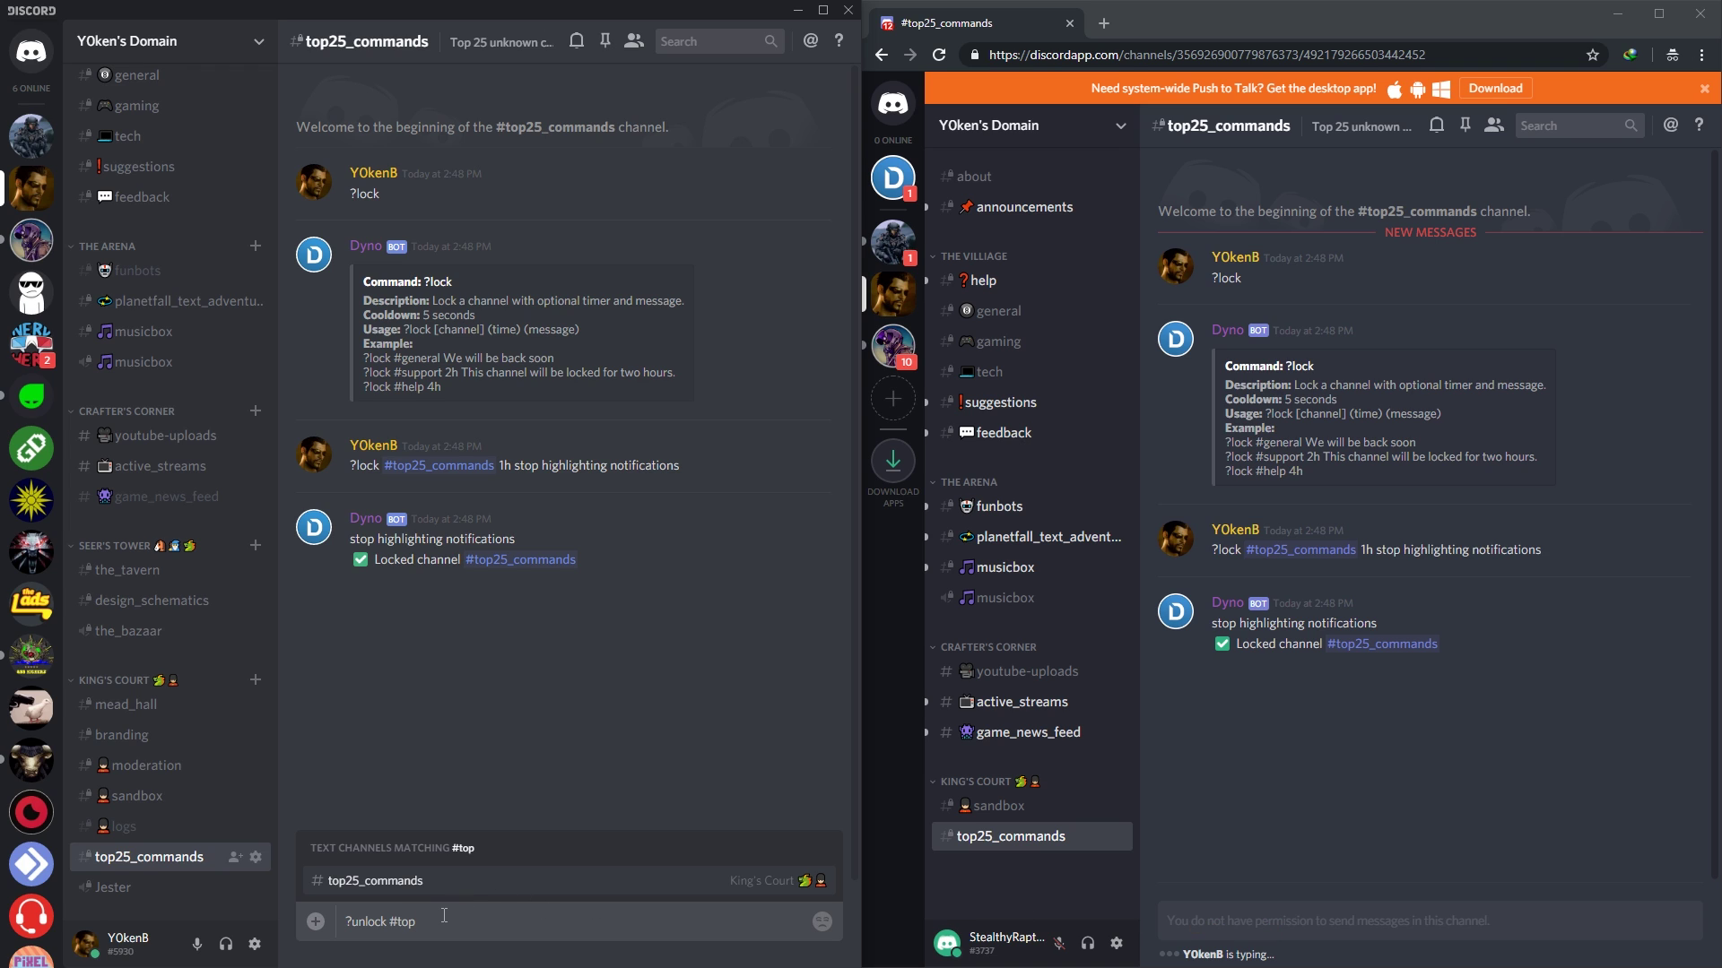
key(Tab)
key(Return)
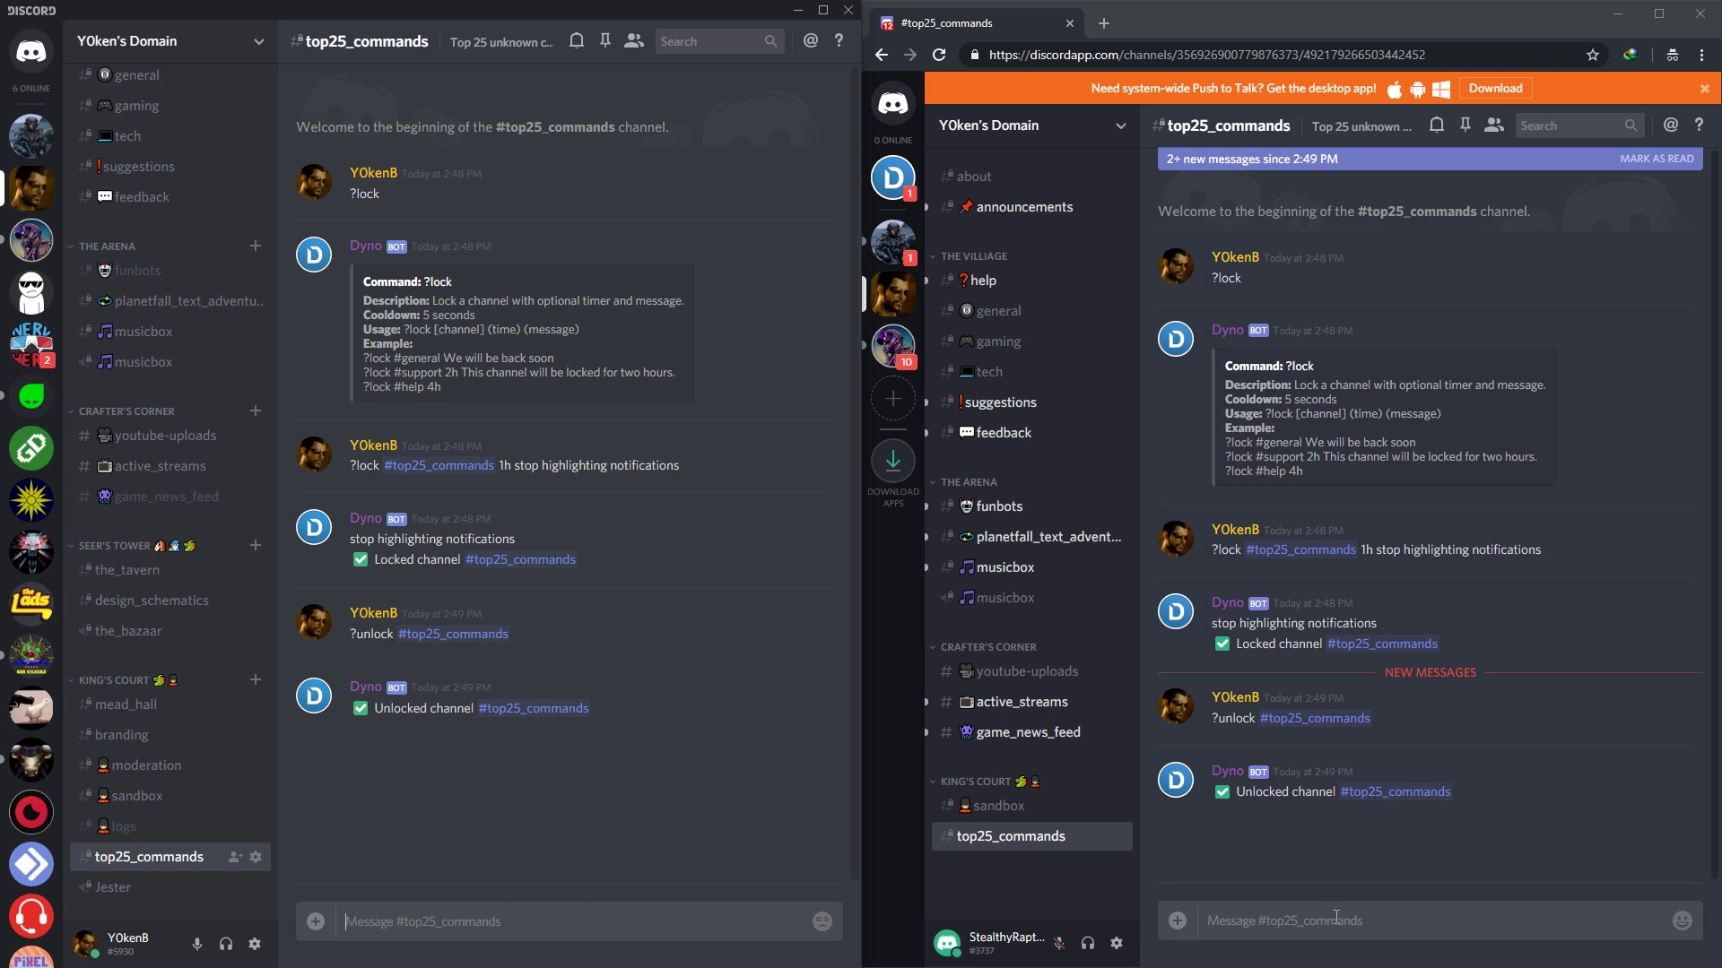
click(1347, 924)
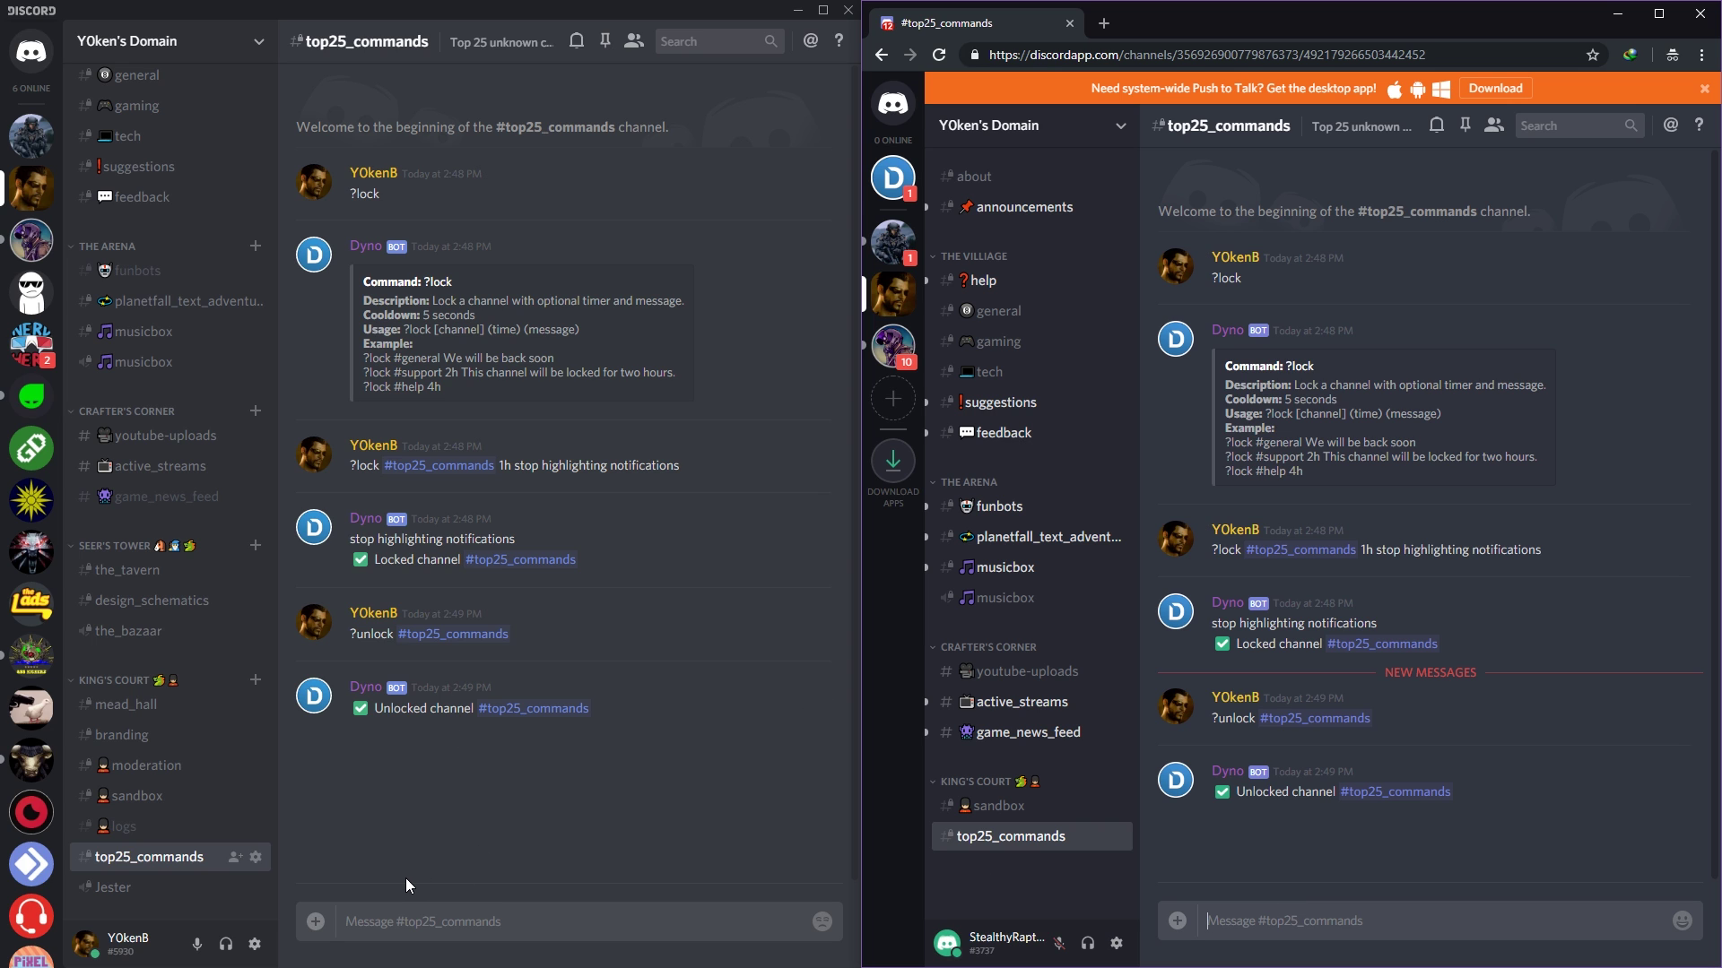
Step: Maximize the owner's Discord window and purge the channel's messages
click(493, 921)
key(super+Up)
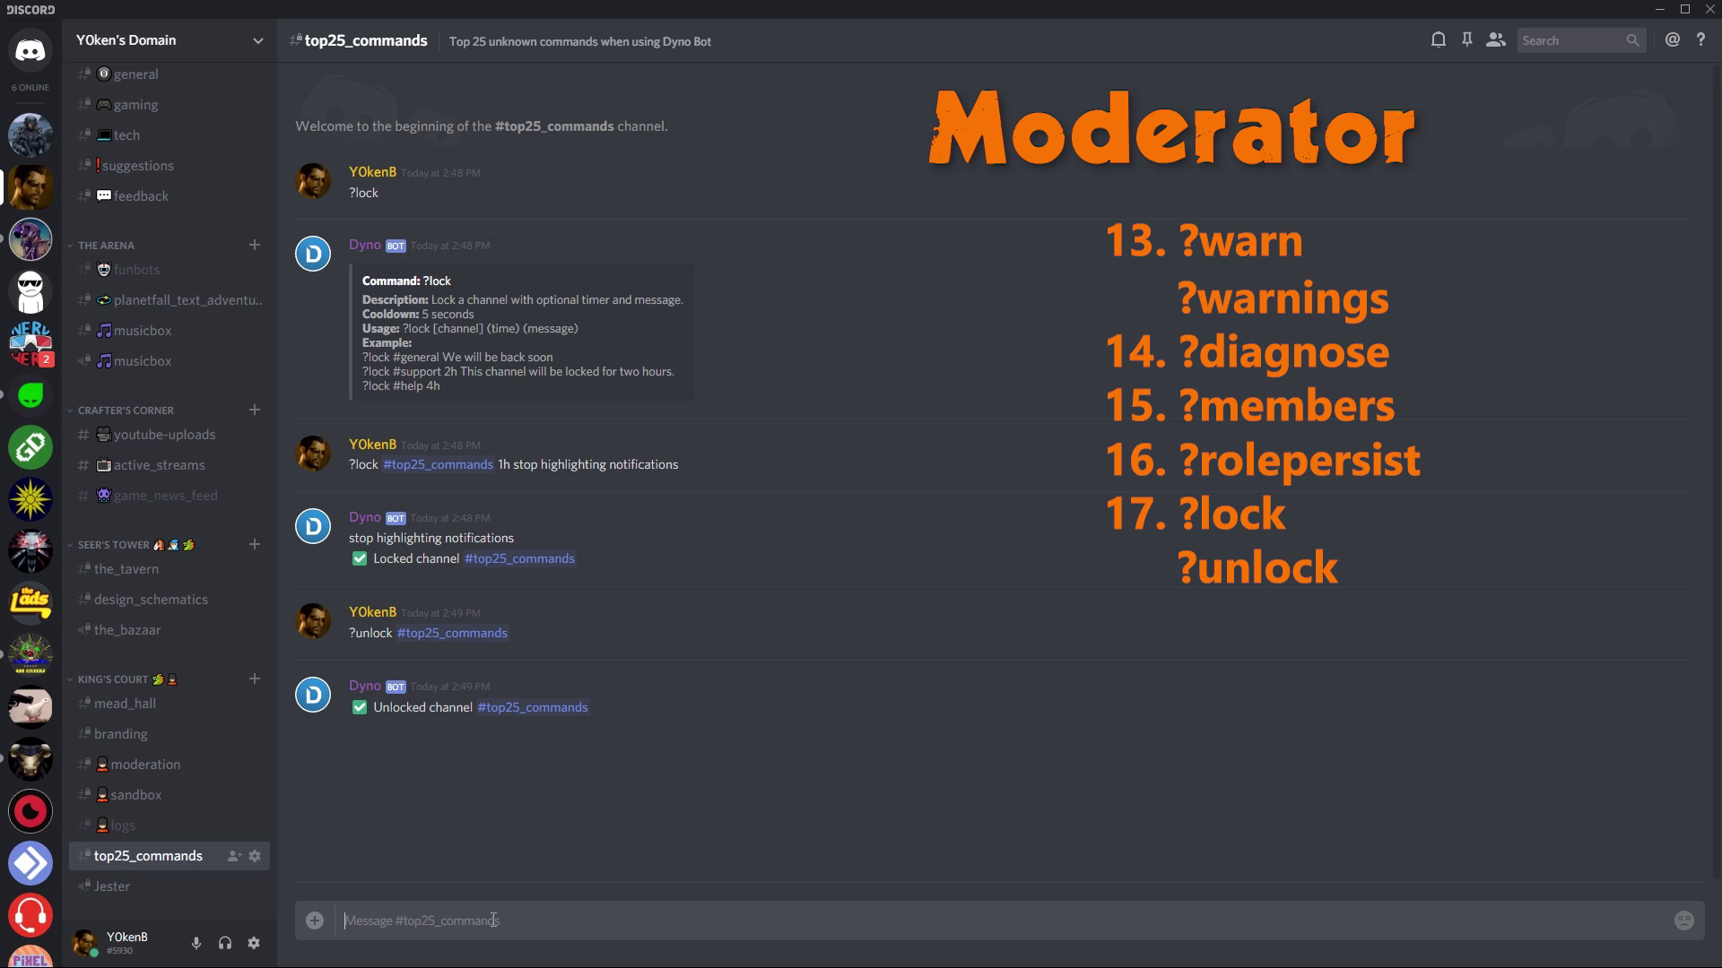
text(?)
text(clean)
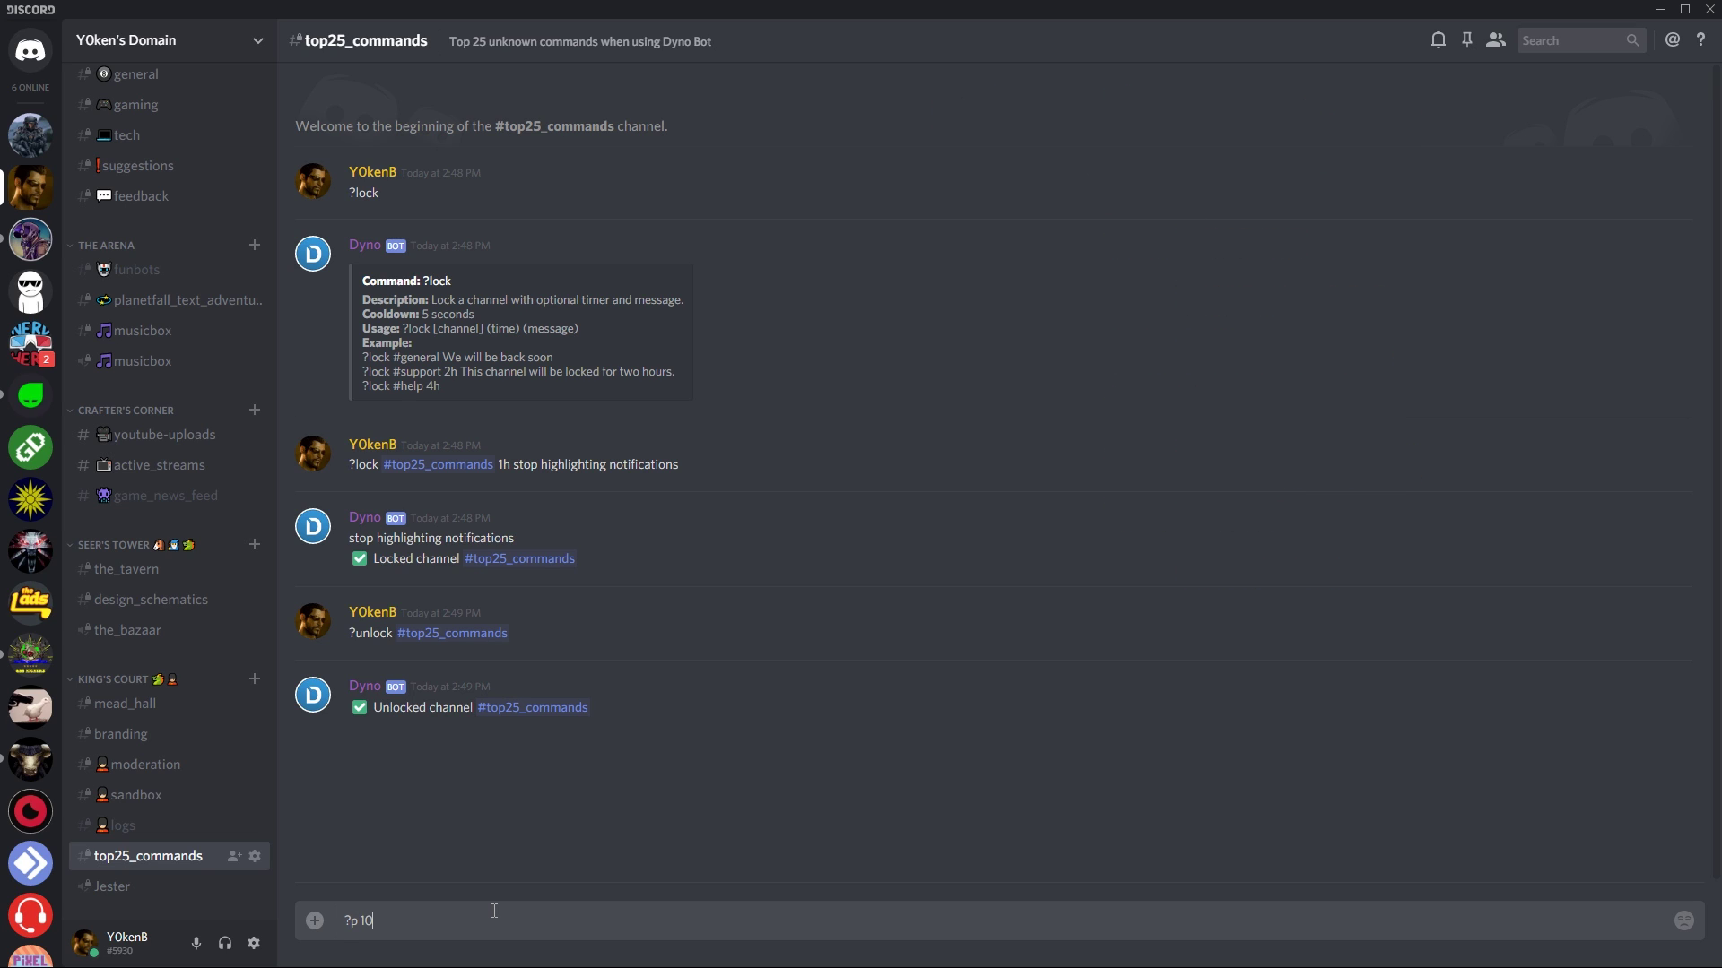
key(Return)
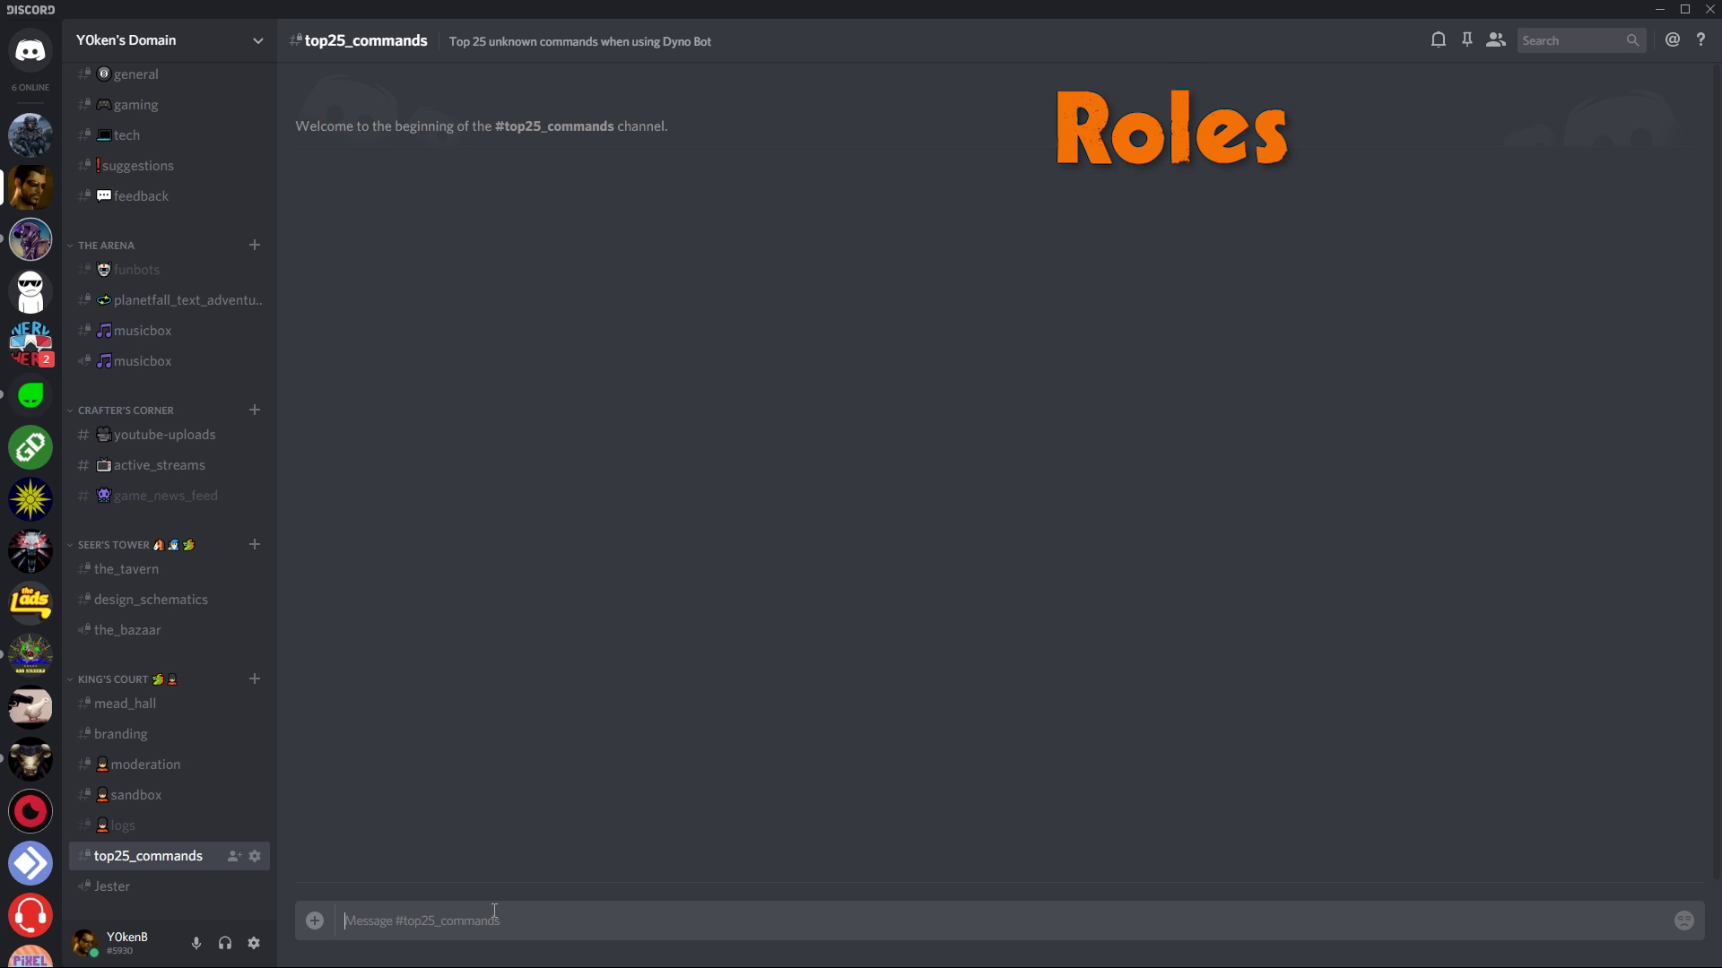
Step: Bring up the usage help for "?rank", and list the joinable ranks with "?ranks"
text(?rank)
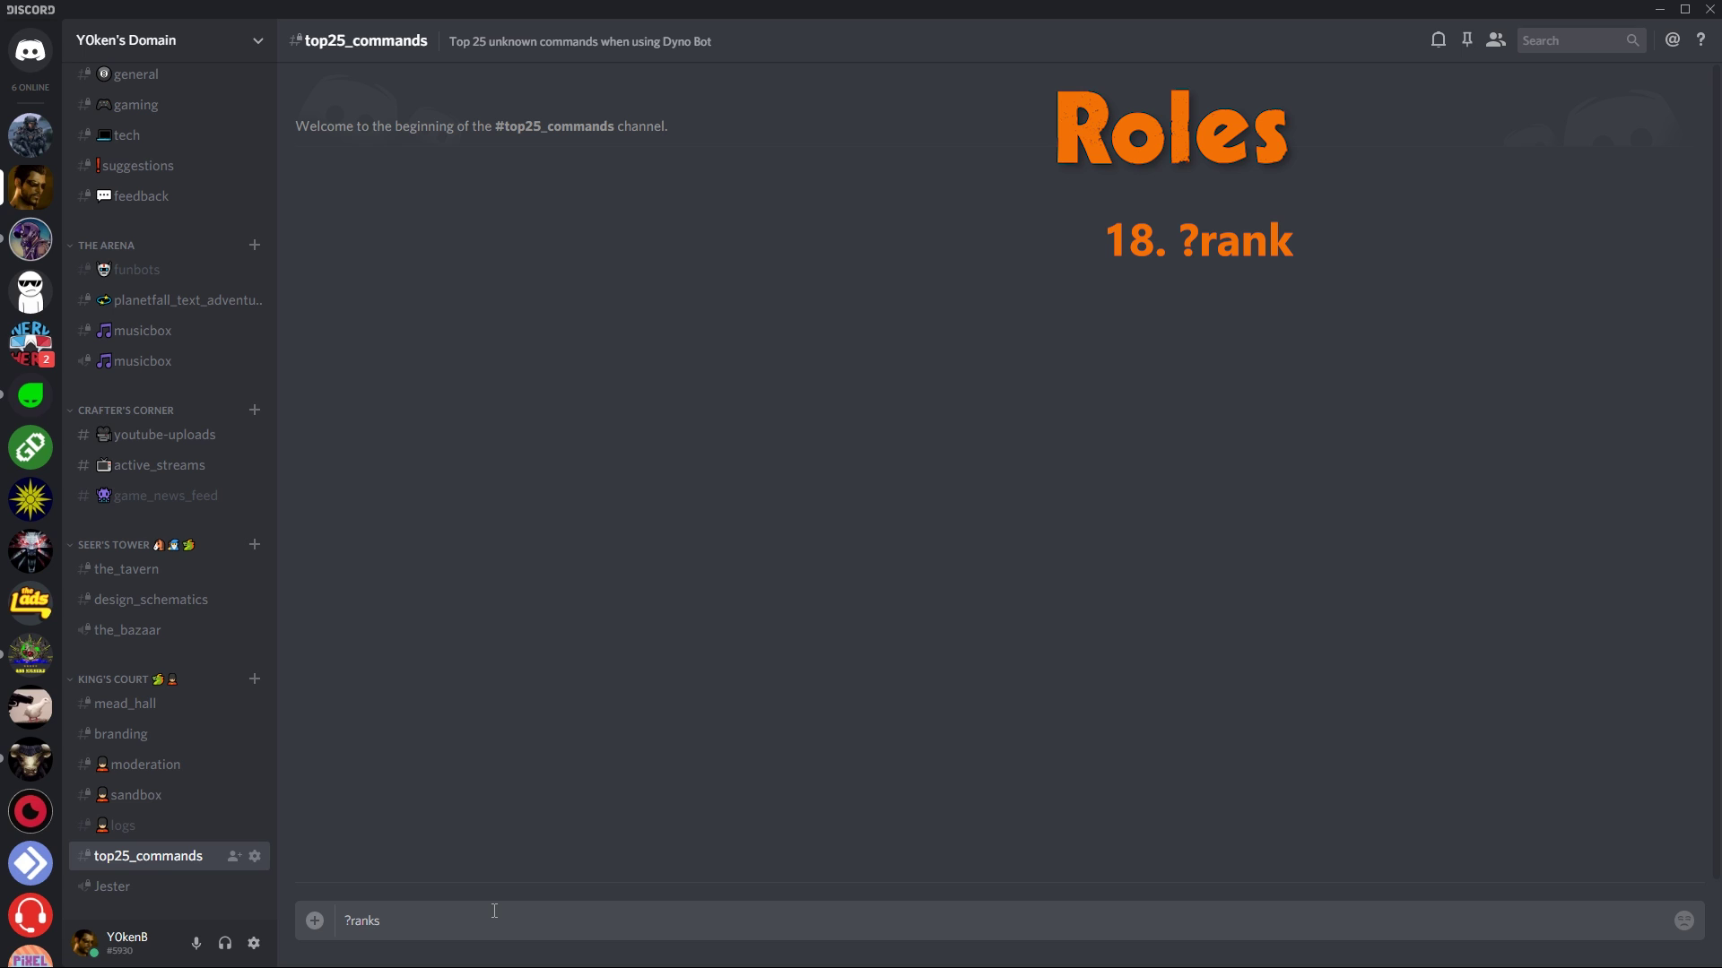
key(Return)
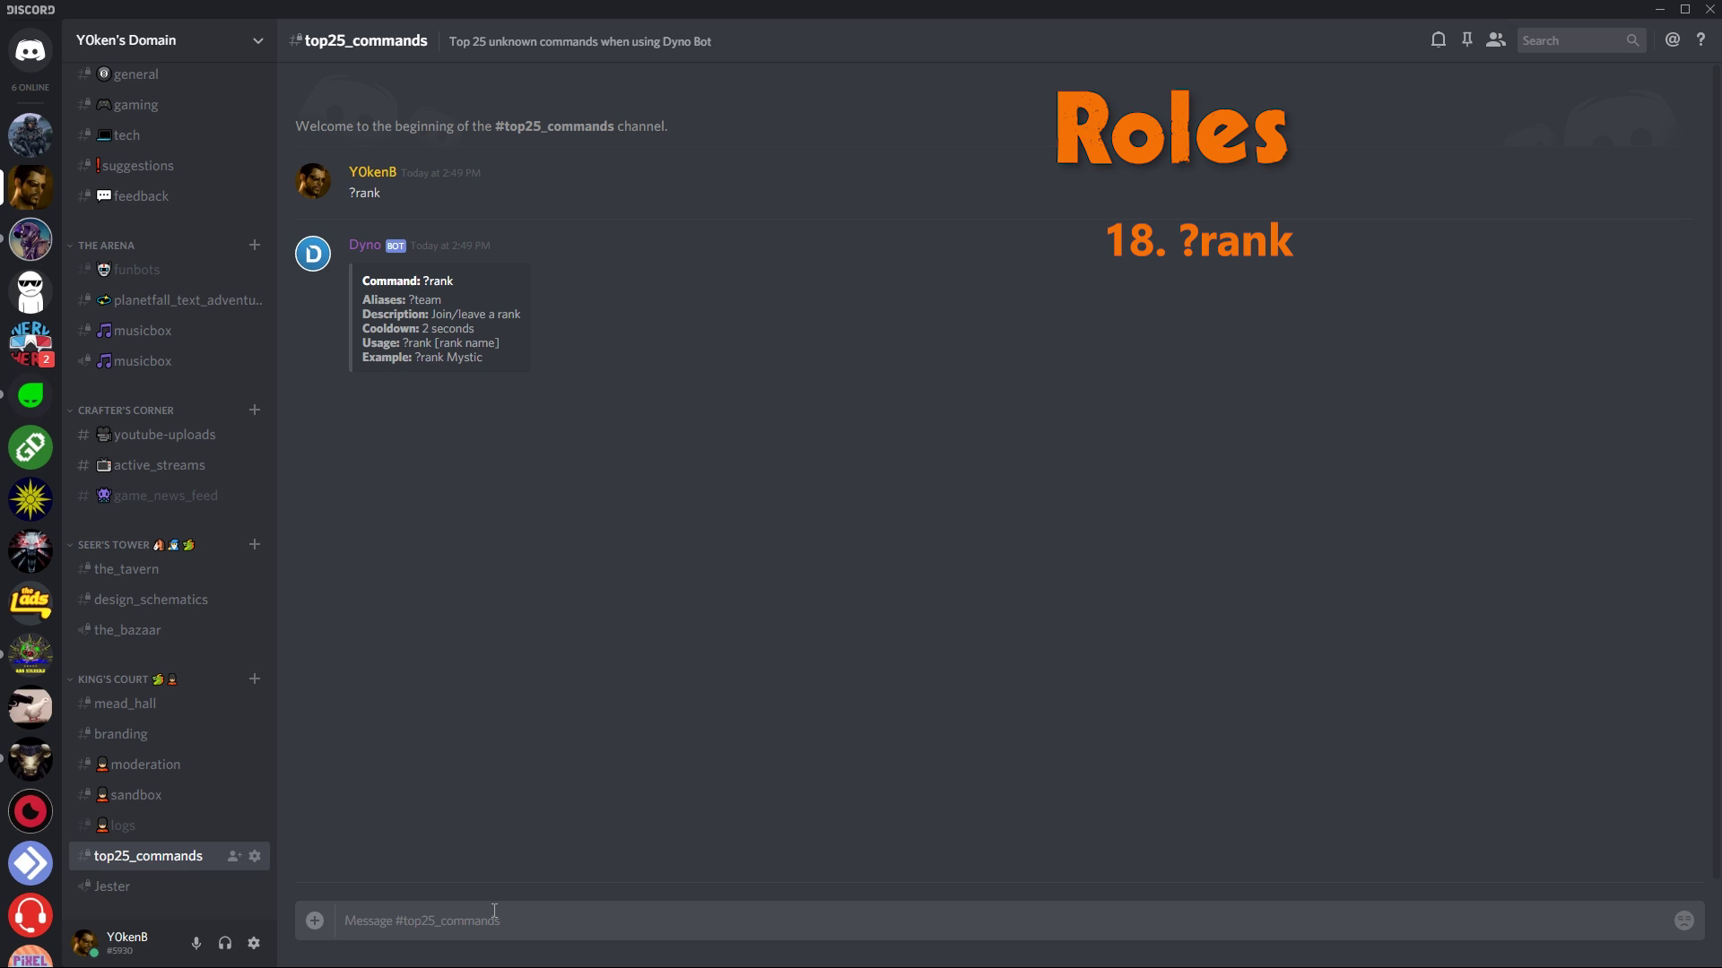
text(?ranks)
key(Return)
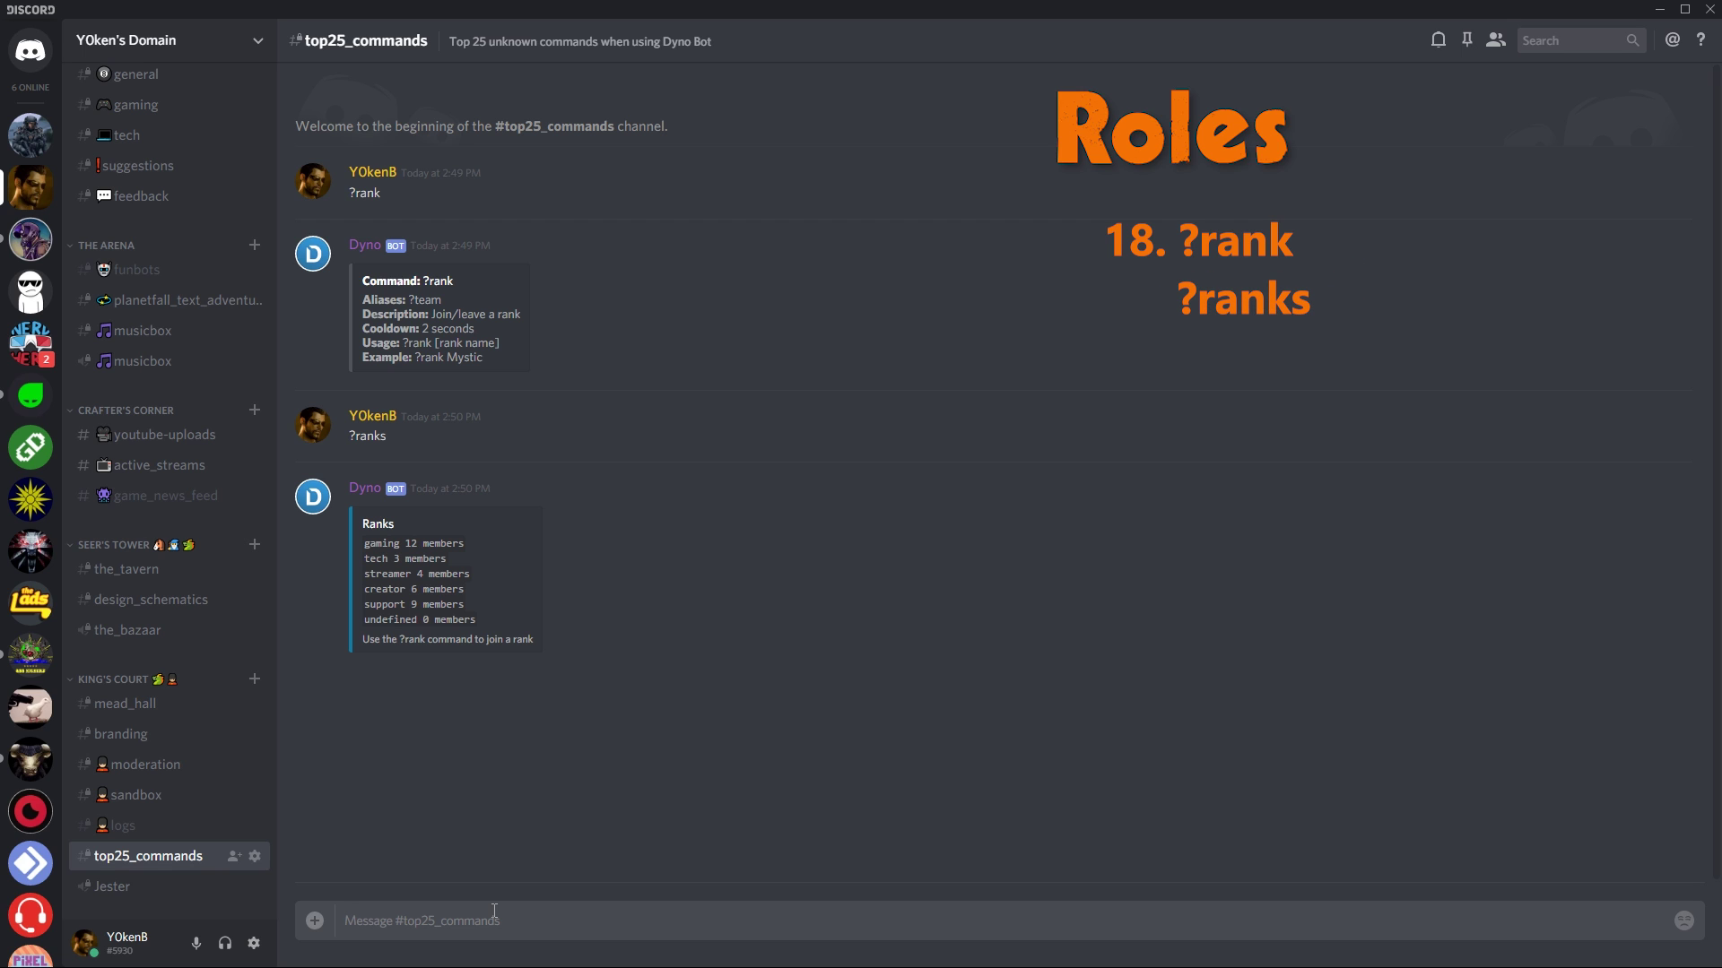
Step: Leave the gaming rank with "?rank gaming", and rejoin it with the same command
double_click(383, 543)
click(434, 918)
text(?rank gaming)
key(Return)
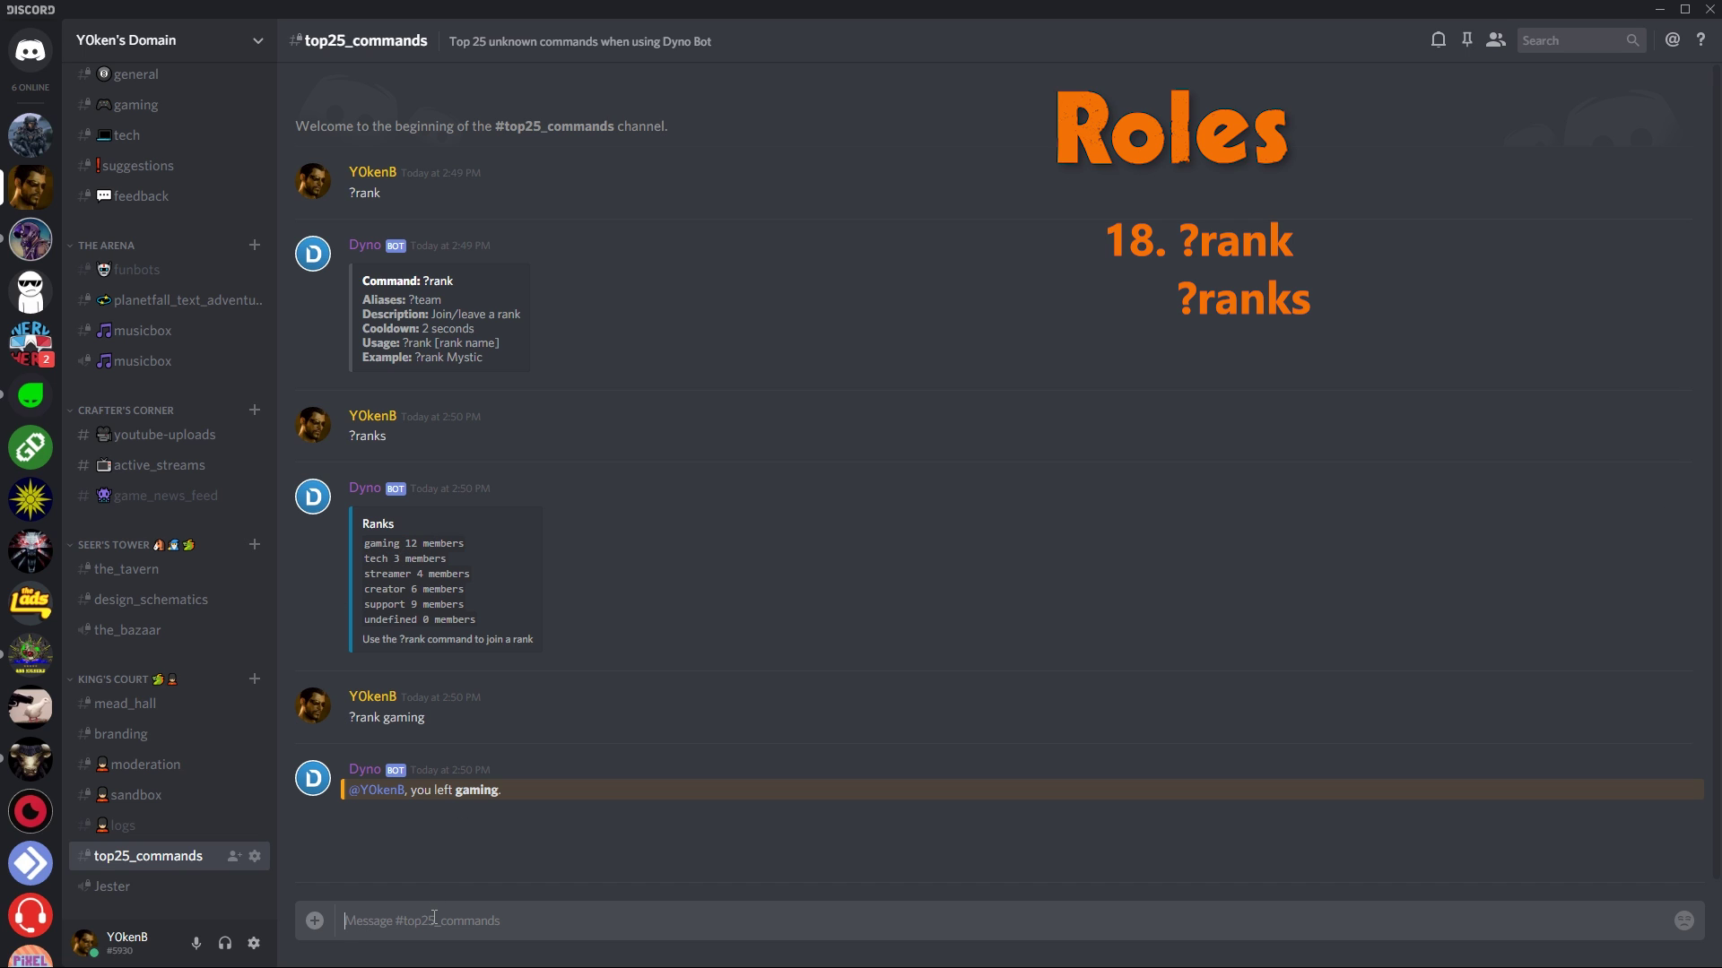
text(?rank gaming)
key(Return)
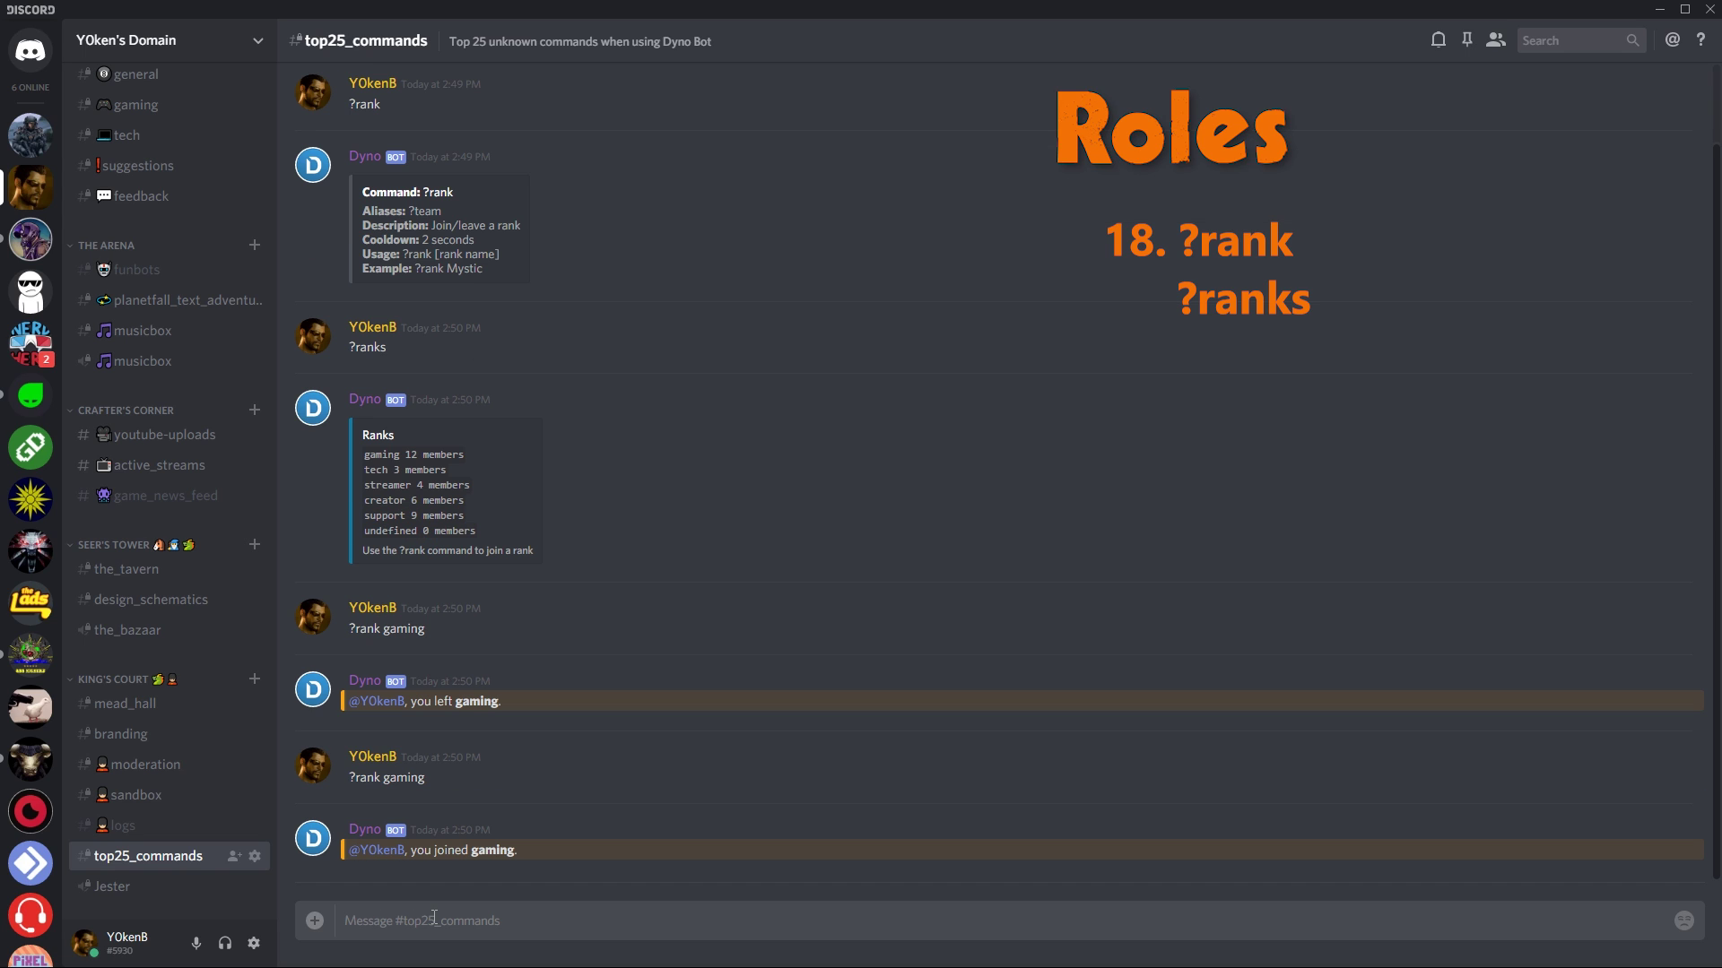
Step: Bring up the usage help for "?addrank", and clear the channel's messages with "?purge 100"
text(?addrank)
key(Return)
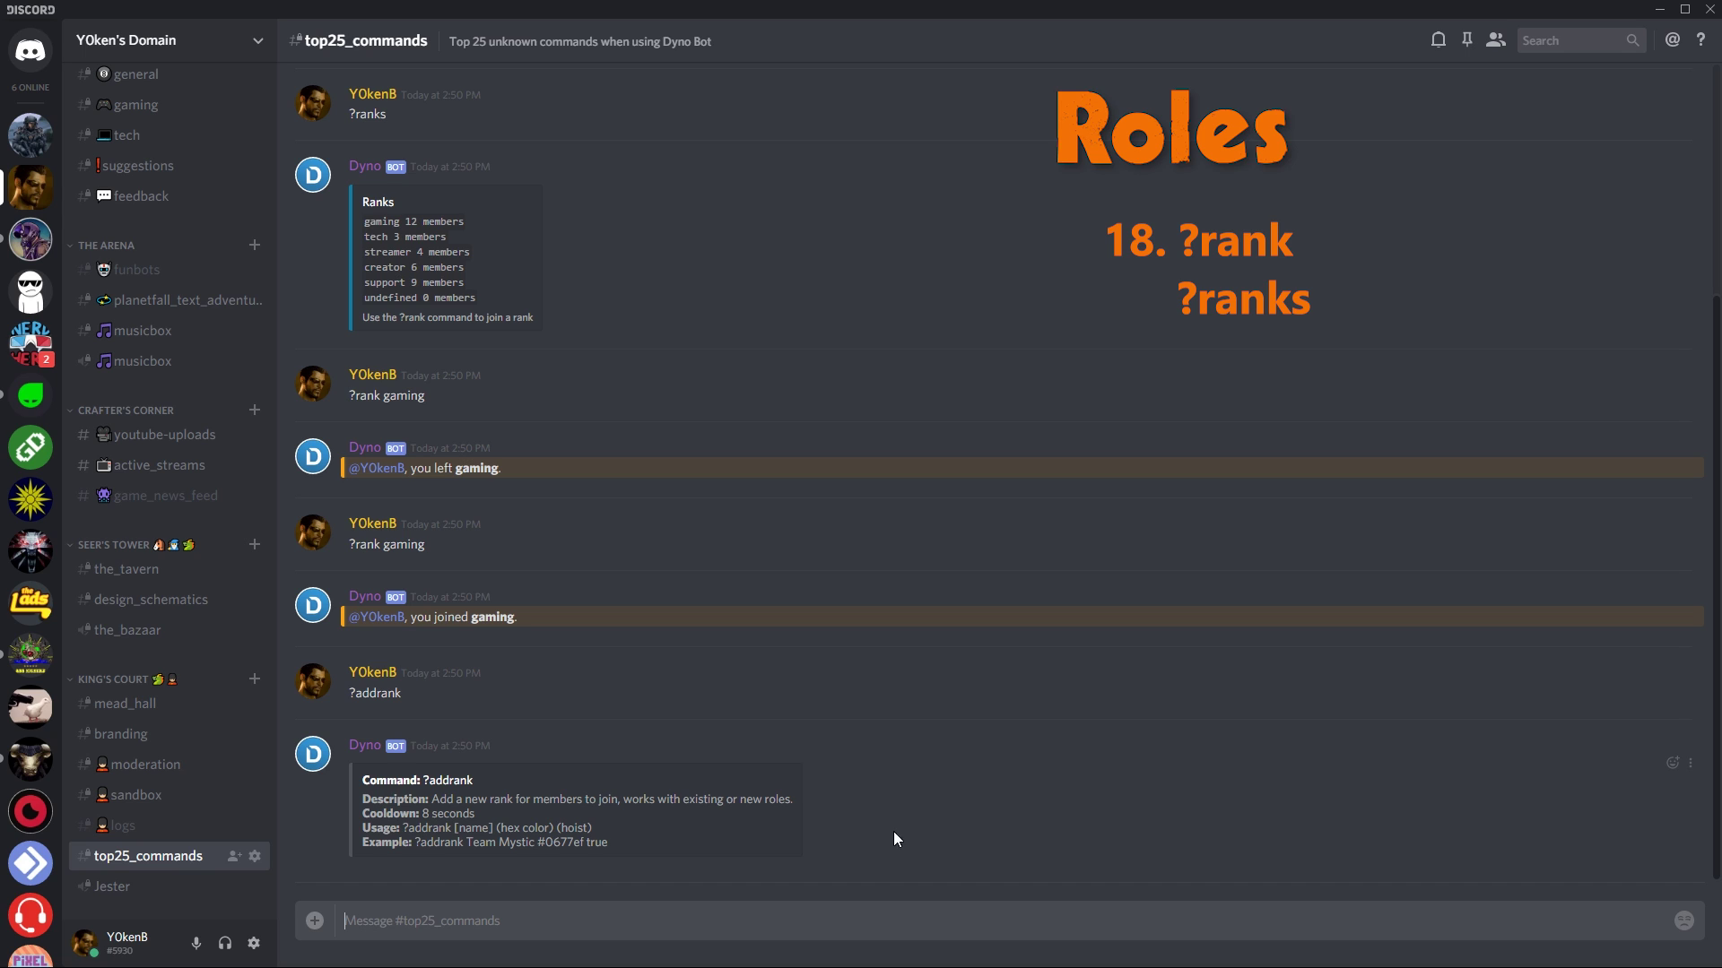
click(580, 915)
text(?)
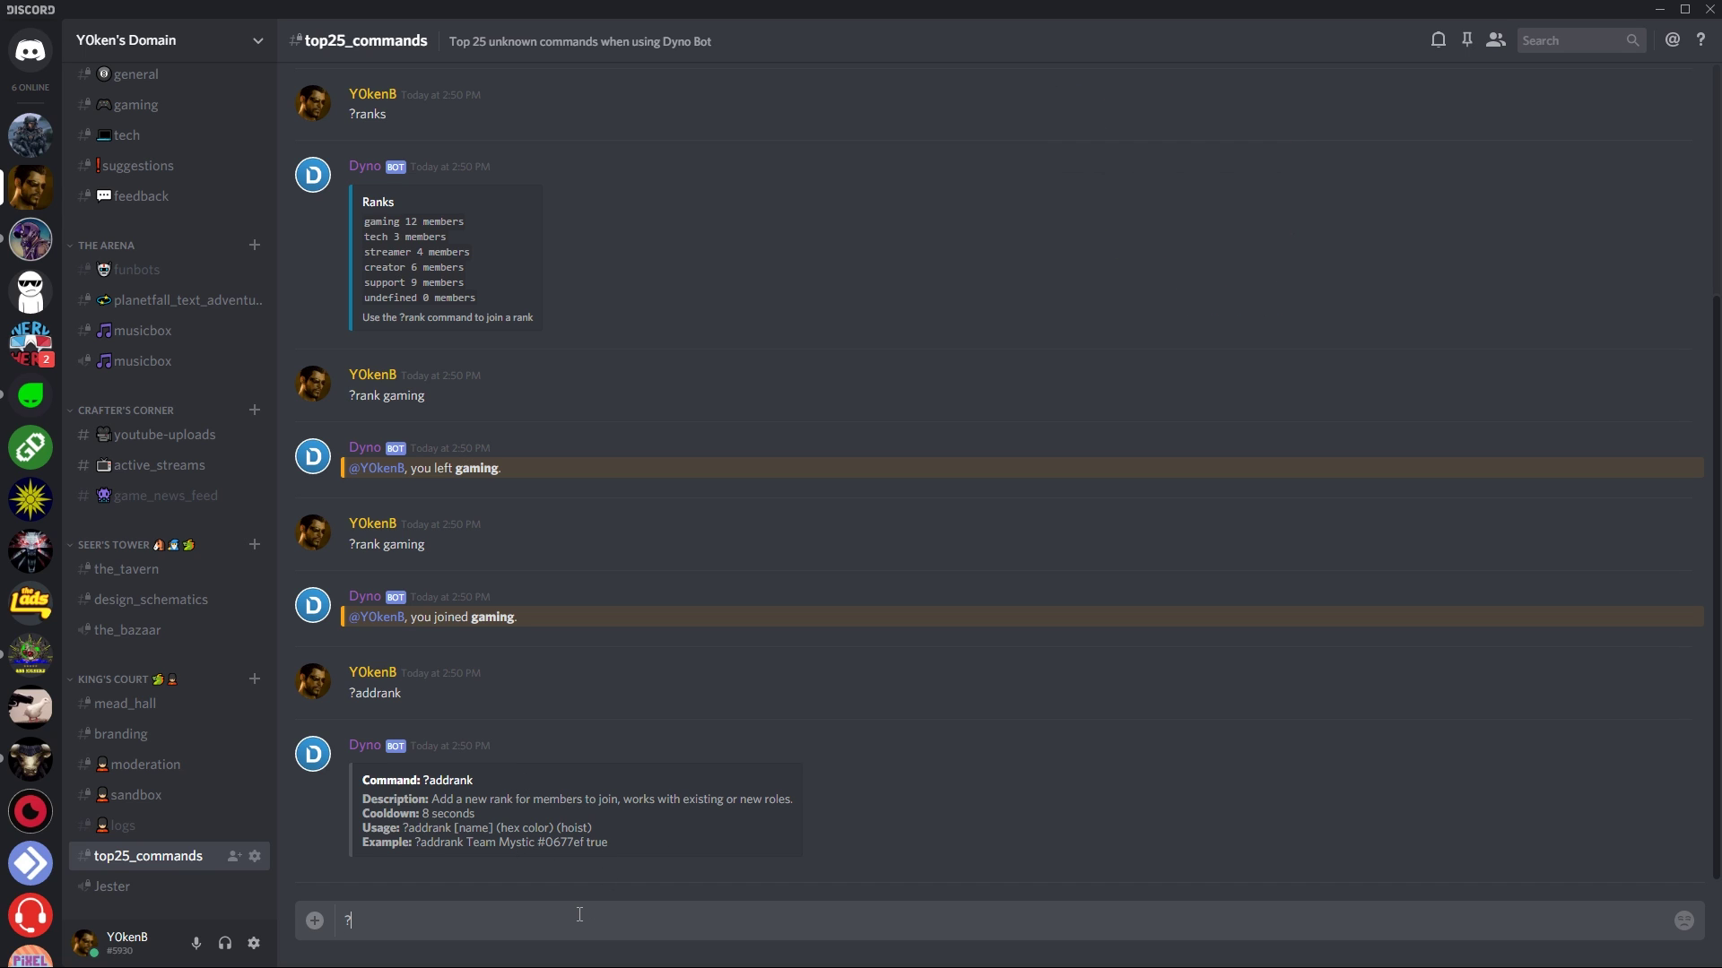
text(purge 100)
key(Return)
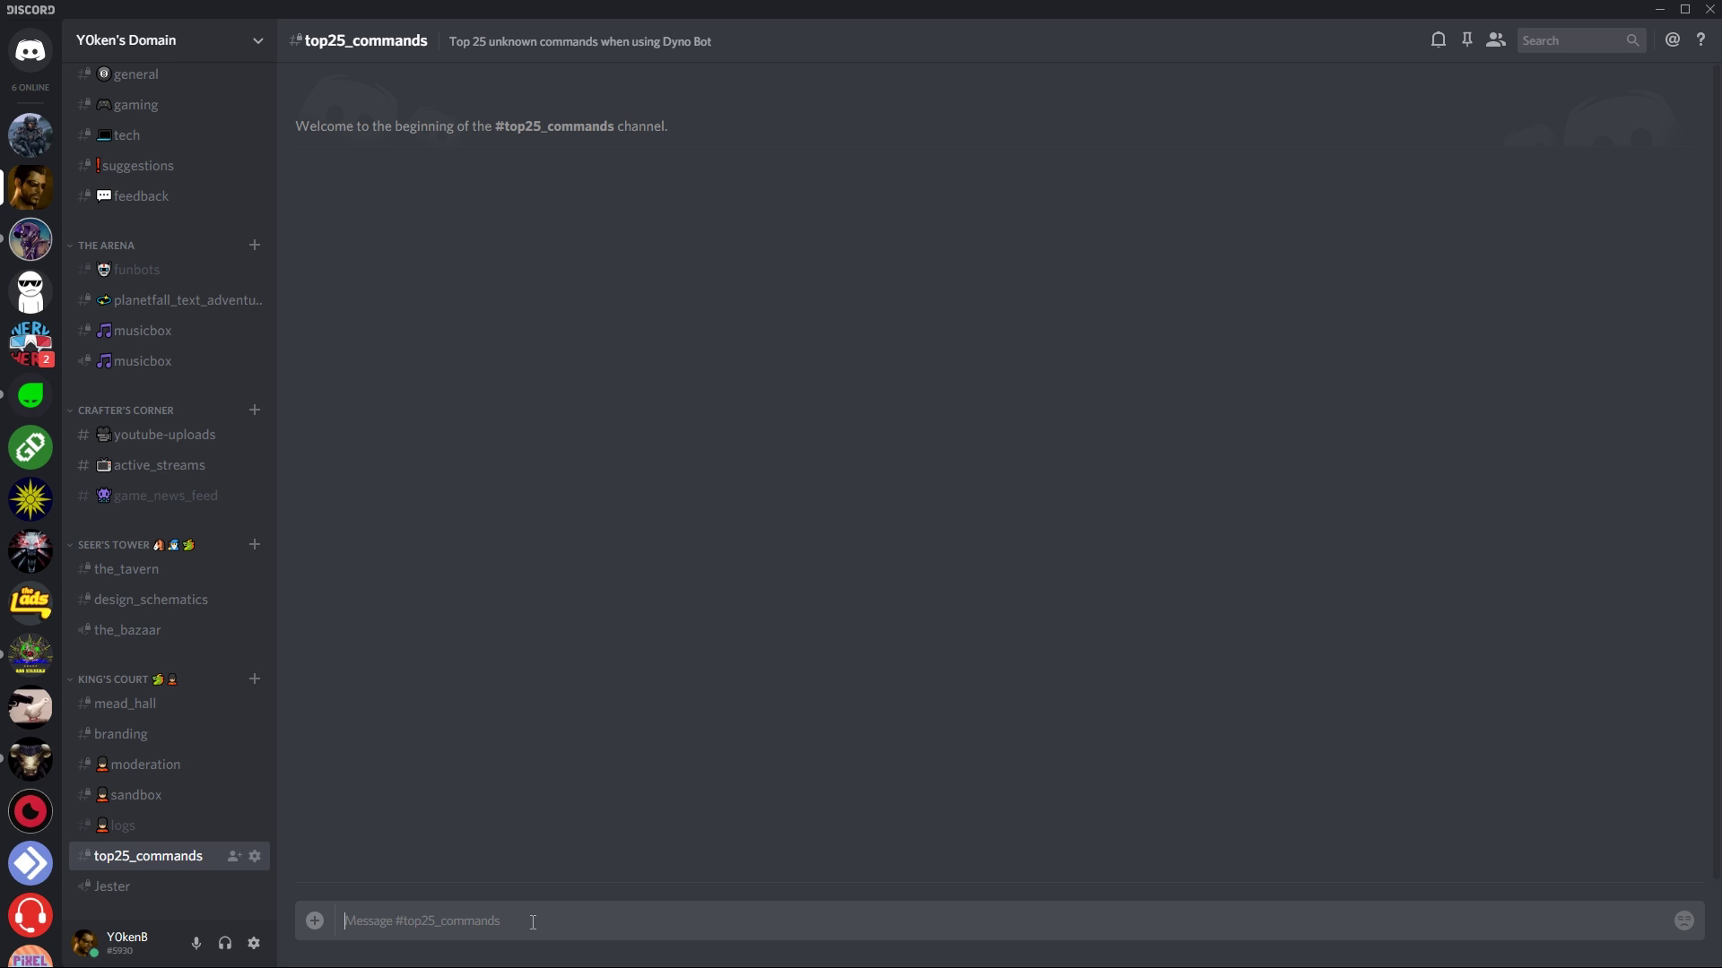
Step: Request a random cat picture with "?cat", and send the command a second time
text(?cat)
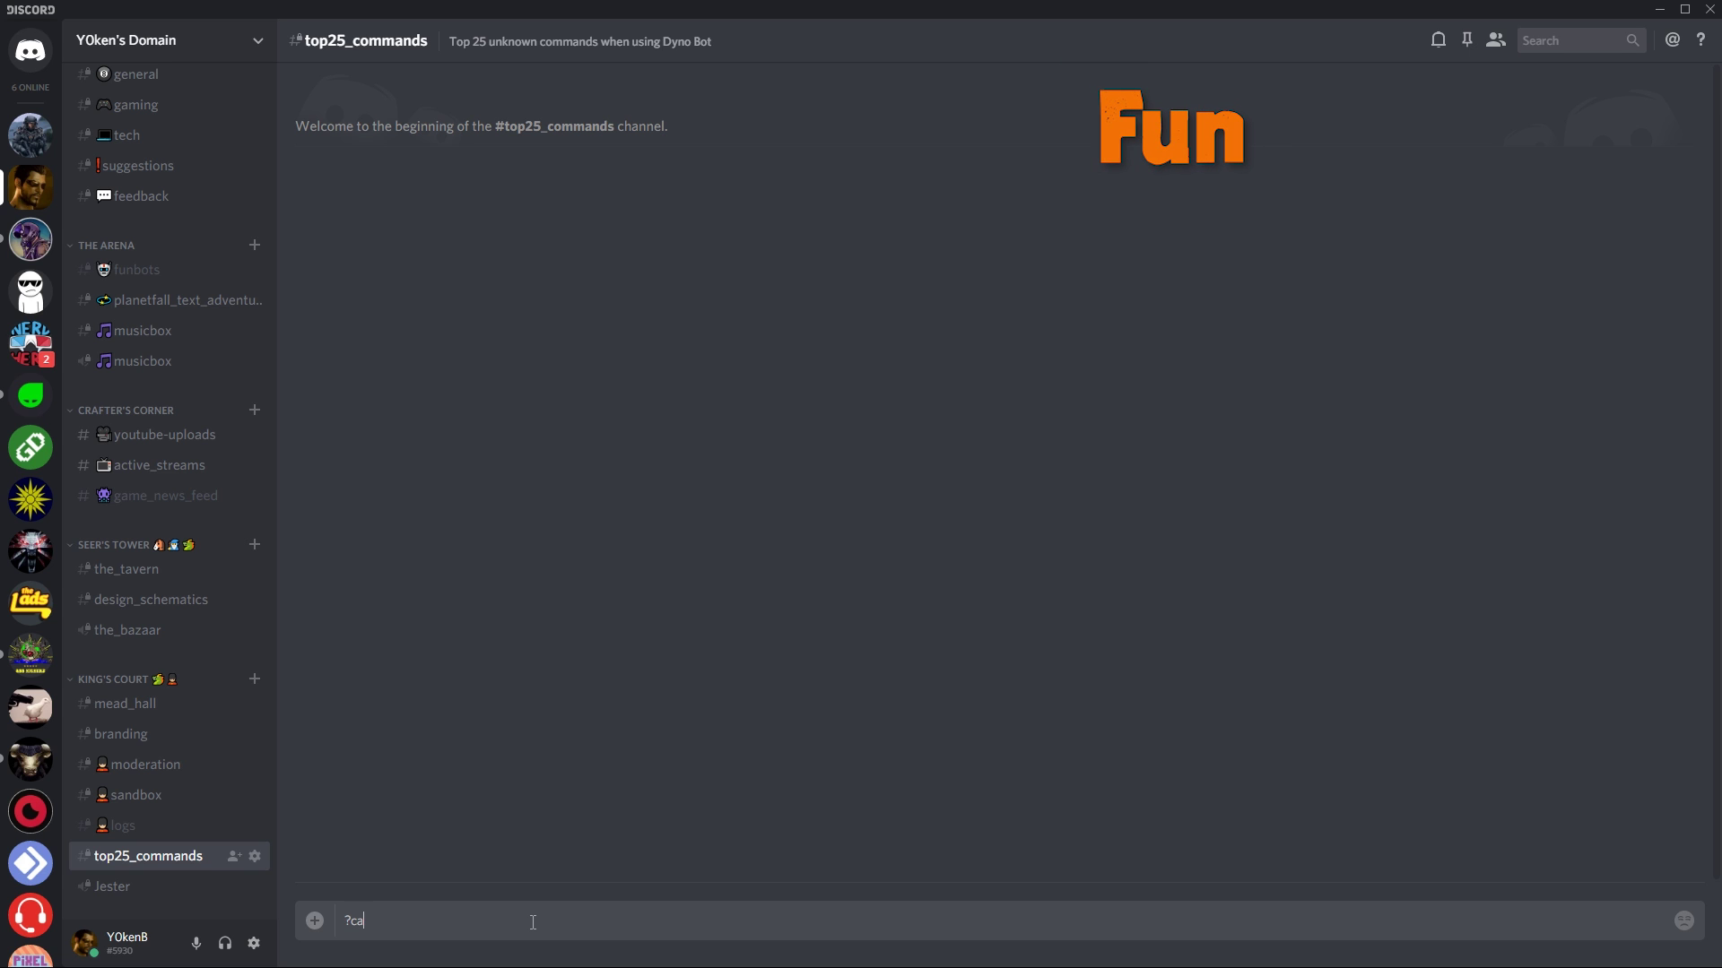
key(Return)
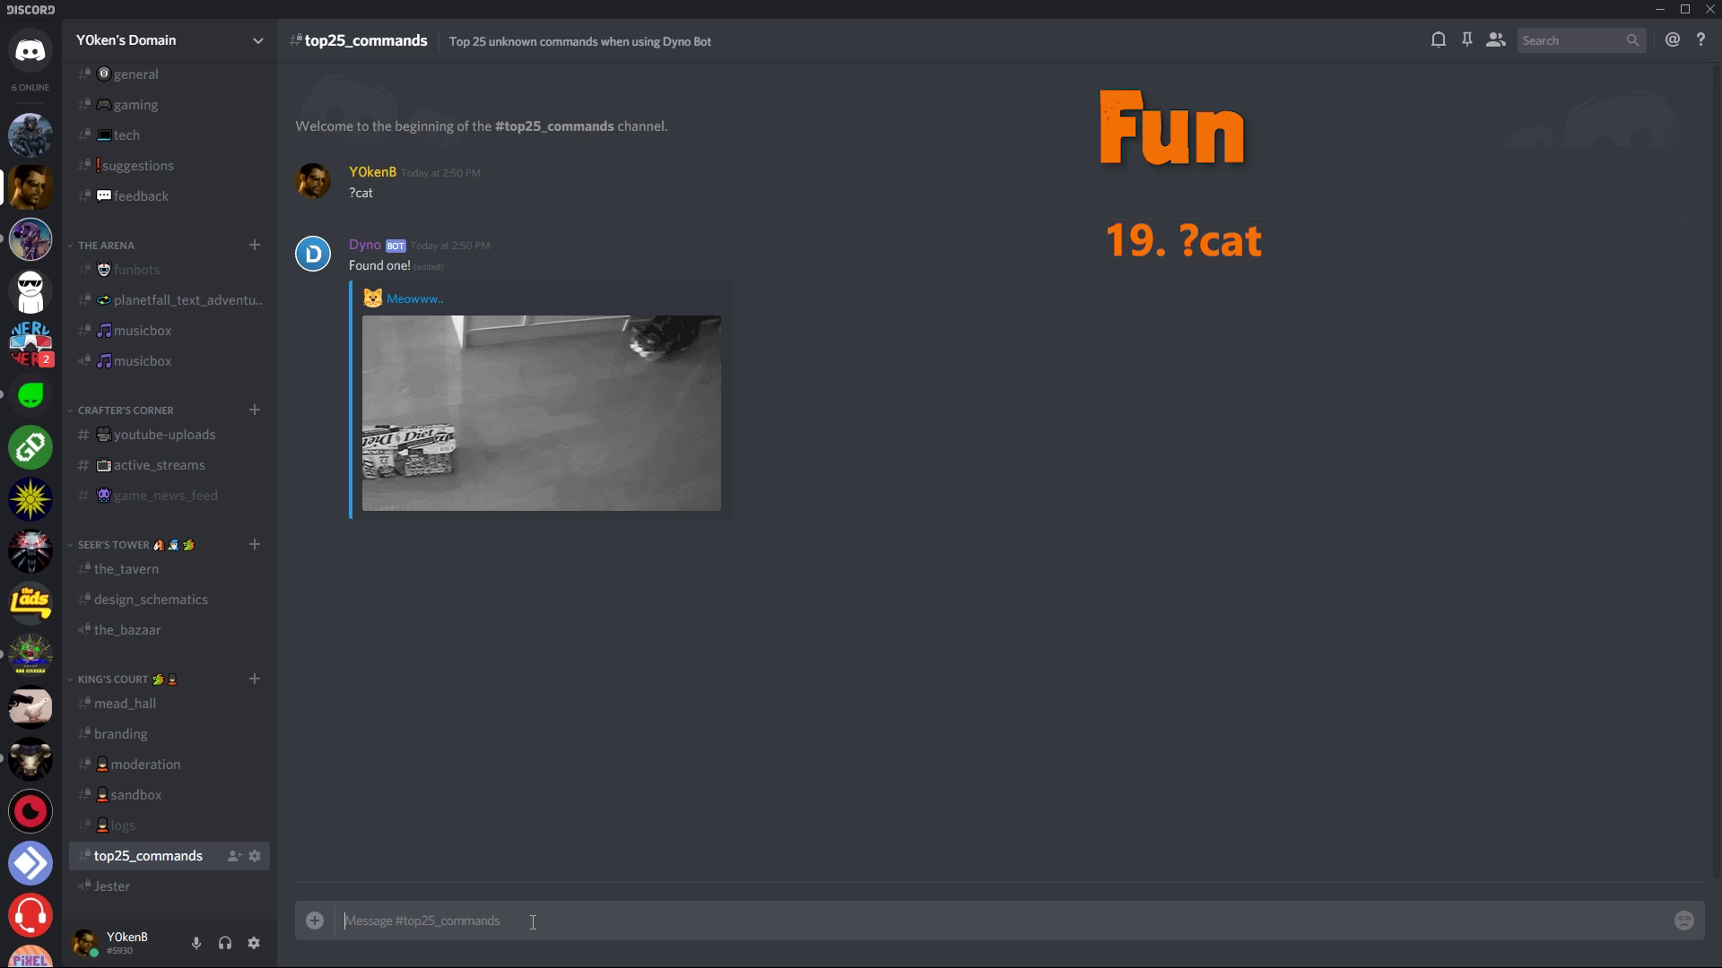
text(?cat)
key(Return)
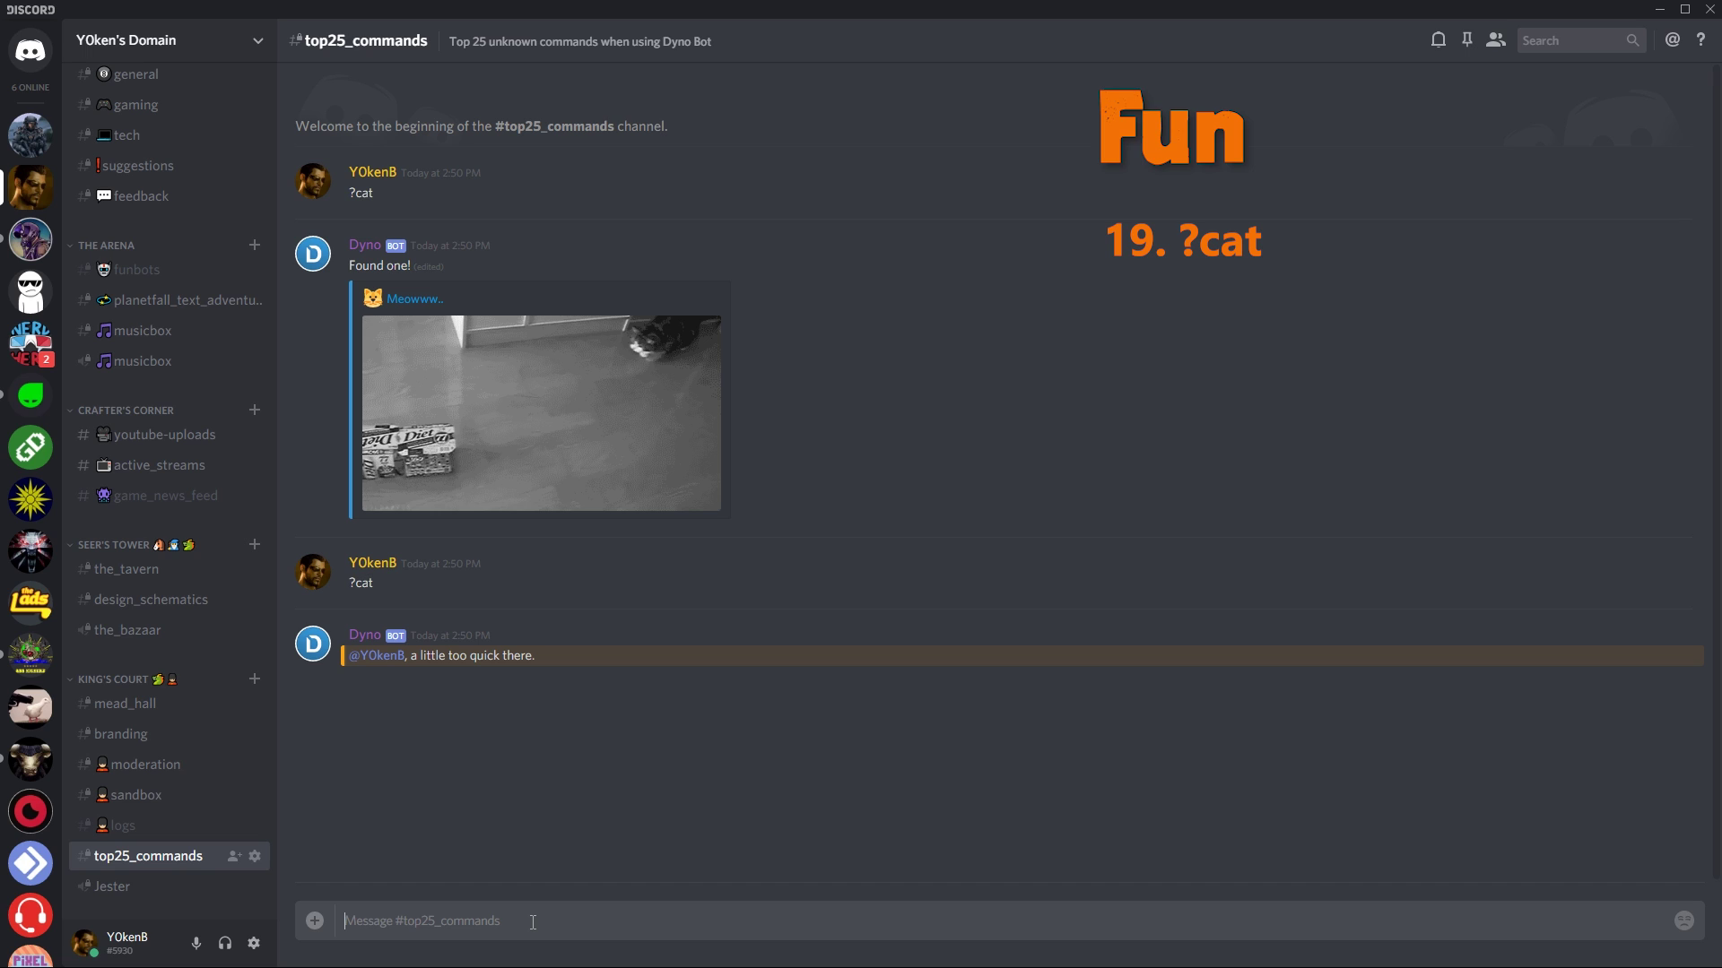
Step: Request a random dog picture with "?dog", and a random cat fact with "?catfact"
text(?dog)
key(Return)
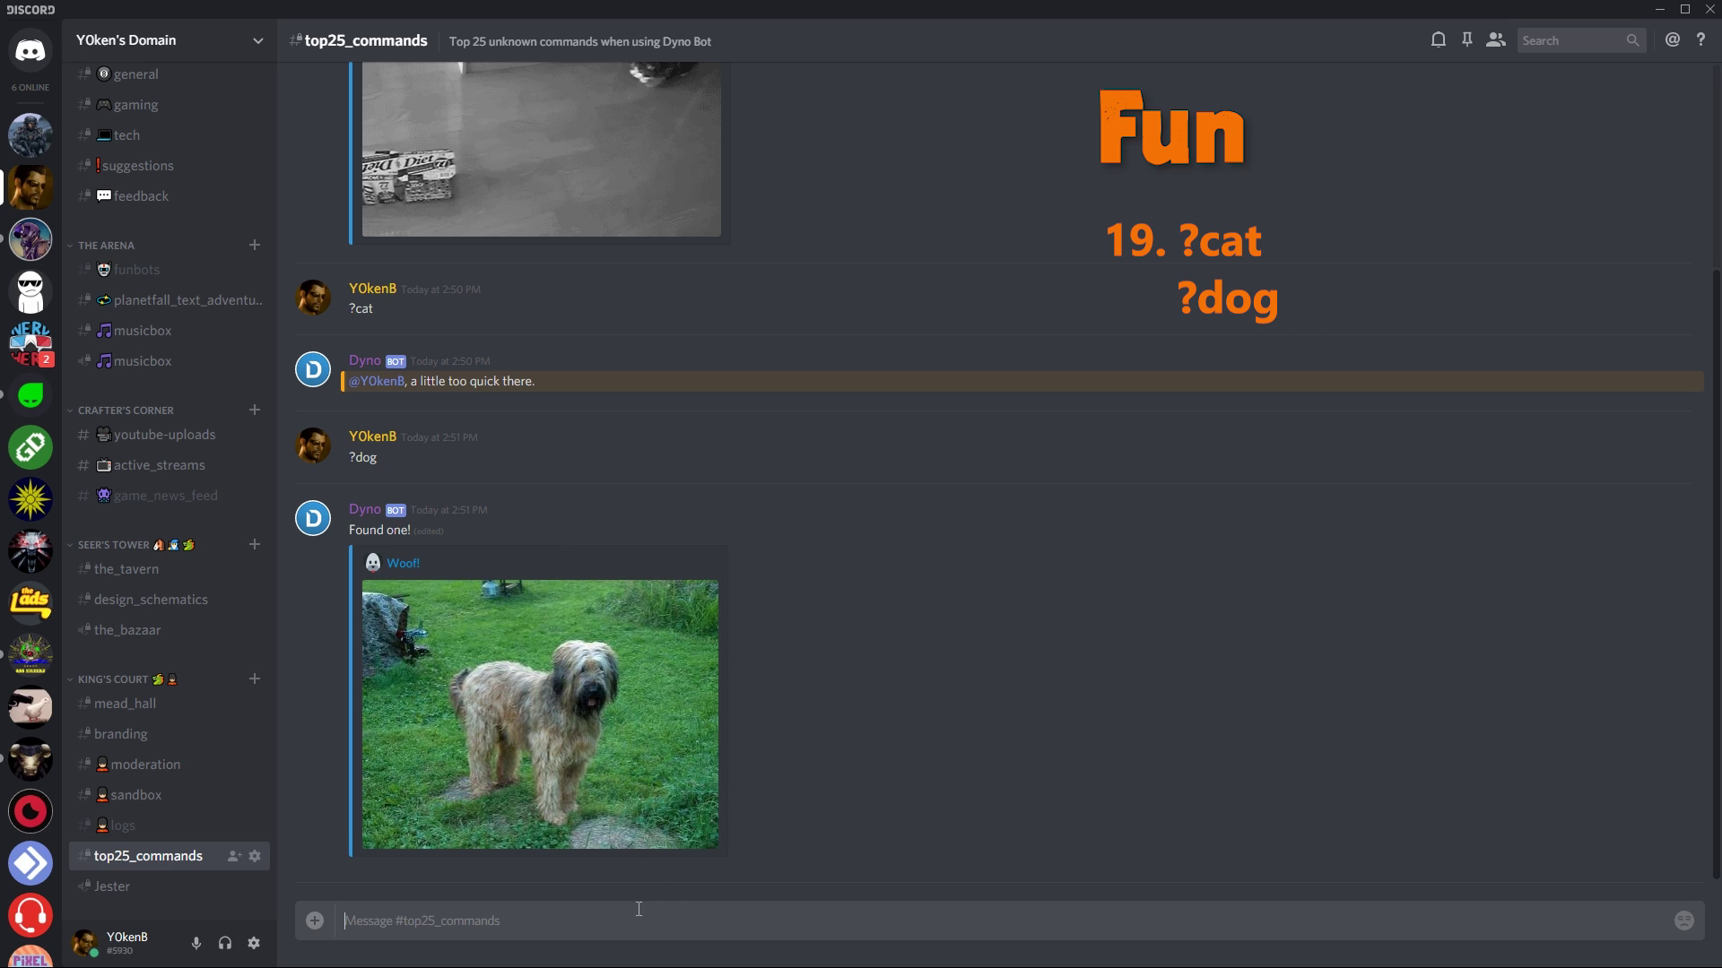
text(?catfact)
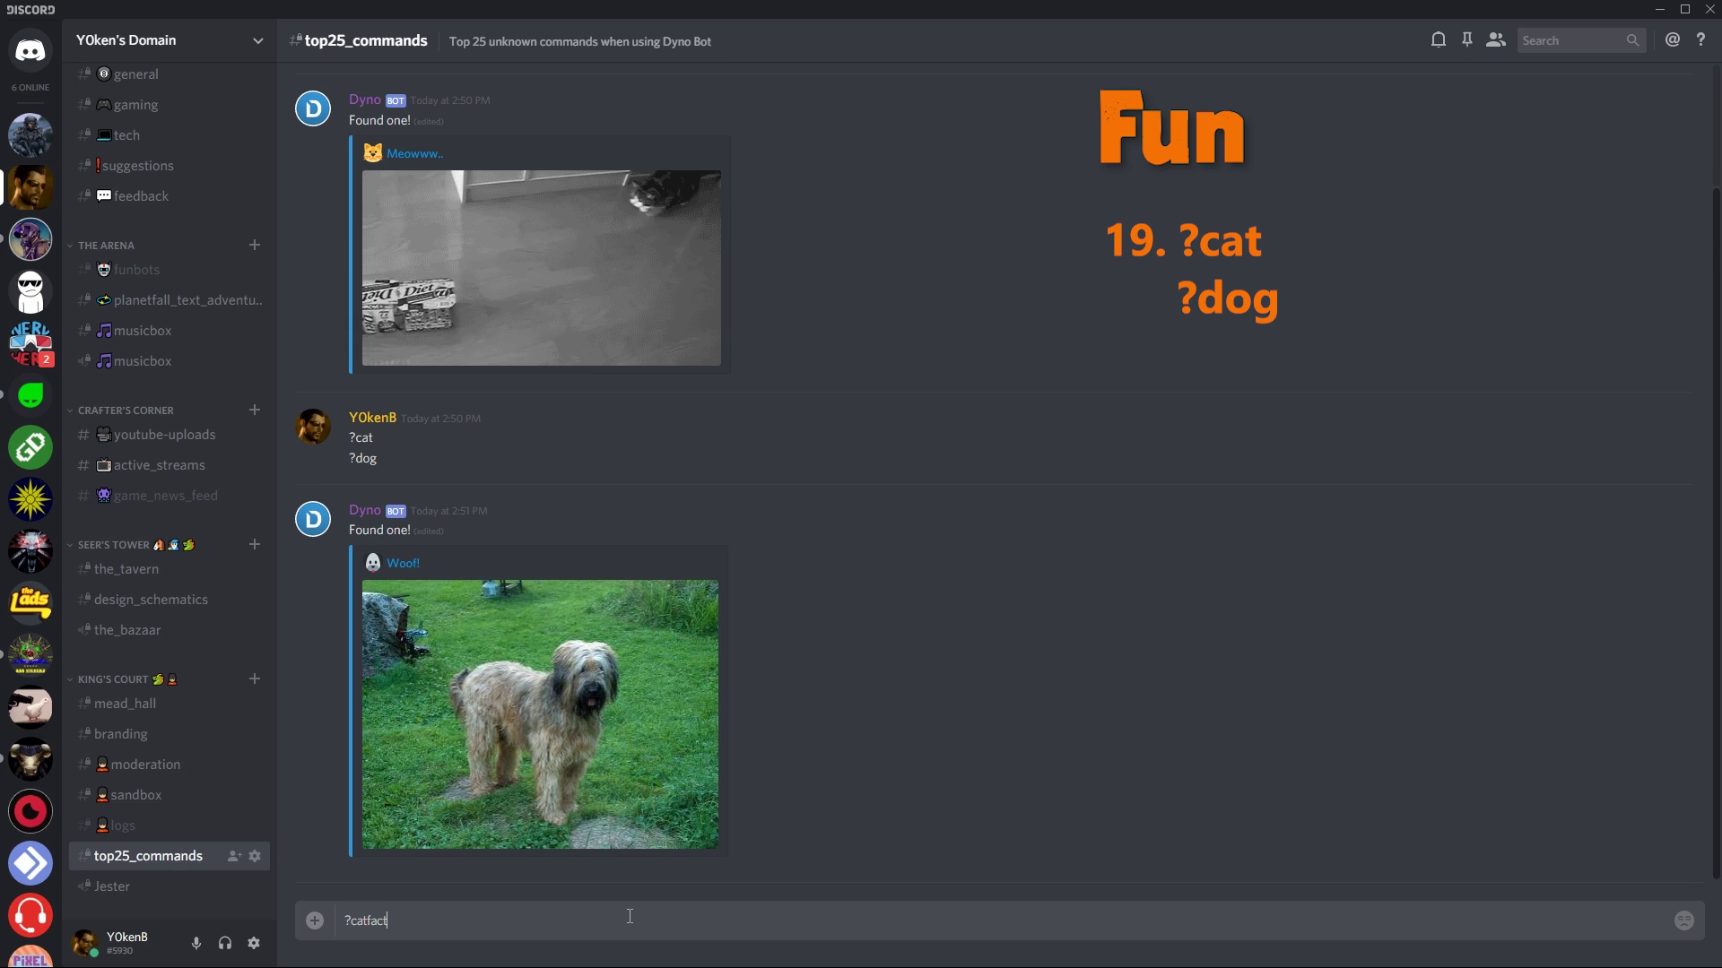
key(Return)
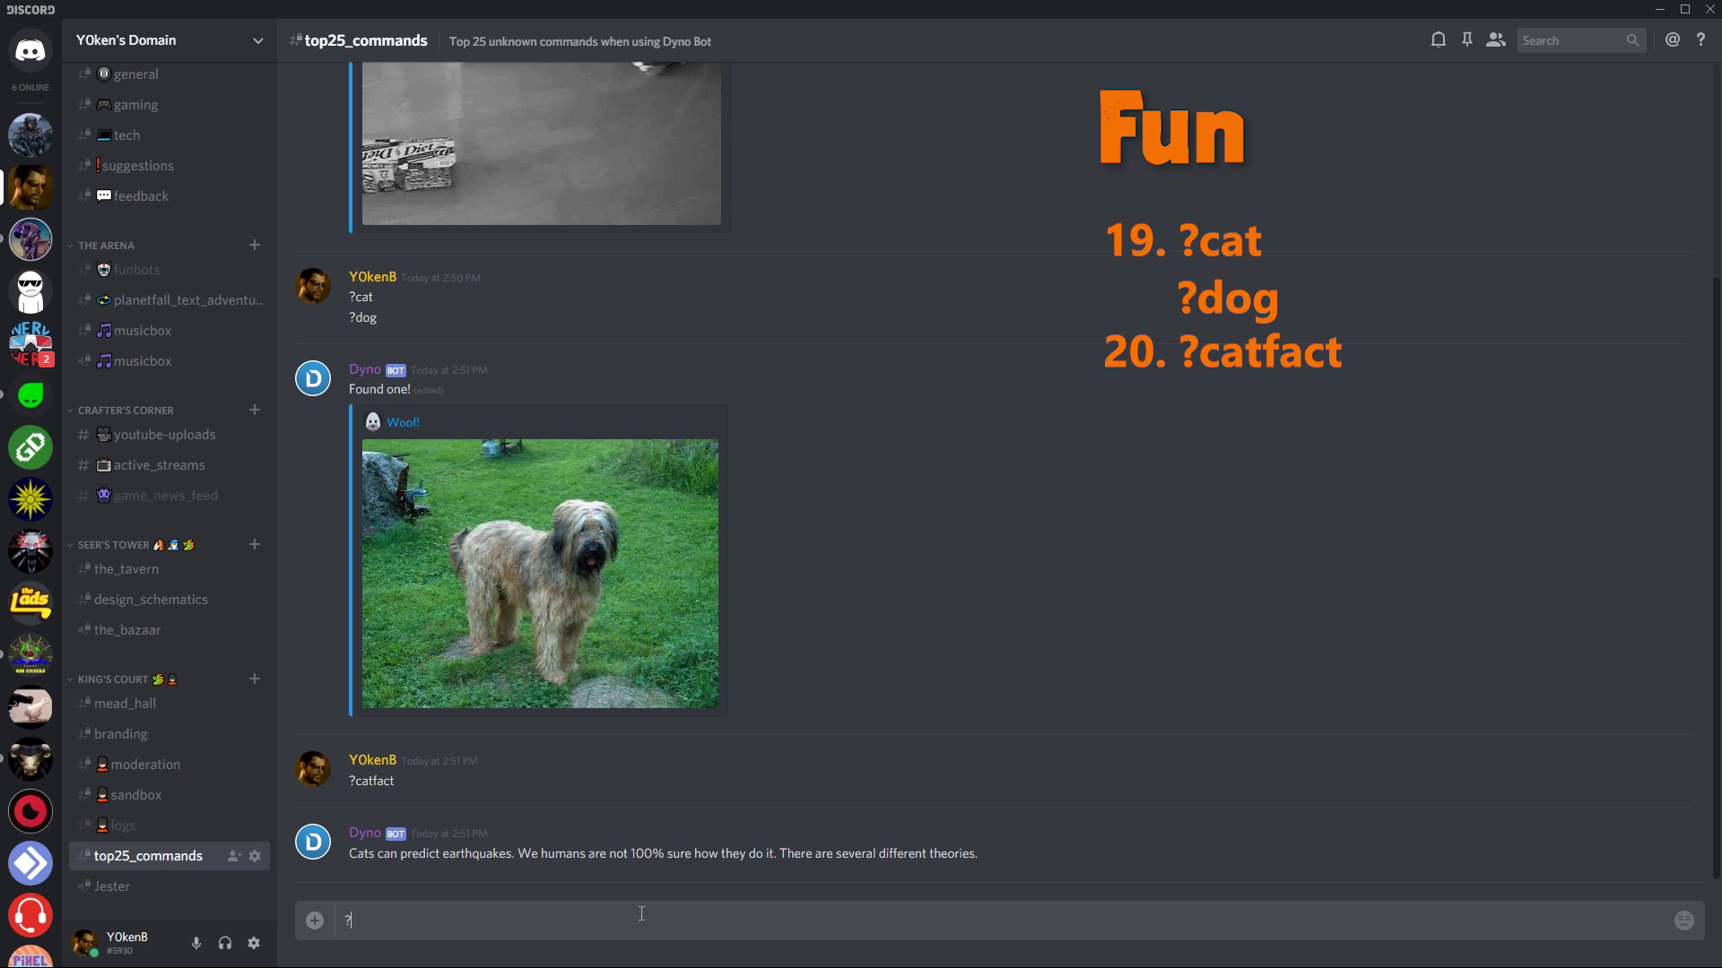
Step: Request a random dog fact with "?dogfact", and clear the channel's messages with the "?p" purge command
text(dogfact)
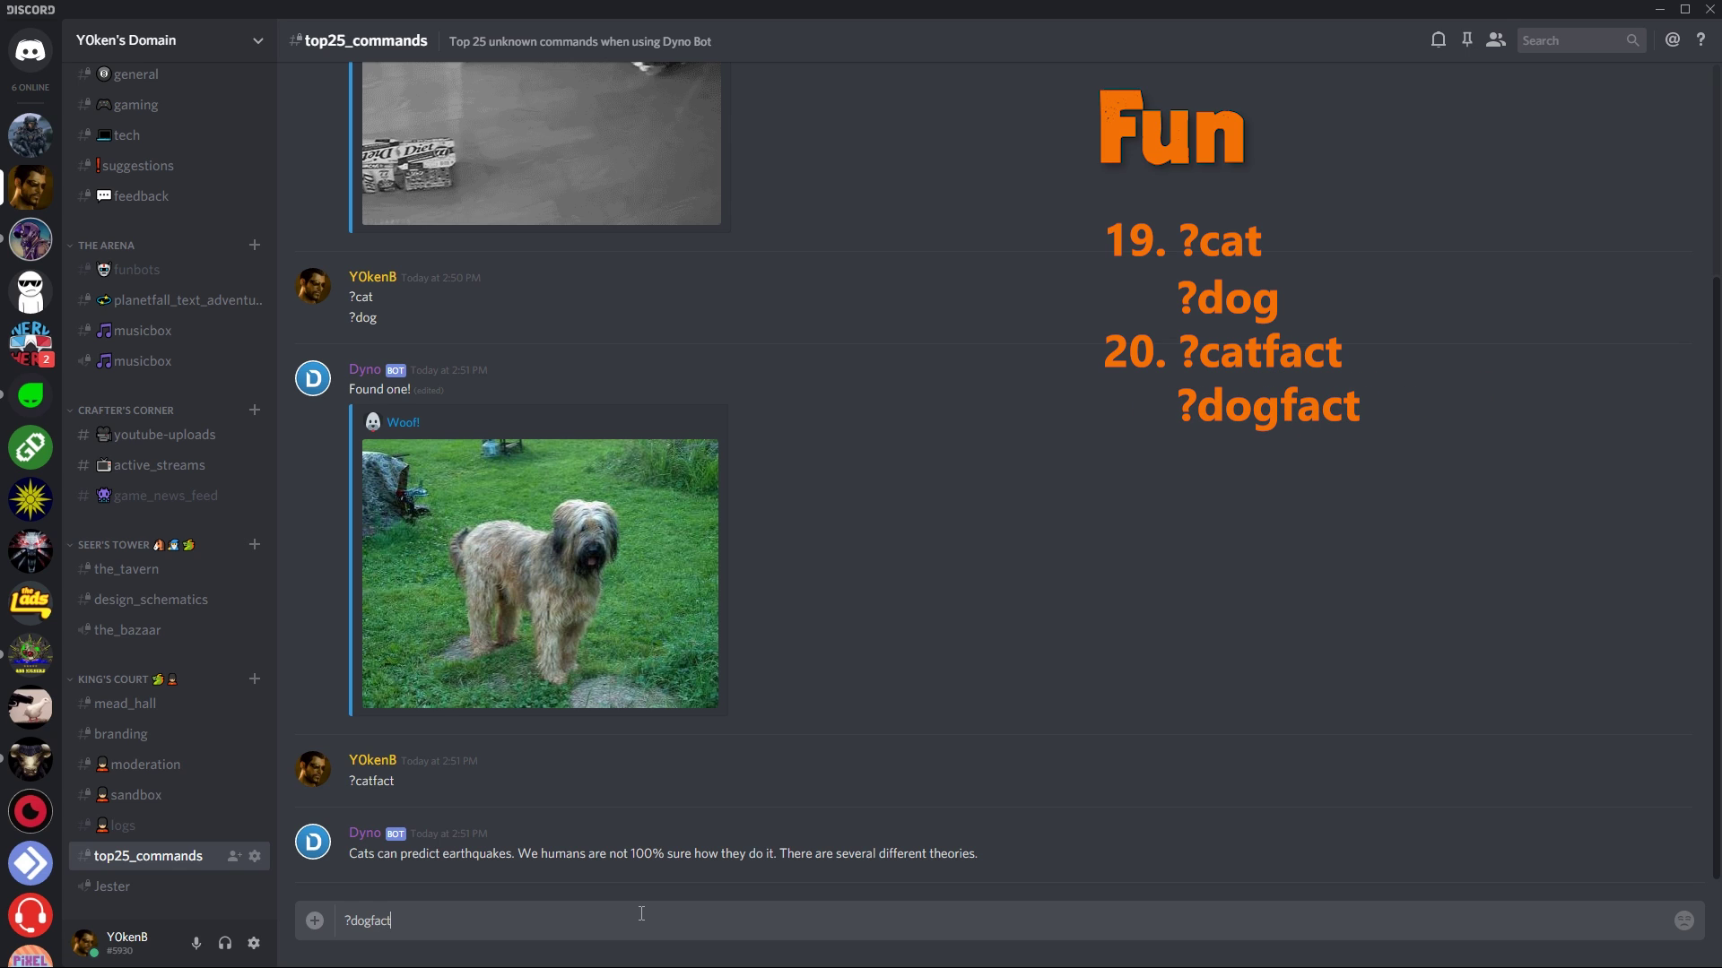
key(Return)
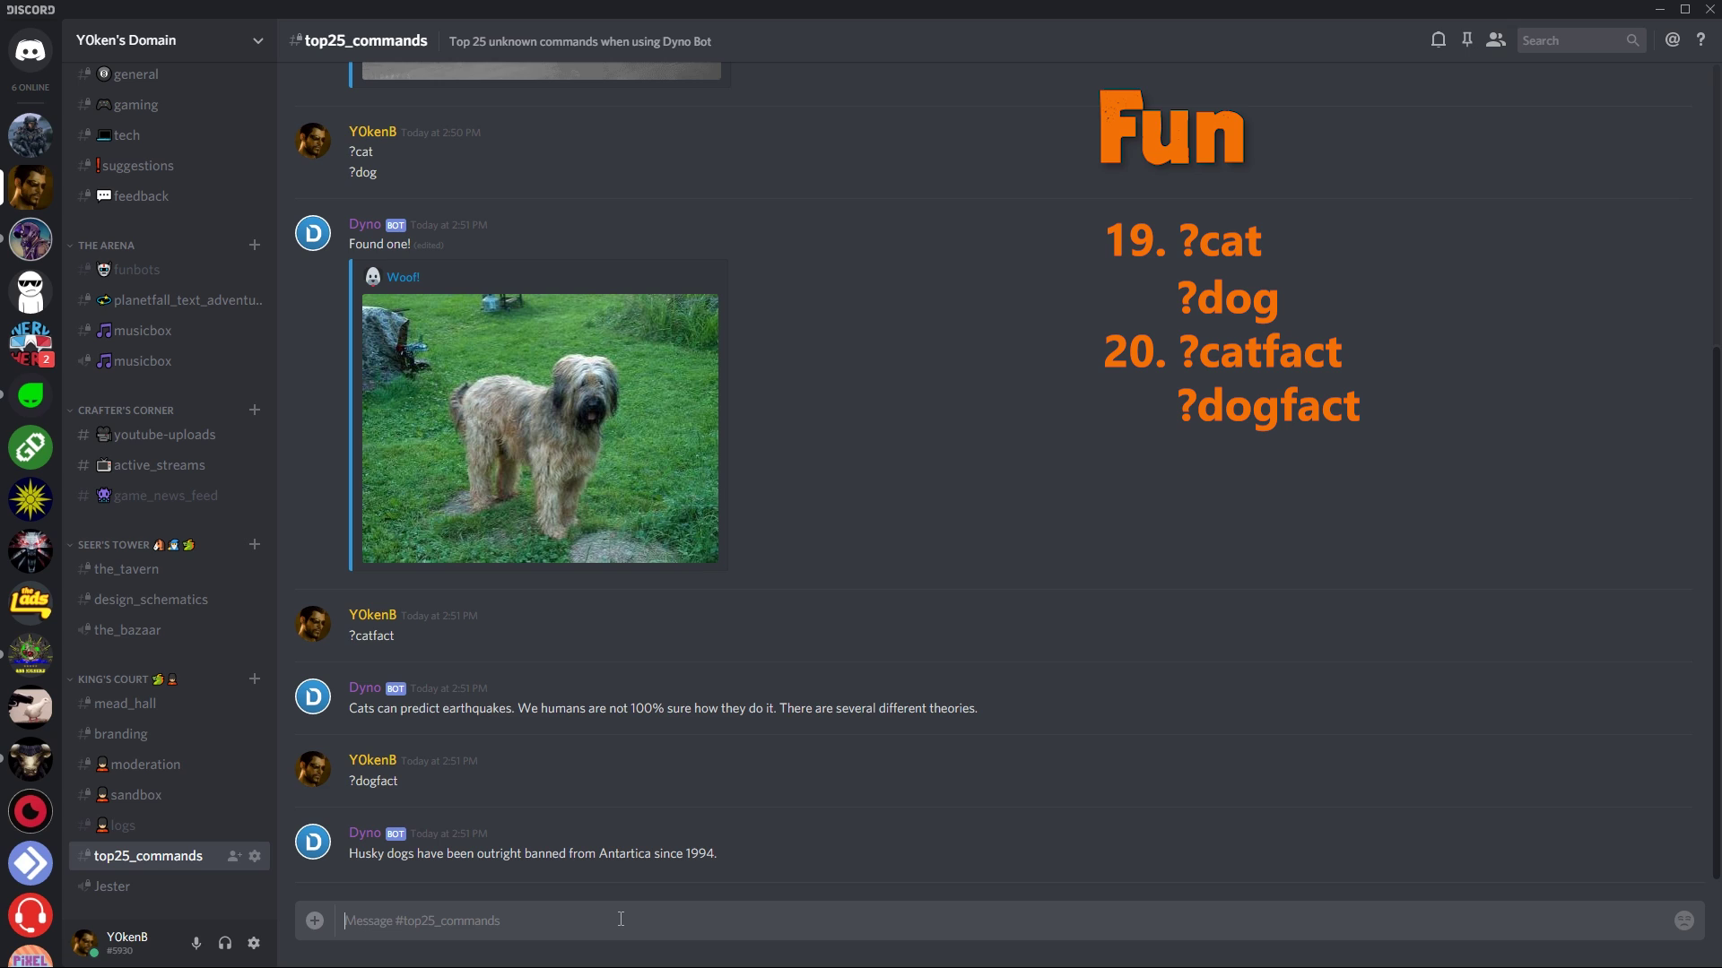
text(?p 1)
key(Return)
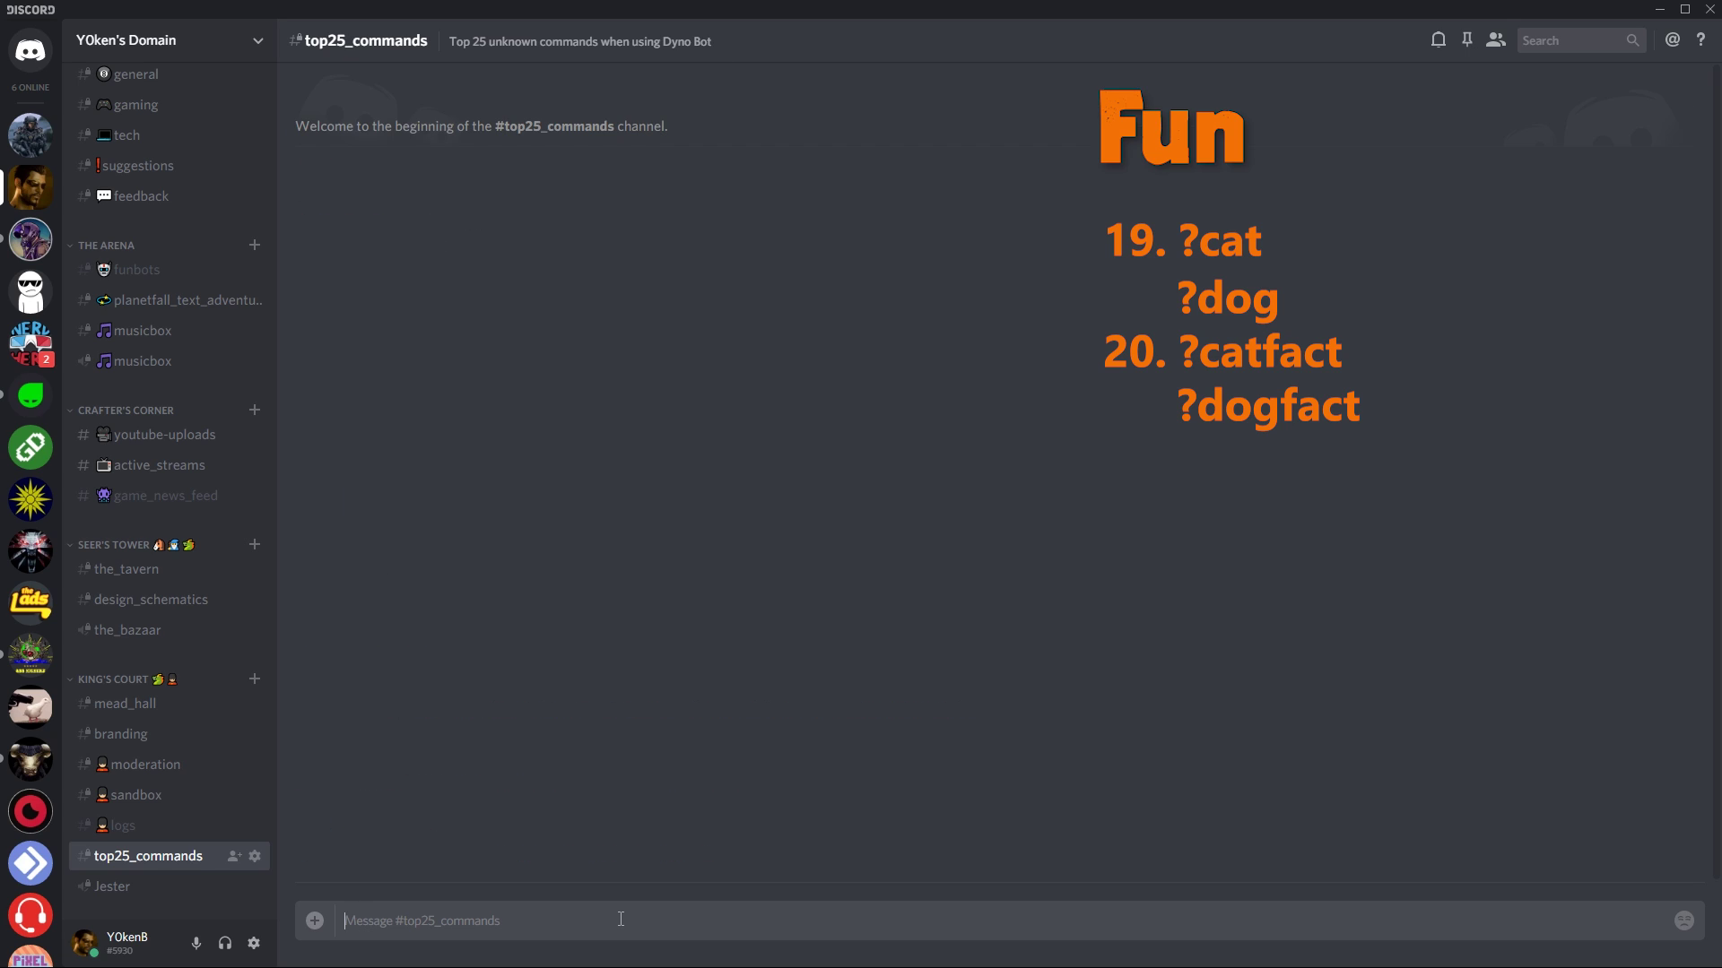
Step: Request the ISS info with "?space", and the forecast for Melbourne with "?weather melbourne,australia"
text(?space)
key(Return)
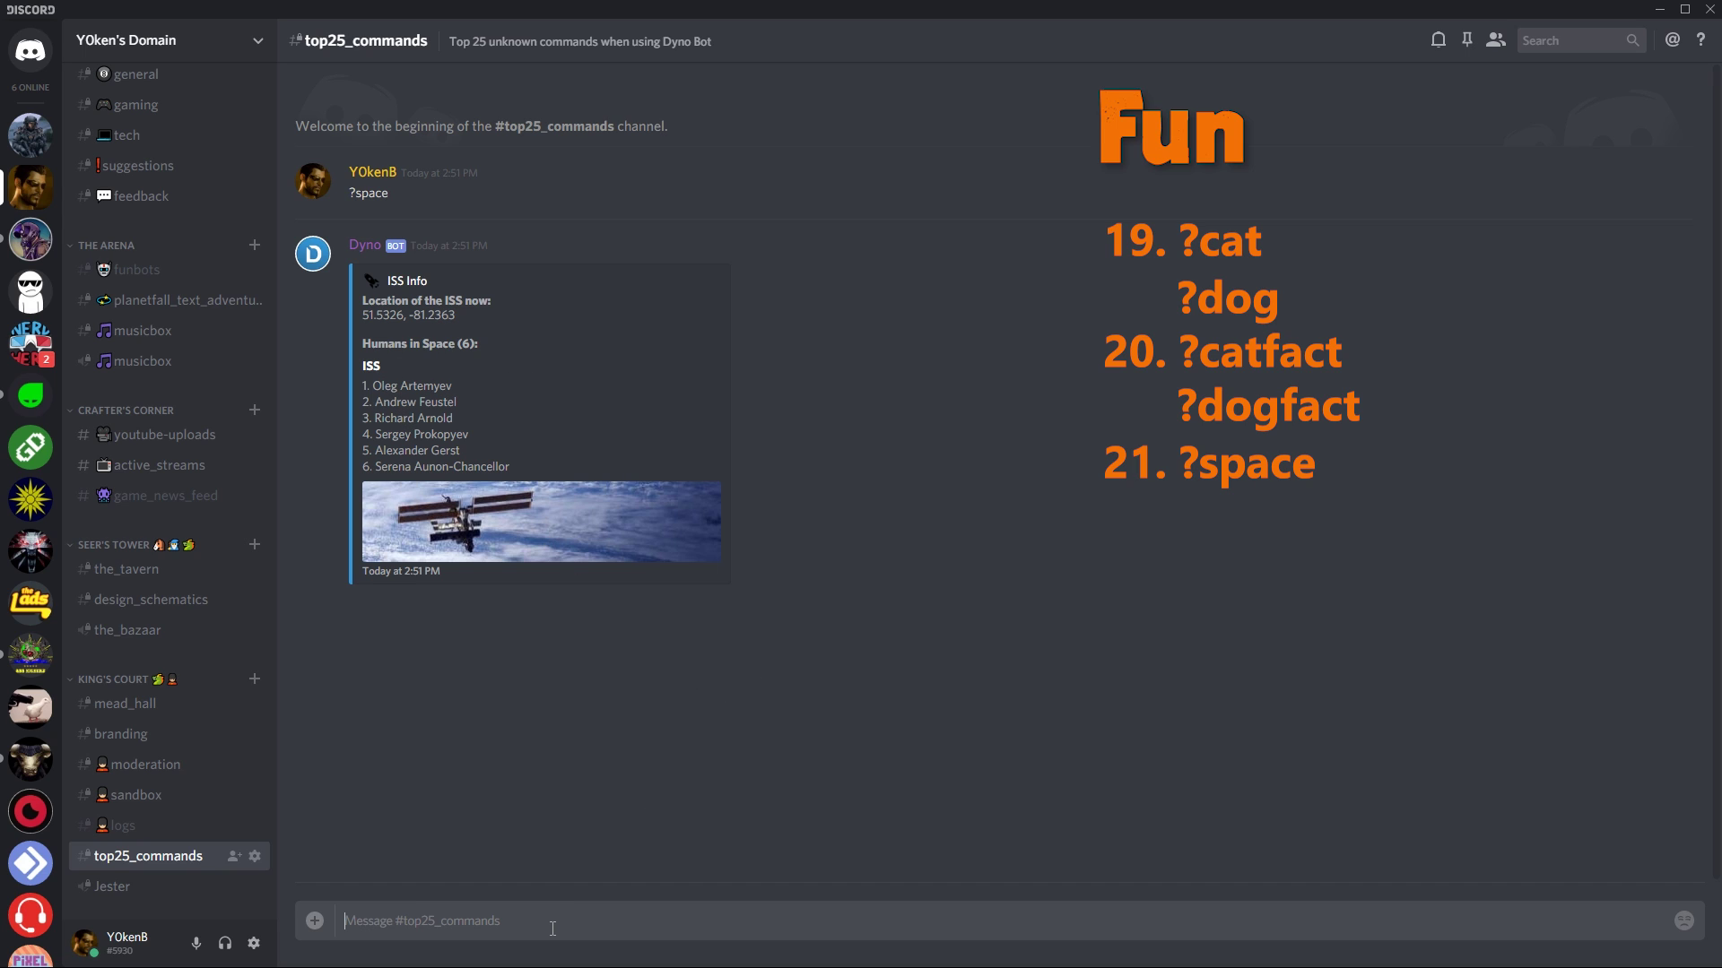
text(?weather)
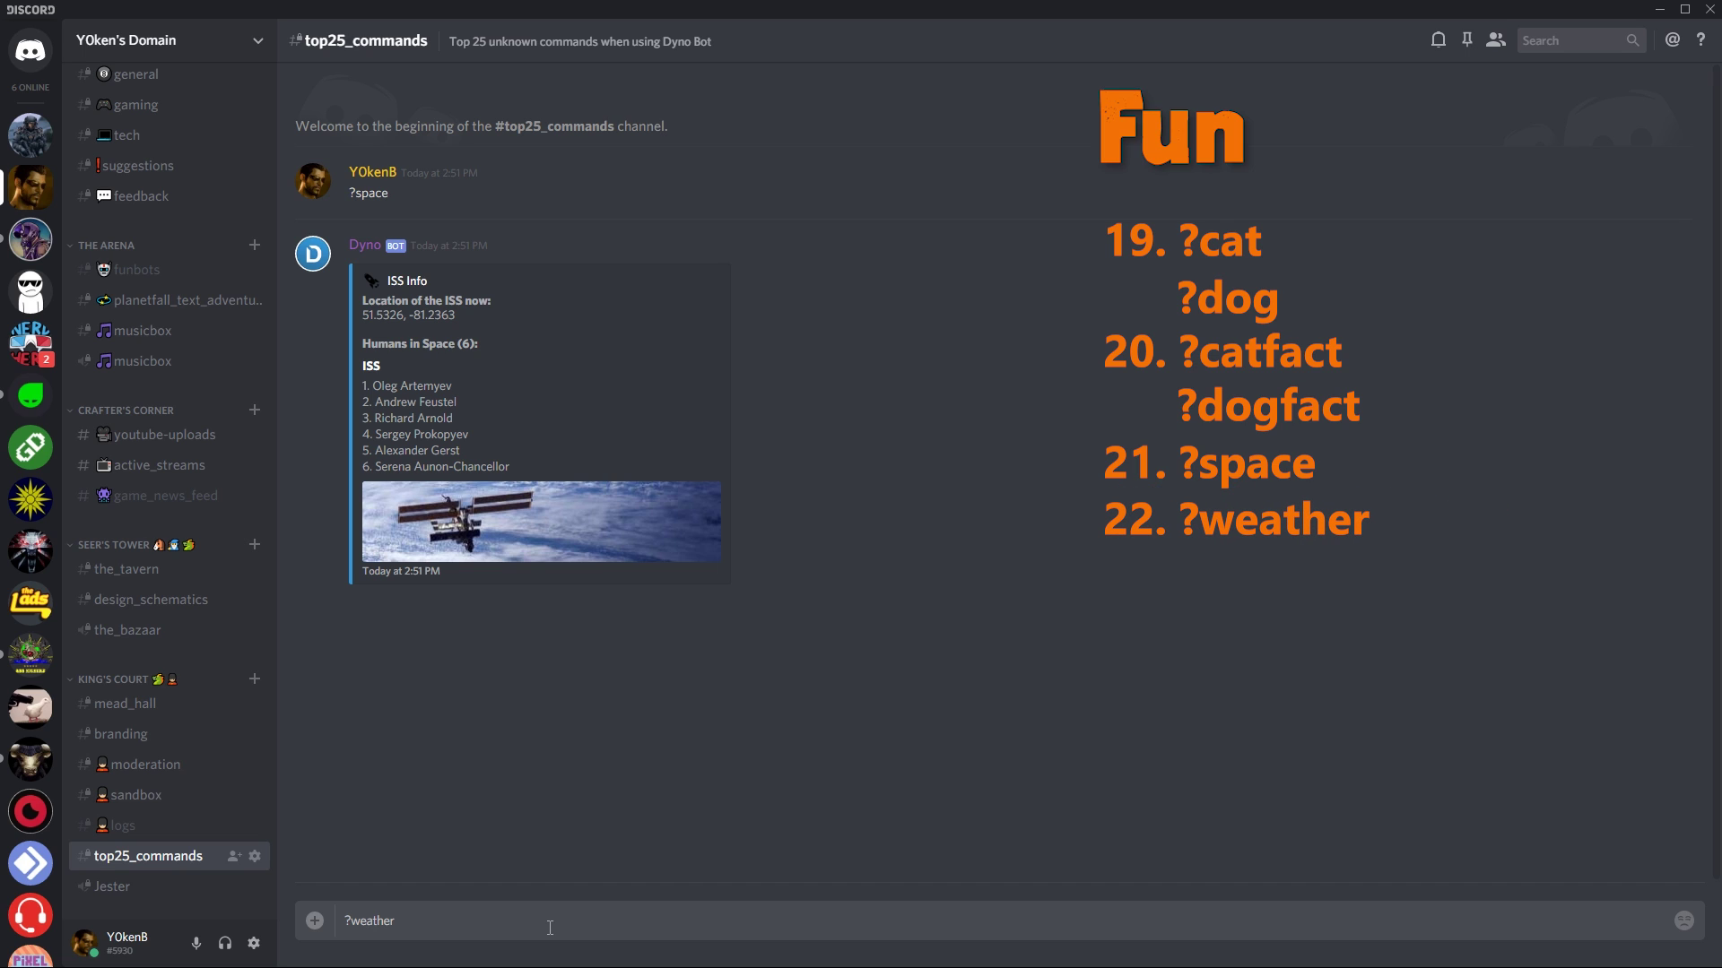
text( mebou)
key(BackSpace)
key(BackSpace)
key(BackSpace)
key(BackSpace)
text(elbourne,australia)
key(Return)
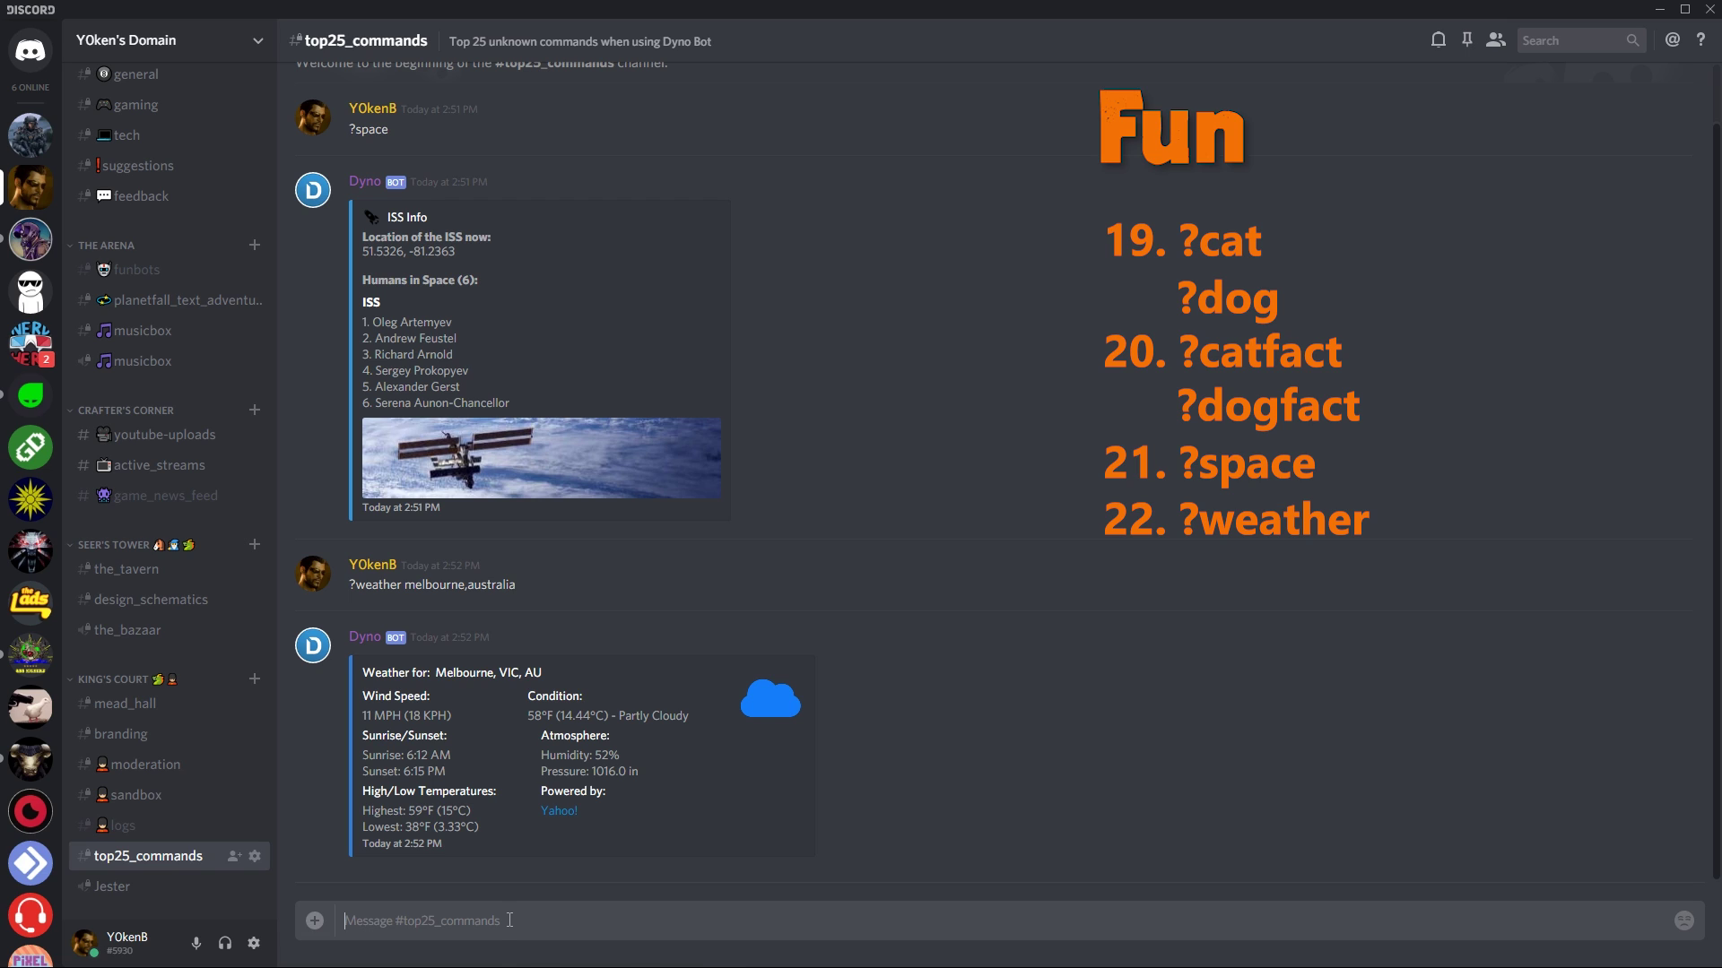
Step: Look up the country statistics for Australia with "?country australia"
text(?country a)
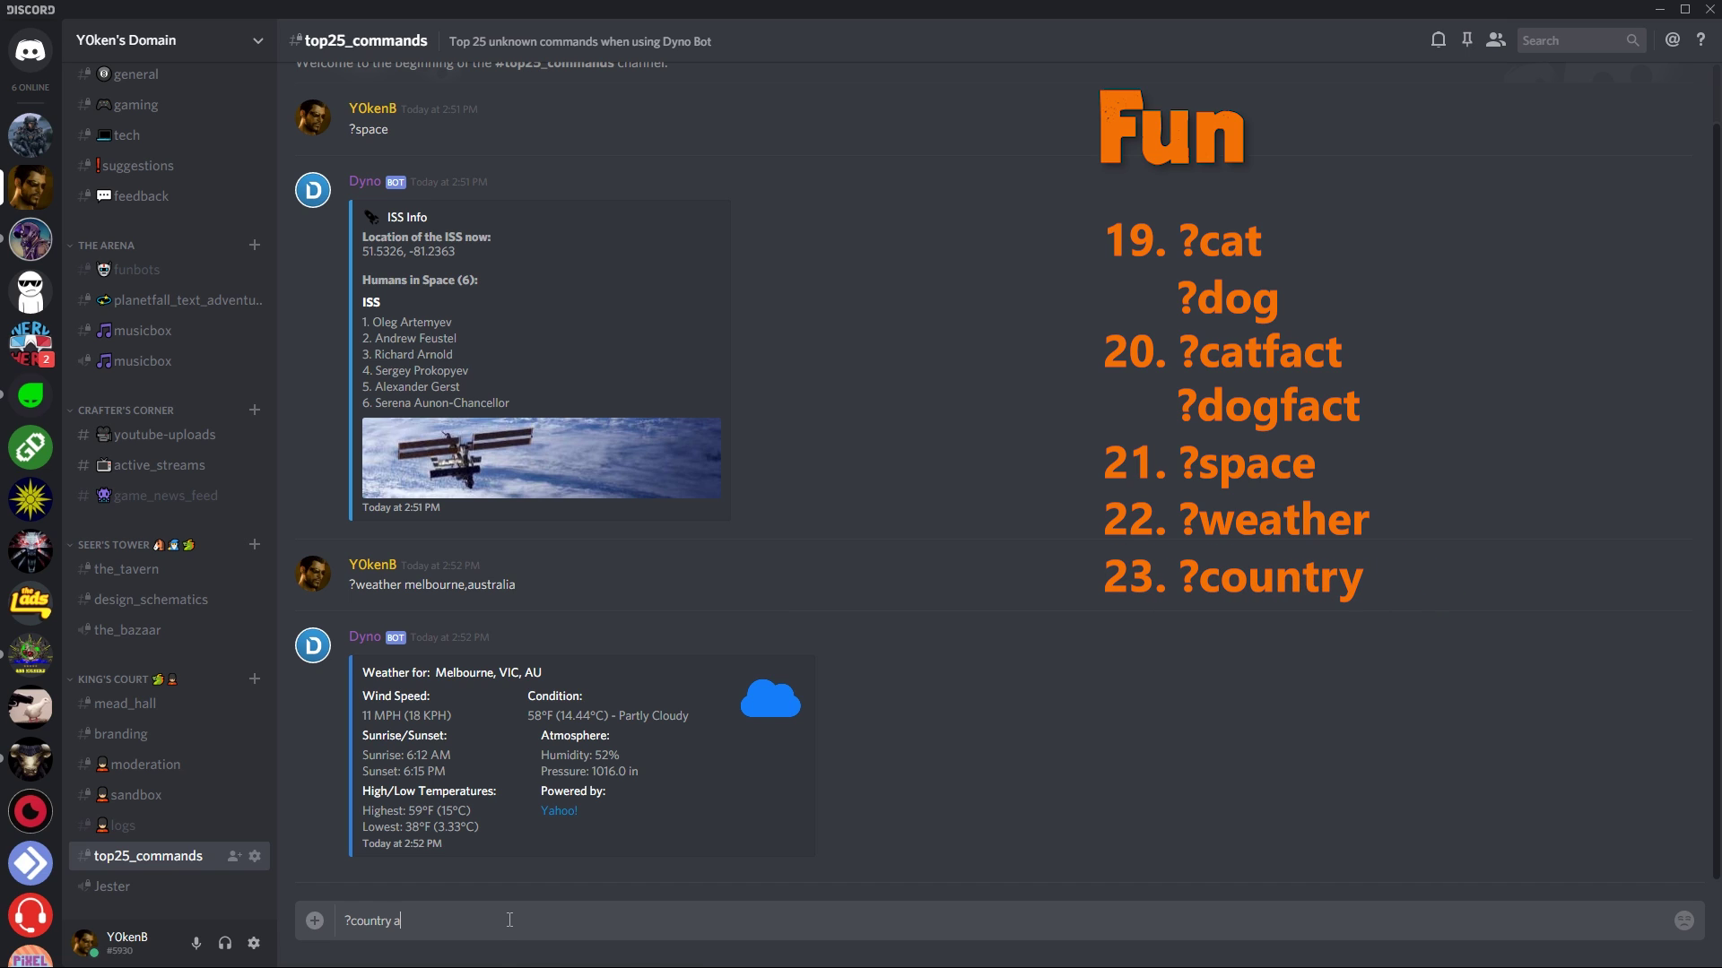
text(ustralia)
key(Return)
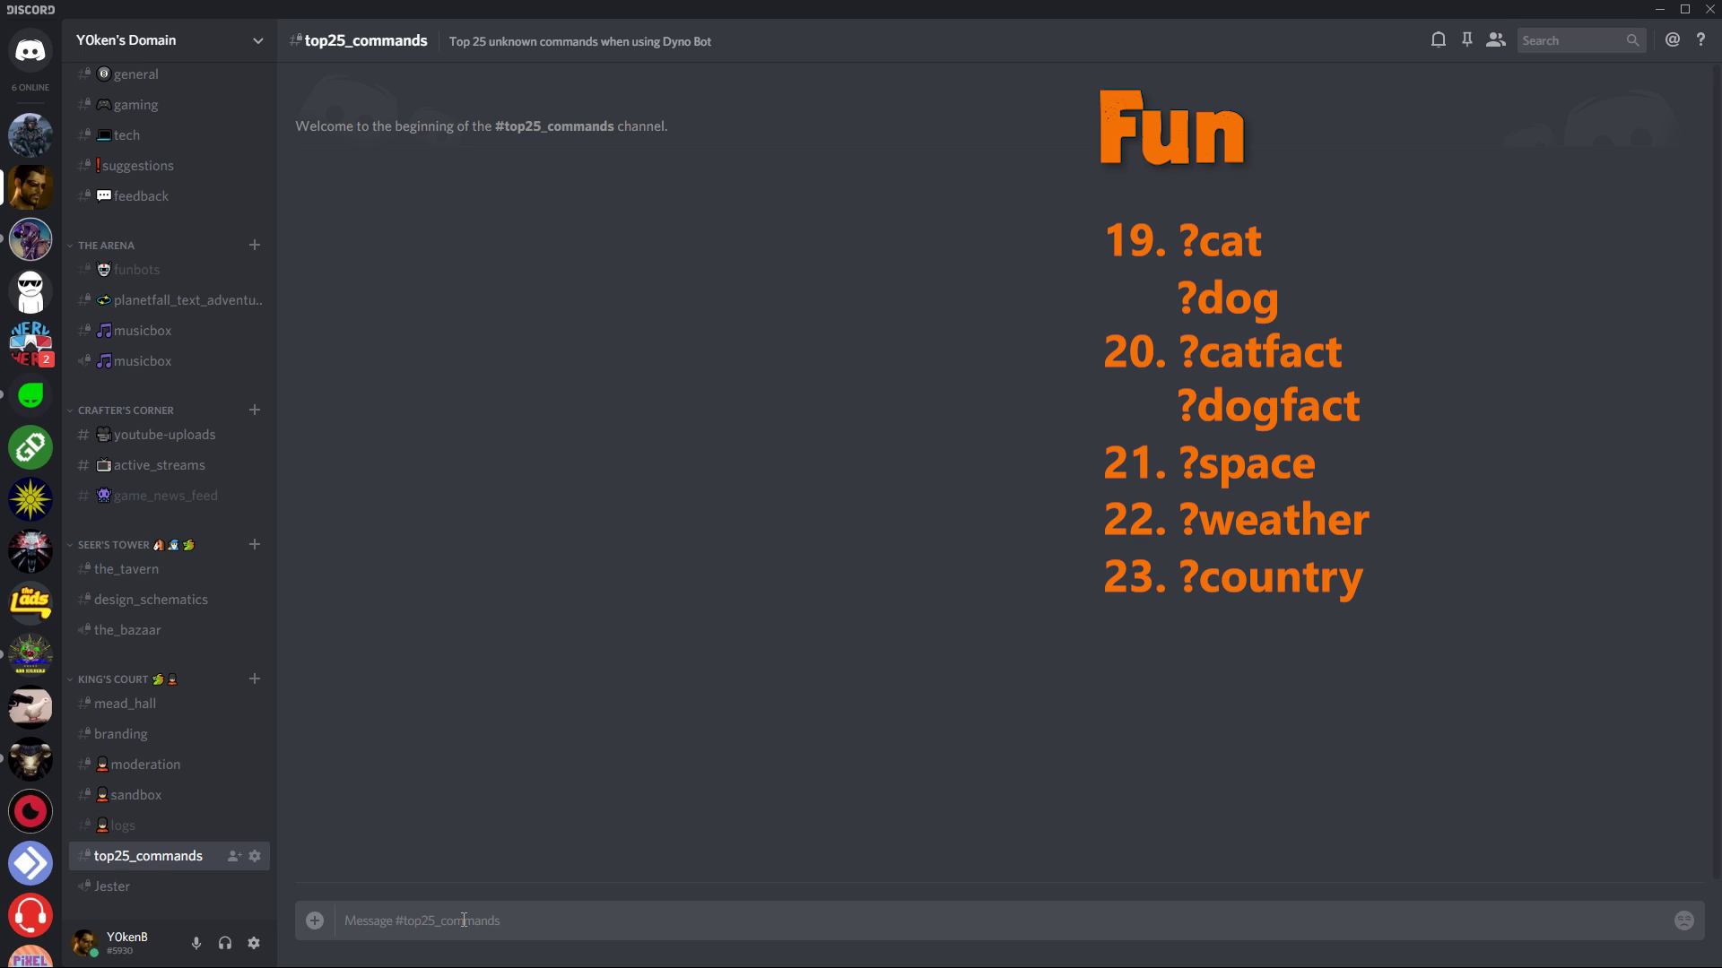
Step: Request a random dad joke with "?dadjoke", and clear the channel's messages with "?p 10"
text(?dadjoke)
key(Return)
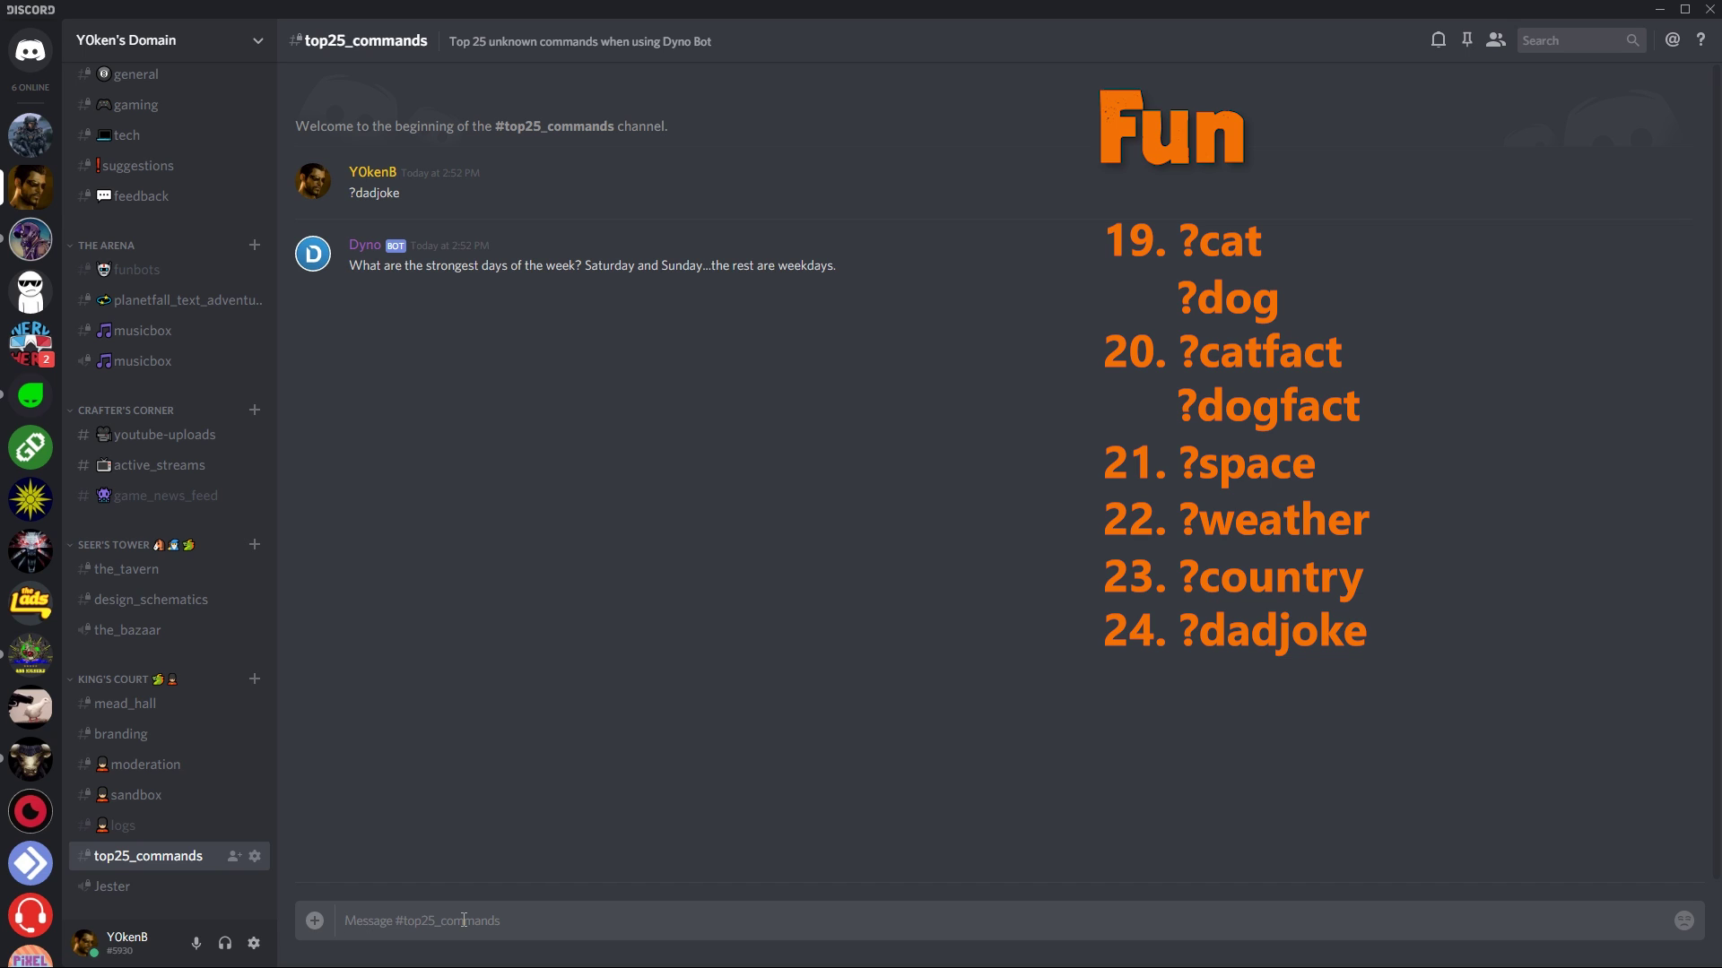
text(?p 10)
key(Return)
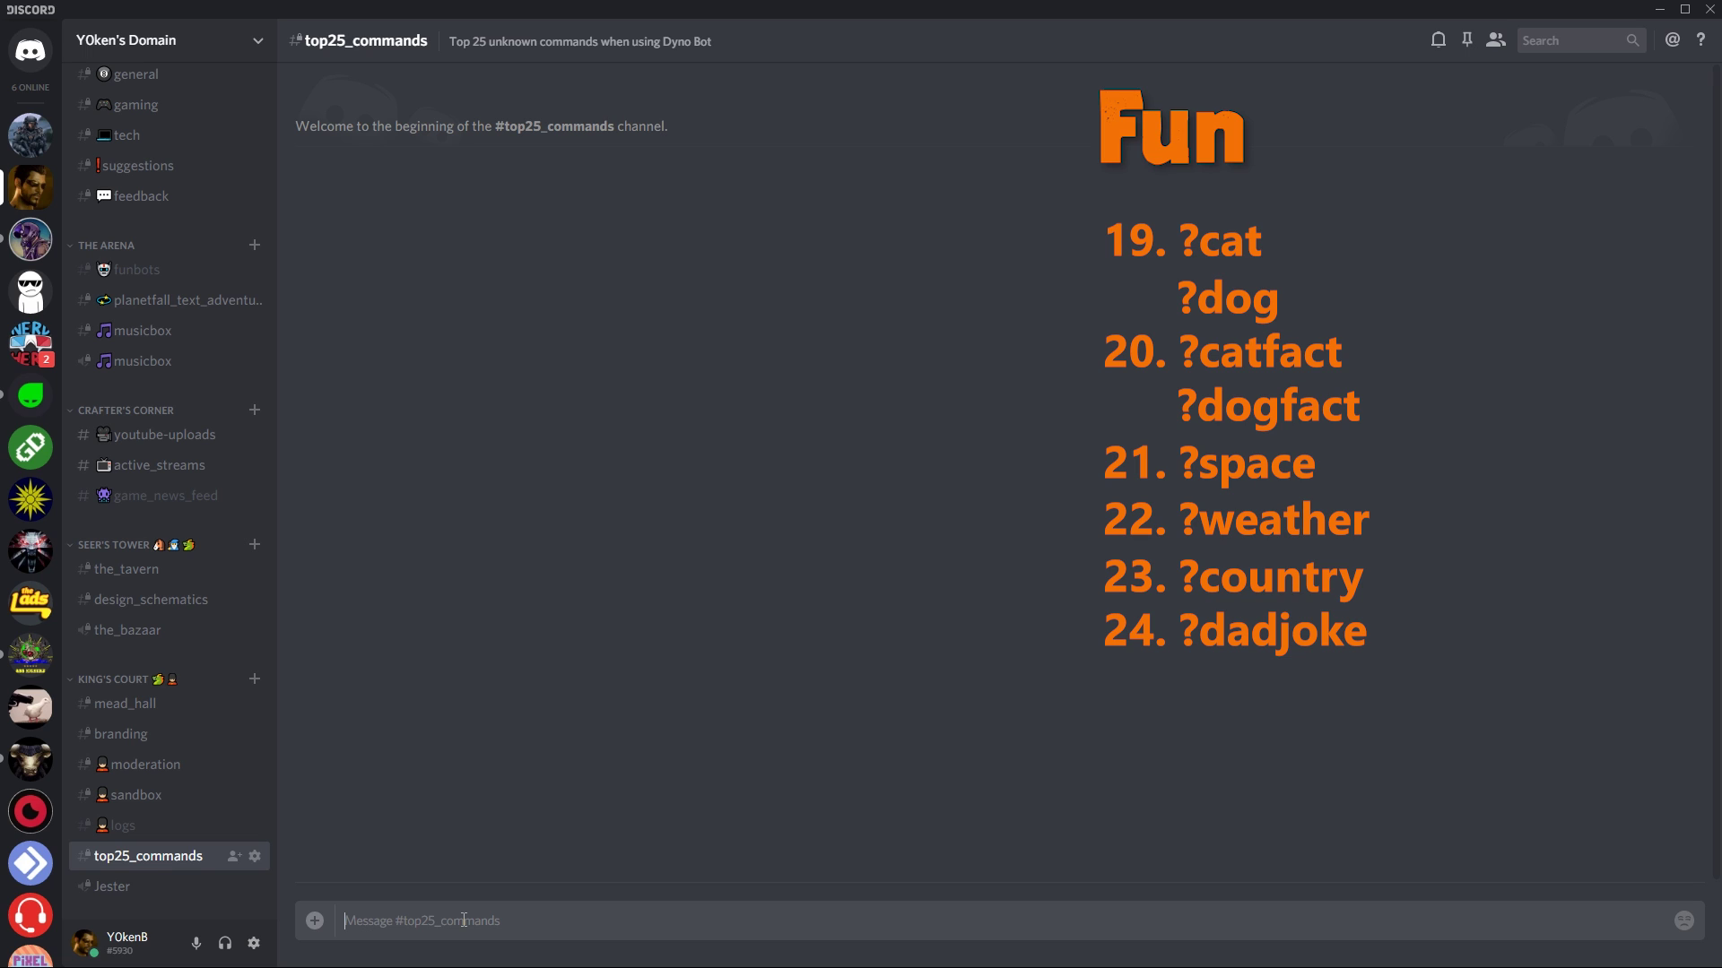
Step: Look up the definitions of two words with "?define channel" and "?define country"
text(?define)
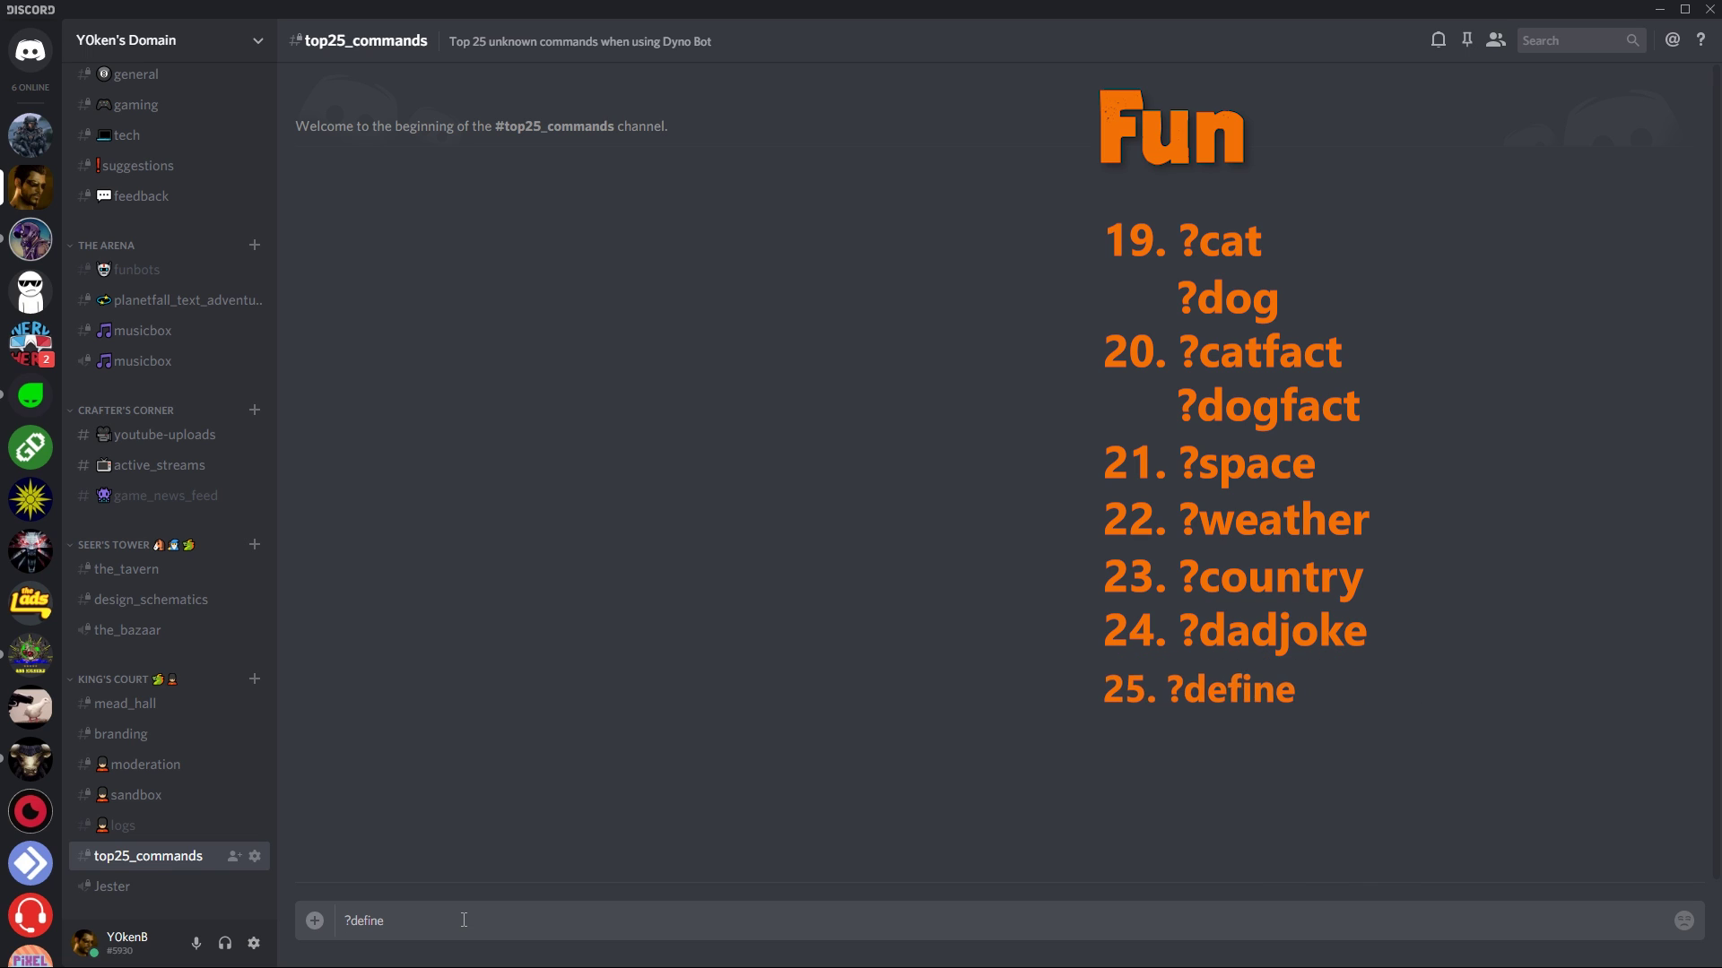
text( channel)
key(Return)
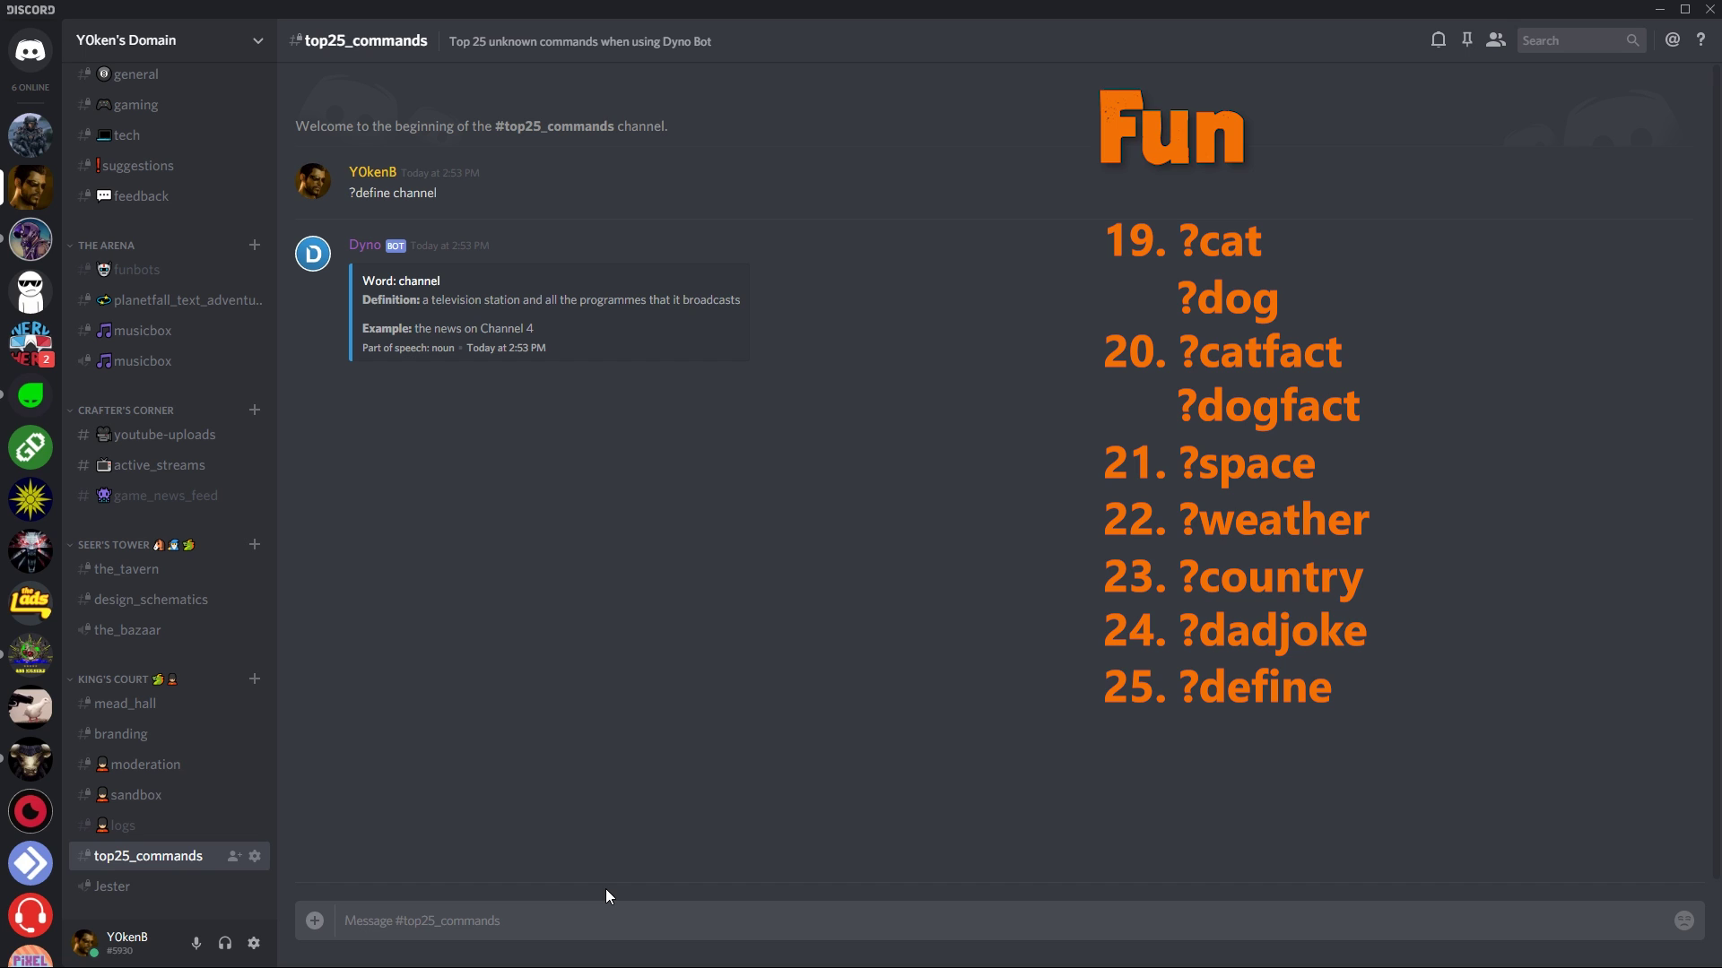
text(?define country)
key(Return)
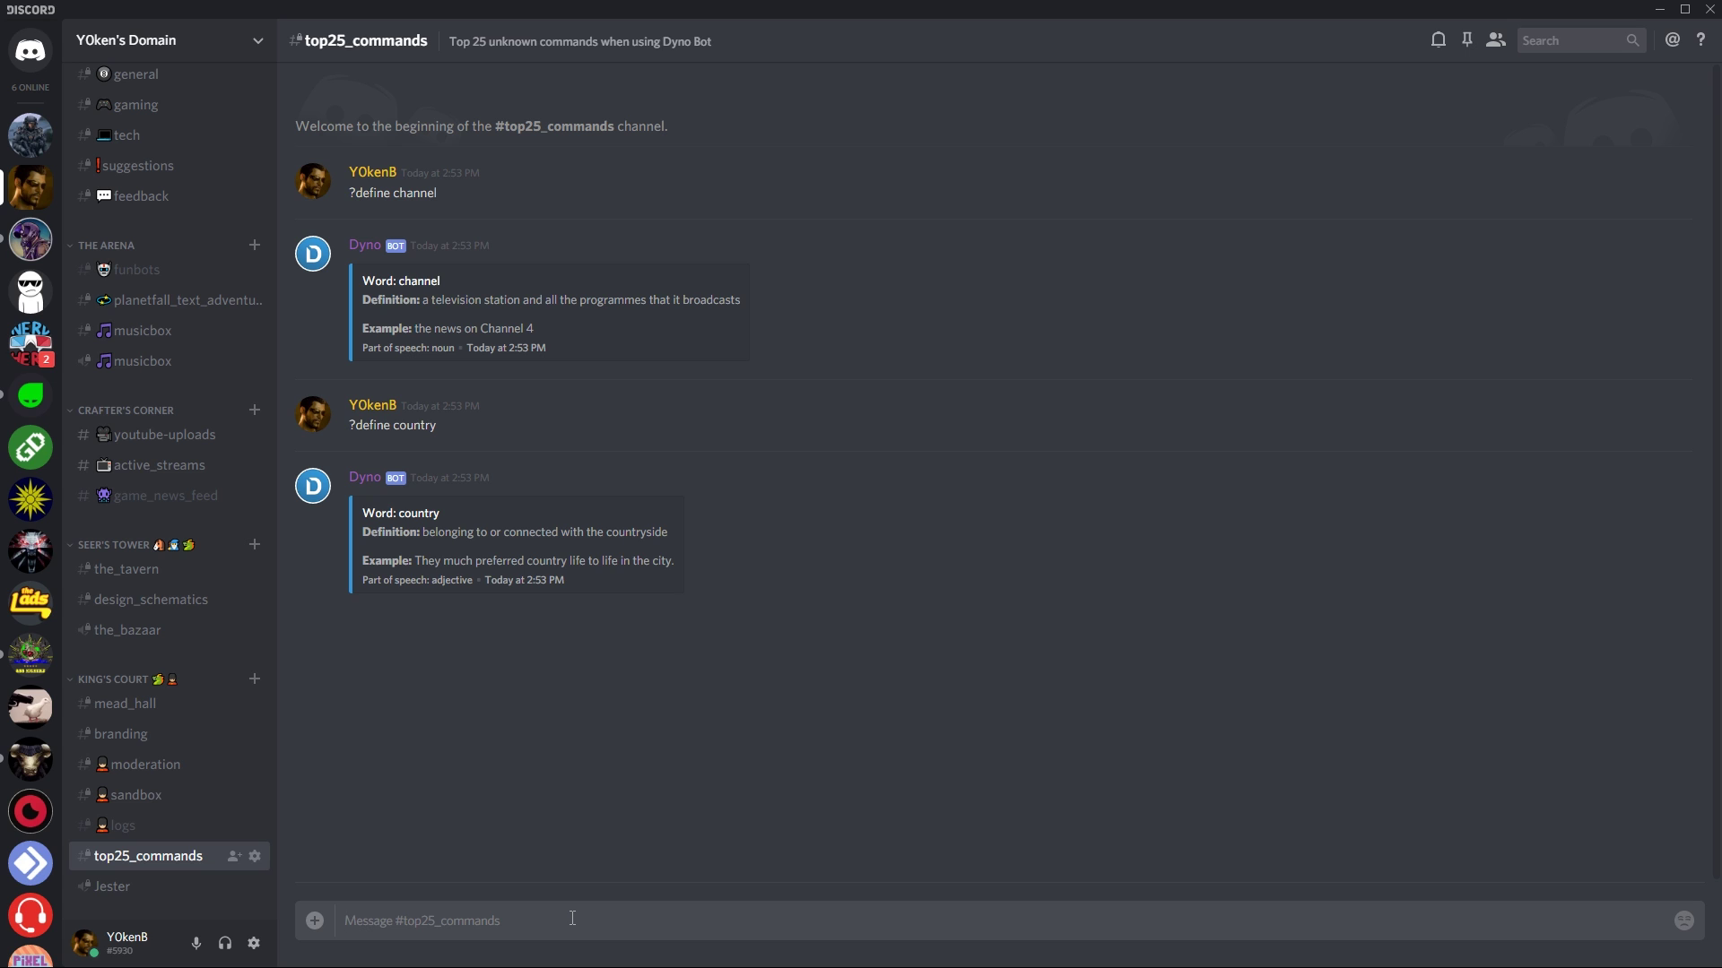
Step: Switch to the Dyno commands page in the browser and look through the full list of Manager commands
key(alt+Tab)
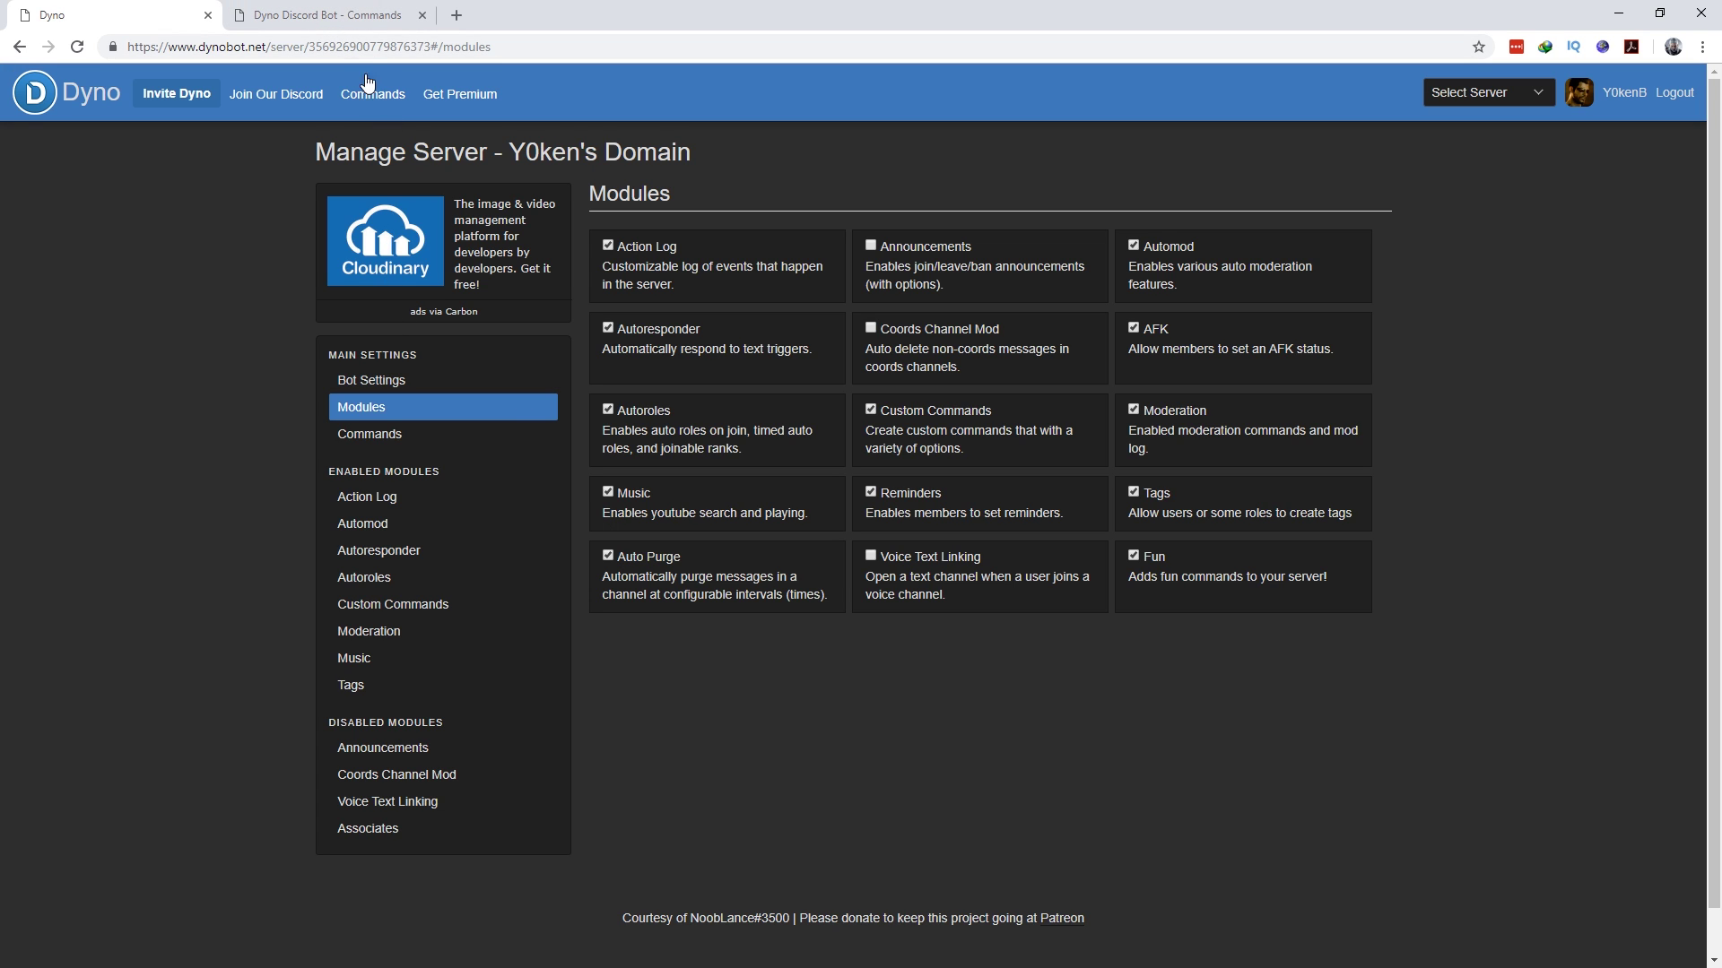
click(357, 18)
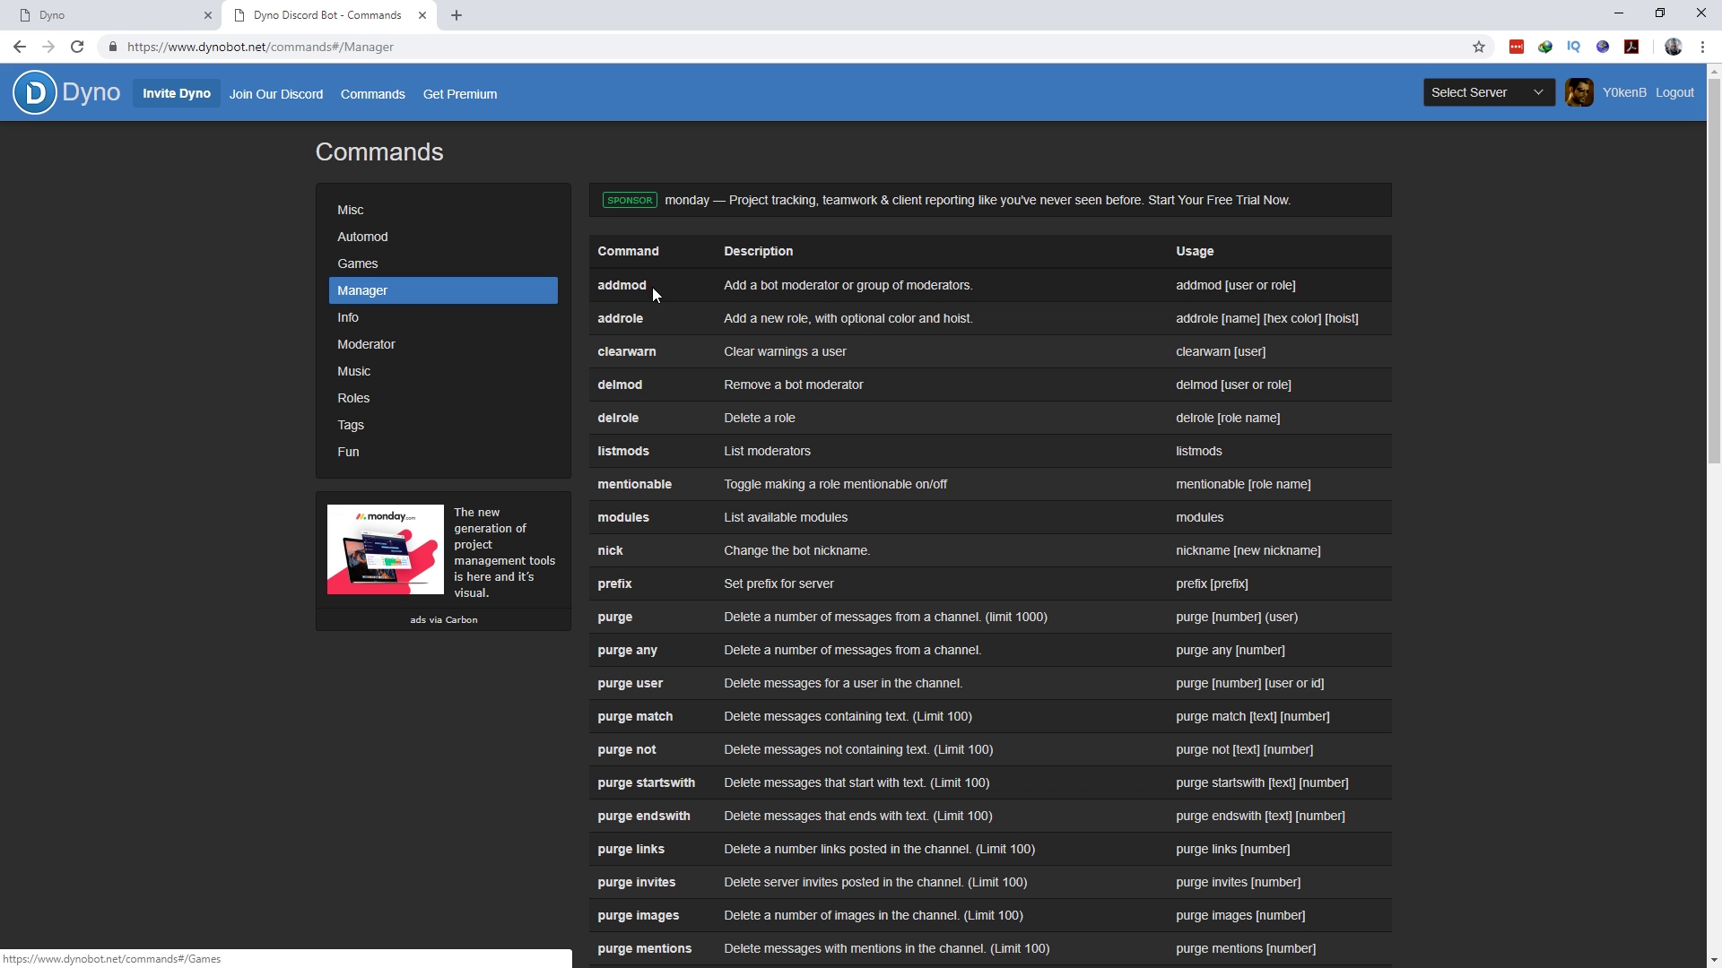
scroll(701, 690, down, 1)
scroll(702, 689, down, 4)
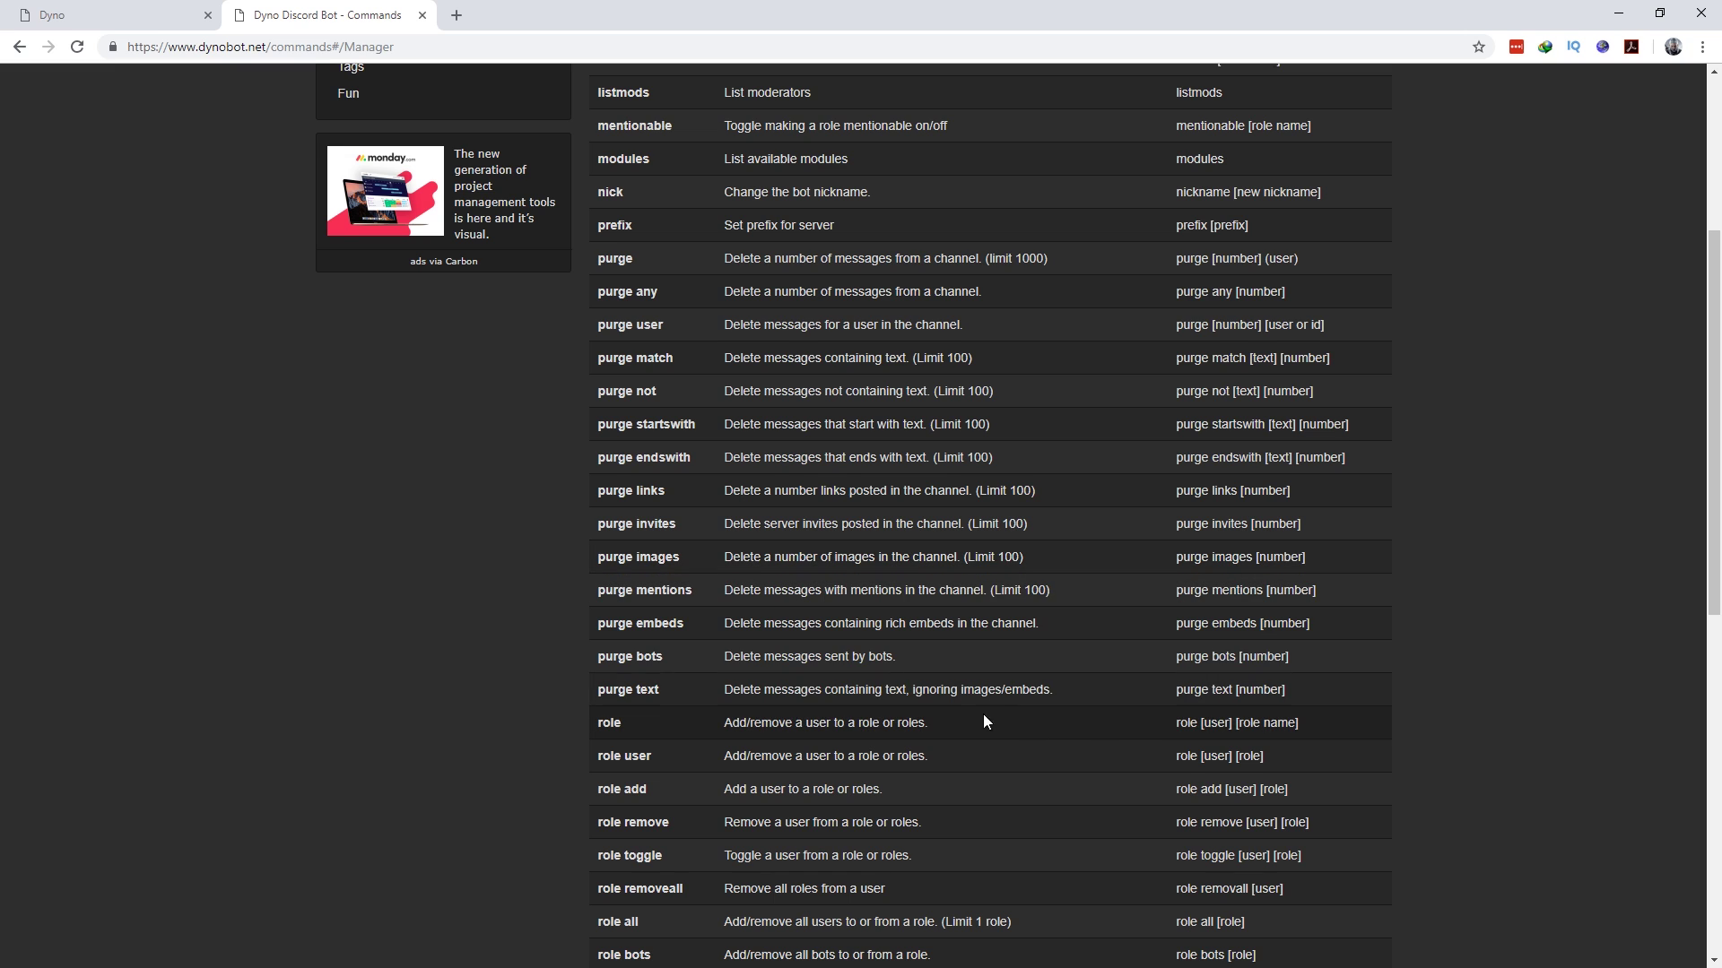
scroll(983, 714, down, 3)
scroll(714, 599, down, 6)
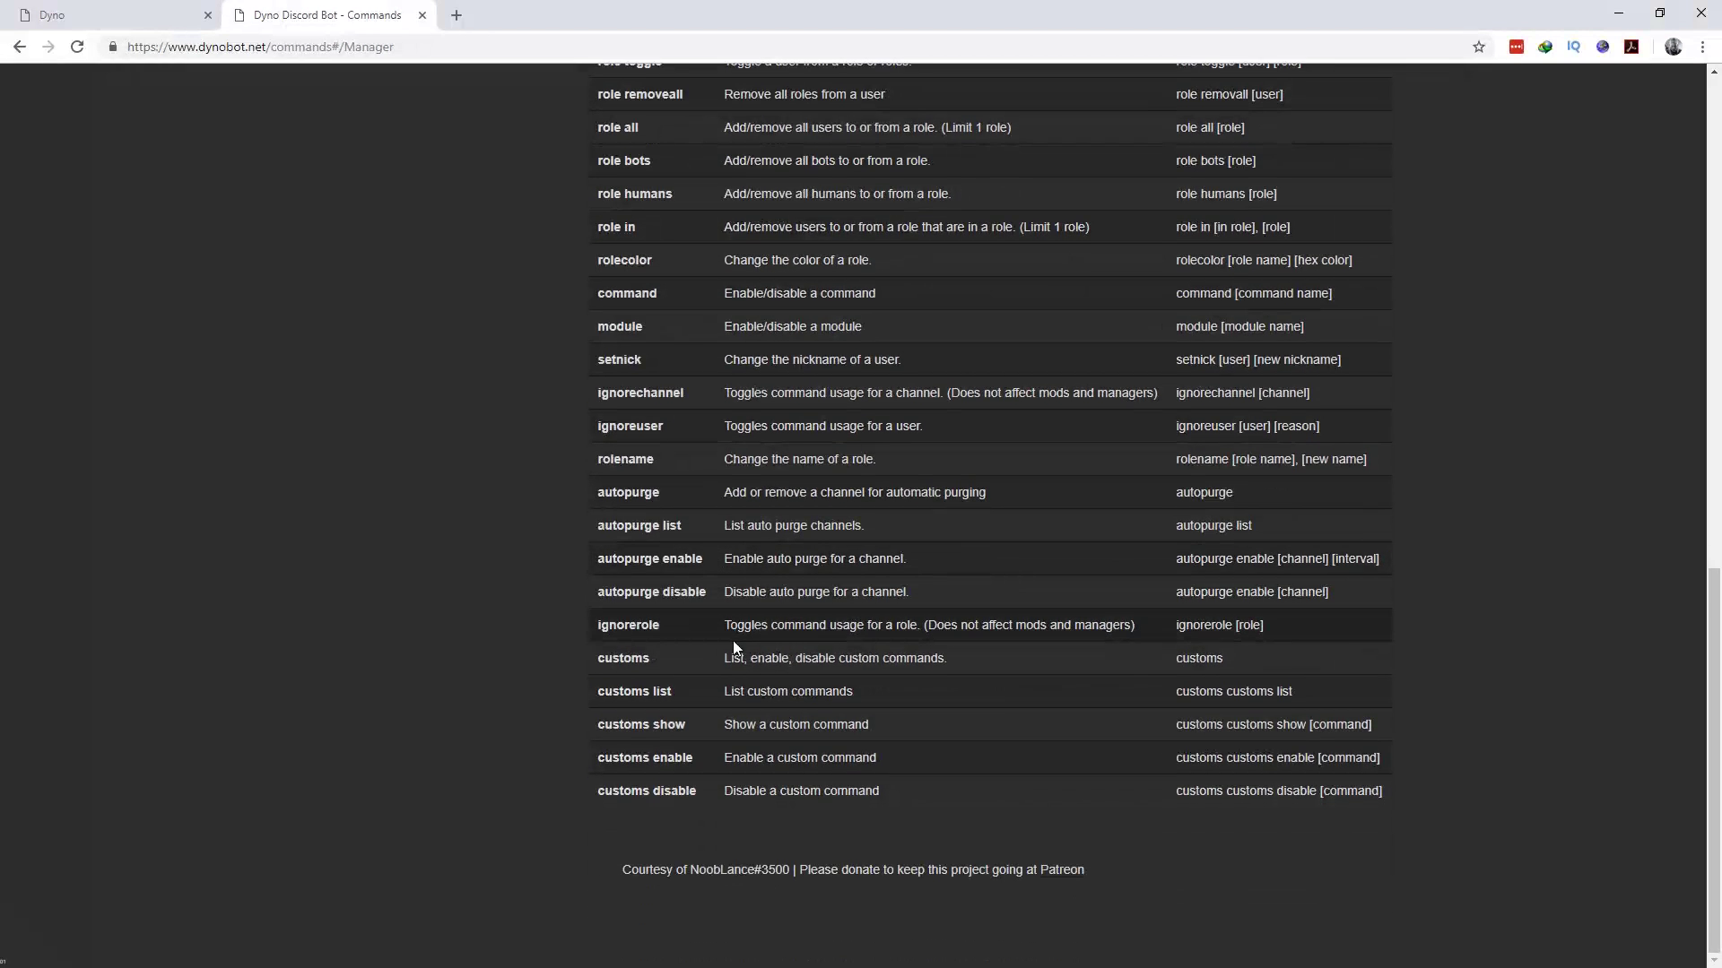
scroll(734, 640, up, 8)
scroll(730, 627, up, 5)
Step: Browse the Moderator, Music, Roles, Tags and Fun command lists, and return to the Discord channel
click(398, 346)
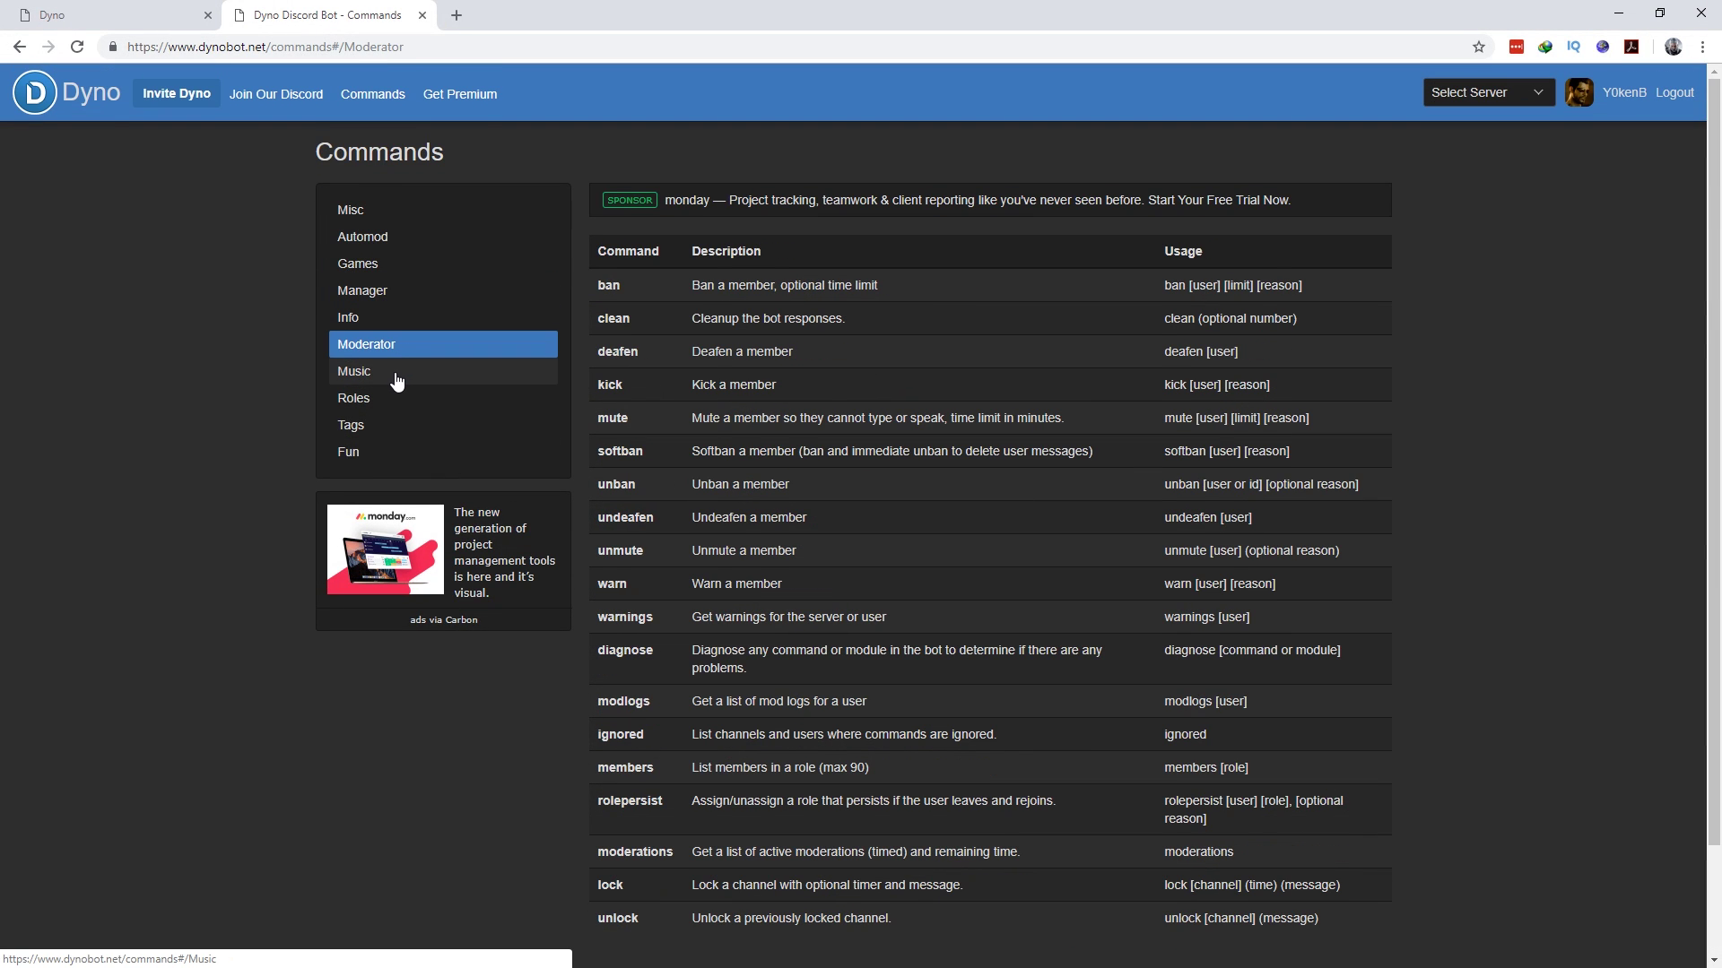
click(394, 372)
click(407, 401)
click(405, 428)
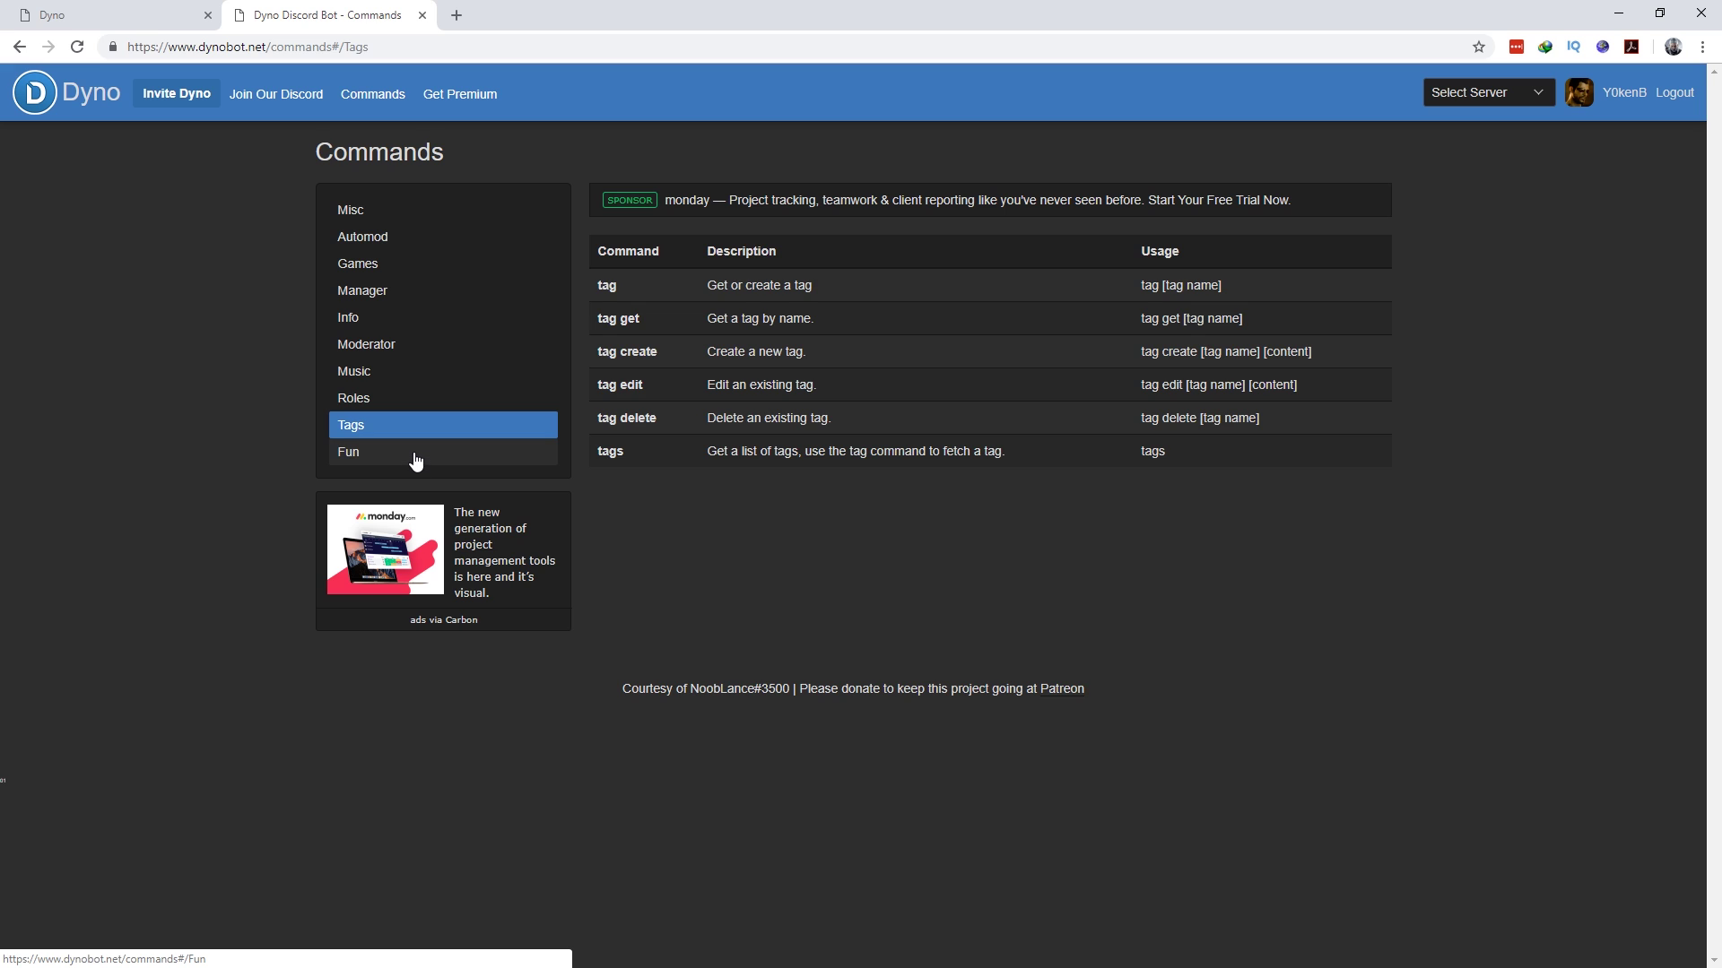
click(417, 456)
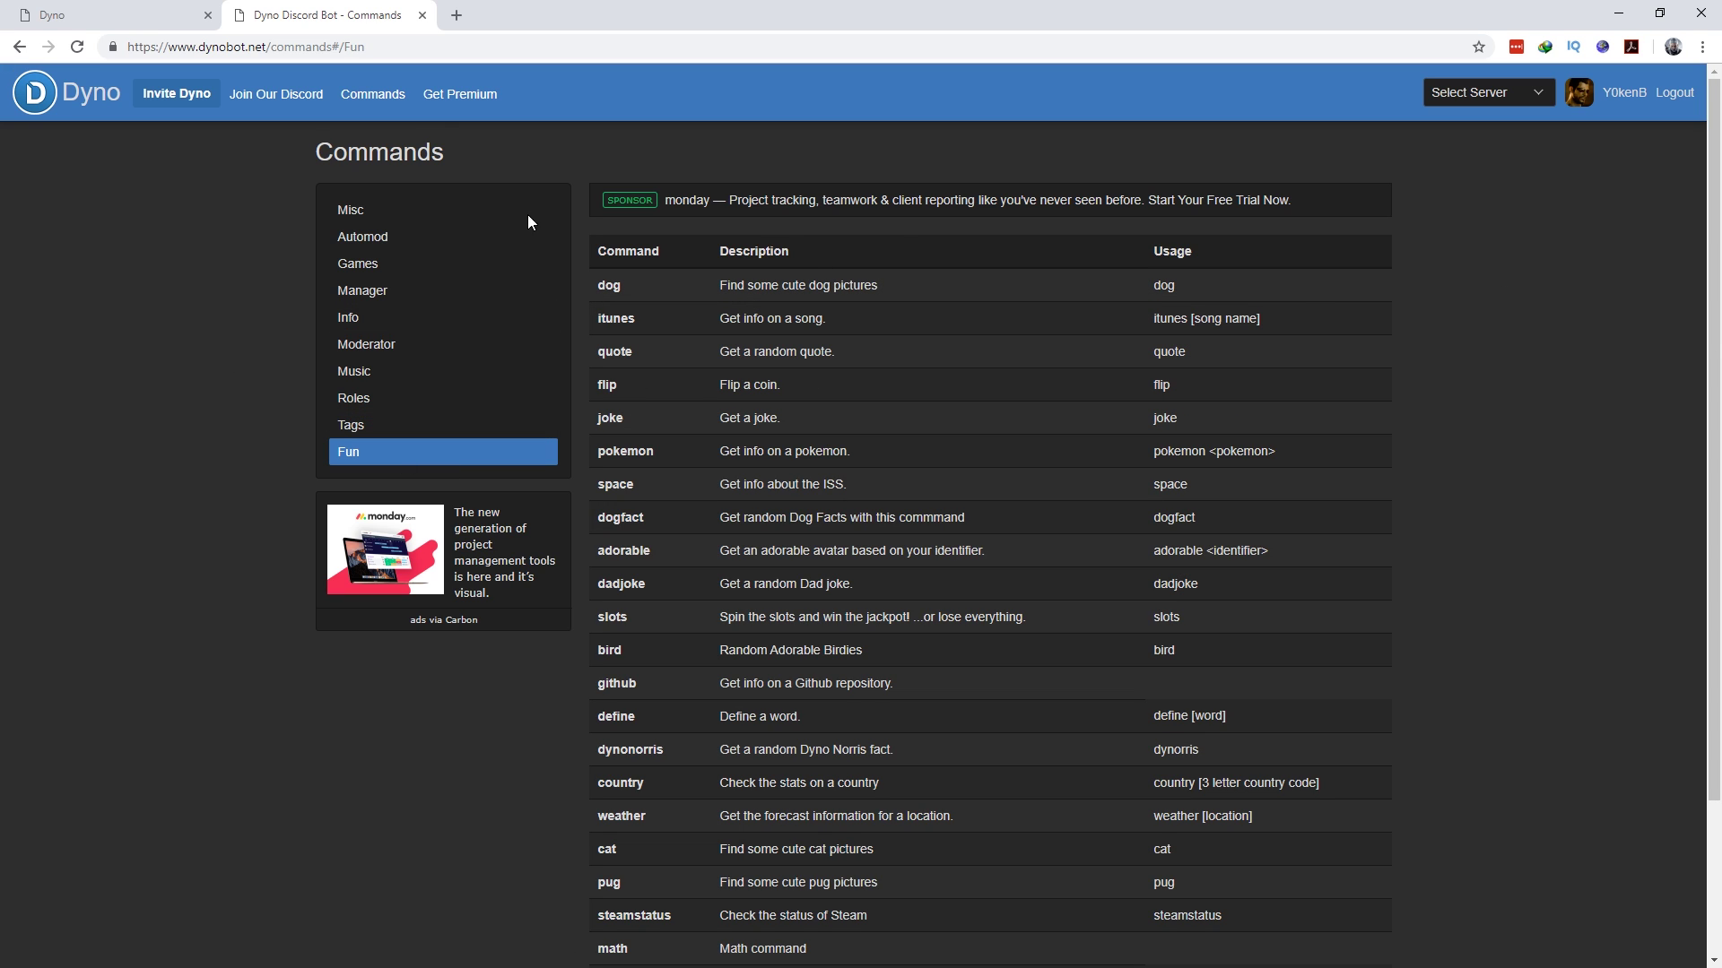
click(704, 964)
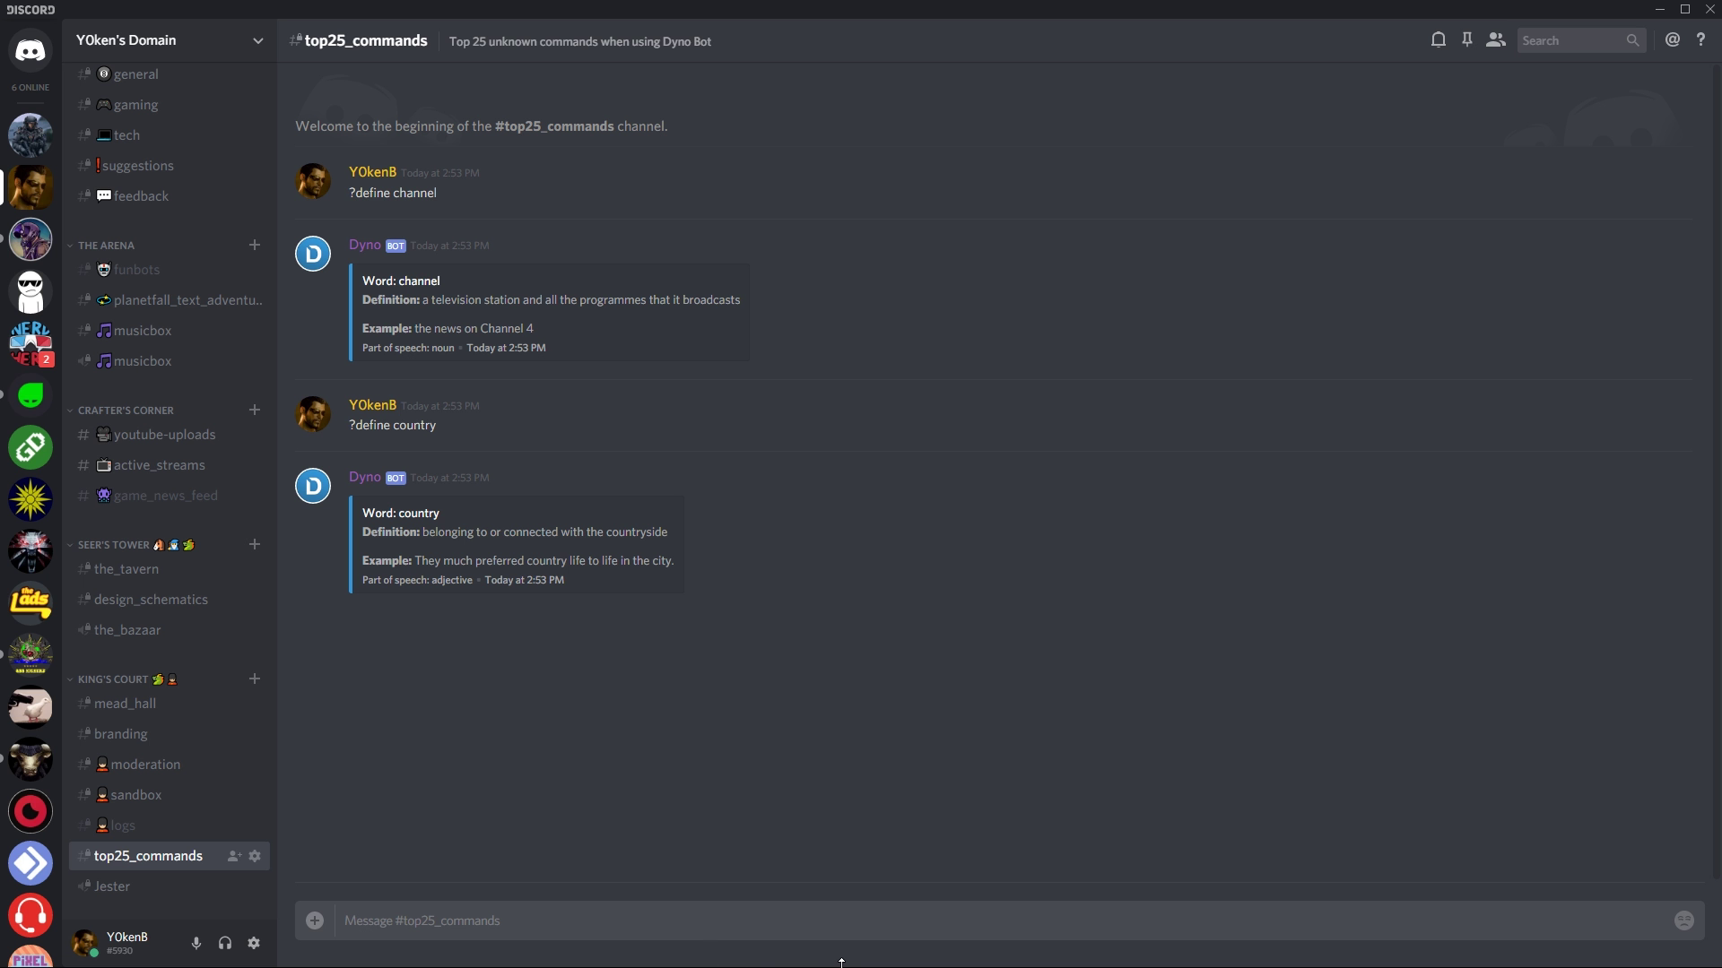